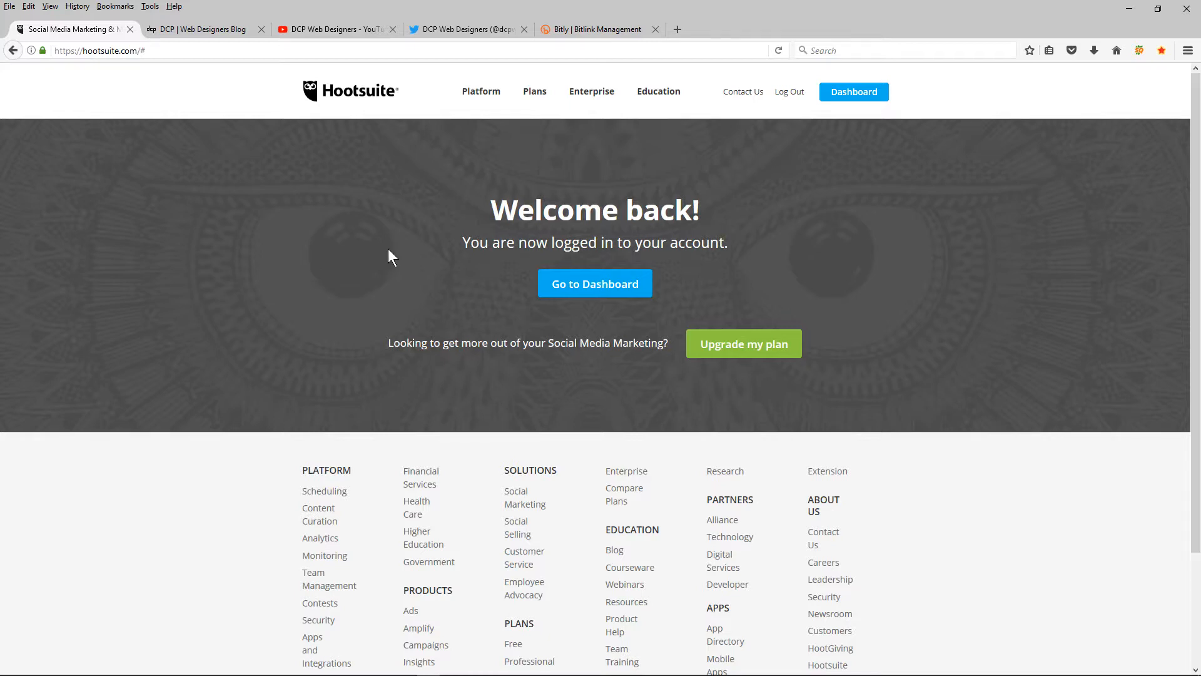
Switch to the DCP Web Designers Twitter profile and examine its feed of posted video tutorials and infographics.
click(469, 33)
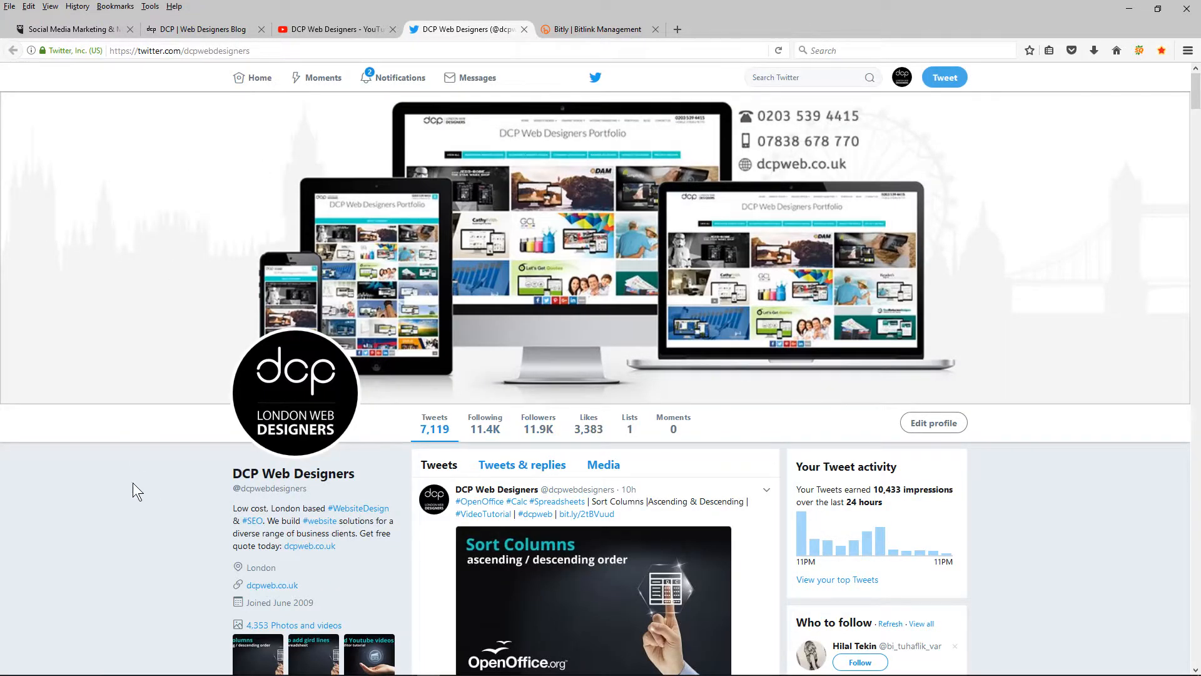
scroll(589, 451, down, 5)
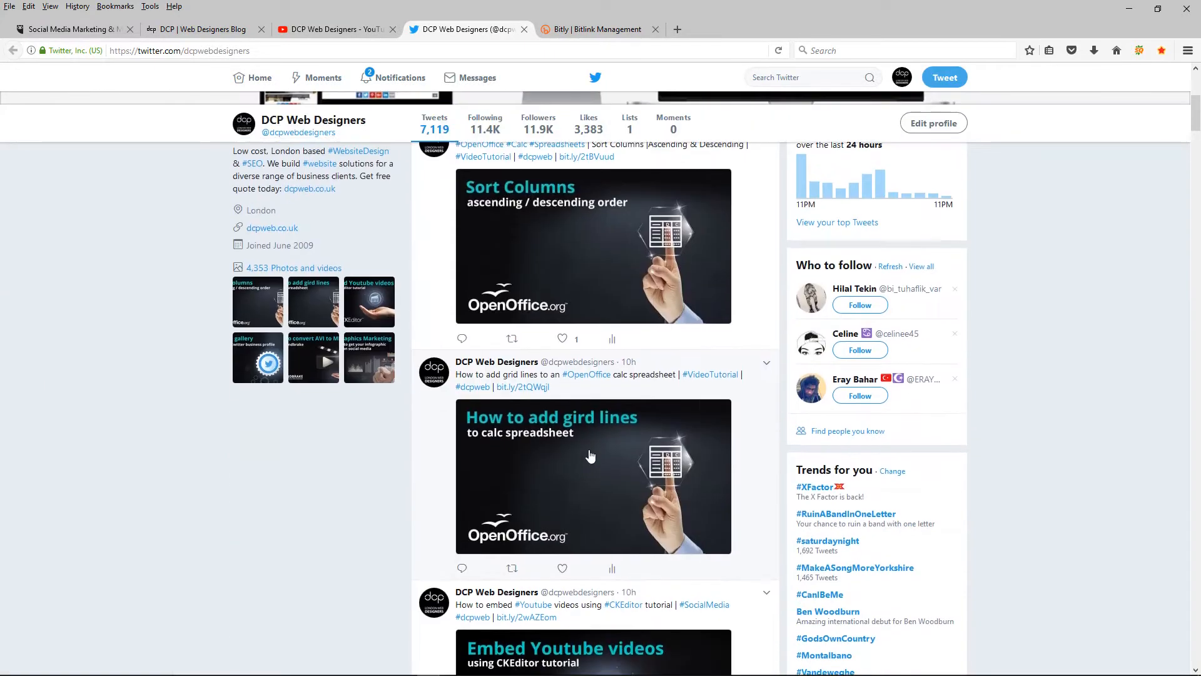
scroll(591, 456, down, 20)
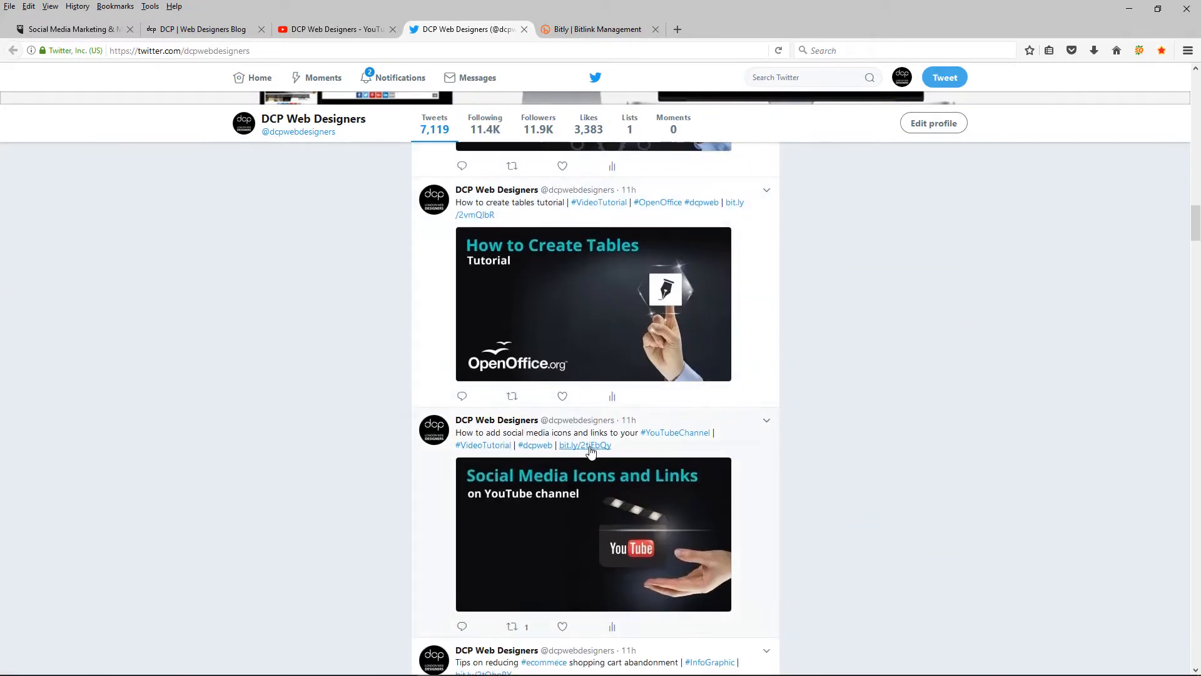
scroll(590, 451, down, 13)
scroll(590, 451, down, 10)
scroll(548, 435, down, 10)
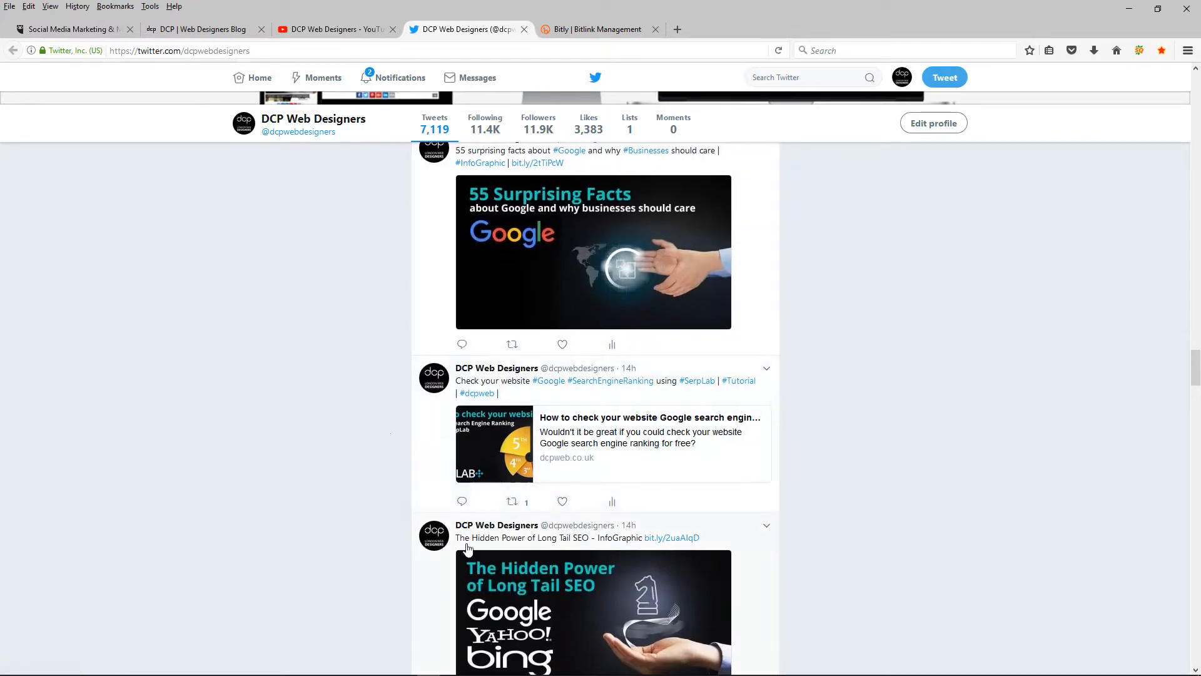
scroll(826, 483, down, 5)
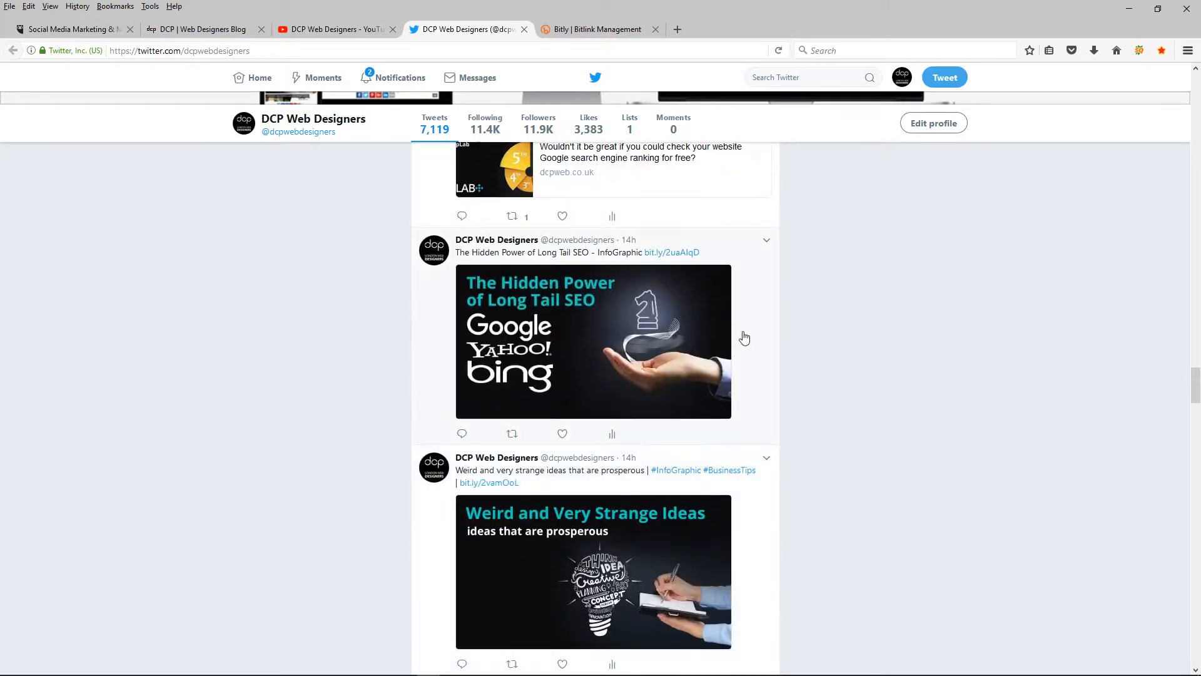
scroll(735, 308, down, 5)
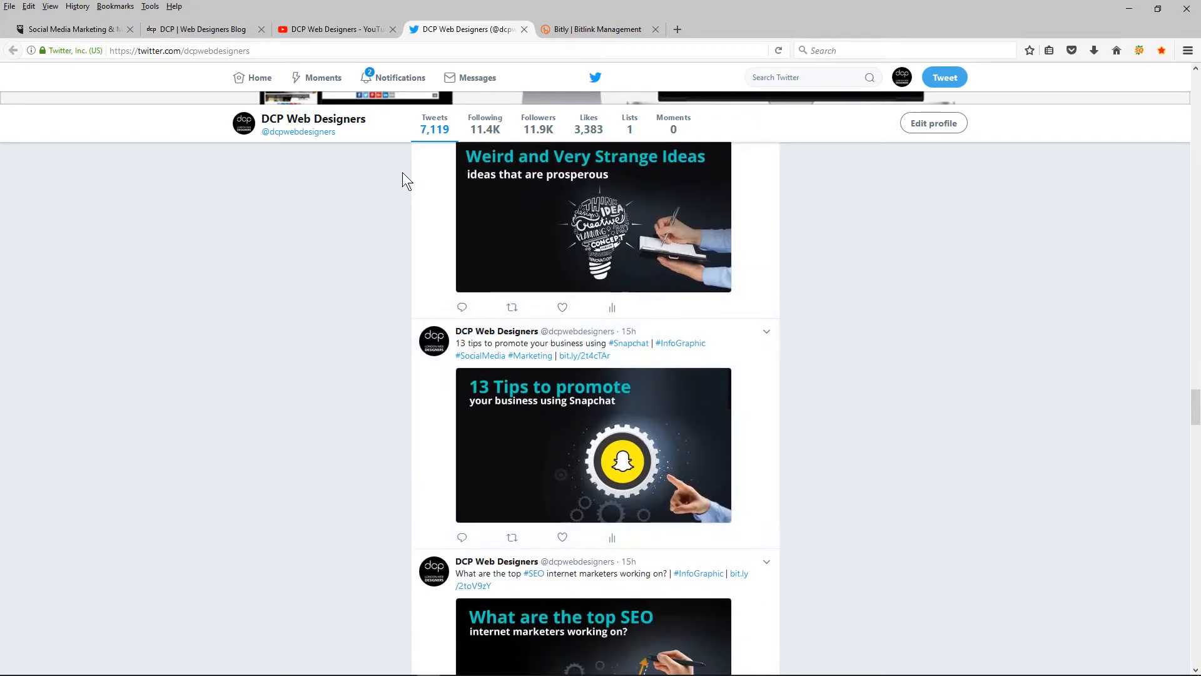
scroll(348, 440, down, 11)
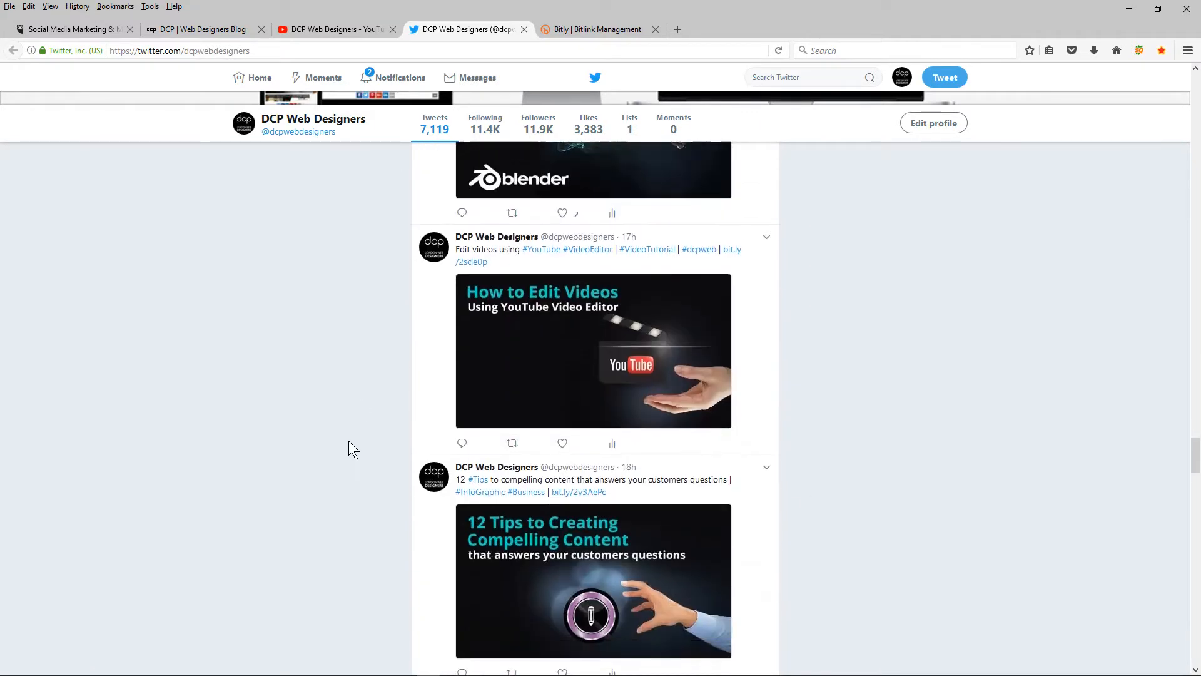
scroll(348, 440, down, 18)
middle_click(231, 499)
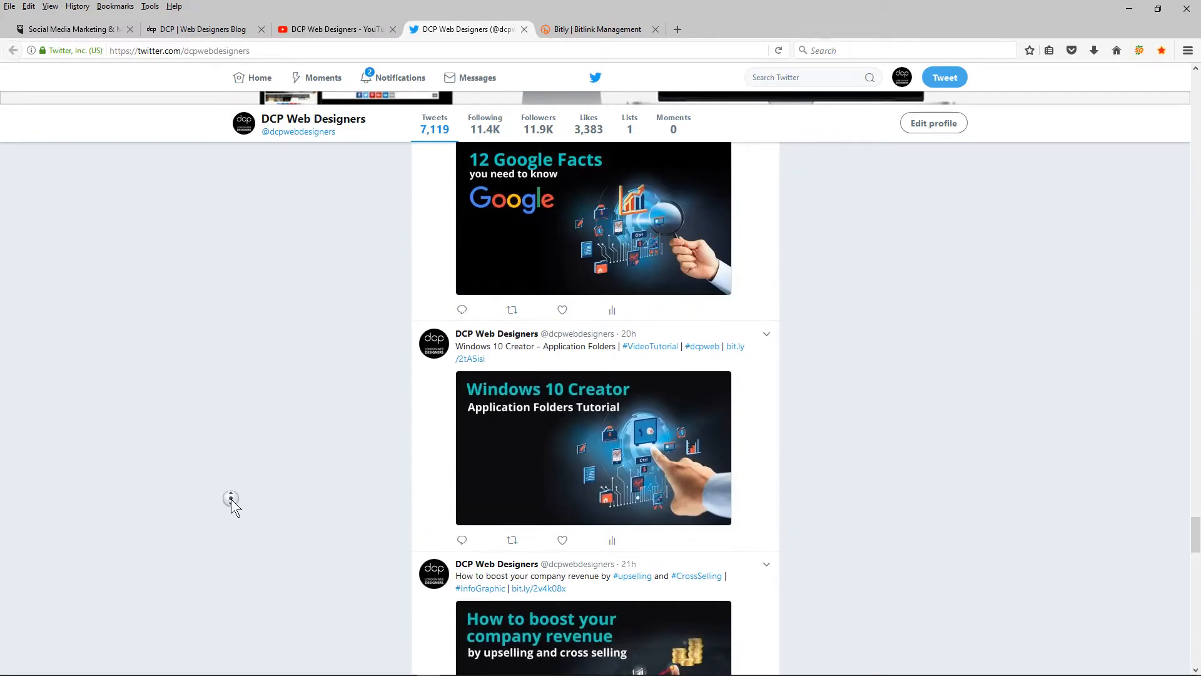
scroll(193, 212, up, 20)
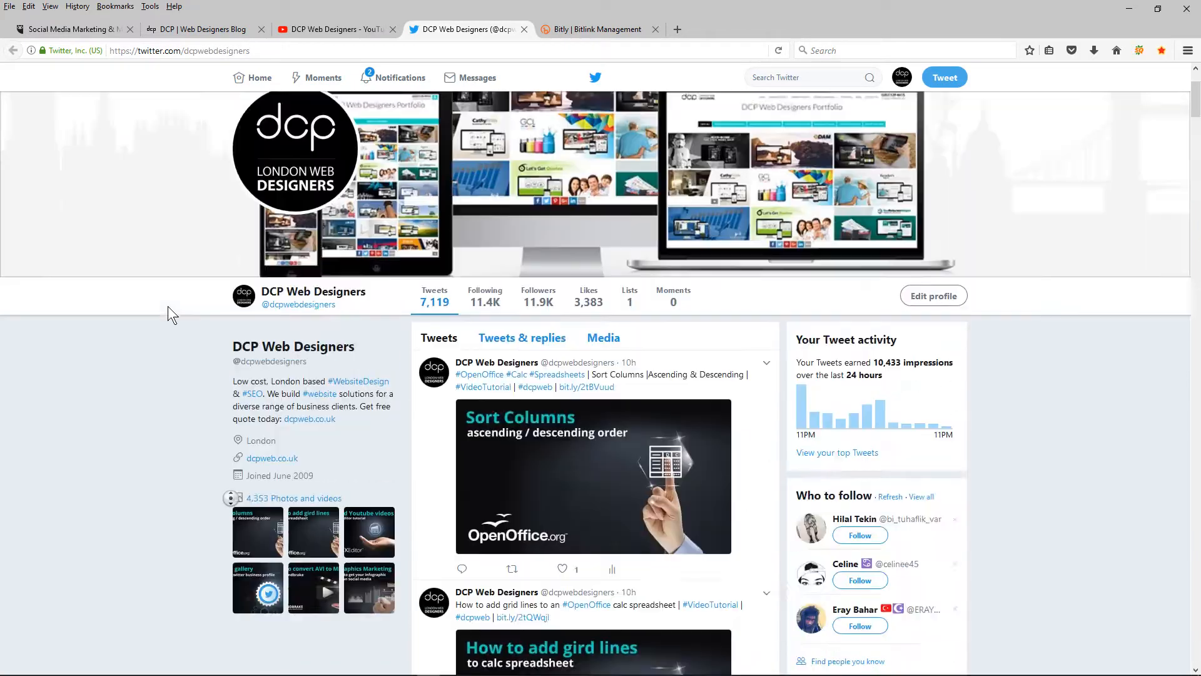
middle_click(116, 341)
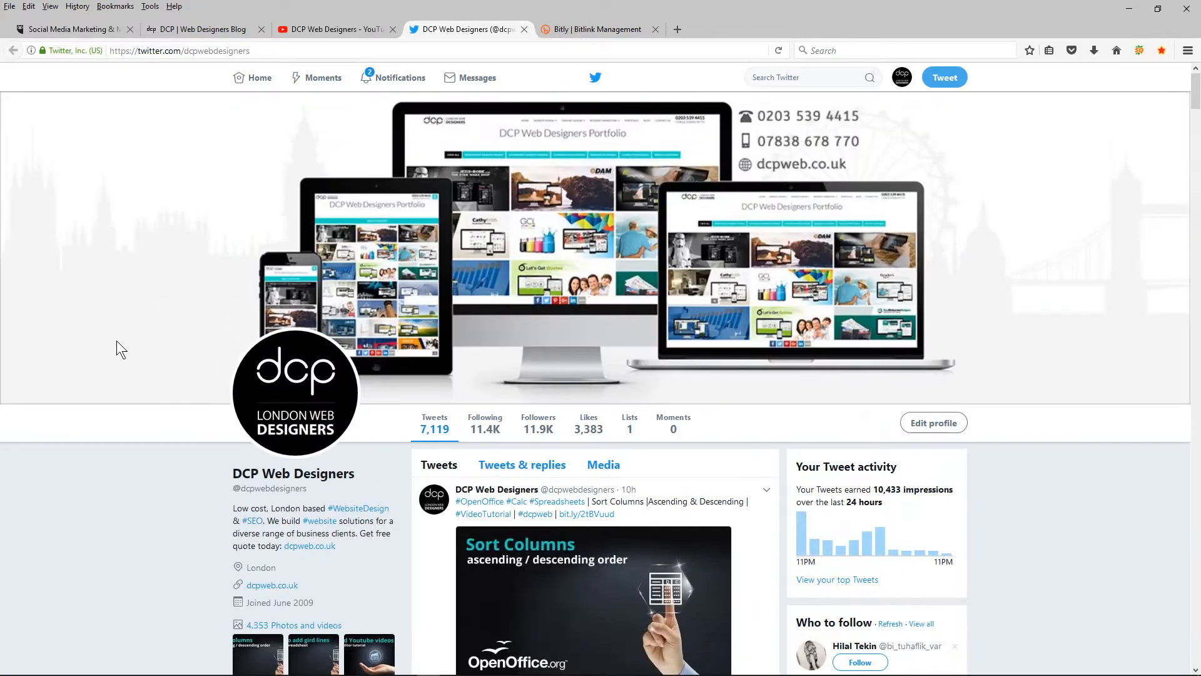
Review the posts on the DCP Web Designers Blog, repeatedly loading more entries to browse older articles.
click(195, 30)
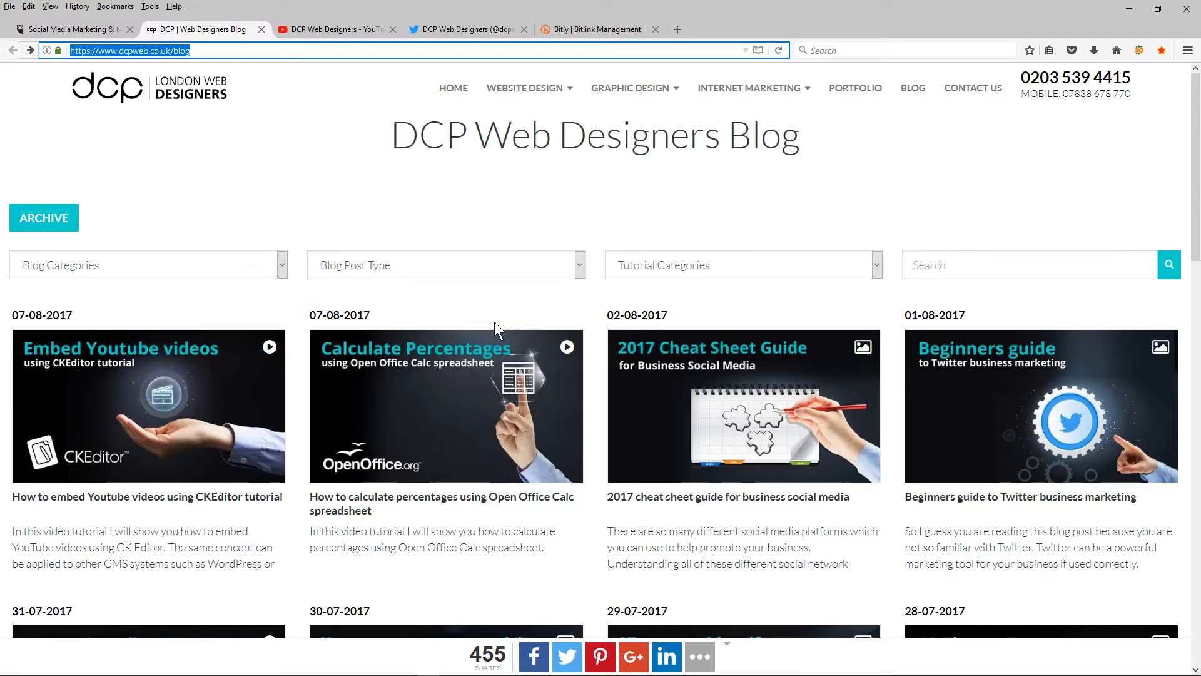
scroll(585, 300, down, 14)
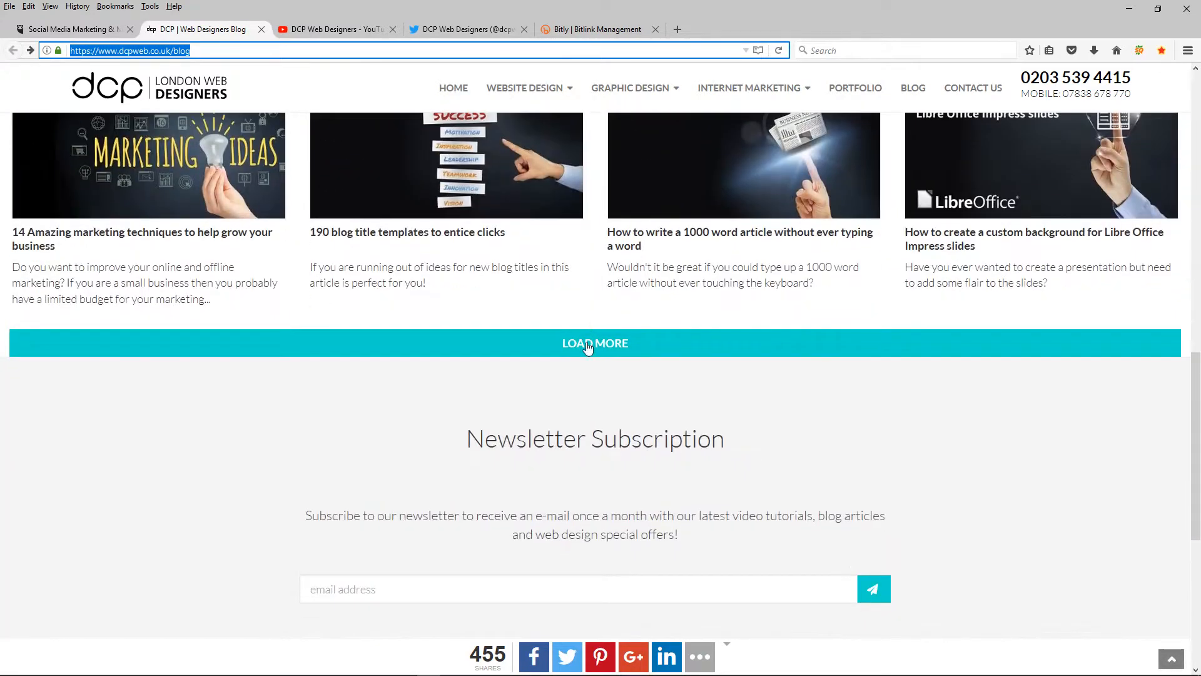
click(587, 344)
scroll(584, 345, down, 12)
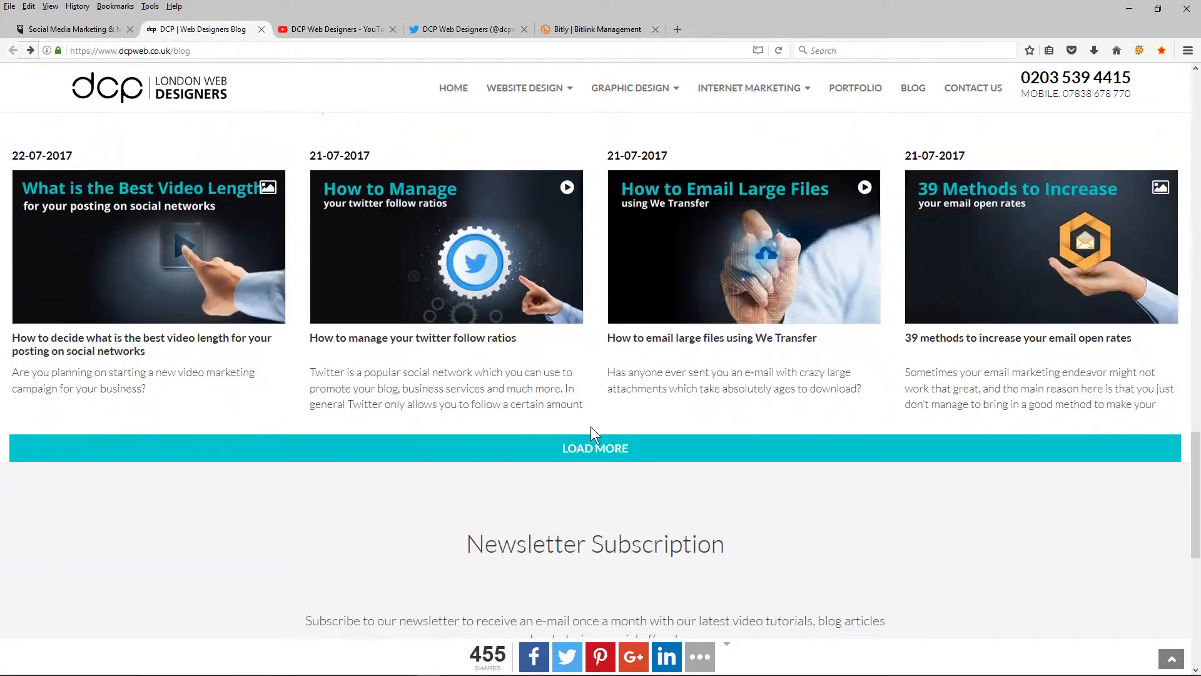
click(593, 442)
scroll(593, 442, down, 9)
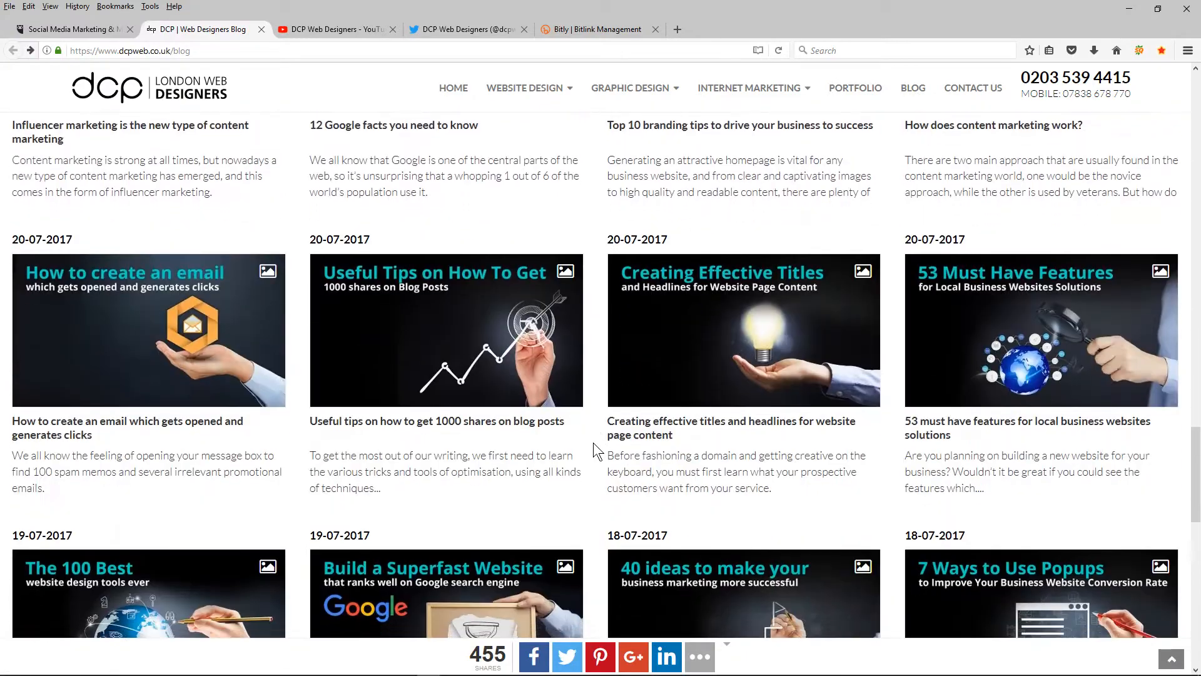
scroll(594, 442, down, 4)
click(596, 543)
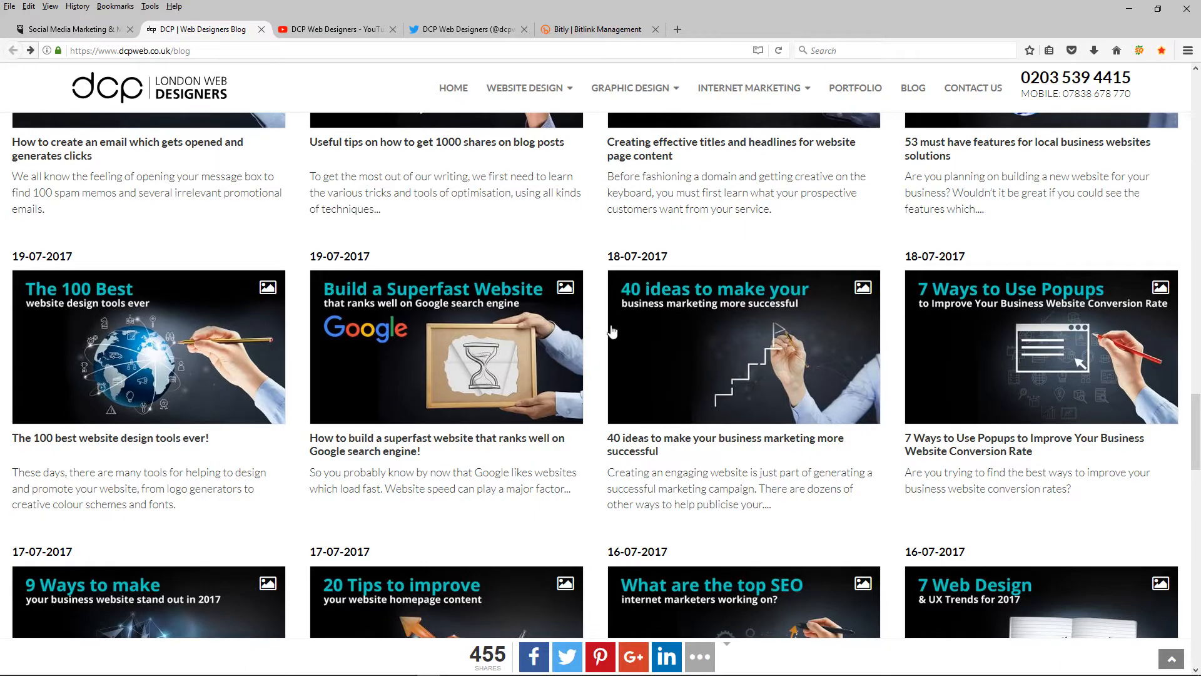
scroll(611, 330, down, 15)
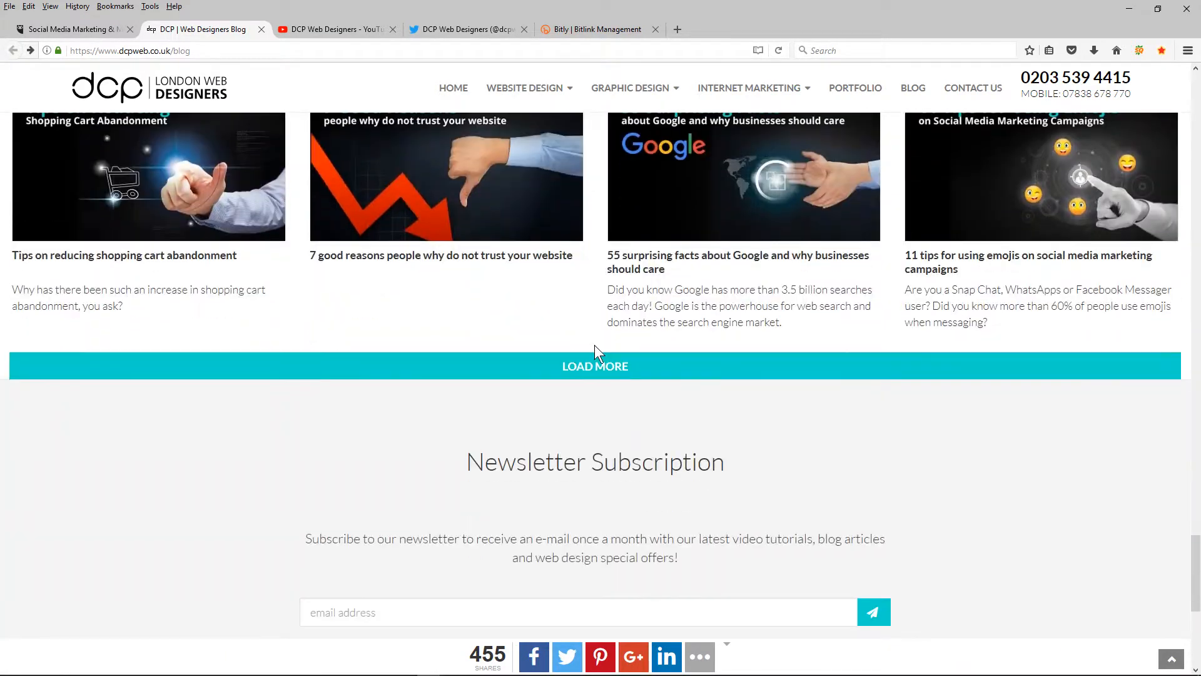
click(595, 362)
scroll(594, 362, down, 11)
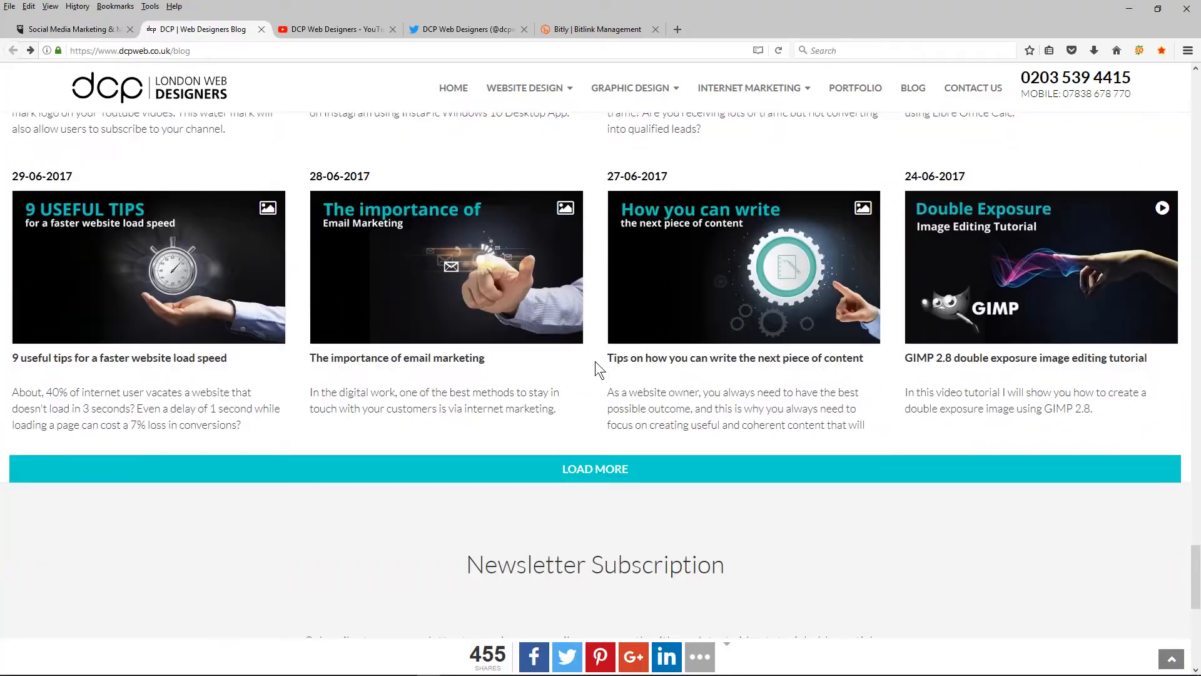
scroll(595, 361, down, 2)
click(594, 328)
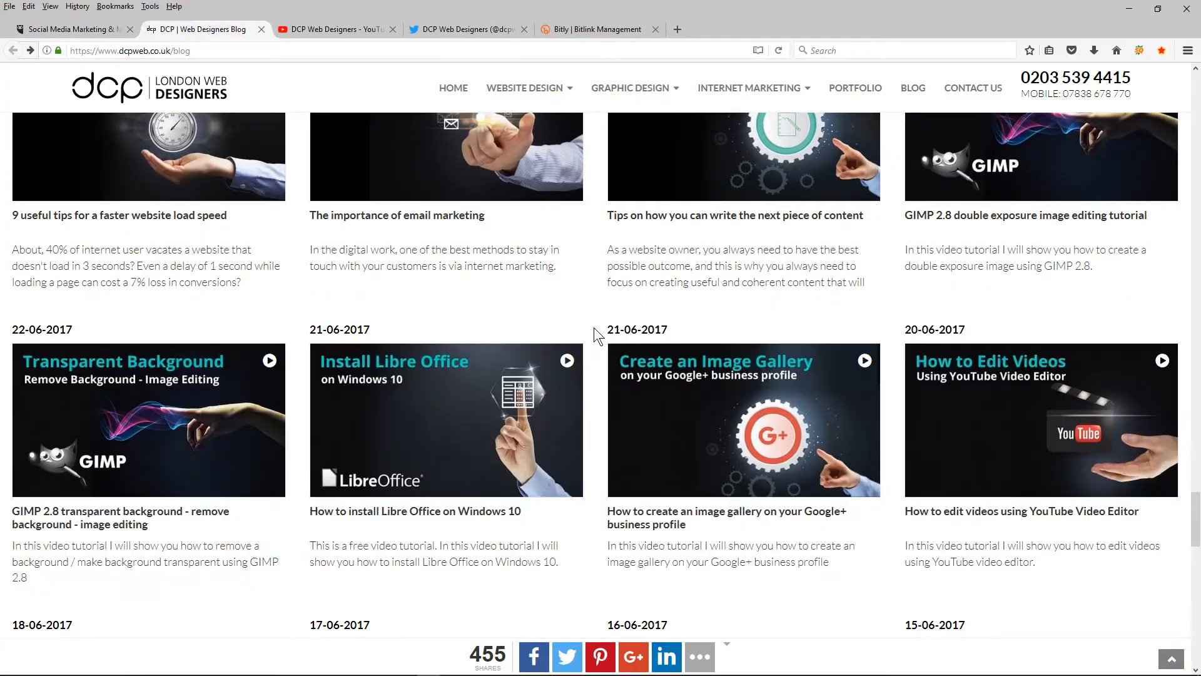
scroll(594, 327, up, 20)
scroll(595, 328, up, 20)
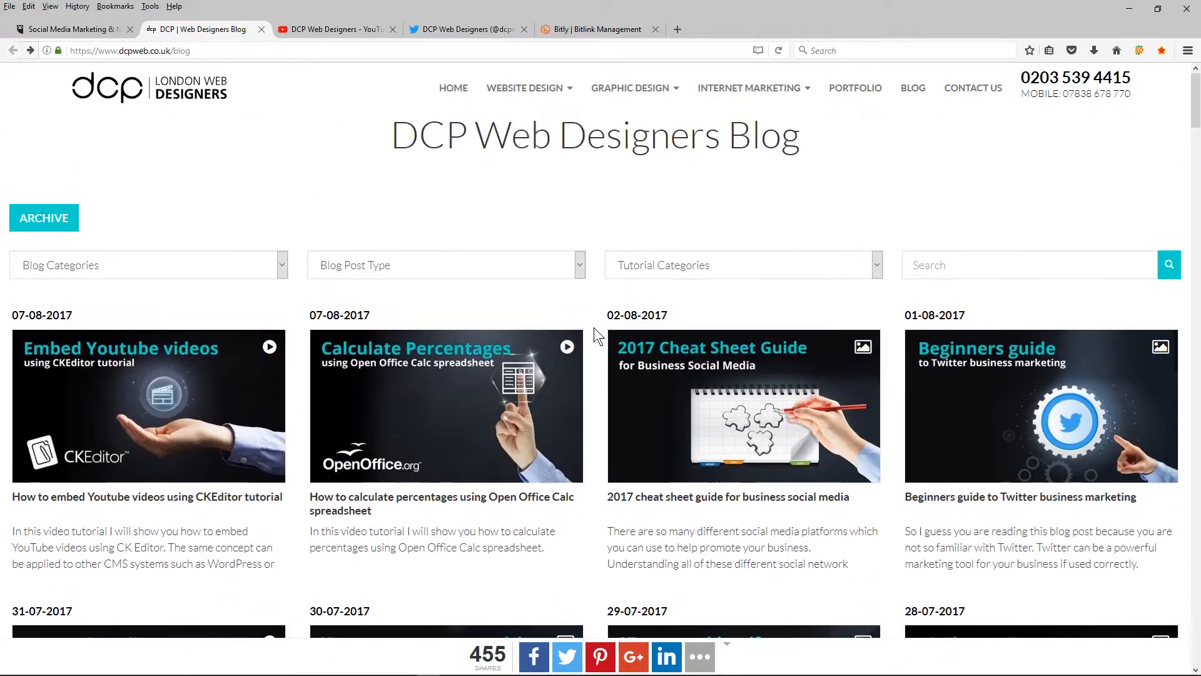
Return to Hootsuite, enter the dashboard and open the new bulk composer from a message's scheduling options.
click(76, 31)
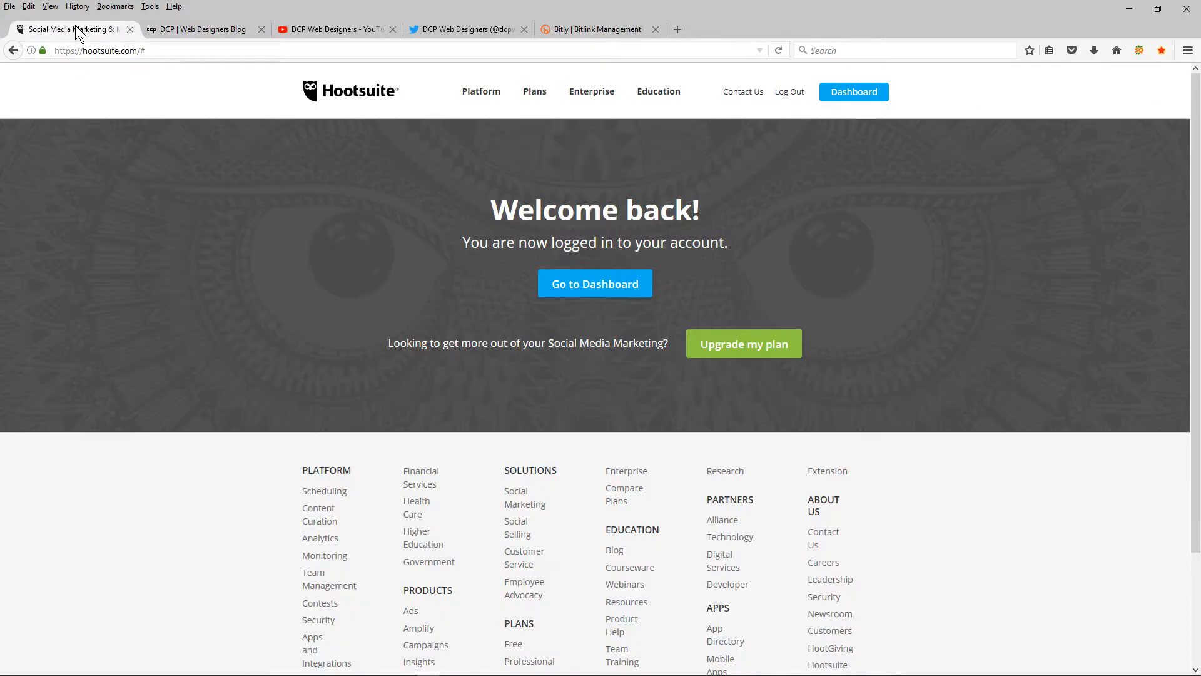
click(858, 101)
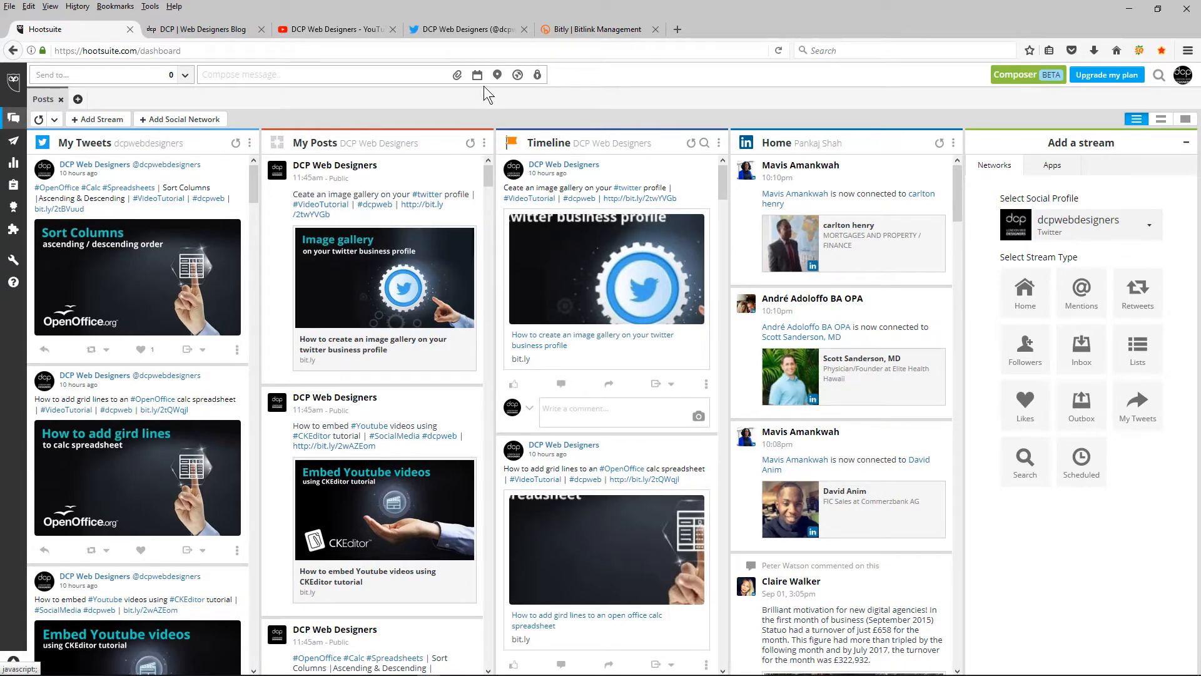
click(253, 84)
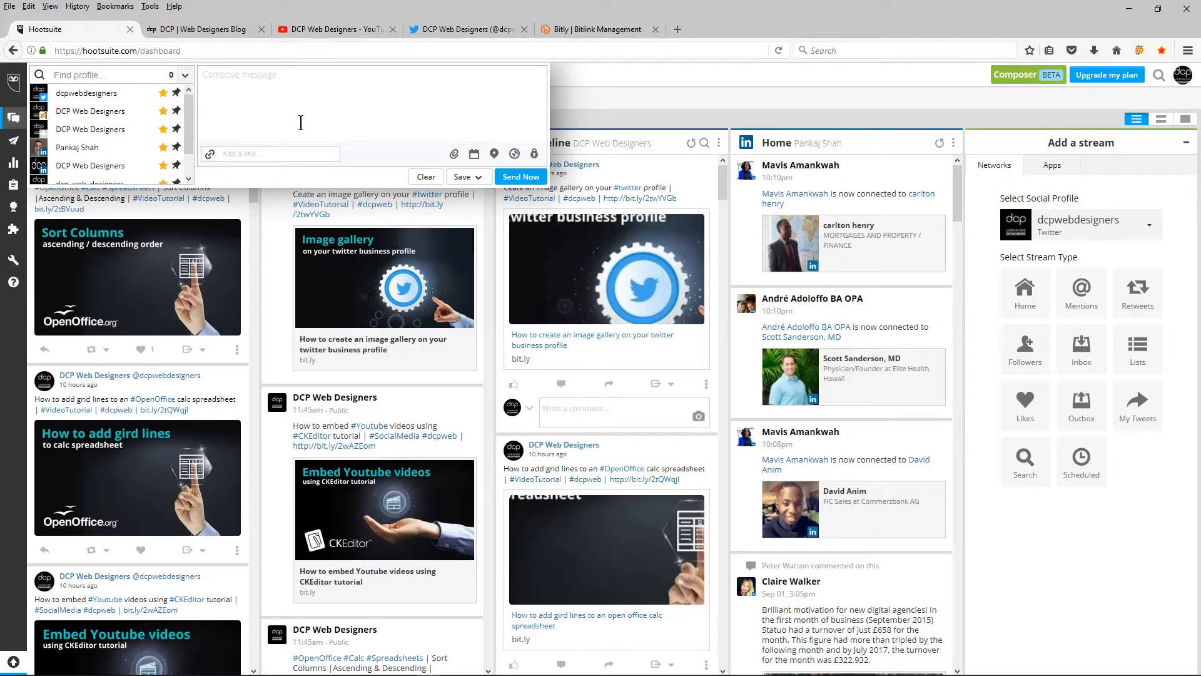
click(474, 157)
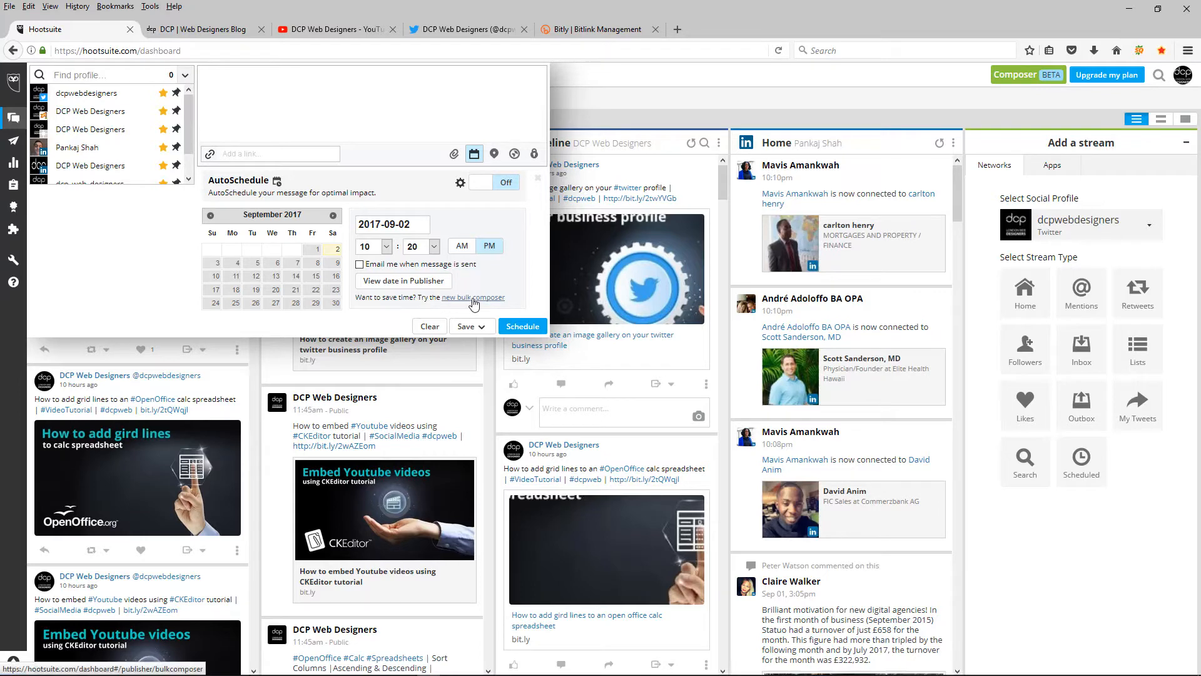
click(474, 297)
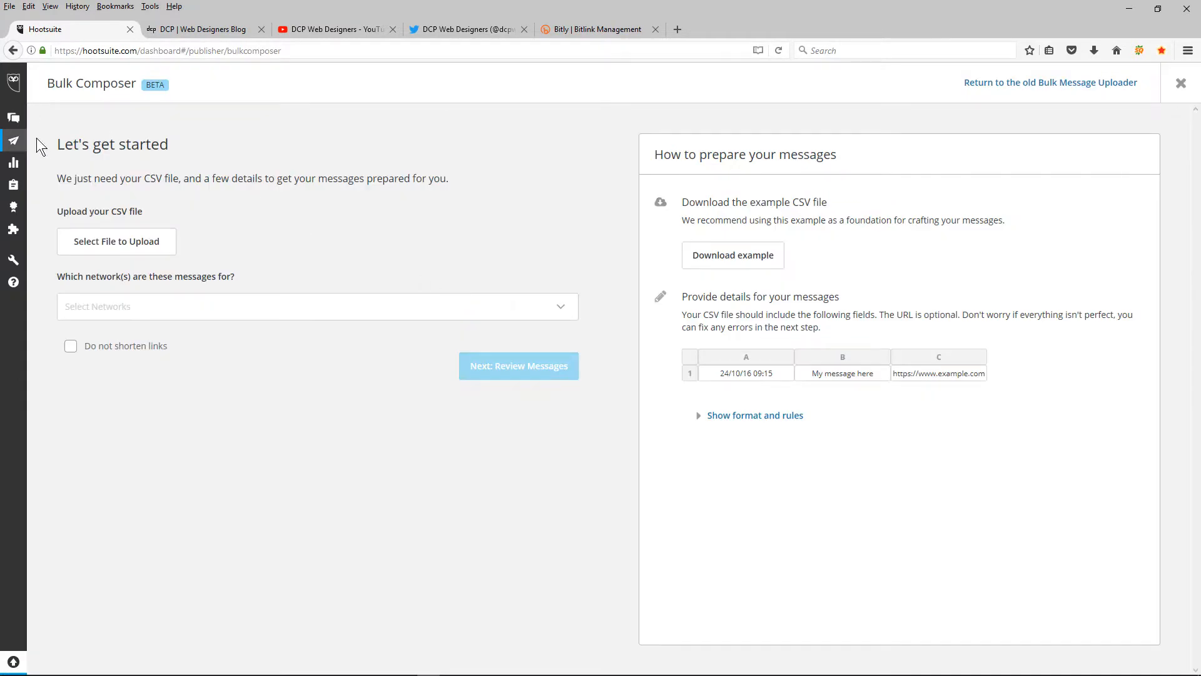
Read the Bulk Composer's CSV upload instructions and examine the example row's date, message and URL columns.
drag(58, 178, 449, 182)
click(448, 184)
drag(722, 374, 985, 373)
click(812, 370)
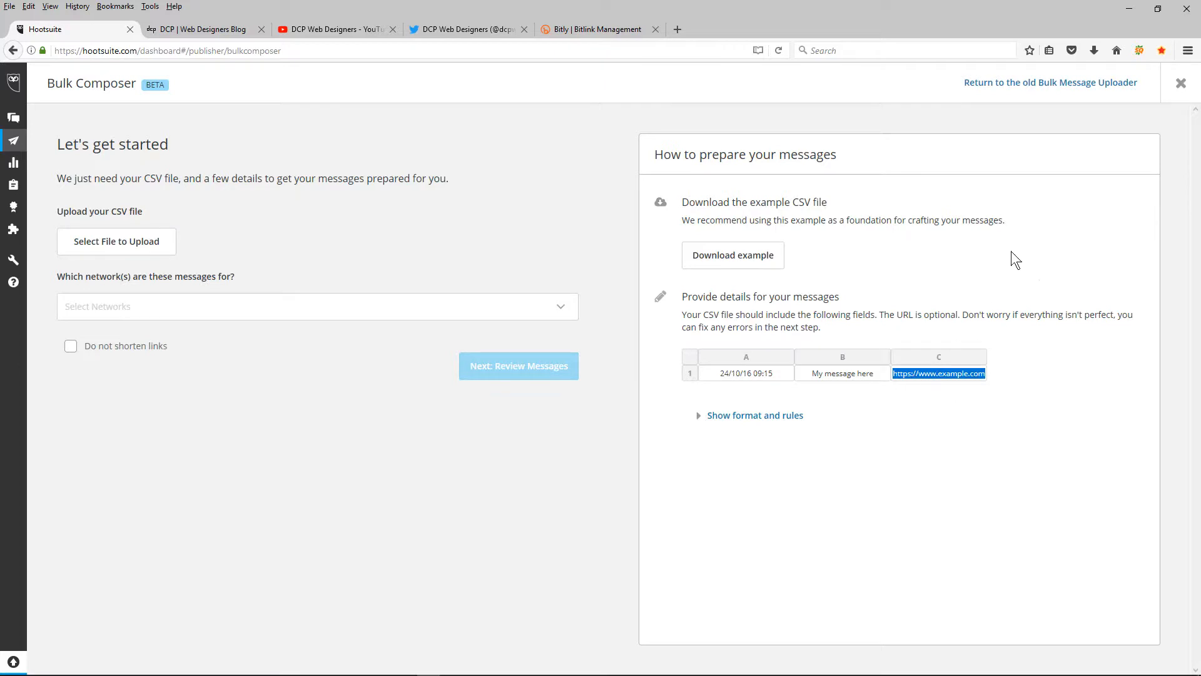
click(1077, 357)
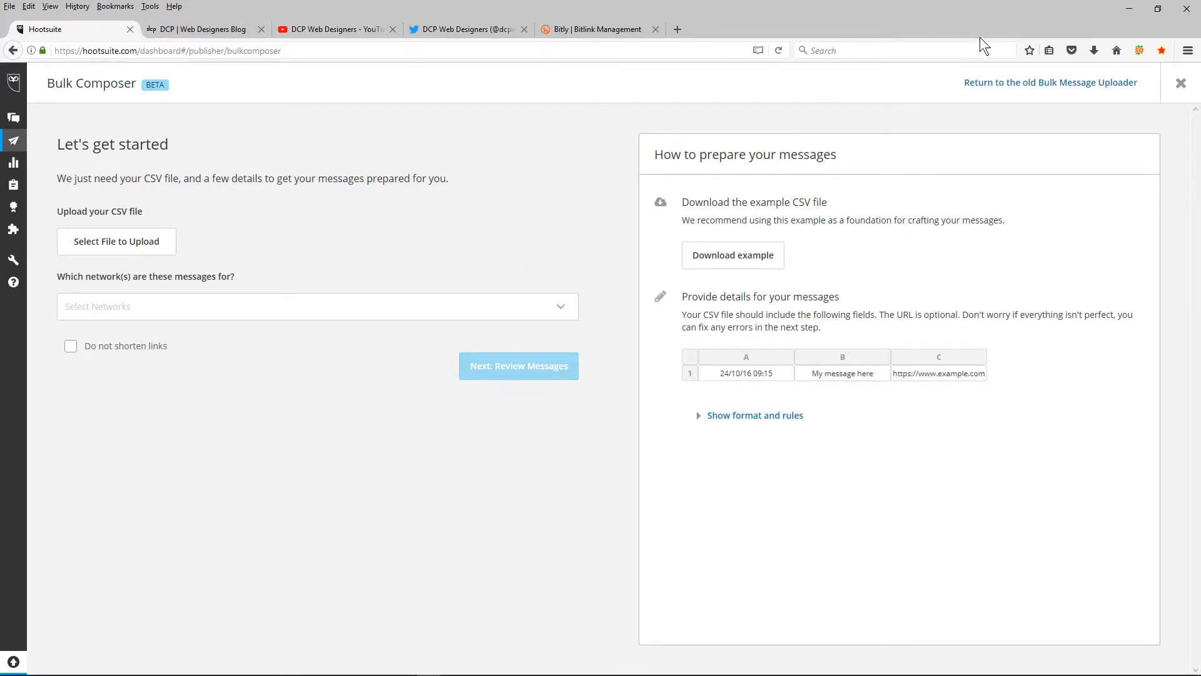
Minimise the browser and open the desktop folder "How to bulk schedule social media posts using Hootsuite".
click(1129, 9)
double_click(1164, 20)
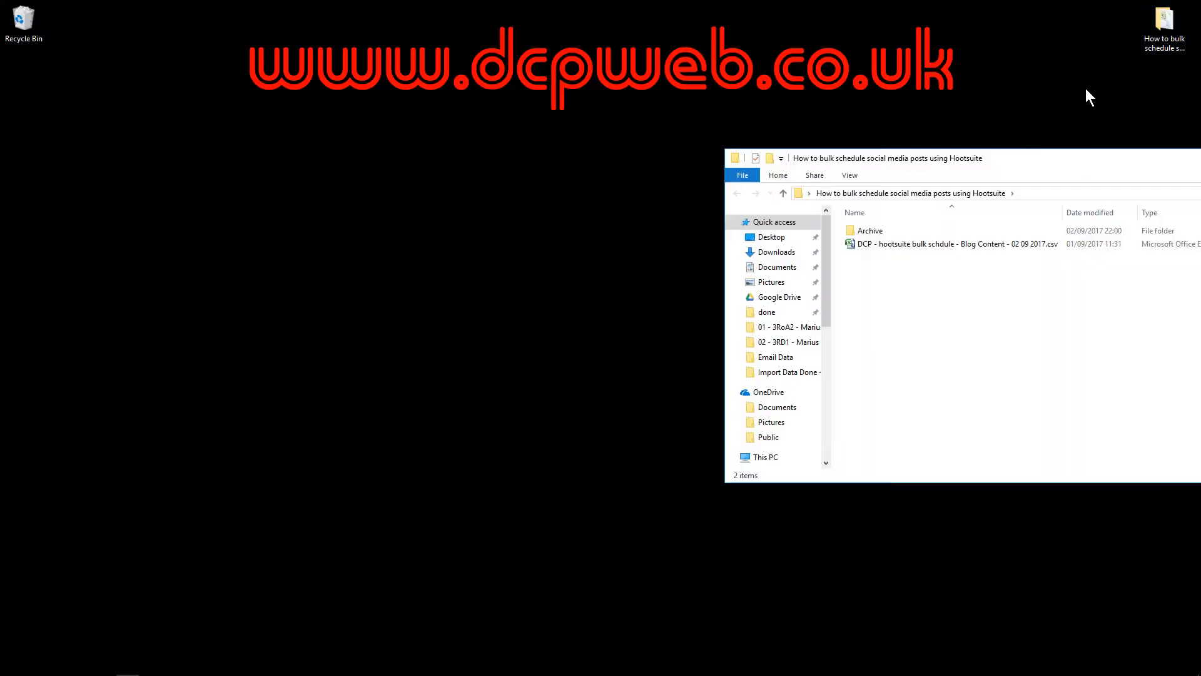
drag(964, 156, 1006, 154)
Start OpenOffice Calc and import "DCP - hootsuite bulk schdule - Blog Content - 02 09 2017.csv" as Unicode (UTF-8), comma-separated.
click(11, 665)
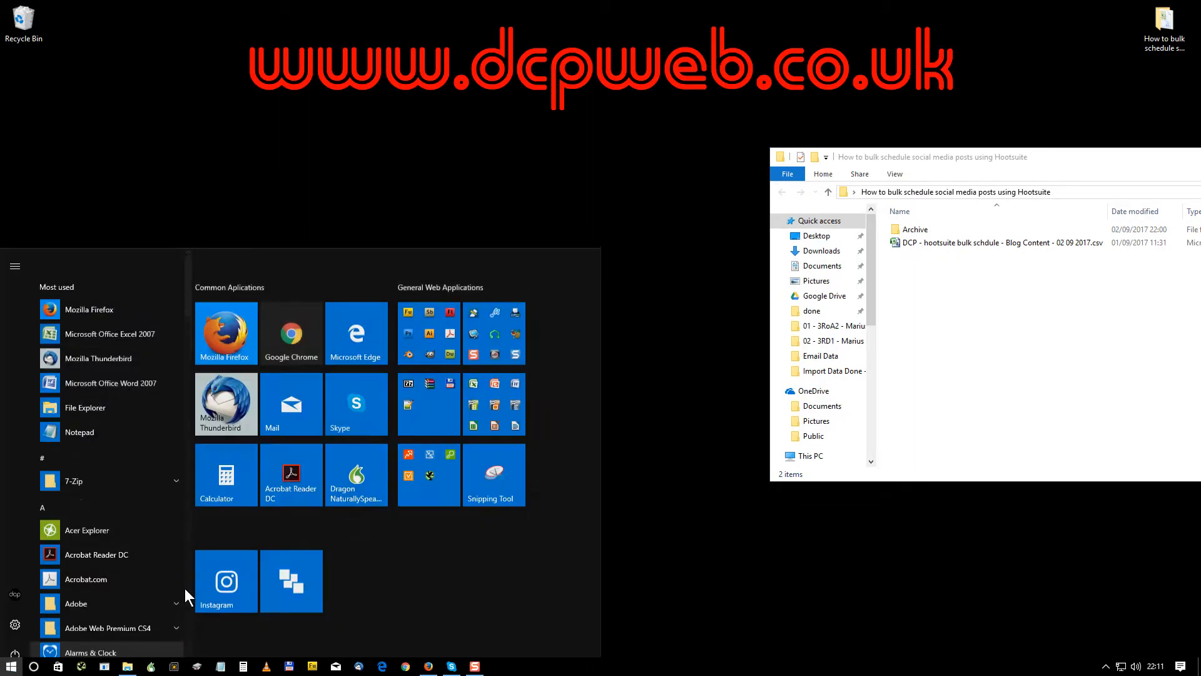
click(483, 367)
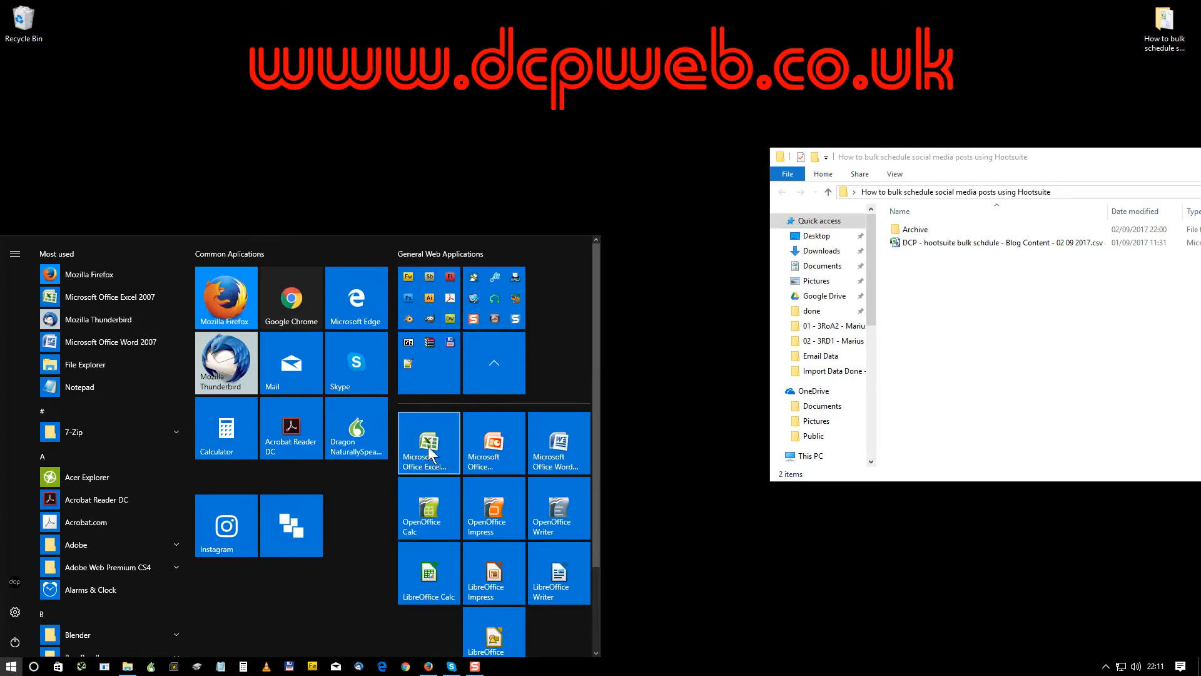
click(430, 505)
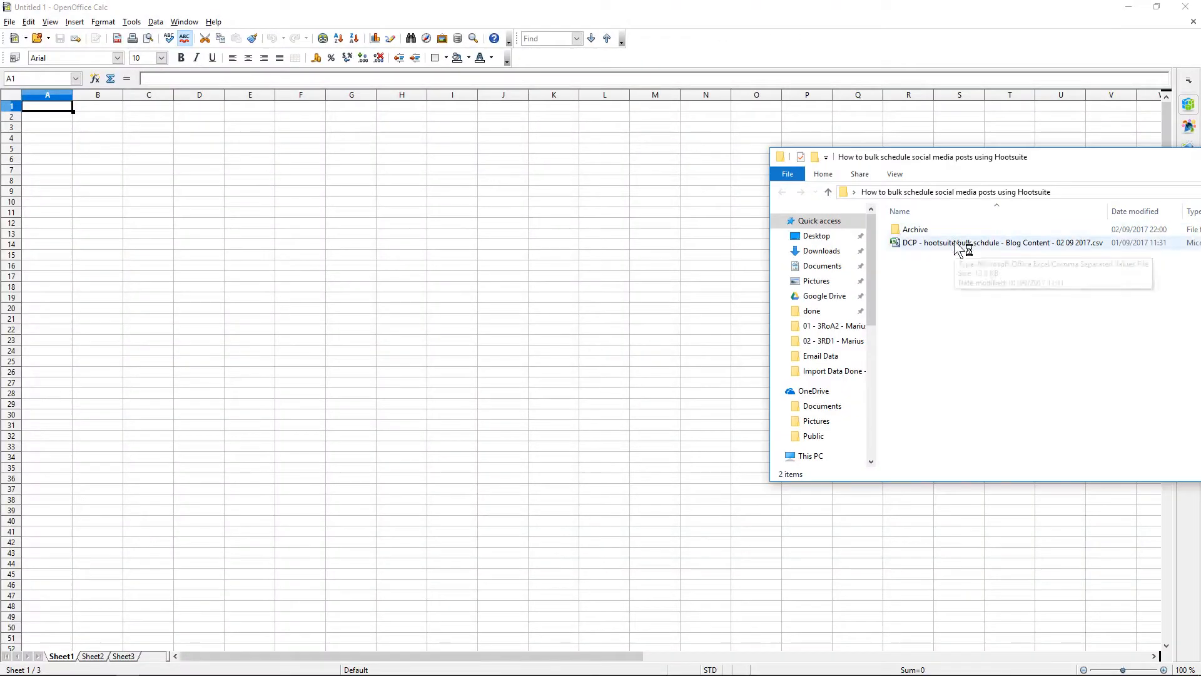
click(956, 244)
drag(956, 247, 279, 233)
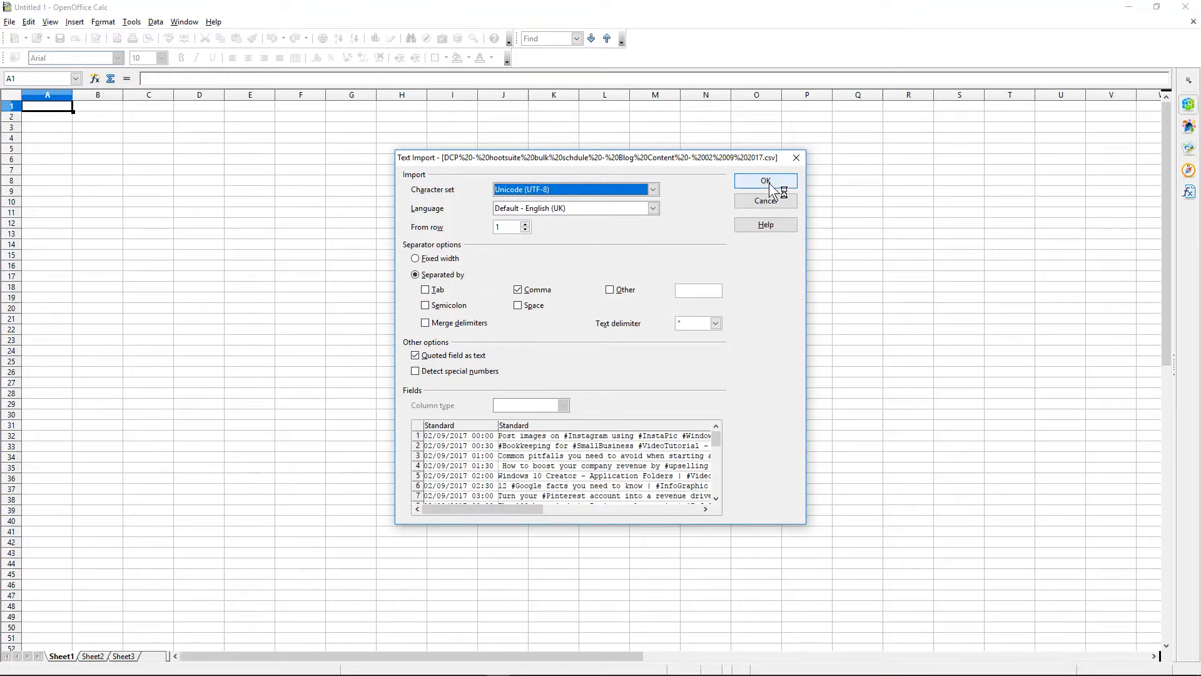
click(766, 181)
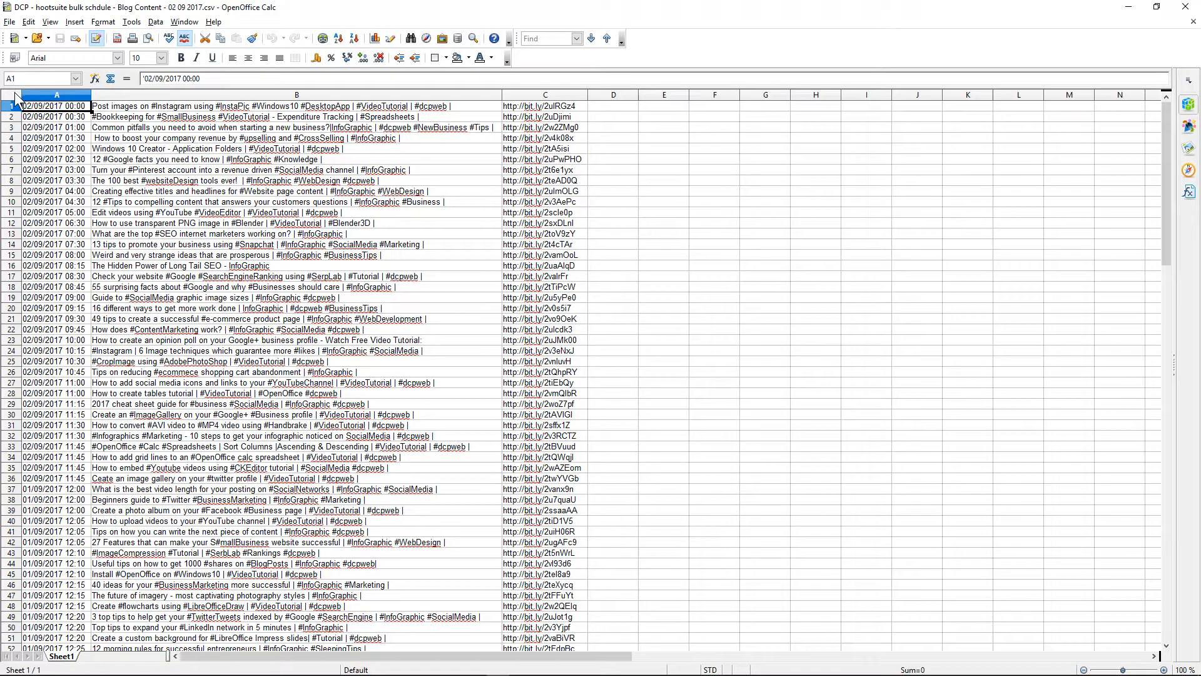
Enlarge the sheet to 170% and examine the first row's date and time, message and link across A1:C1.
scroll(273, 285, up, 7)
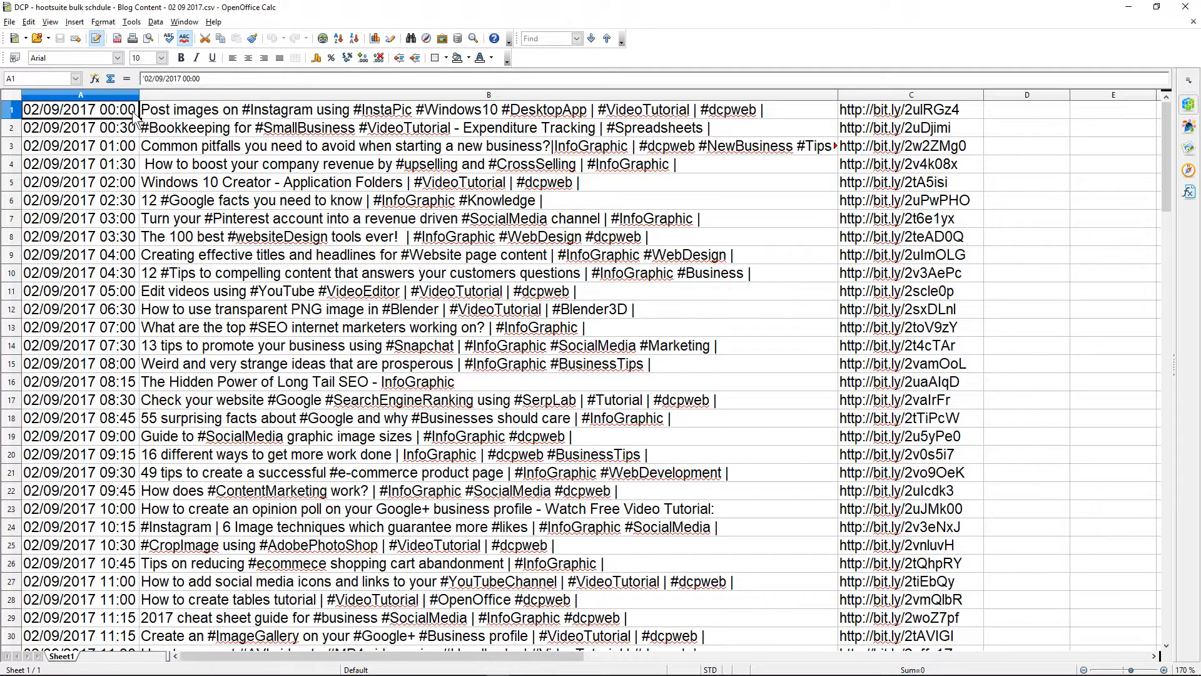
click(176, 116)
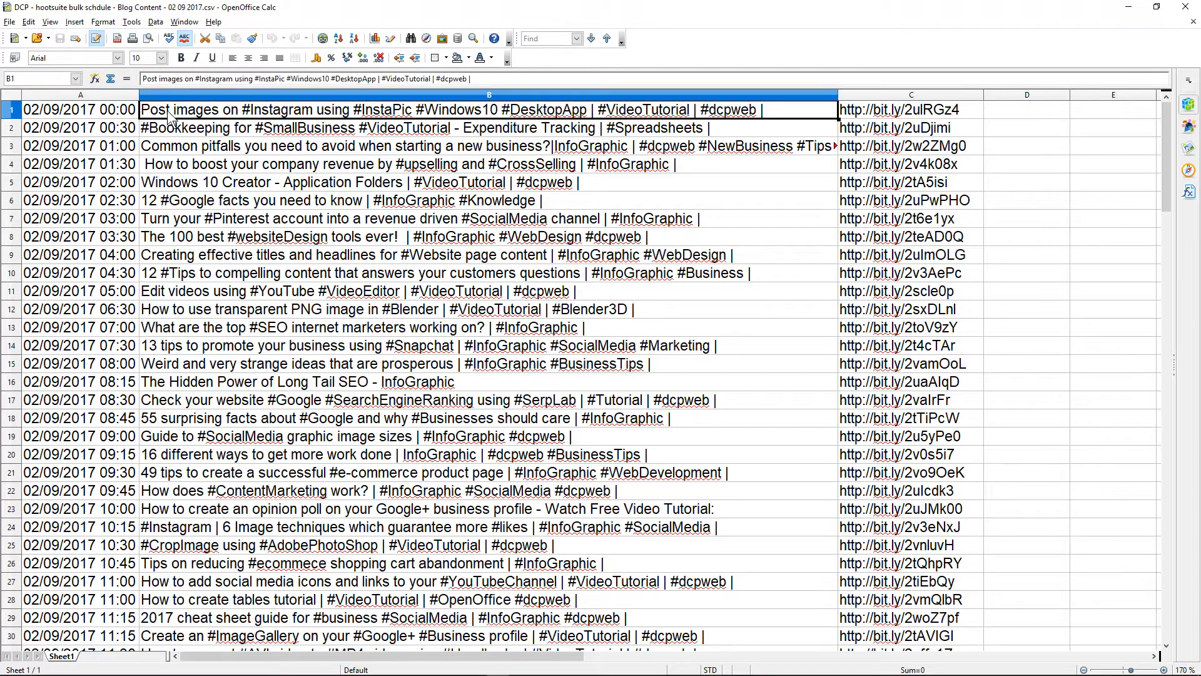
click(866, 112)
drag(866, 111, 31, 111)
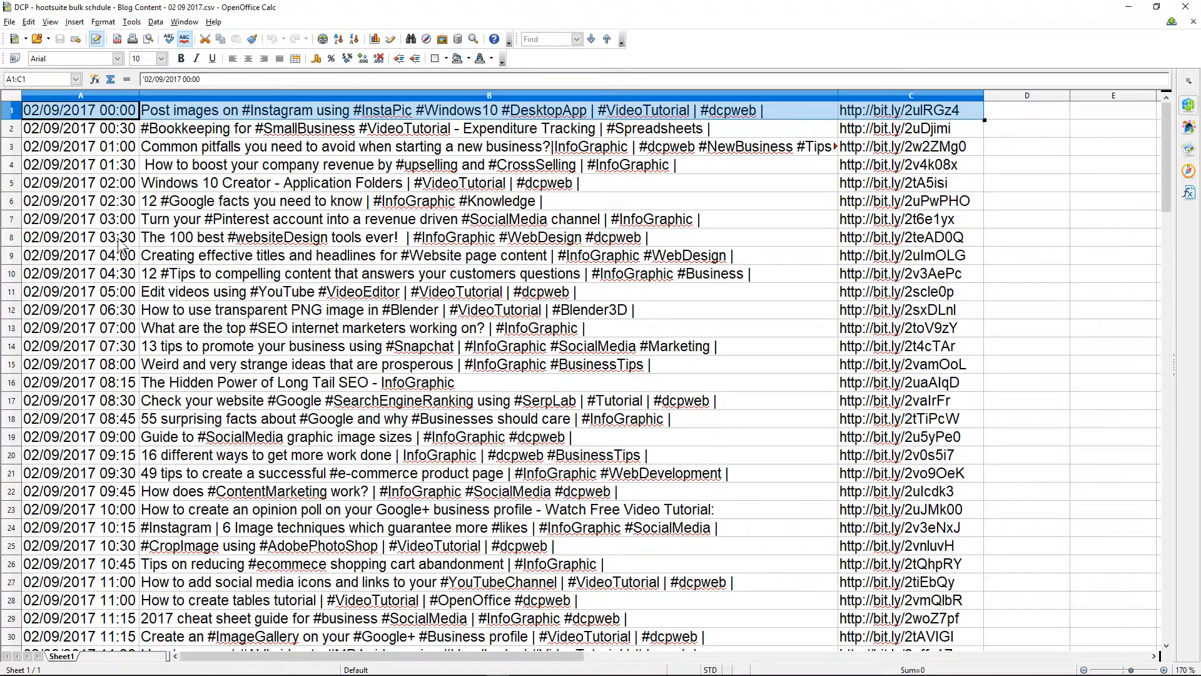
Look through the whole post list down to the last filled row, 117, and return to cell A1.
scroll(122, 267, down, 20)
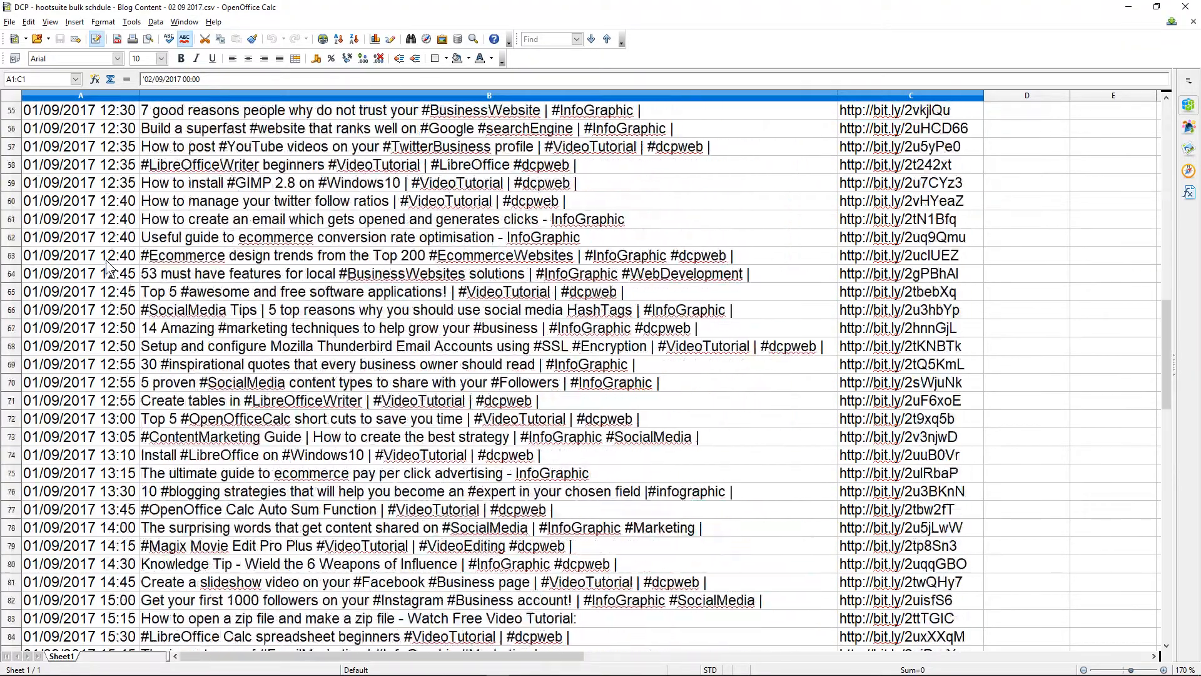
scroll(107, 267, down, 8)
scroll(111, 267, up, 9)
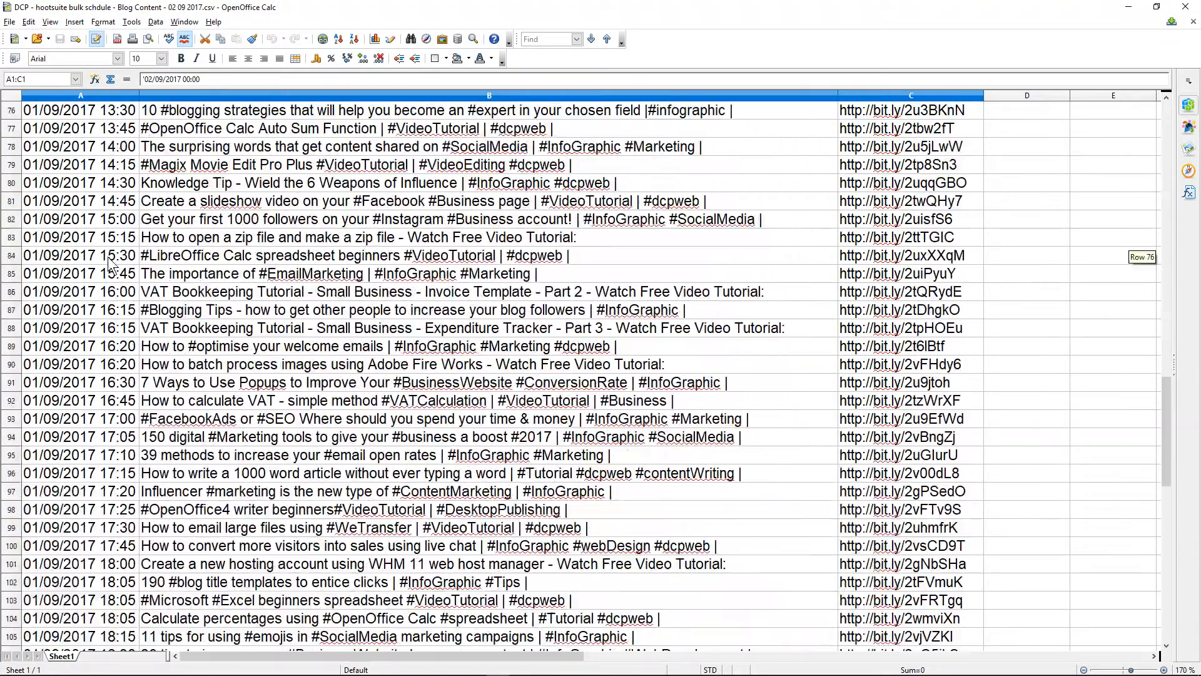
scroll(113, 265, down, 7)
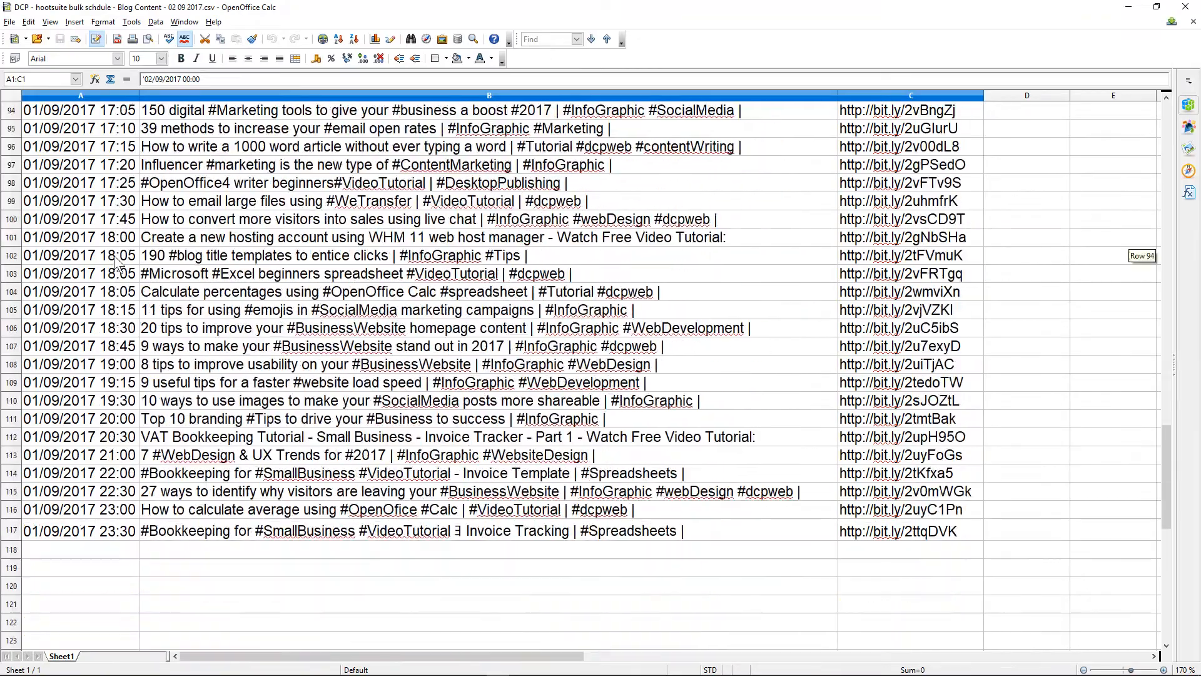
click(17, 531)
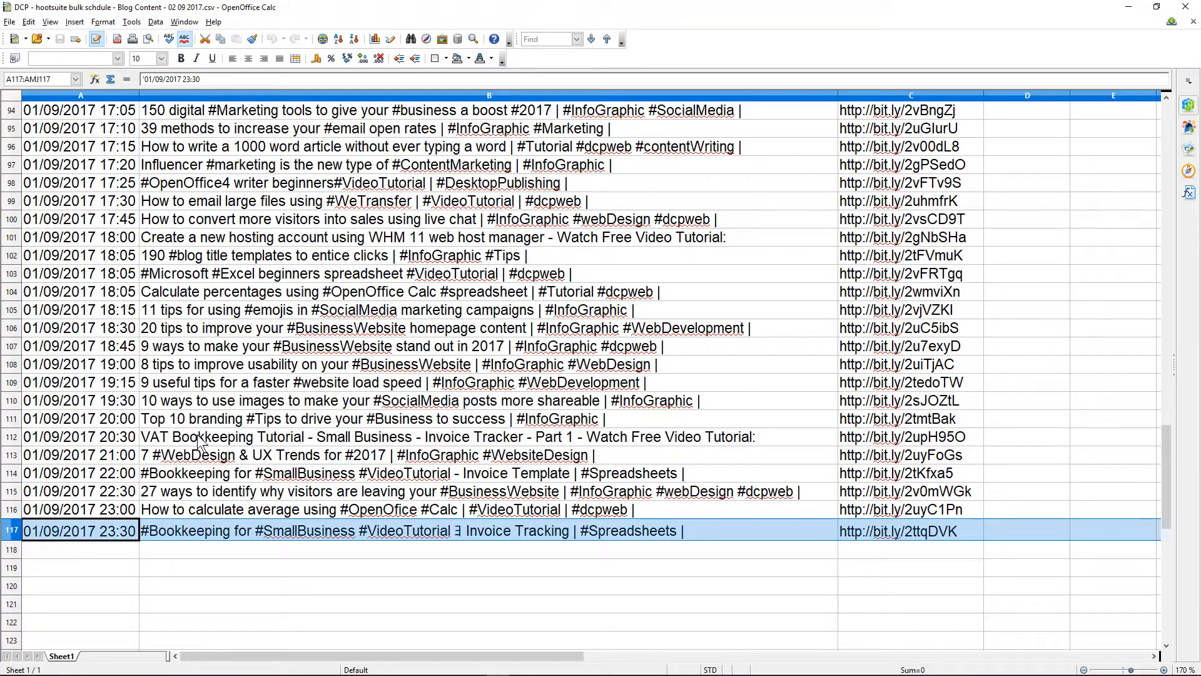
scroll(198, 440, up, 20)
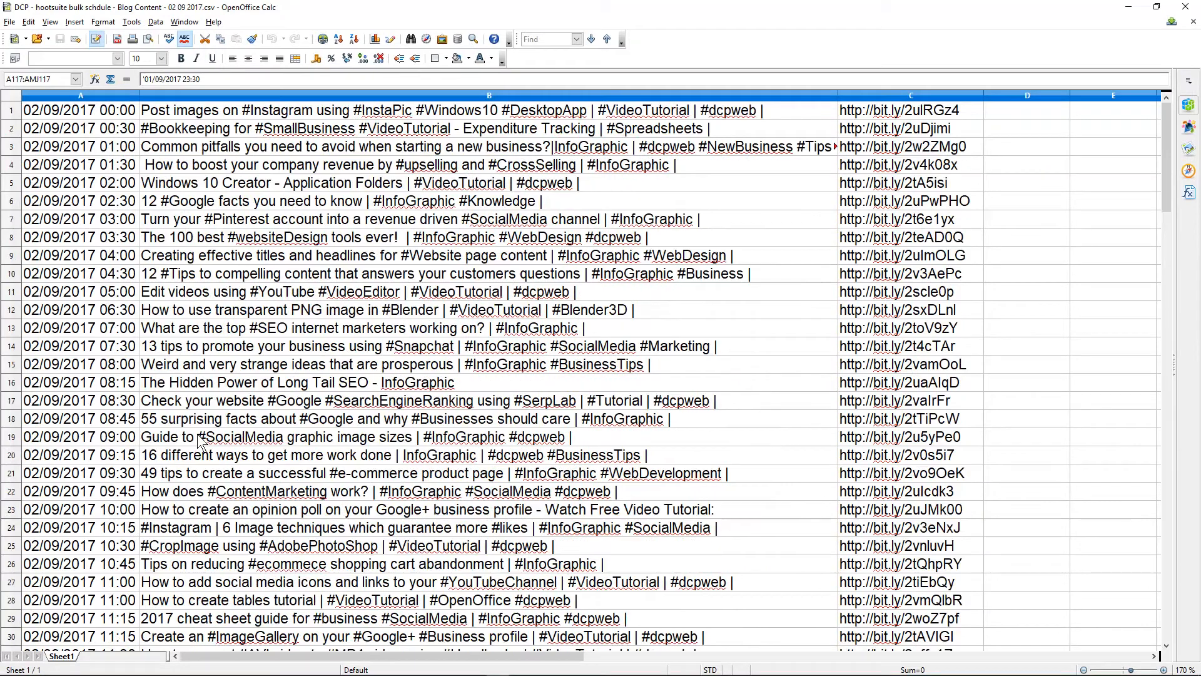
click(116, 114)
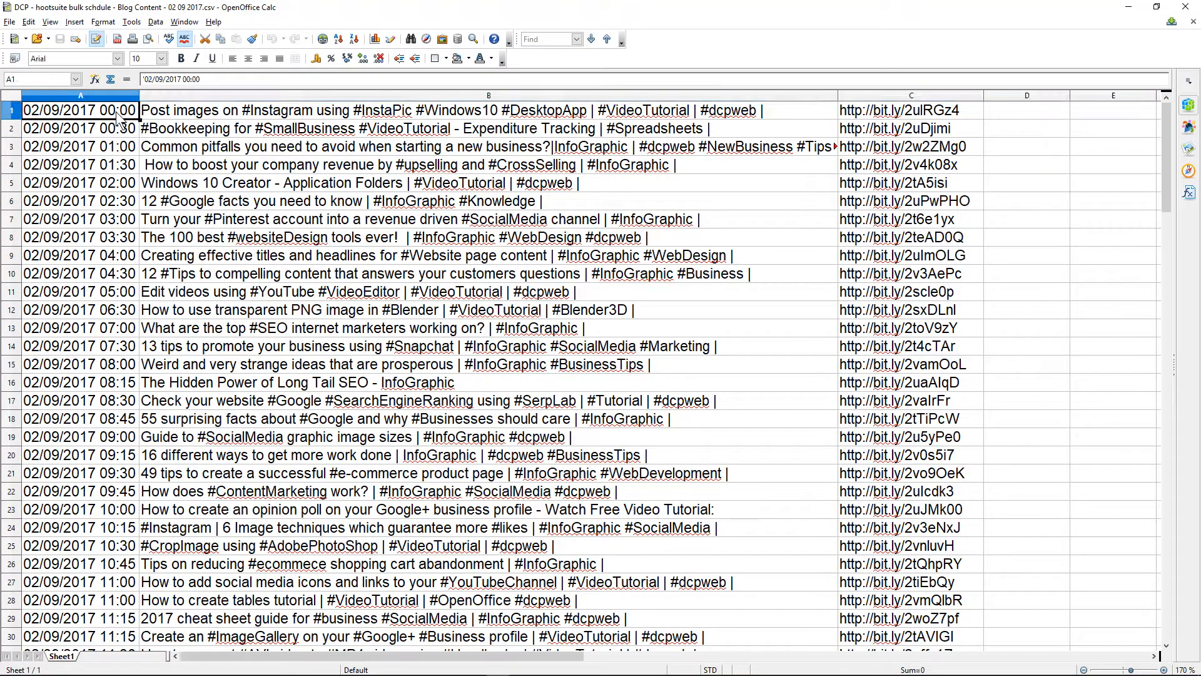
Examine the scheduled dates and times down column A, section by section from A1 to A117.
drag(117, 114, 123, 509)
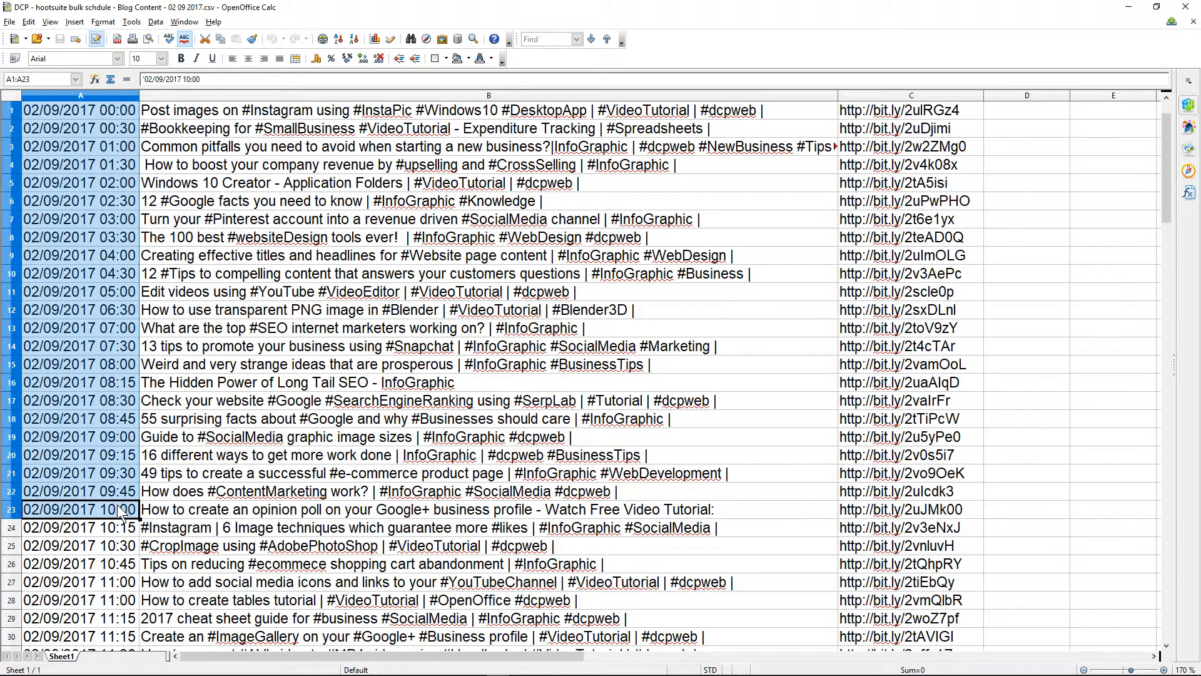
scroll(119, 400, down, 5)
drag(129, 145, 115, 588)
scroll(106, 559, down, 2)
scroll(106, 558, down, 4)
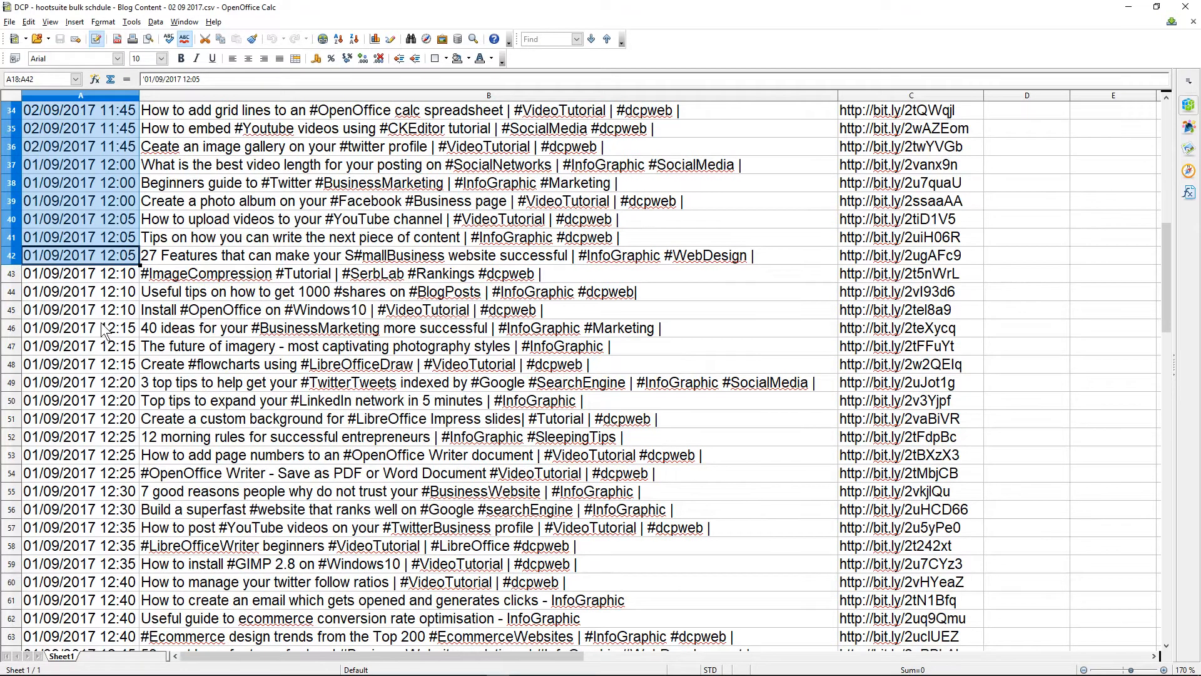
click(108, 277)
drag(111, 200, 123, 602)
scroll(110, 509, down, 6)
drag(100, 252, 99, 544)
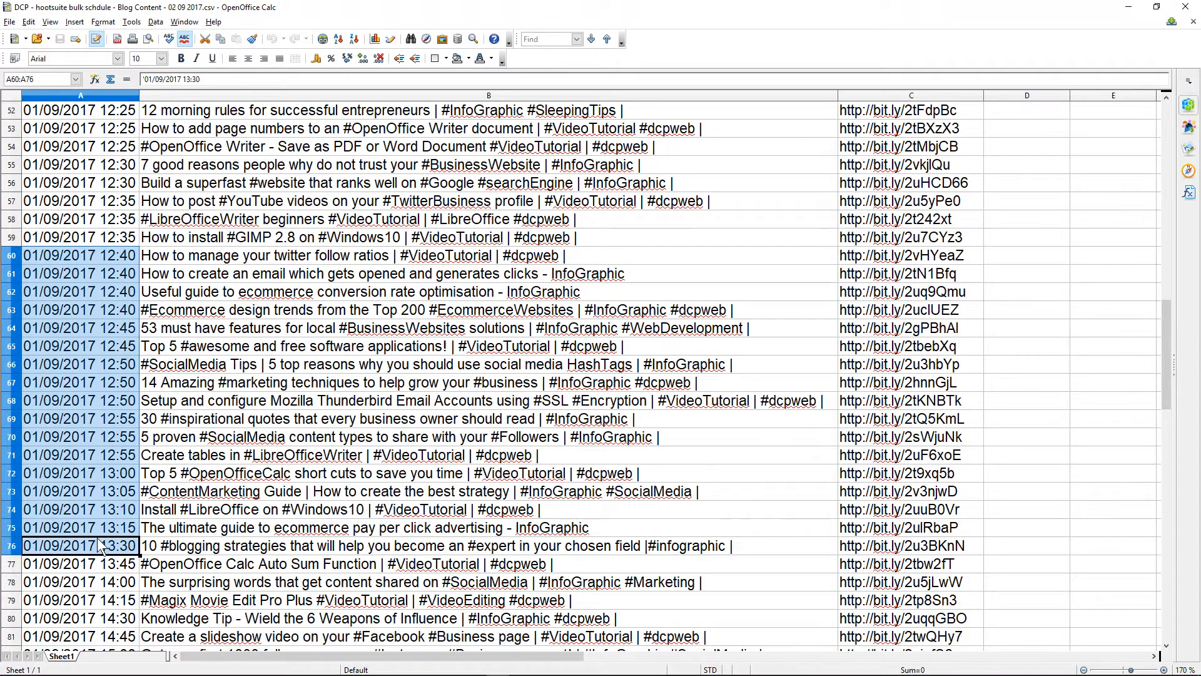
scroll(99, 544, down, 6)
drag(103, 273, 102, 592)
scroll(111, 512, down, 7)
click(134, 241)
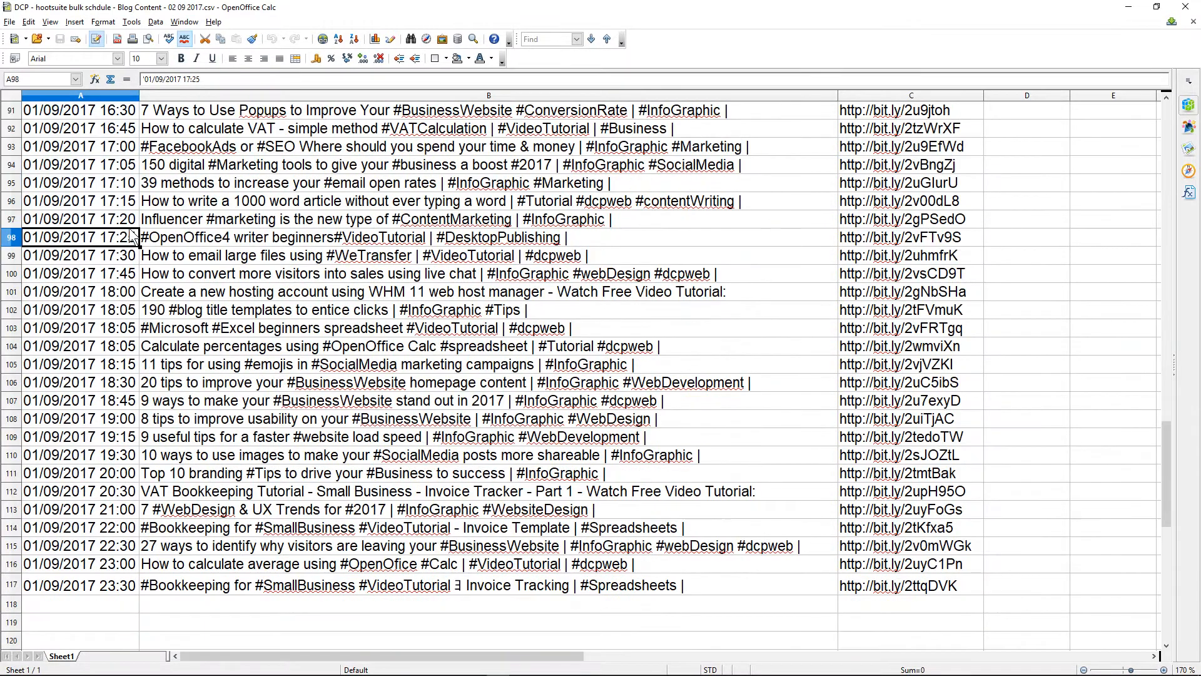
drag(119, 147, 123, 585)
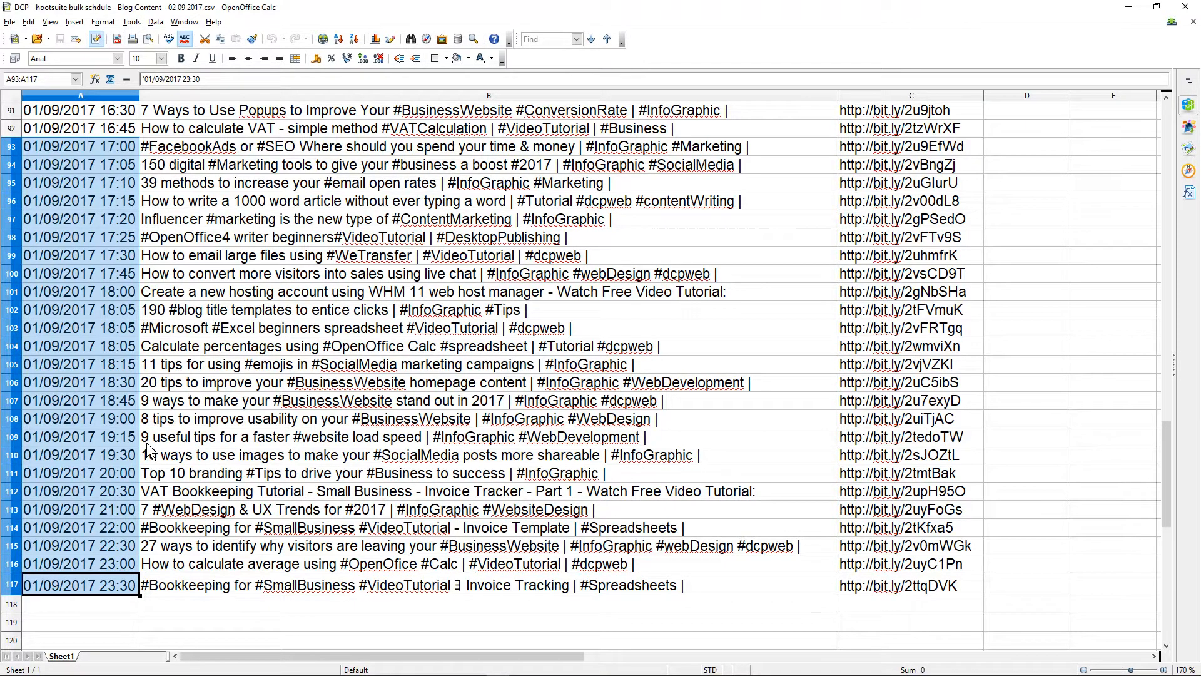
Check the computer's current date and time and compare them with the scheduled dates throughout column A.
mouse_move(1160, 667)
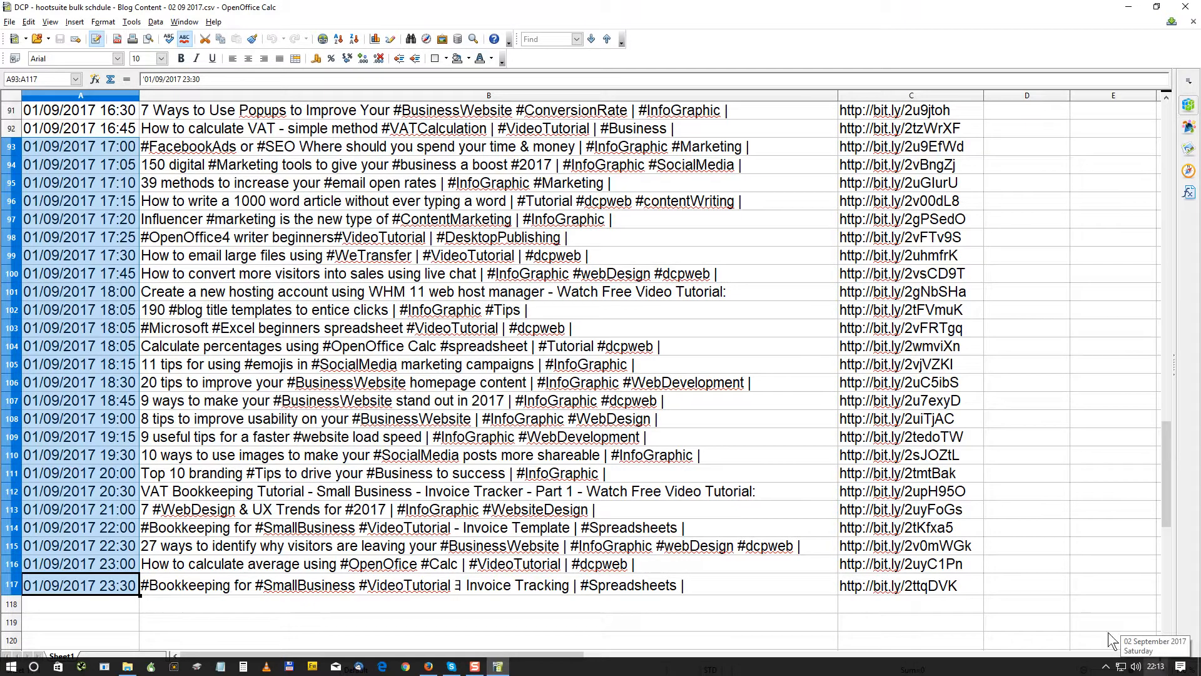
click(108, 441)
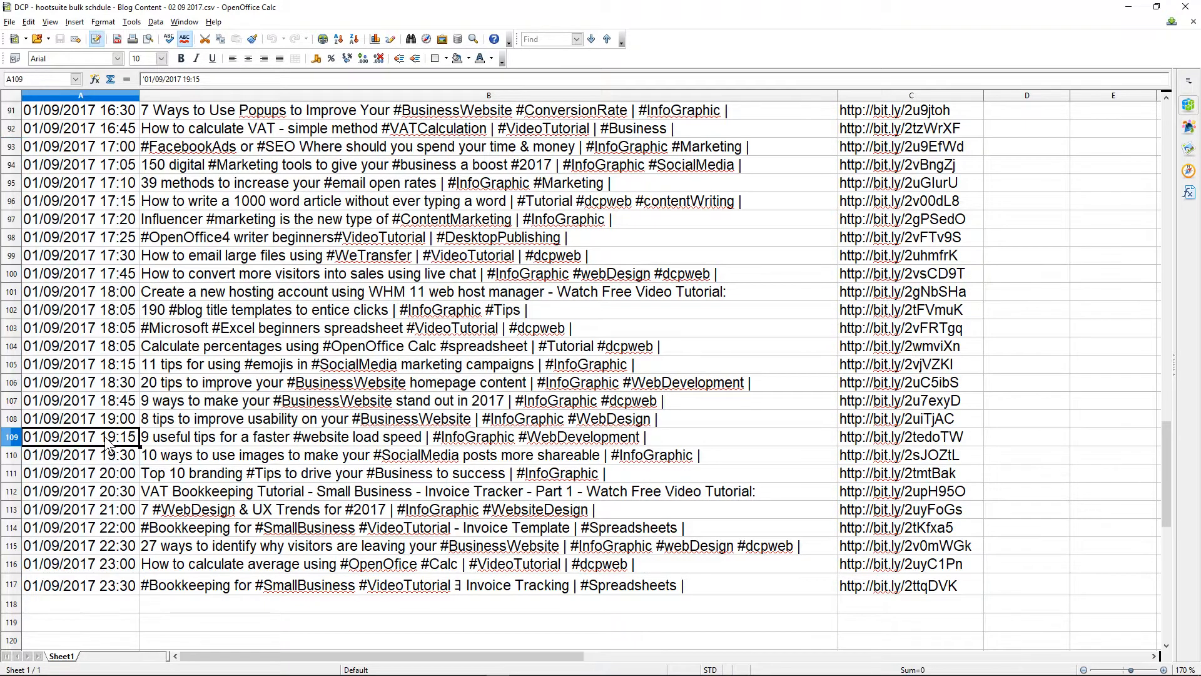
scroll(104, 437, up, 20)
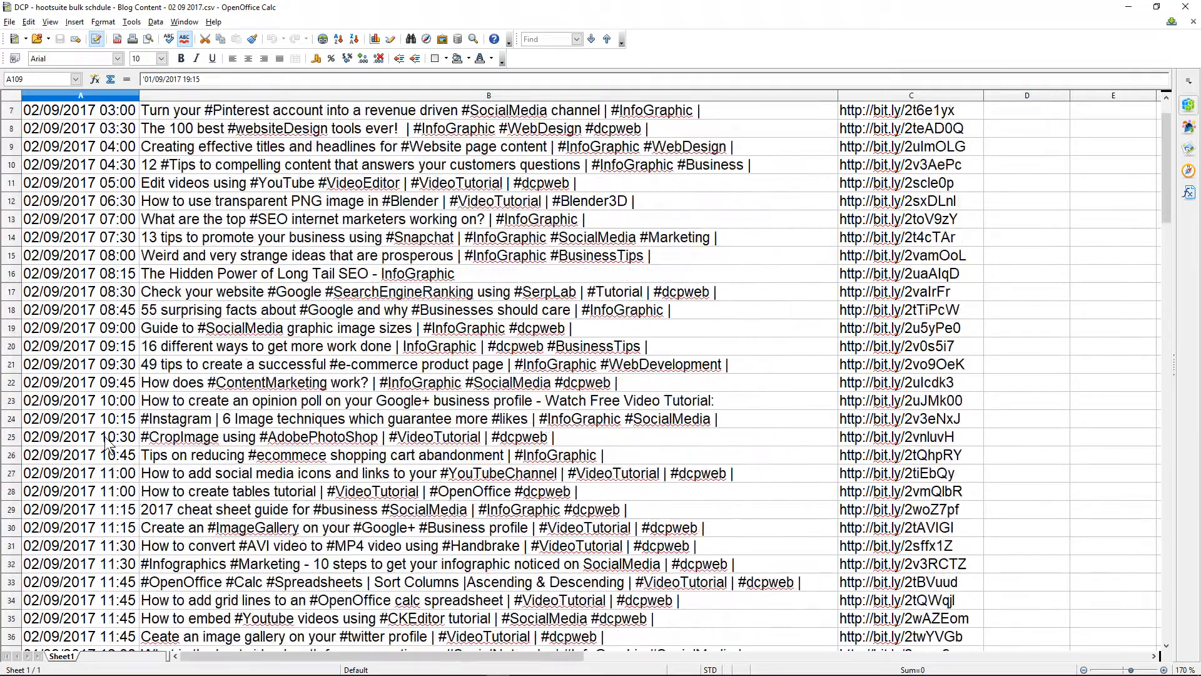
scroll(106, 444, up, 2)
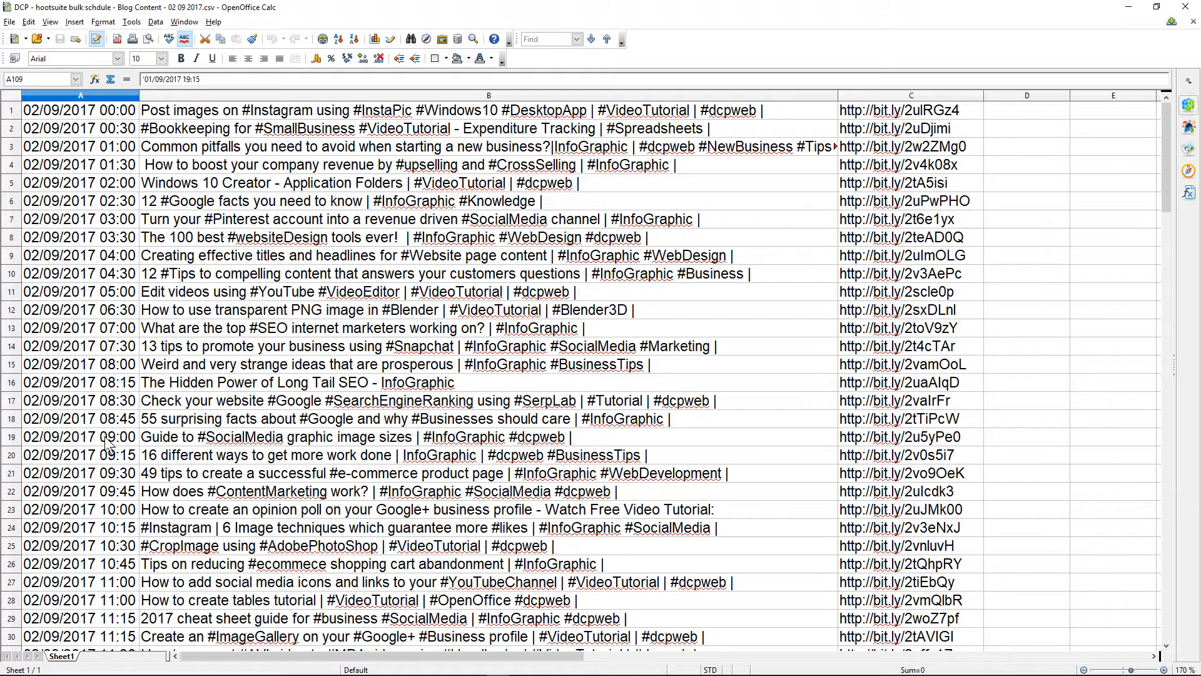
scroll(104, 436, down, 18)
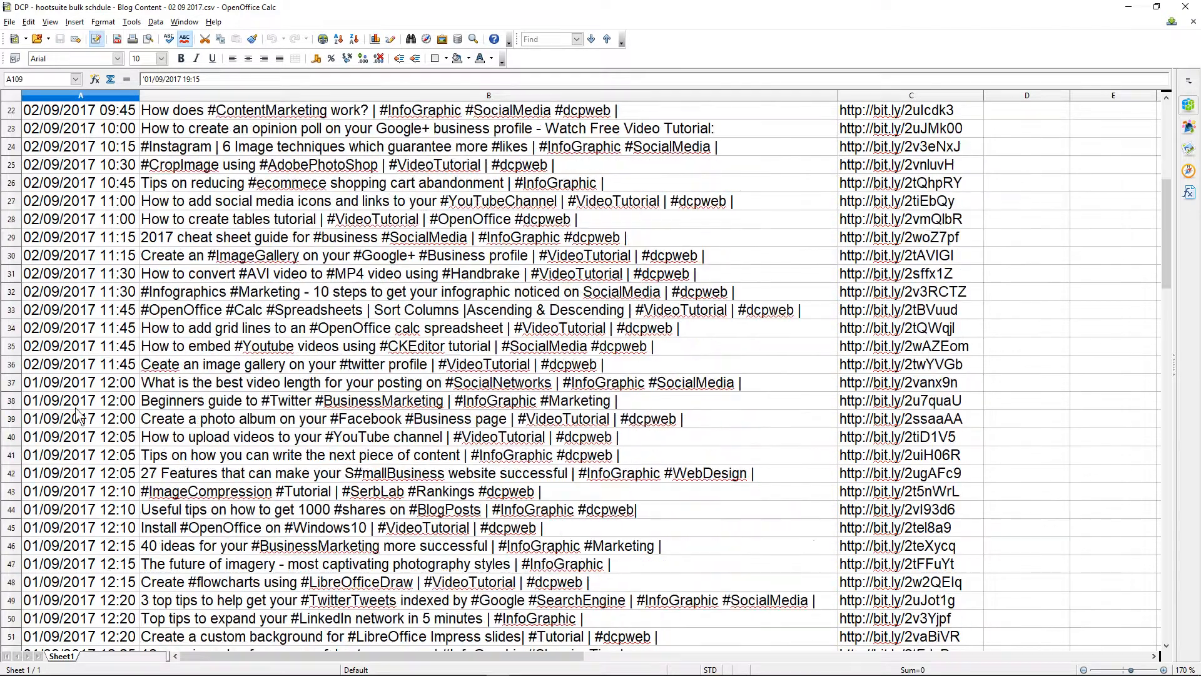
scroll(100, 383, down, 14)
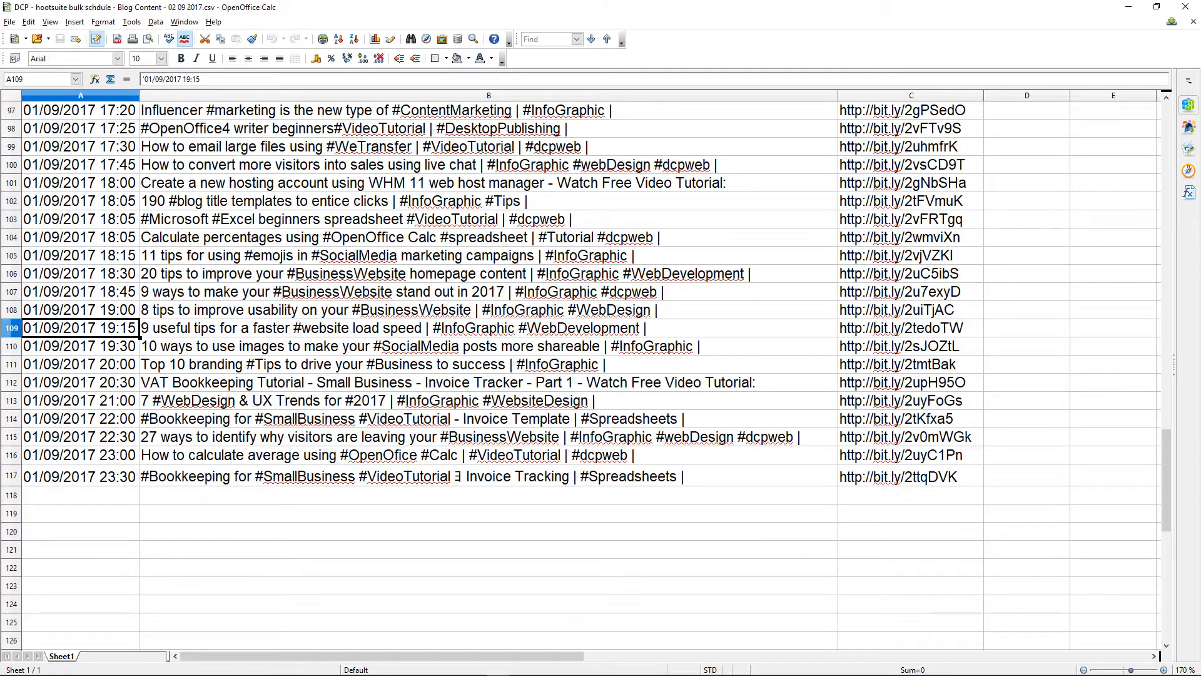
Recheck the current date and time against the late-evening posts in rows 115 and 116.
mouse_move(475, 670)
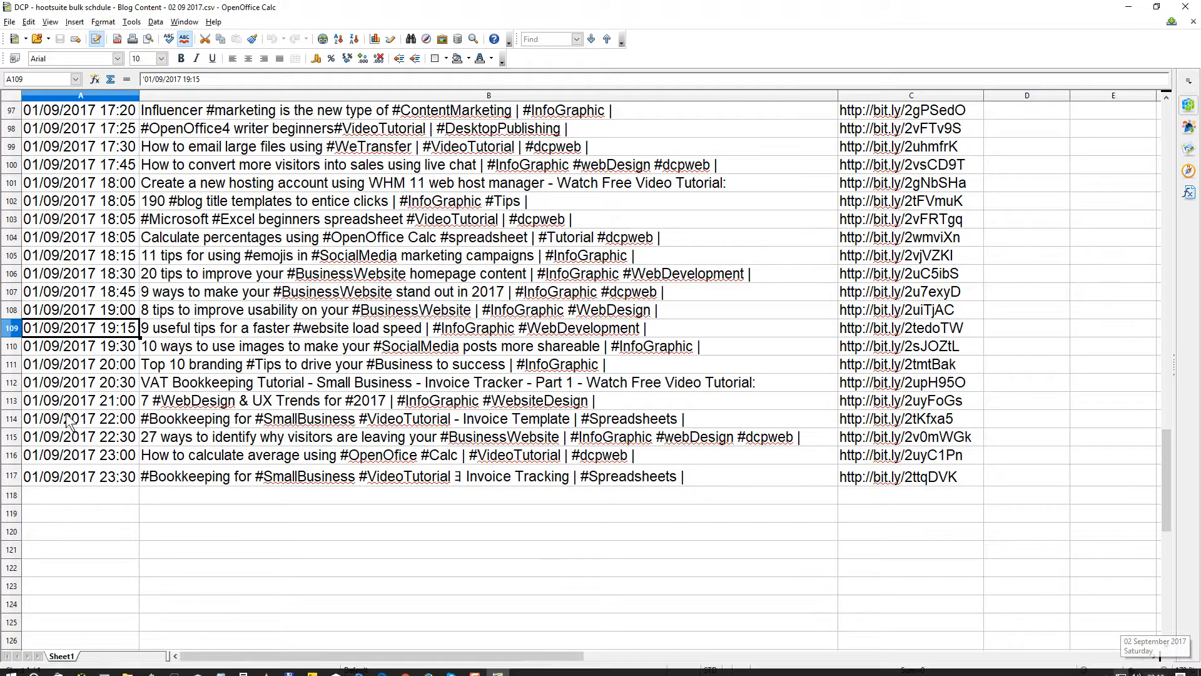
click(57, 438)
click(12, 437)
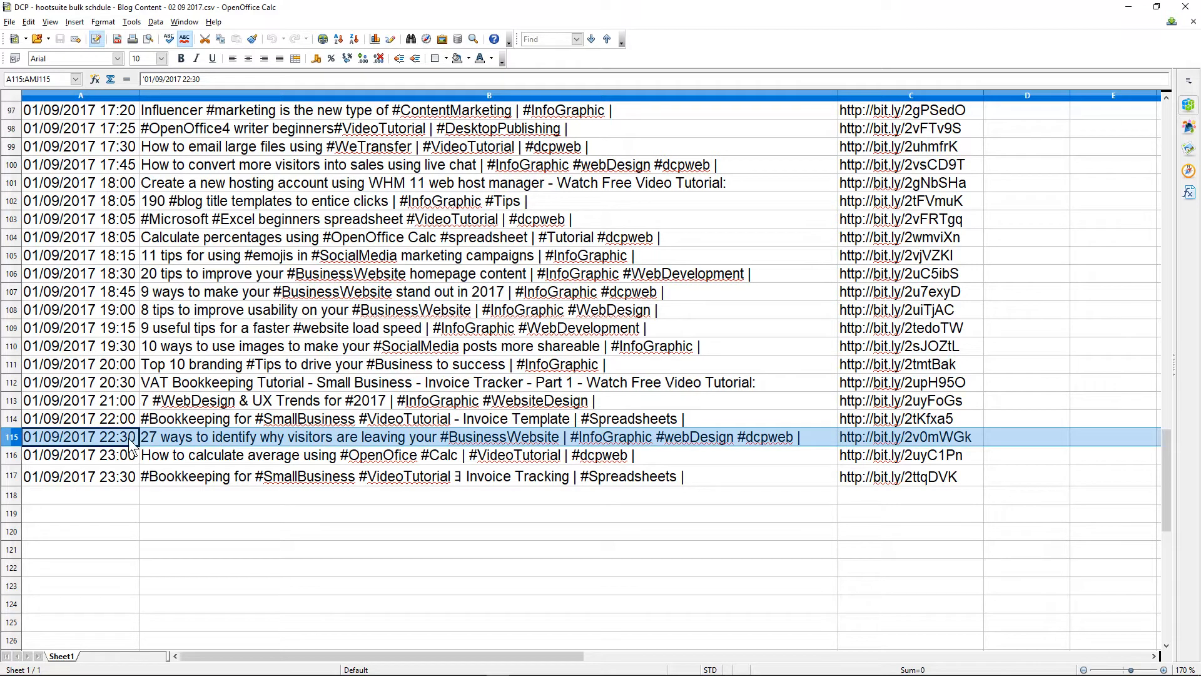
click(68, 461)
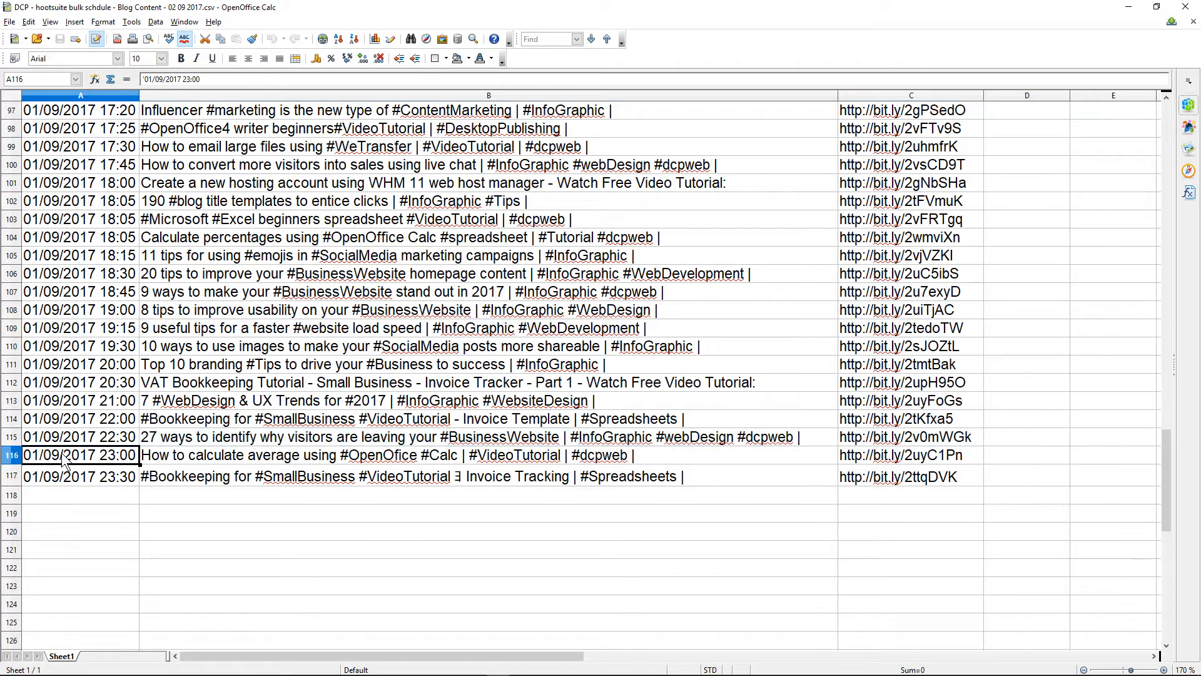
click(15, 457)
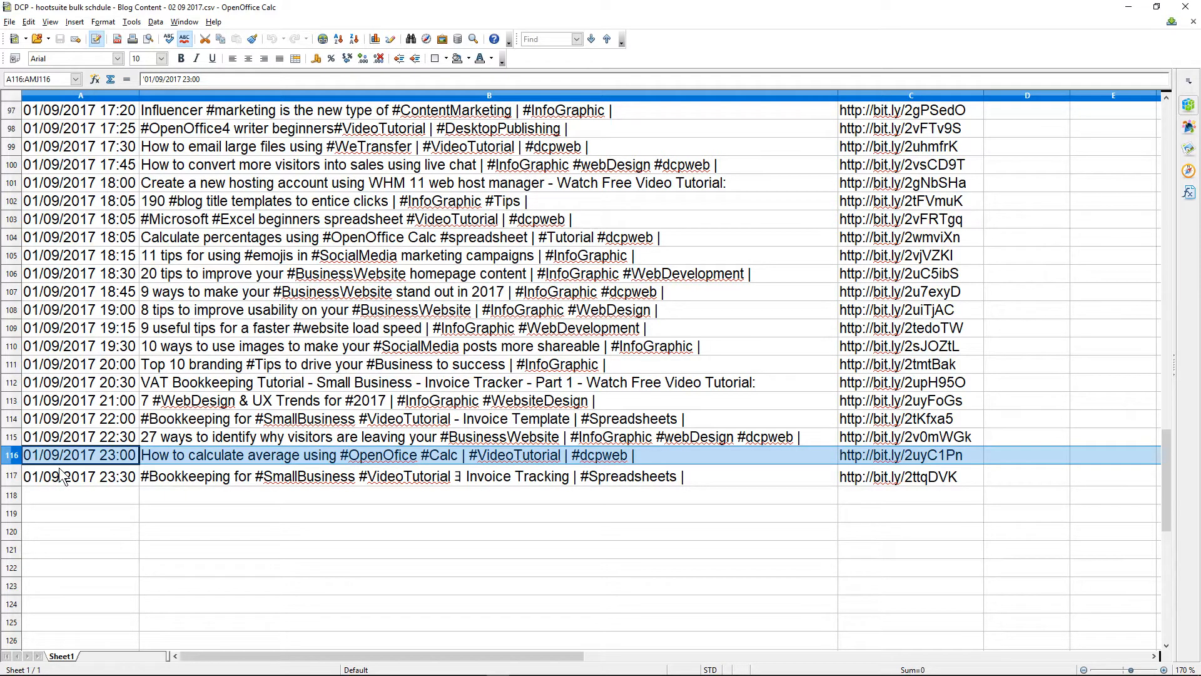
Review which date each post carries in column A, from the first row to the end of the list.
scroll(61, 475, up, 20)
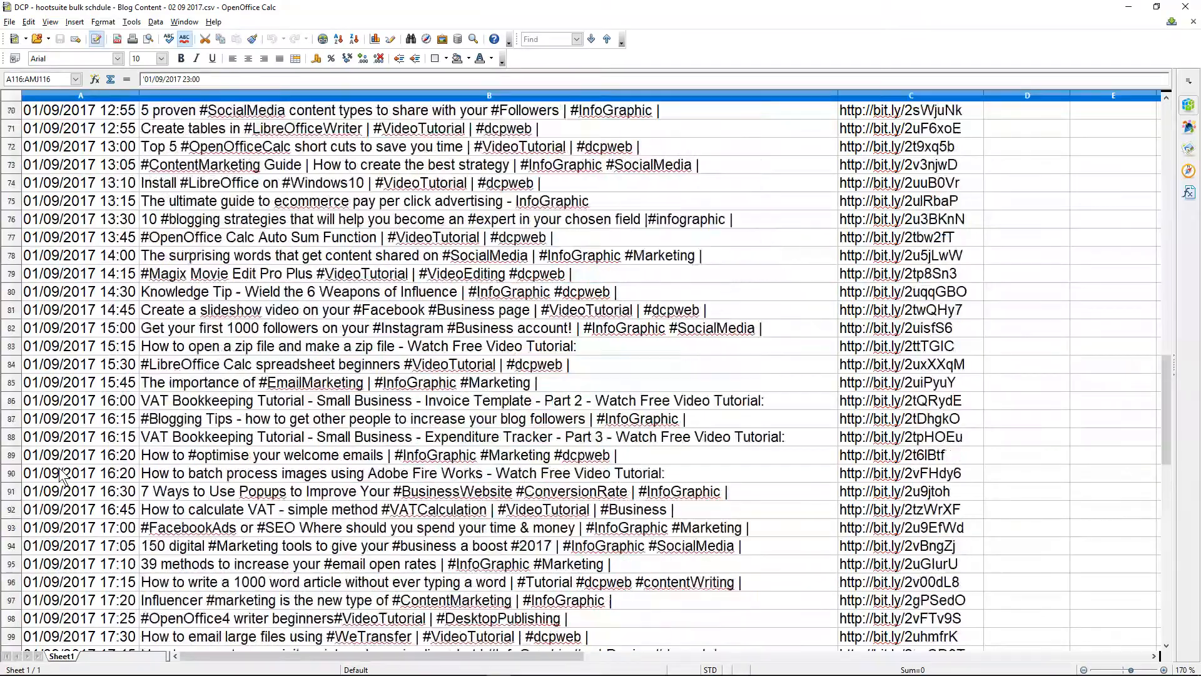
scroll(61, 476, up, 1)
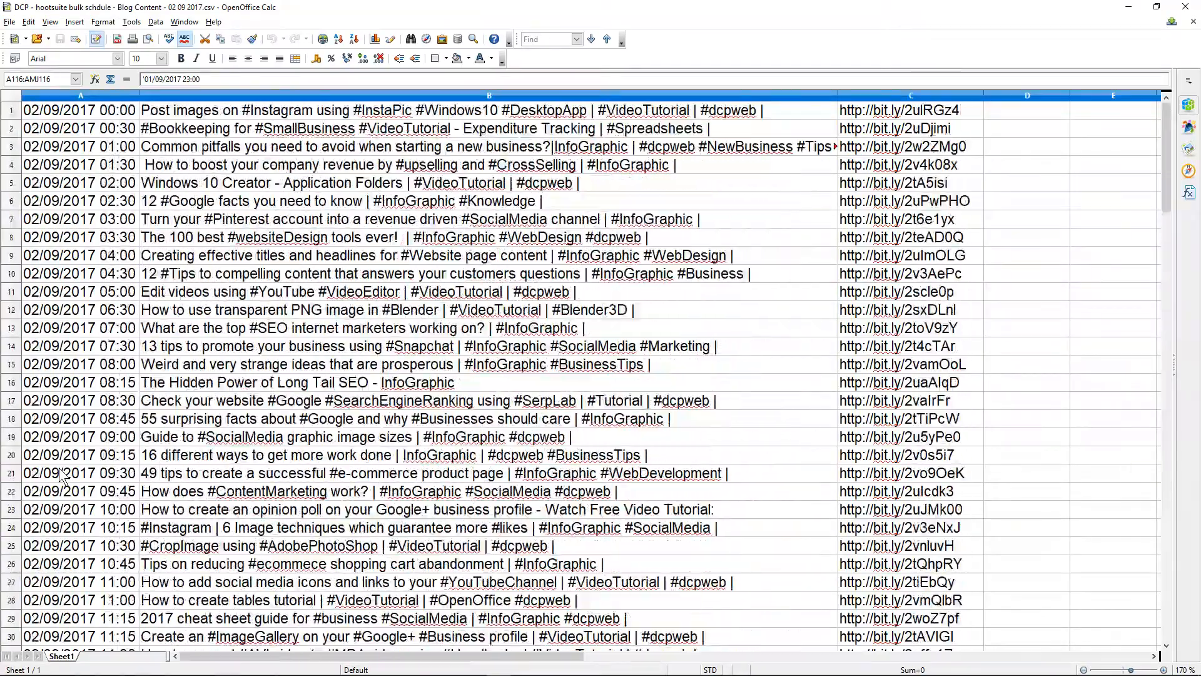
scroll(61, 475, down, 12)
scroll(60, 476, down, 18)
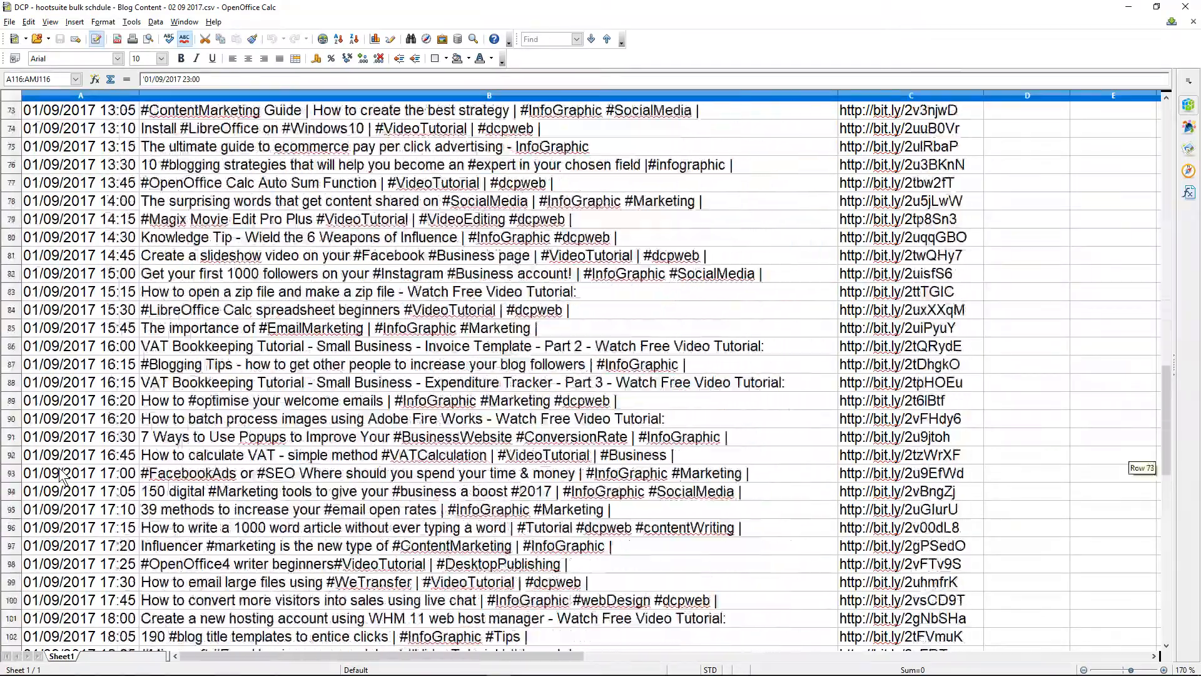
scroll(60, 476, up, 20)
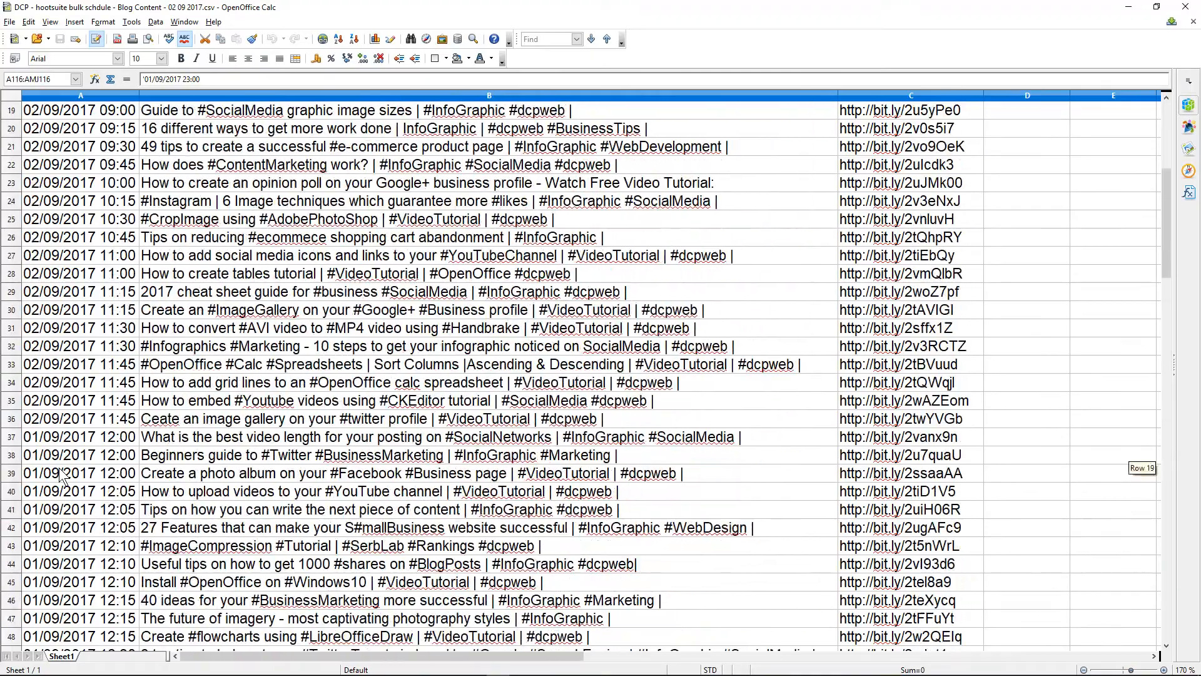
scroll(55, 247, up, 1)
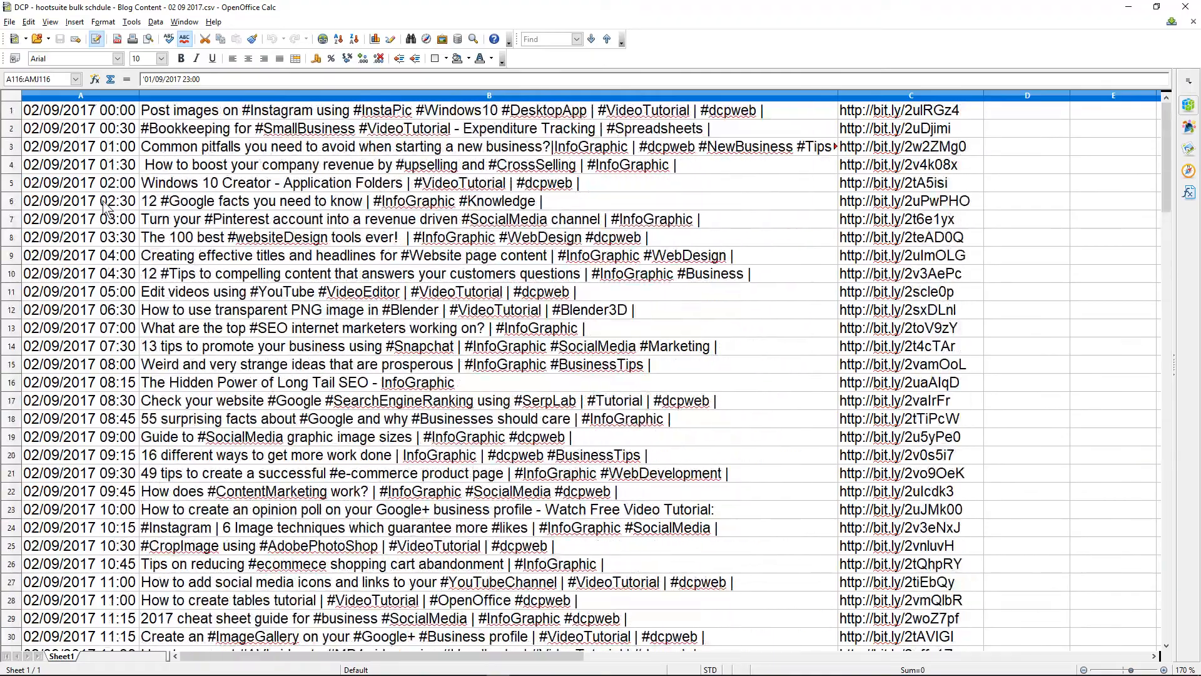
scroll(66, 501, down, 6)
scroll(74, 493, down, 20)
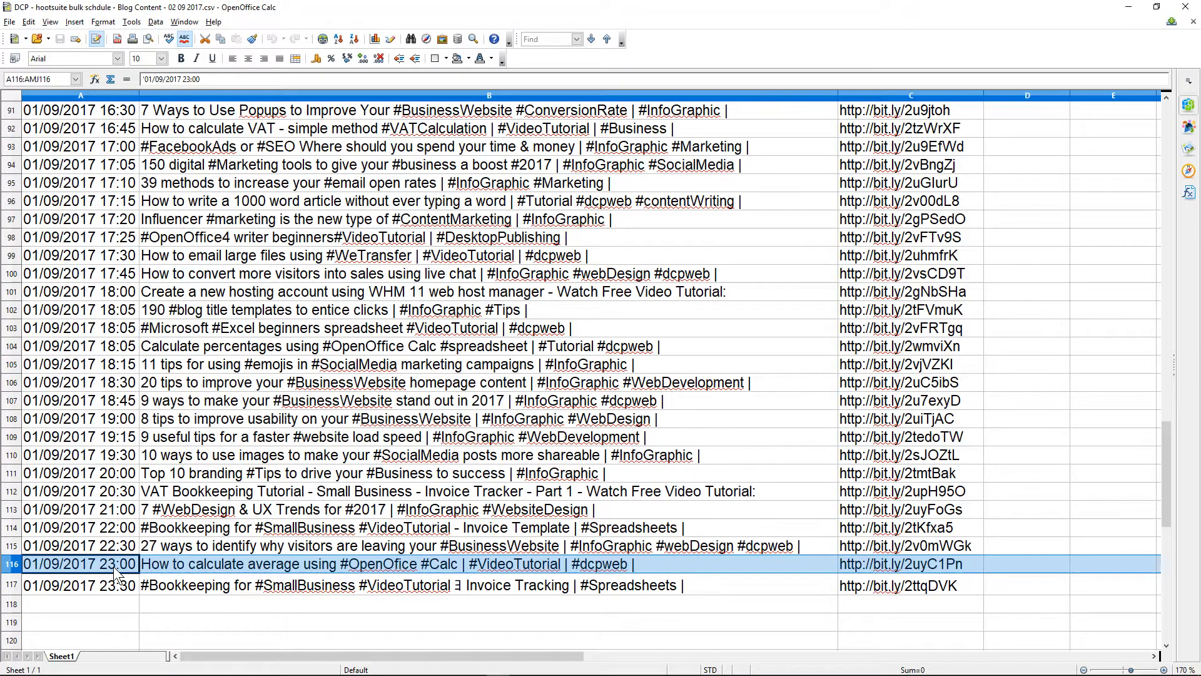
Reduce the sheet zoom to 150% and copy the date and time from cell A1.
ctrl+scroll(244, 335, down, 2)
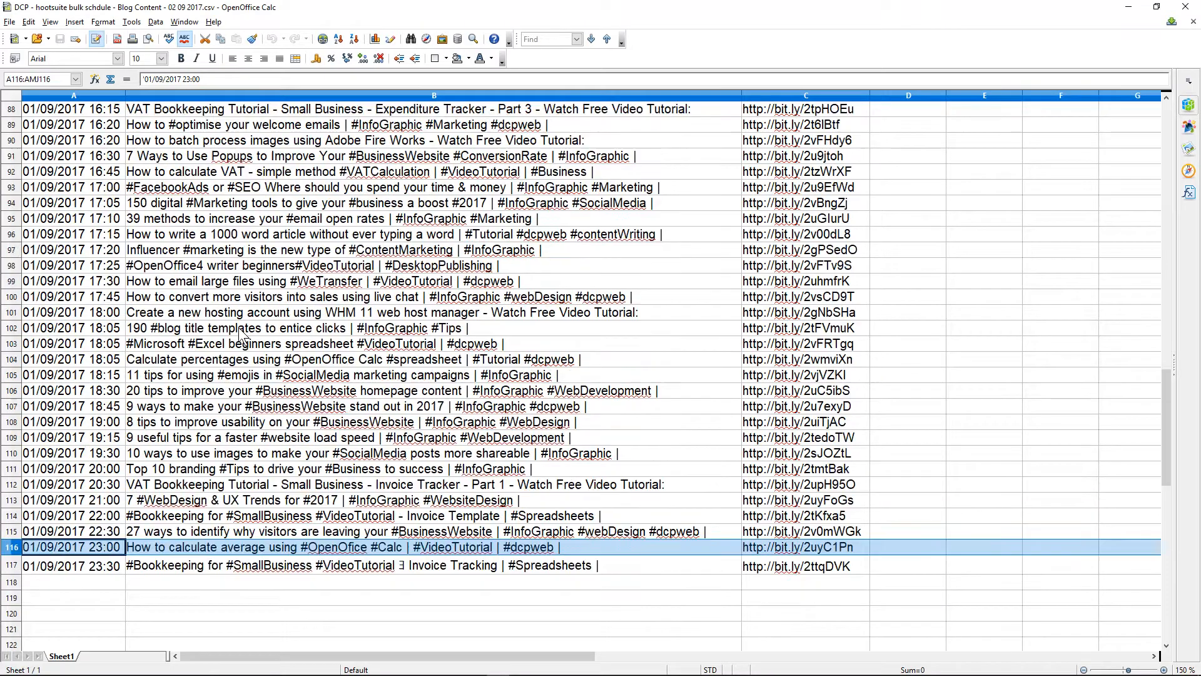
scroll(244, 335, up, 20)
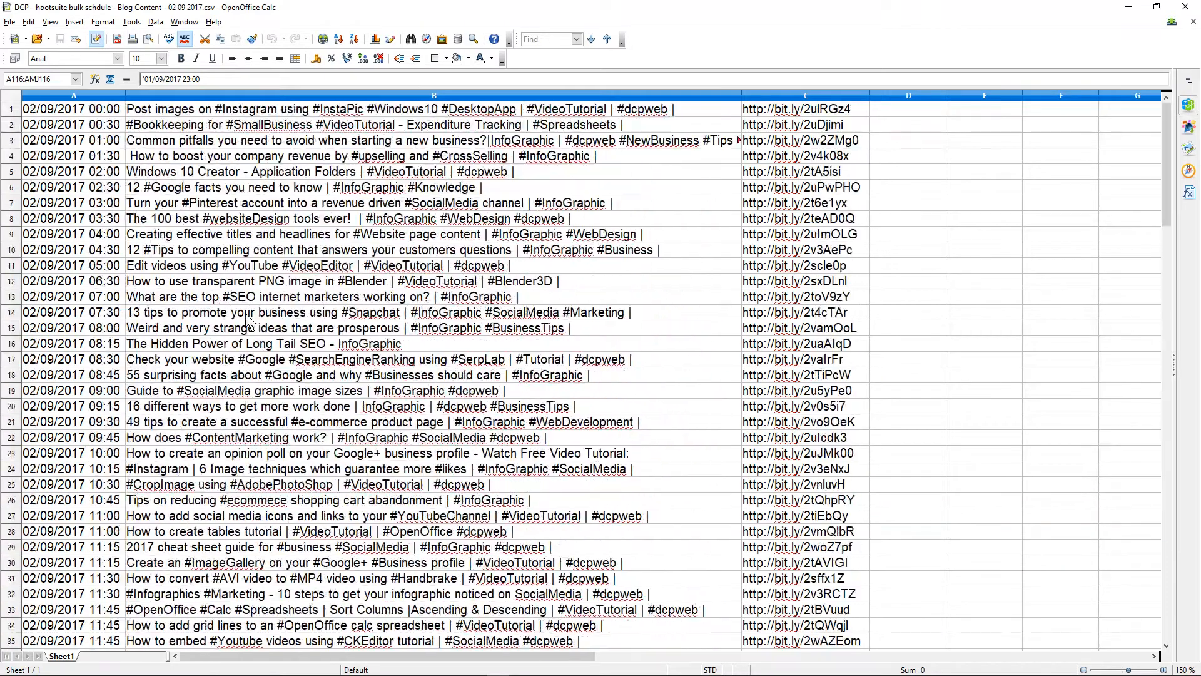
click(67, 112)
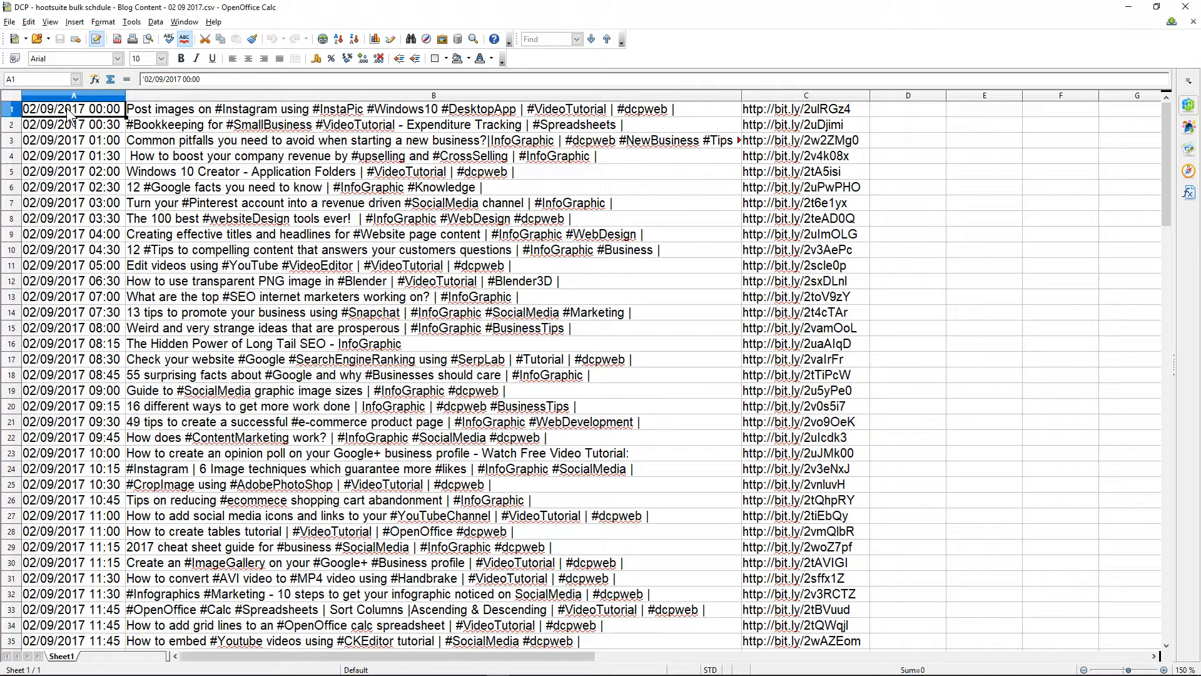
key(ctrl+c)
right_click(73, 115)
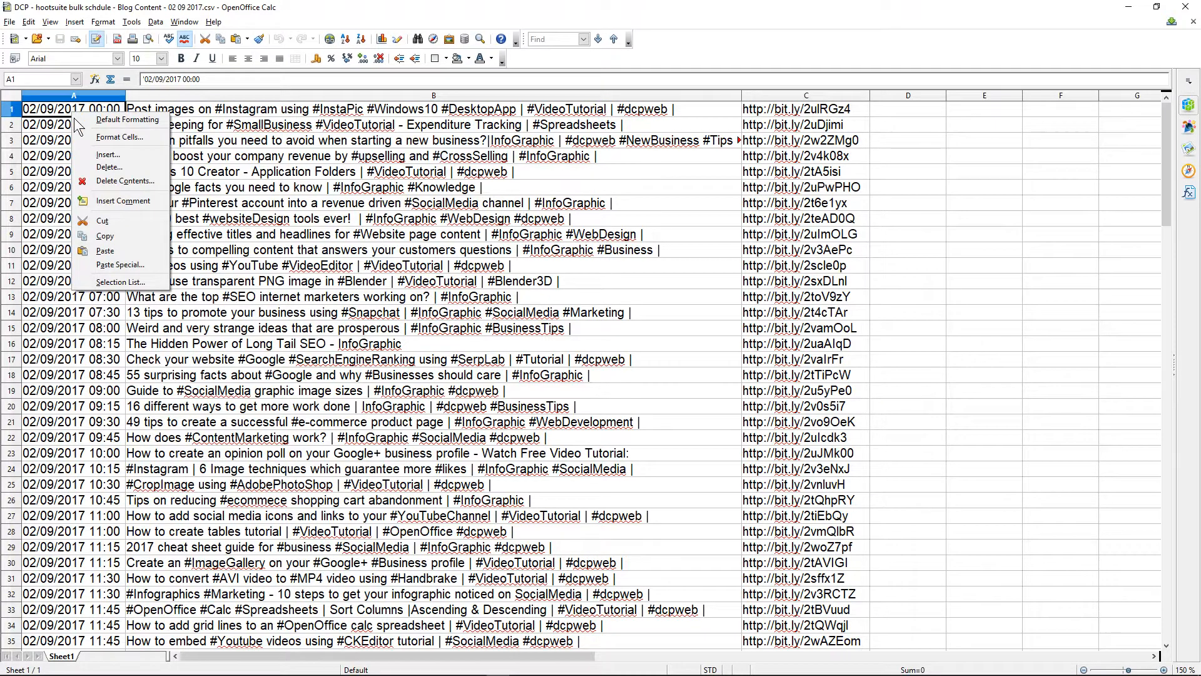
click(104, 236)
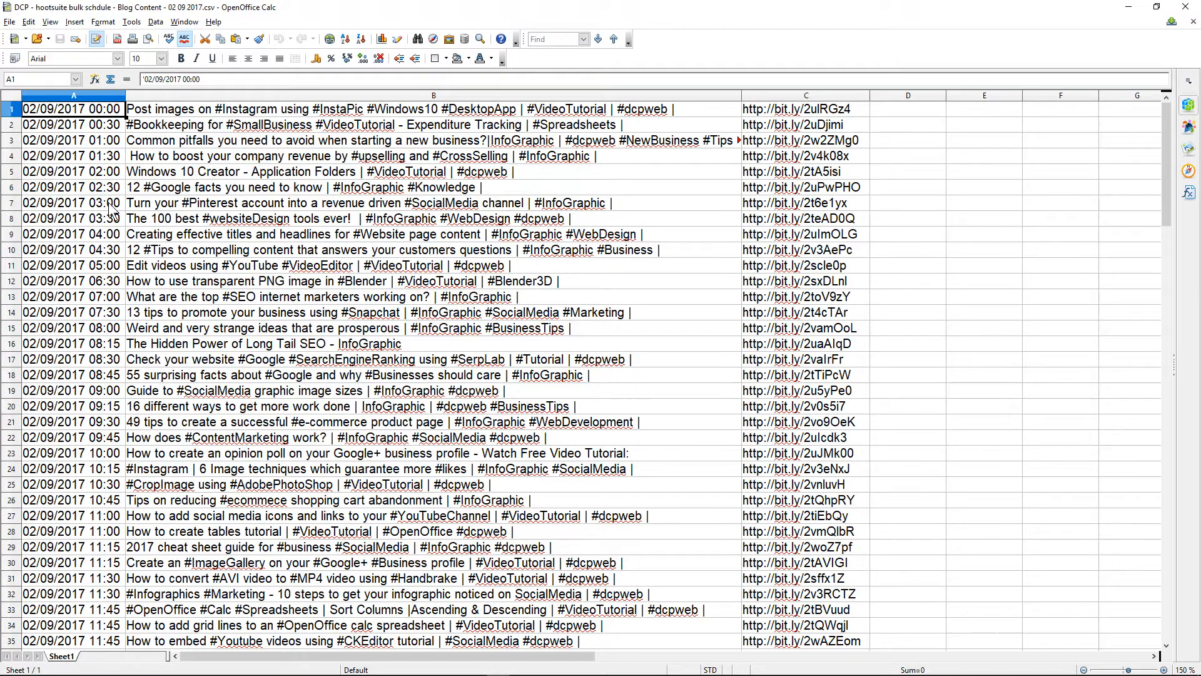
Replace every occurrence of 02/09/2017 in the sheet with 03/09/2017 using Find & Replace.
key(ctrl+h)
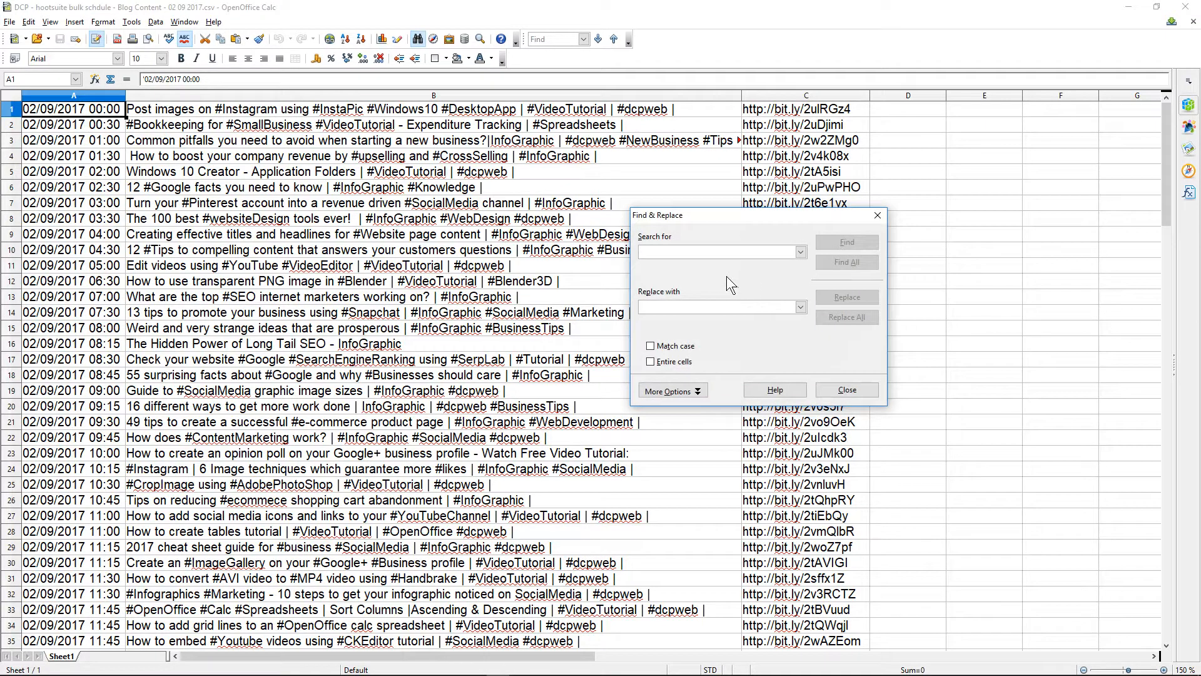
key(ctrl+v)
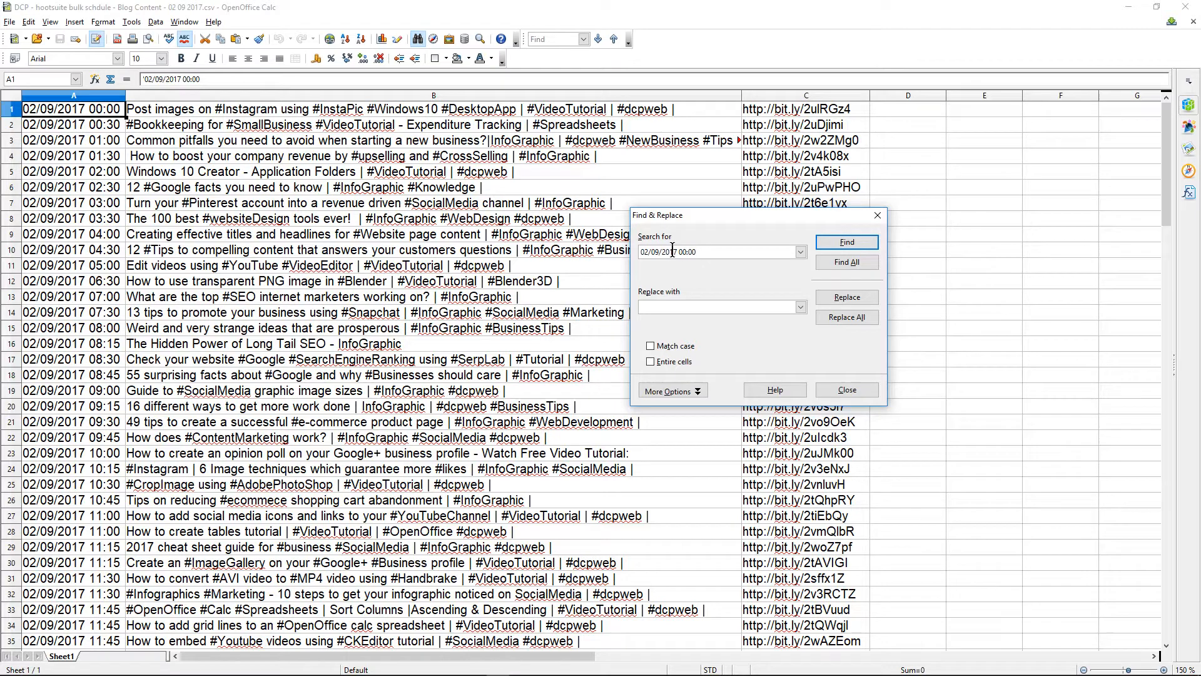
drag(682, 253, 719, 254)
key(Delete)
drag(678, 252, 624, 248)
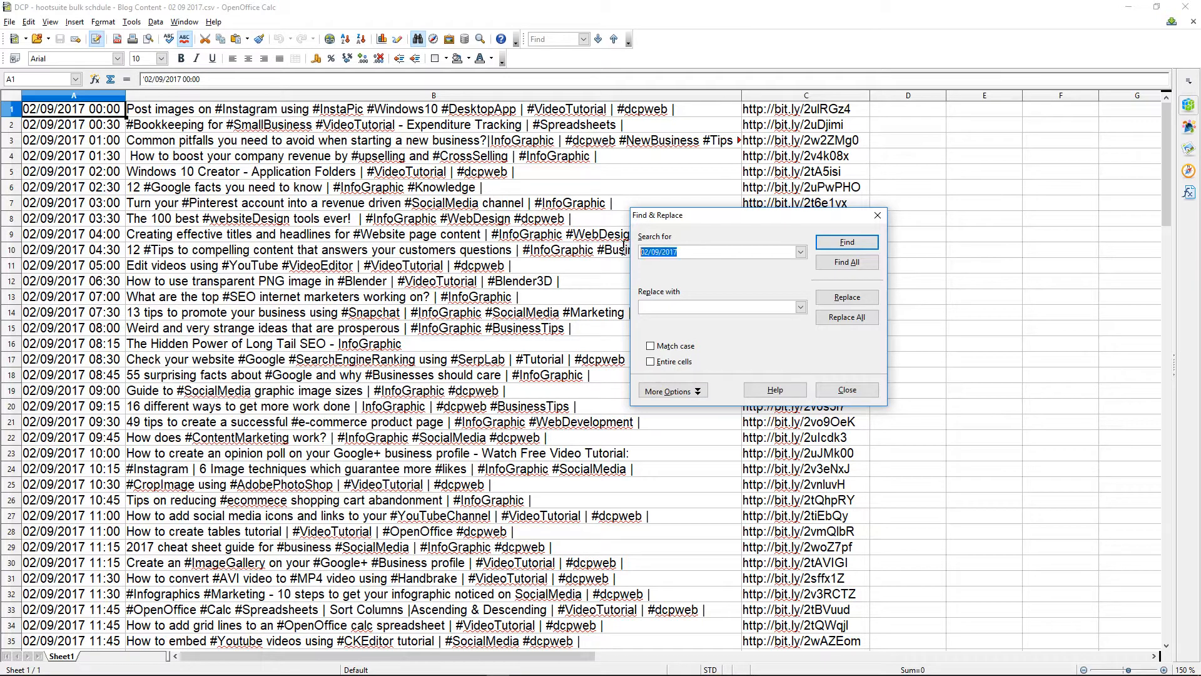
click(657, 306)
key(ctrl+v)
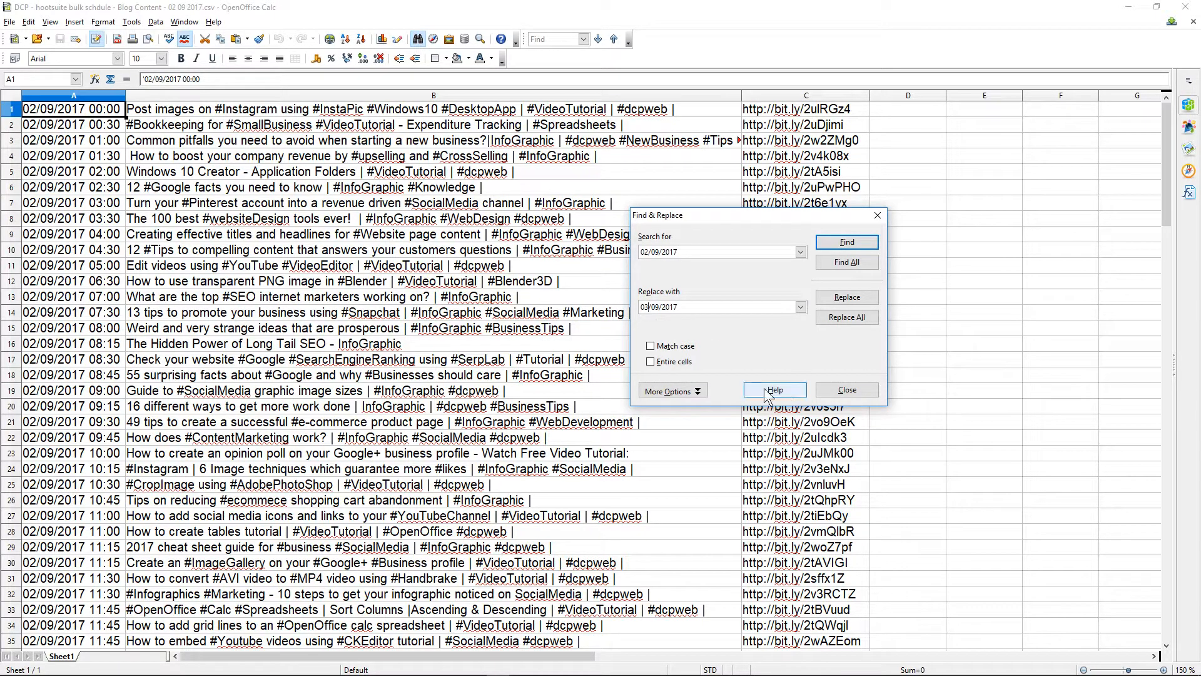
click(852, 318)
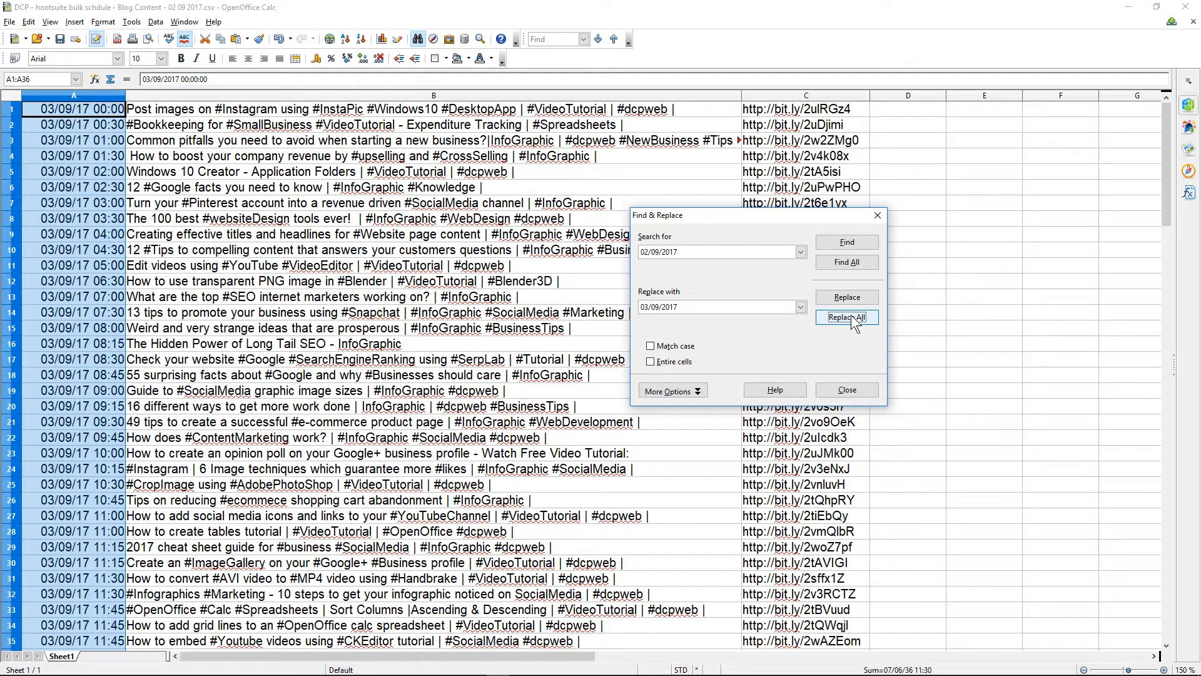
Replace every occurrence of 01/09/2017 in the sheet with 03/09/2017 and close Find & Replace.
scroll(325, 374, down, 7)
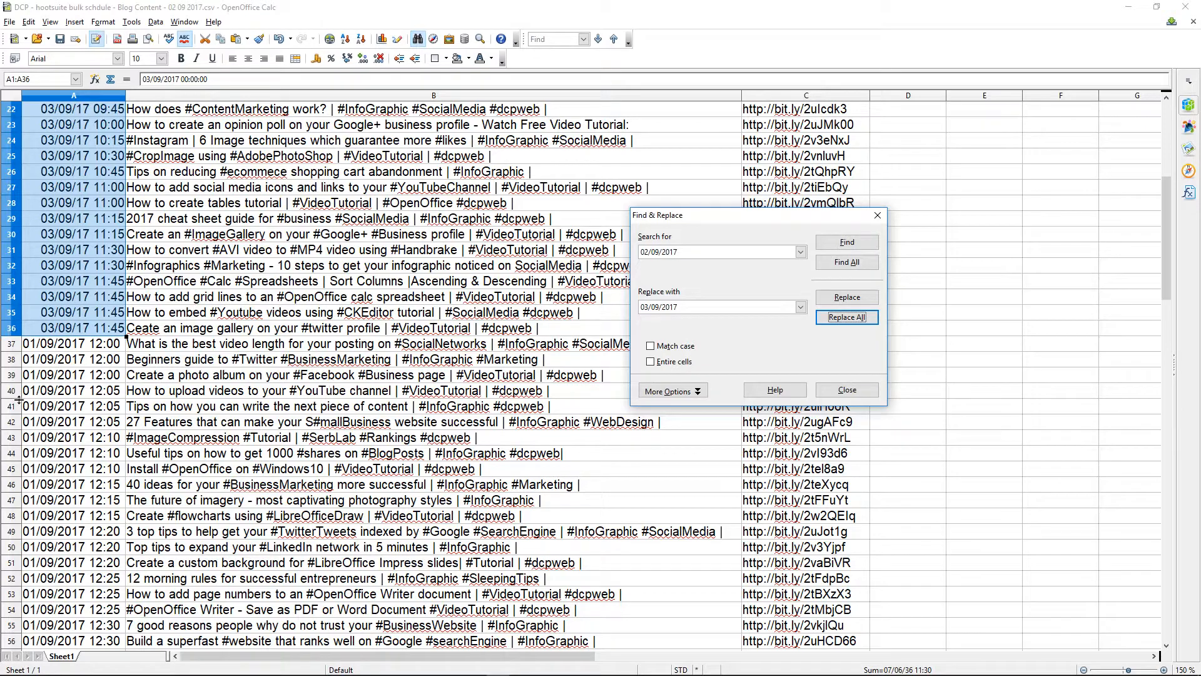
scroll(62, 362, down, 3)
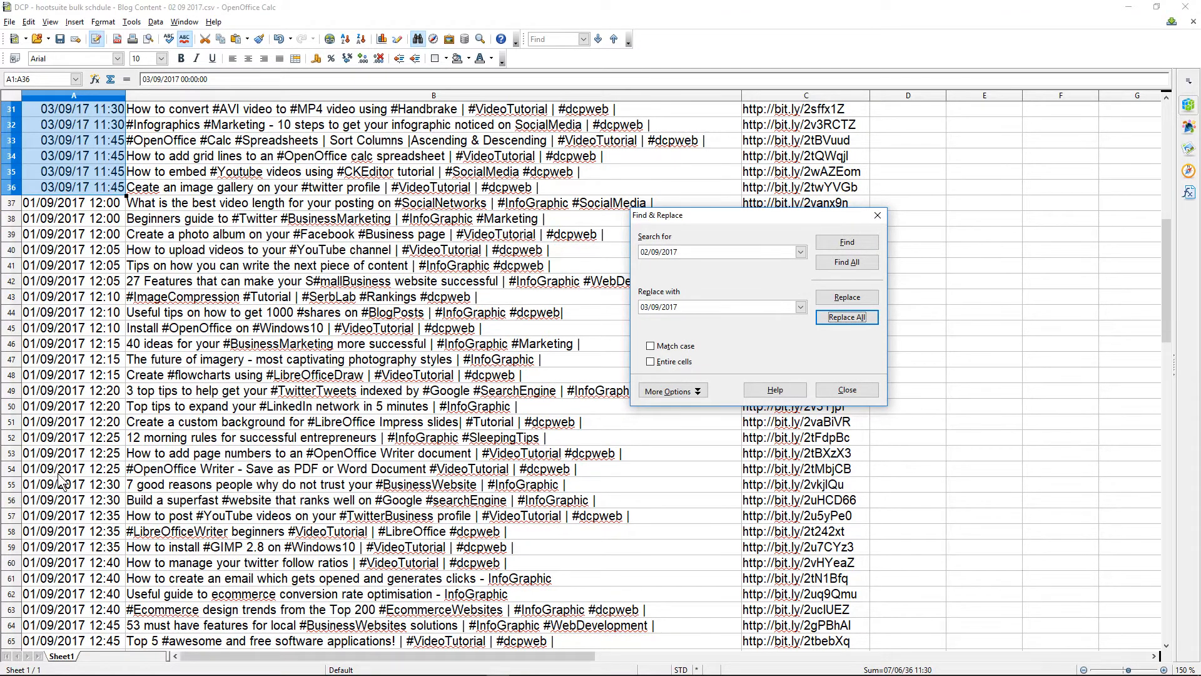
scroll(63, 478, down, 5)
click(649, 255)
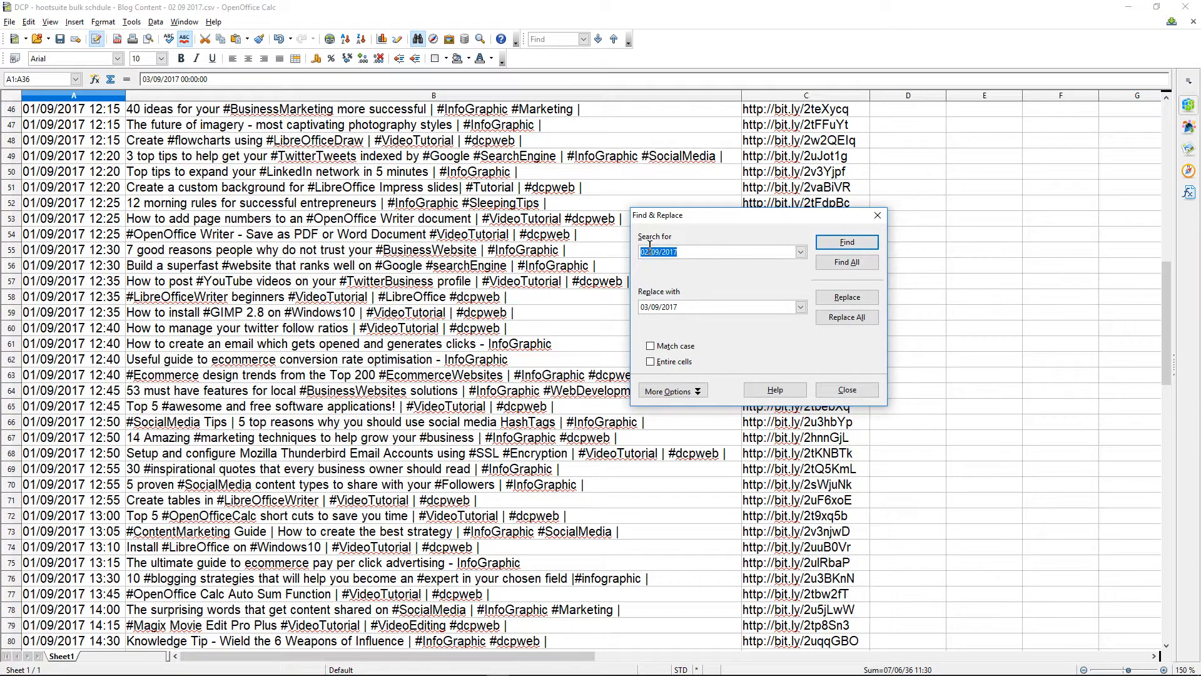
key(BackSpace)
text(1)
click(848, 318)
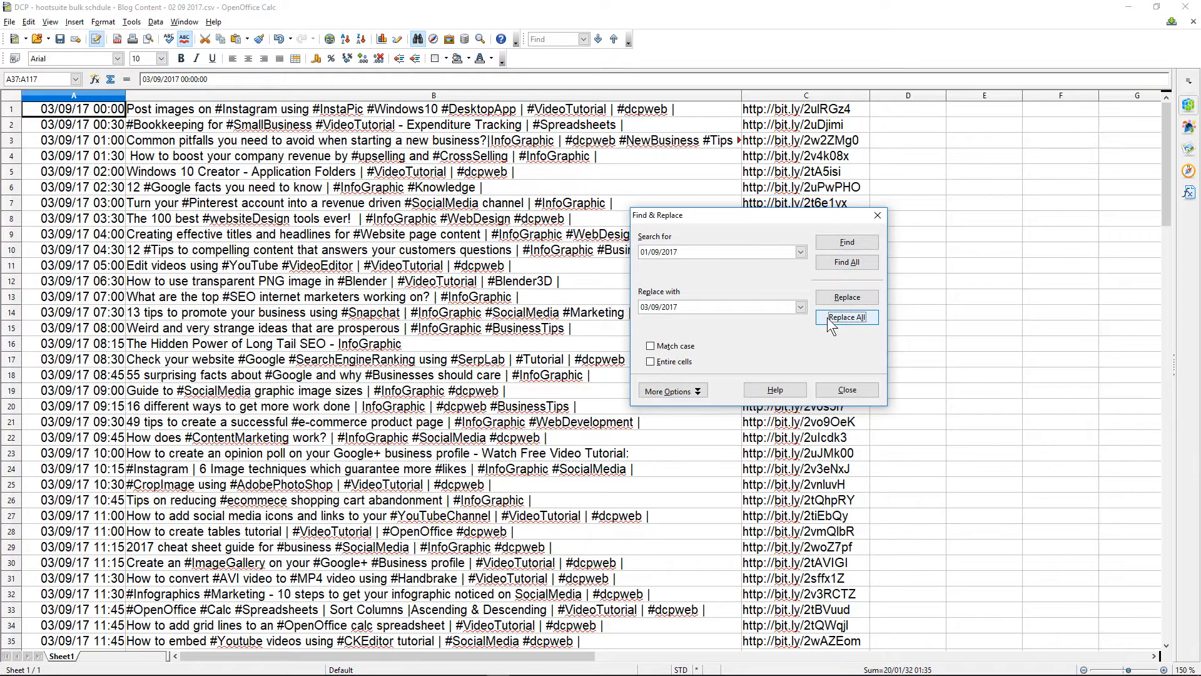
click(847, 390)
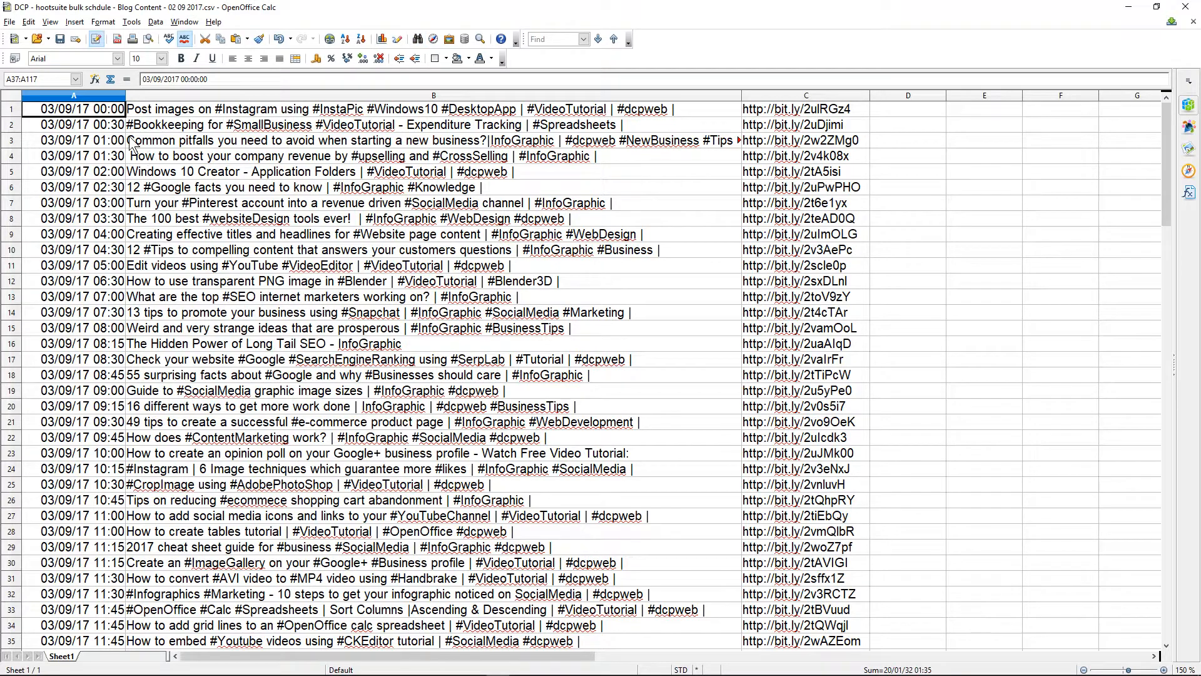
Review the replaced dates in column A and compare the last two posts, rows 116 and 117, with the computer's current date and time.
click(81, 114)
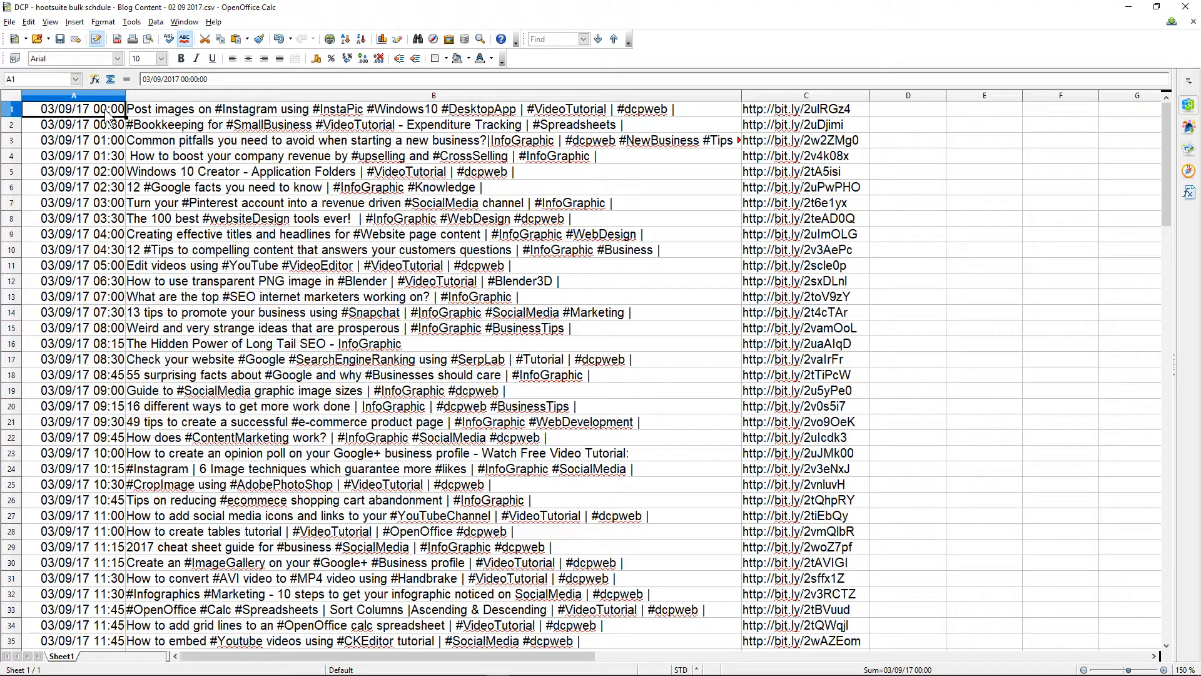
scroll(104, 109, down, 19)
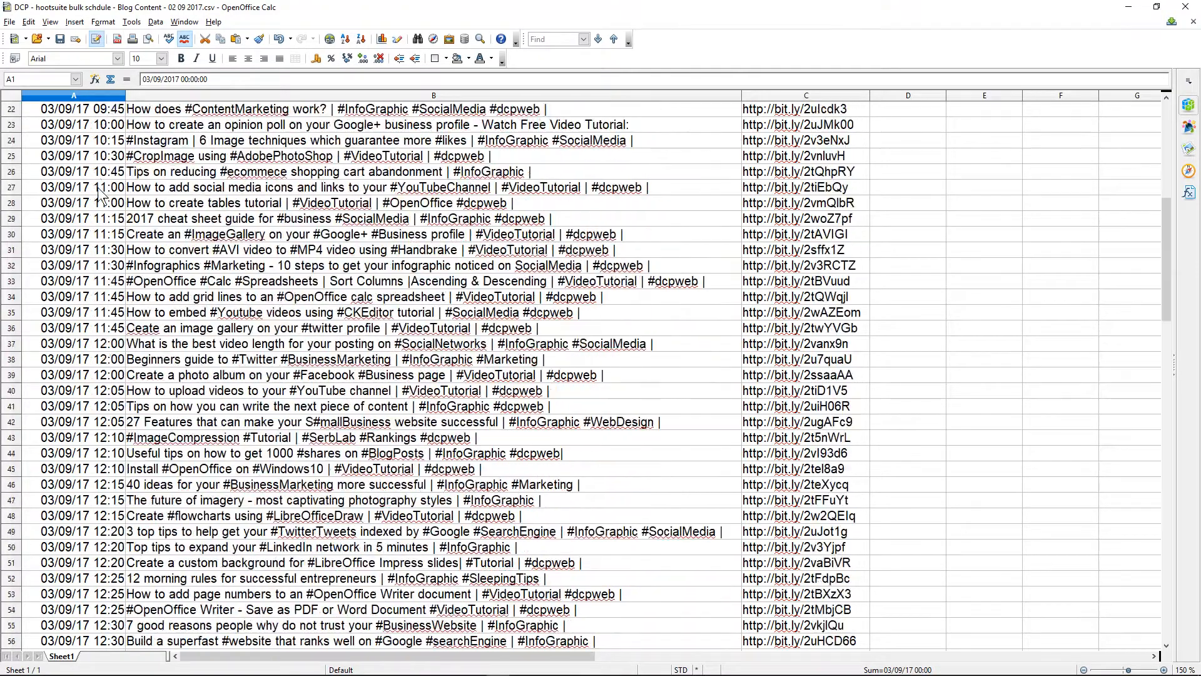
scroll(104, 215, down, 12)
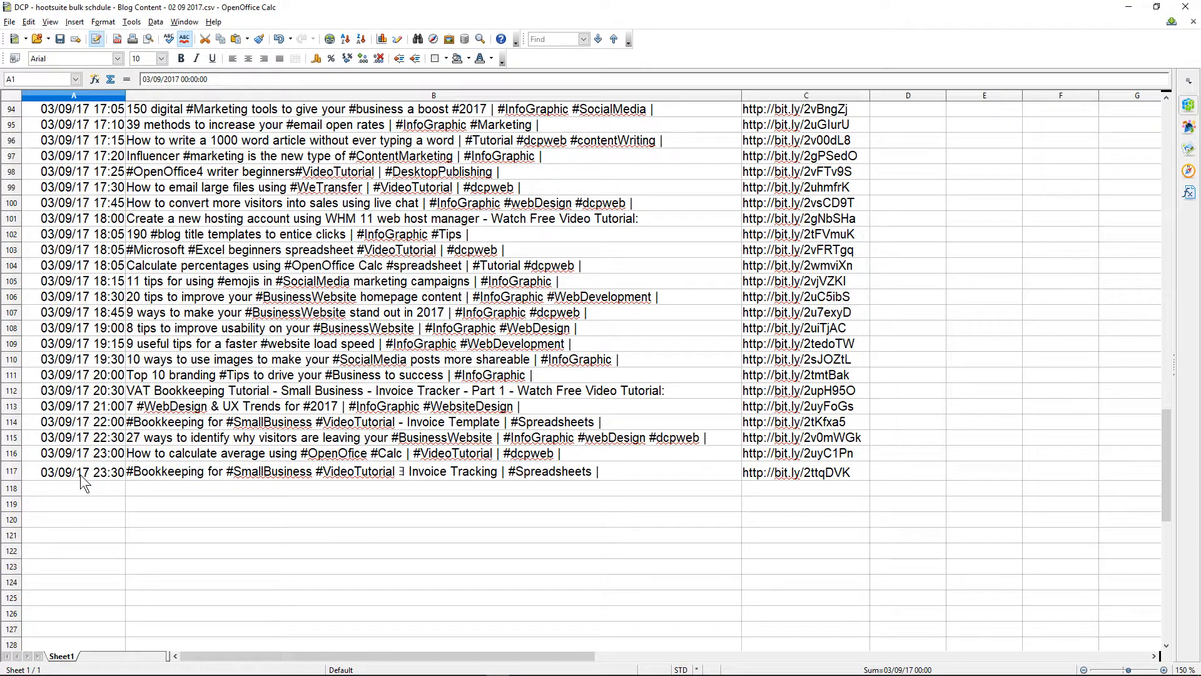
drag(78, 455, 100, 473)
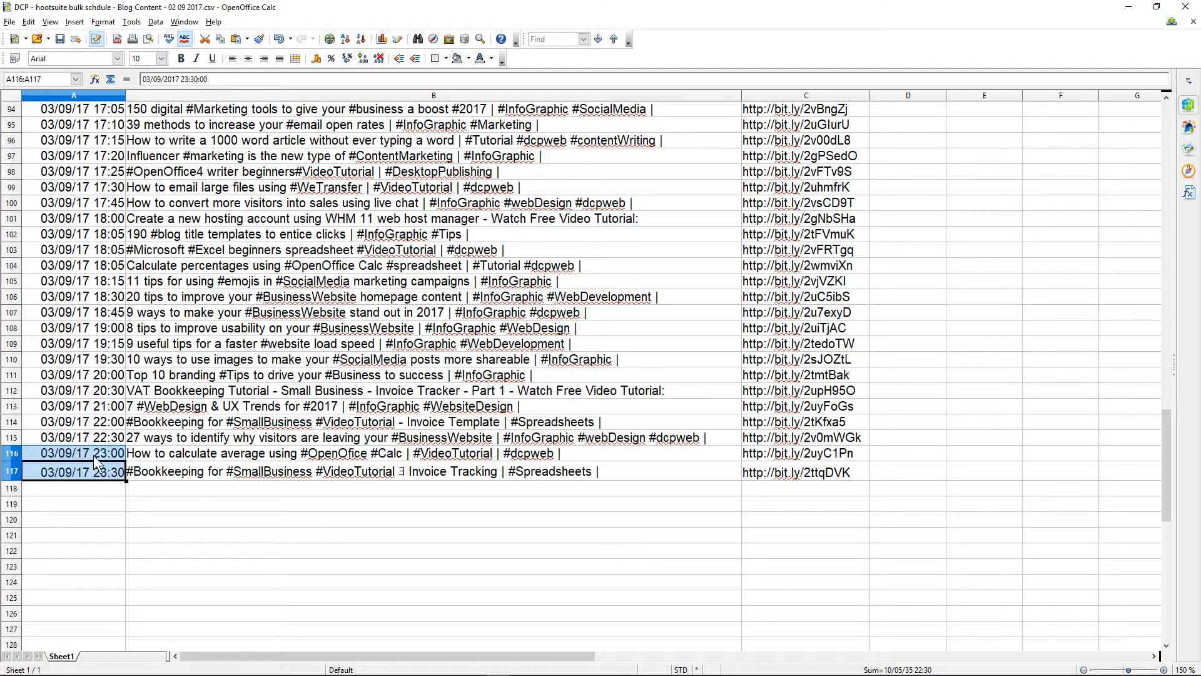
mouse_move(1156, 672)
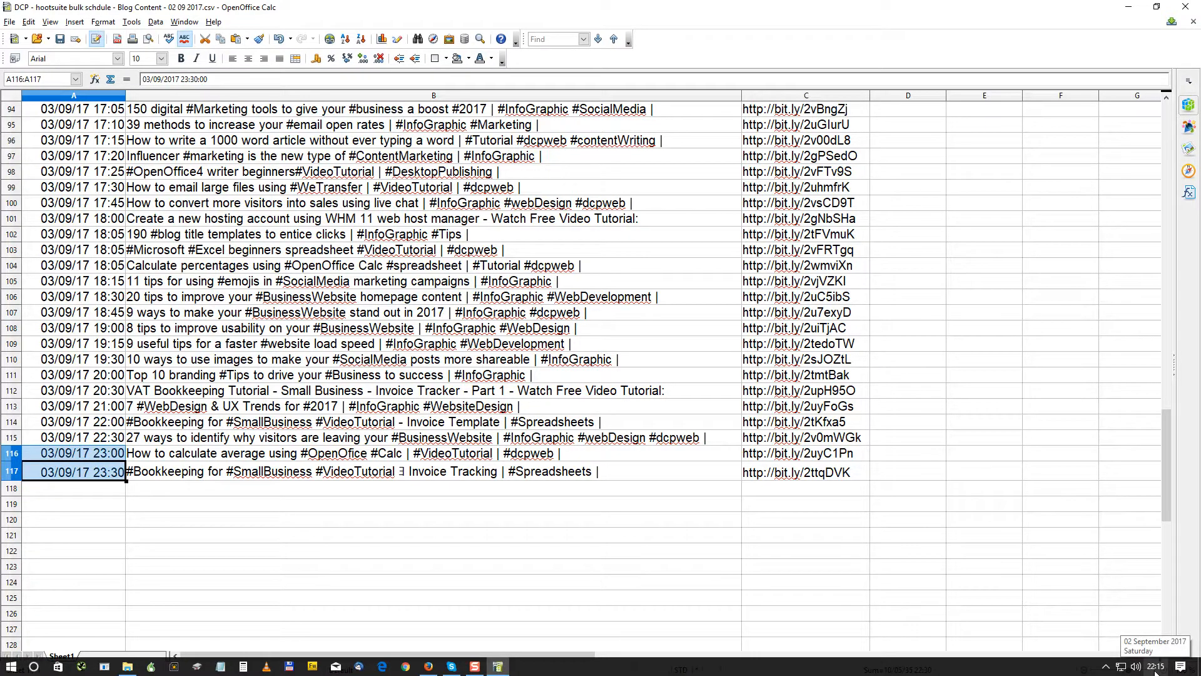
Set the date in cells A116 and A117 to 02/09/2017, keeping their posting times of 23:00 and 23:30.
double_click(50, 458)
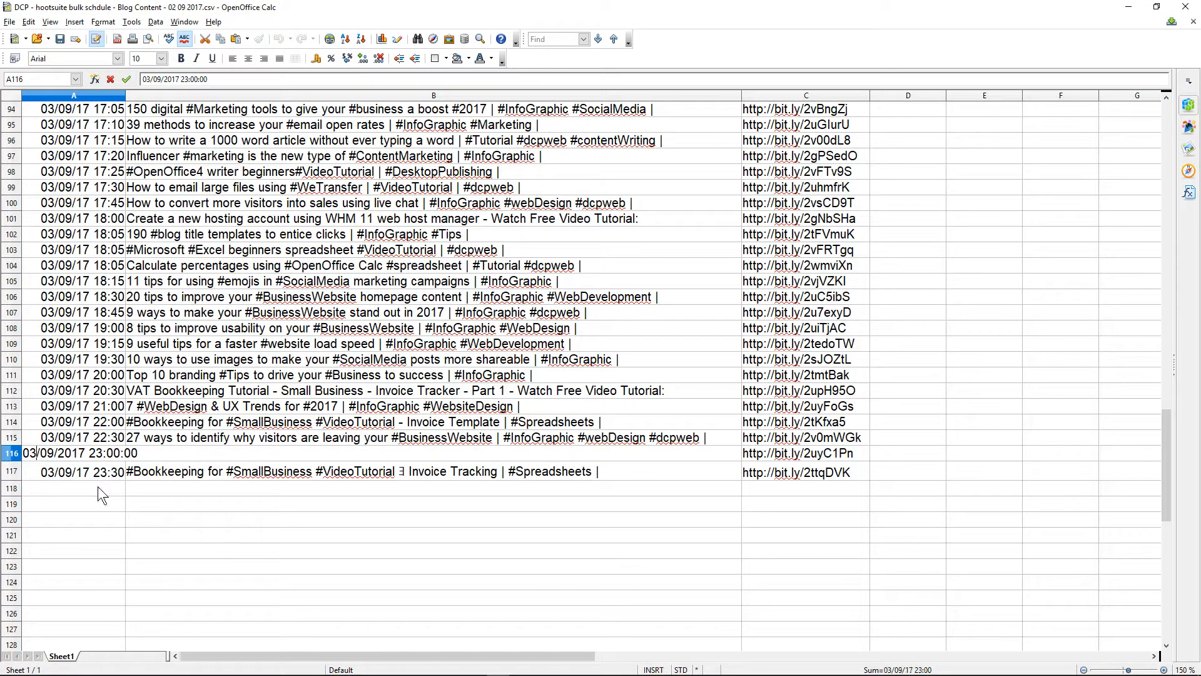
key(BackSpace)
text(2)
key(Return)
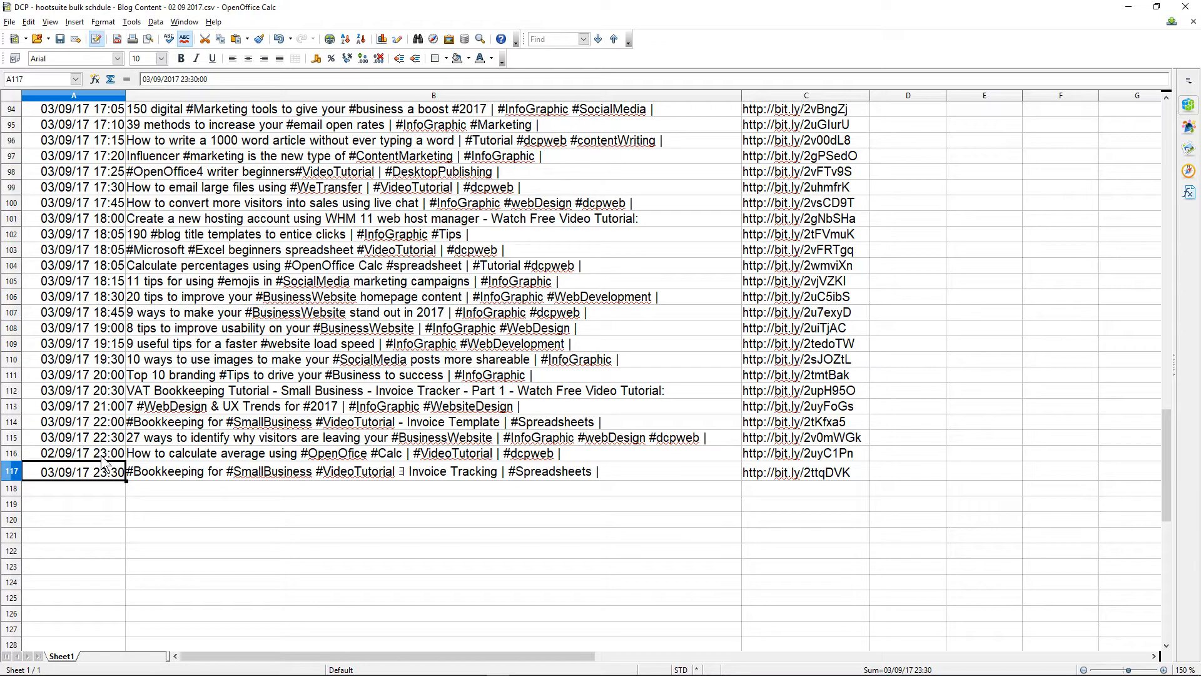
double_click(57, 473)
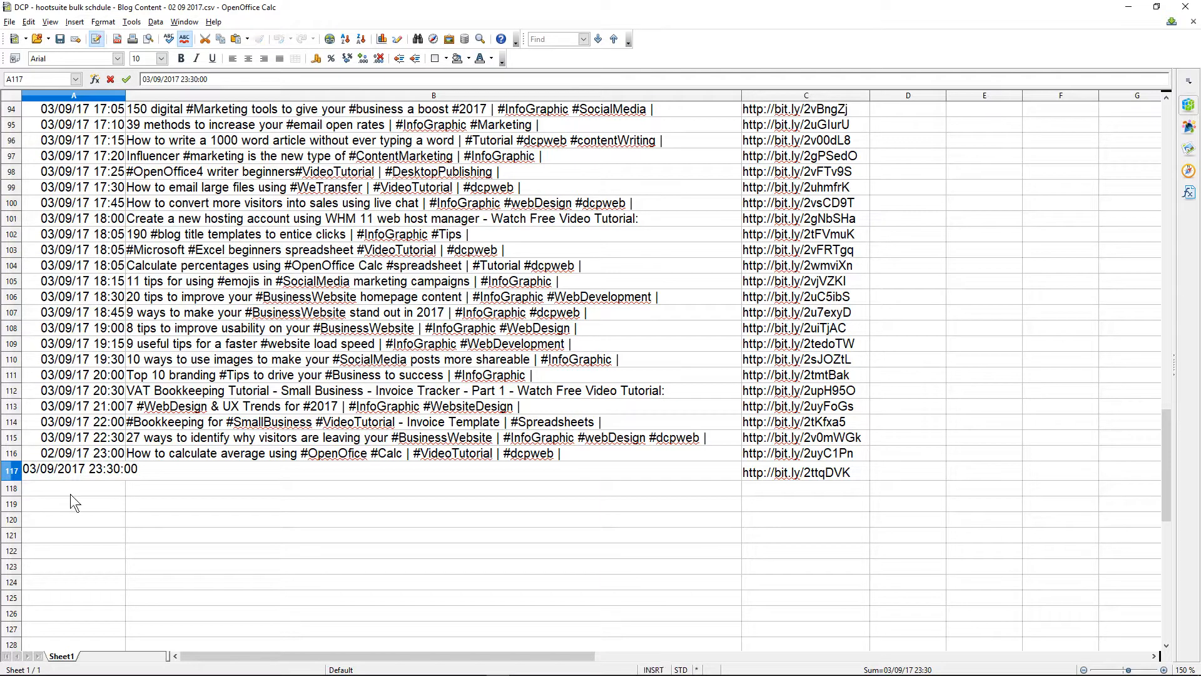
key(BackSpace)
text(2)
key(Return)
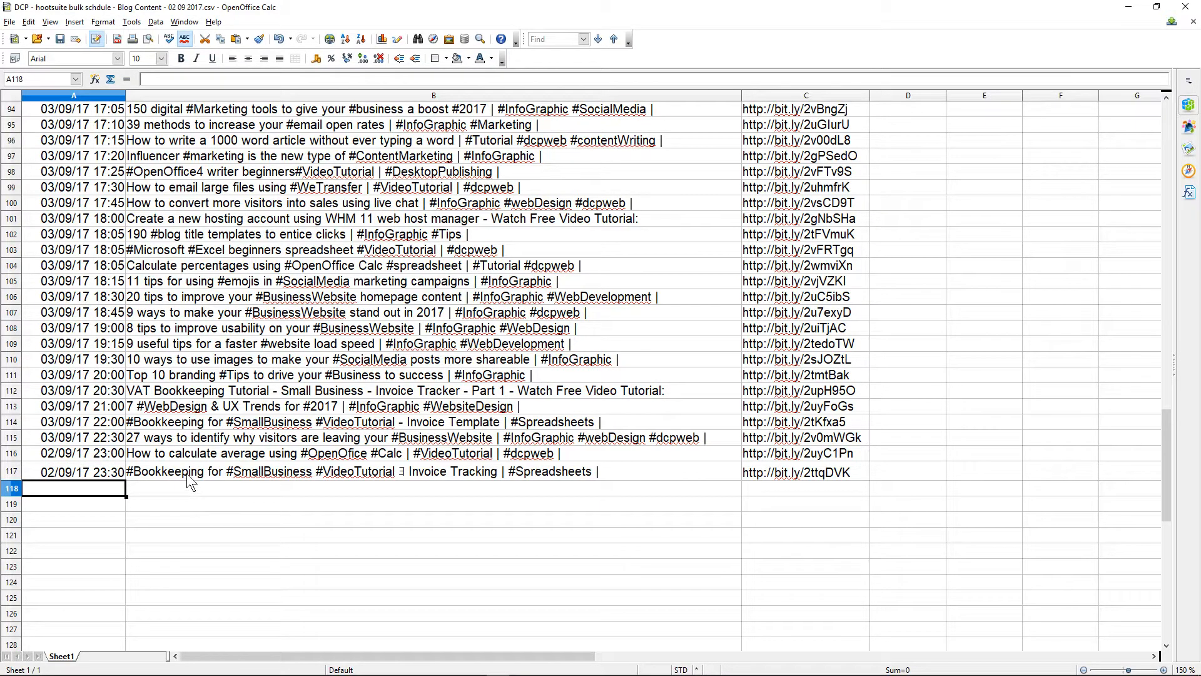
Save the spreadsheet in its current CSV format and close it.
scroll(190, 479, up, 20)
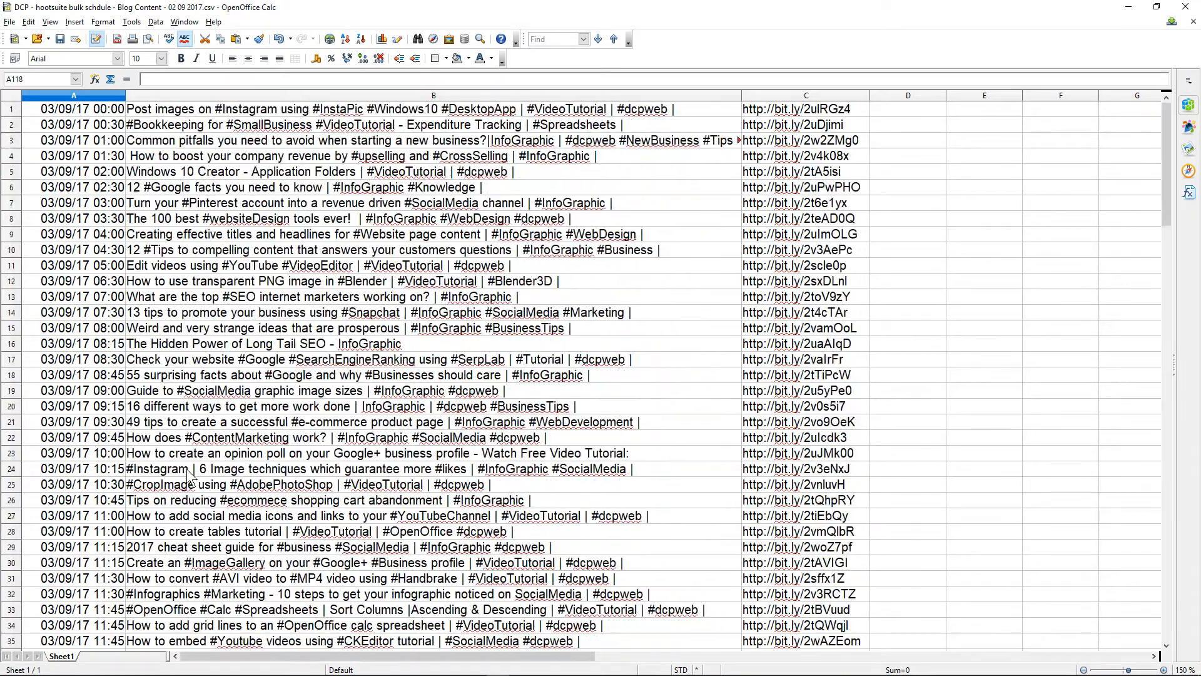
click(59, 38)
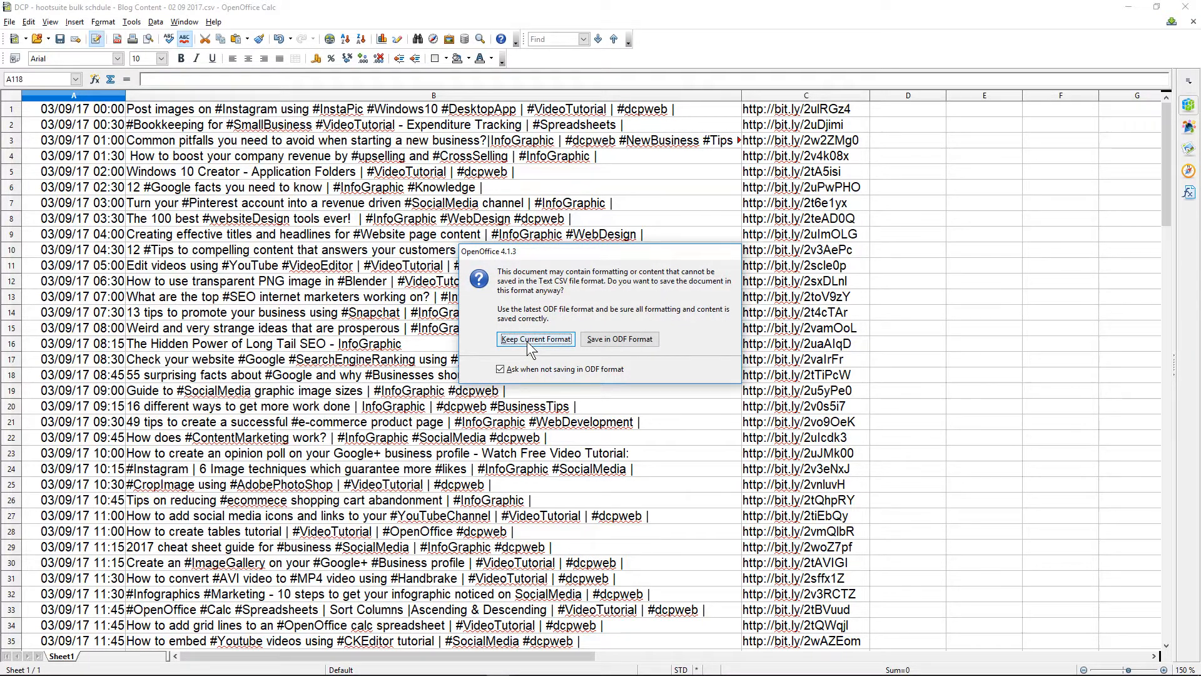
click(526, 340)
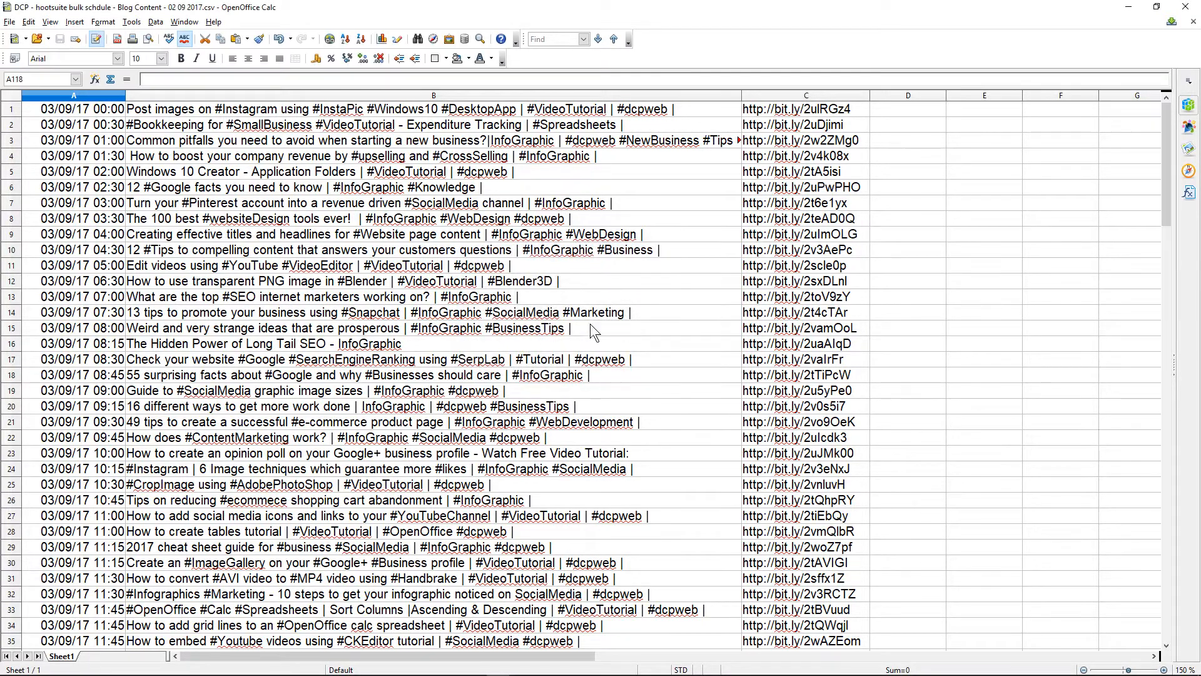
click(1184, 7)
Close the folder window containing the saved CSV file and switch to Hootsuite's Bulk Composer in Firefox.
click(985, 296)
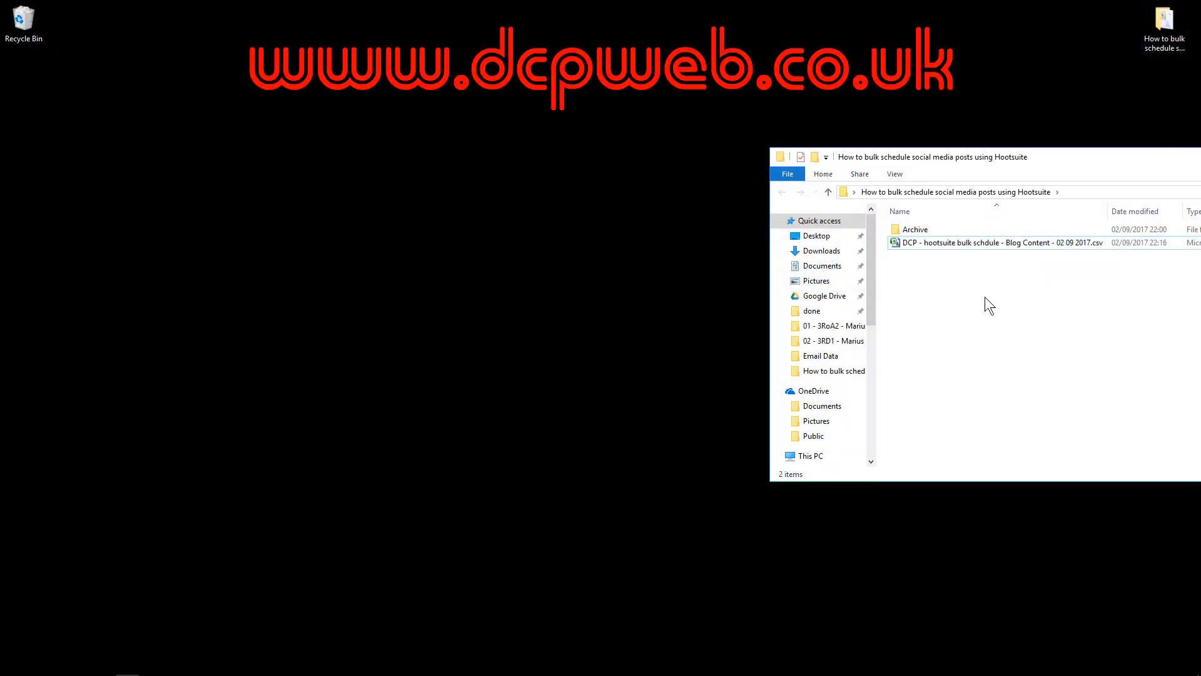
click(973, 244)
drag(994, 164, 760, 148)
click(1182, 141)
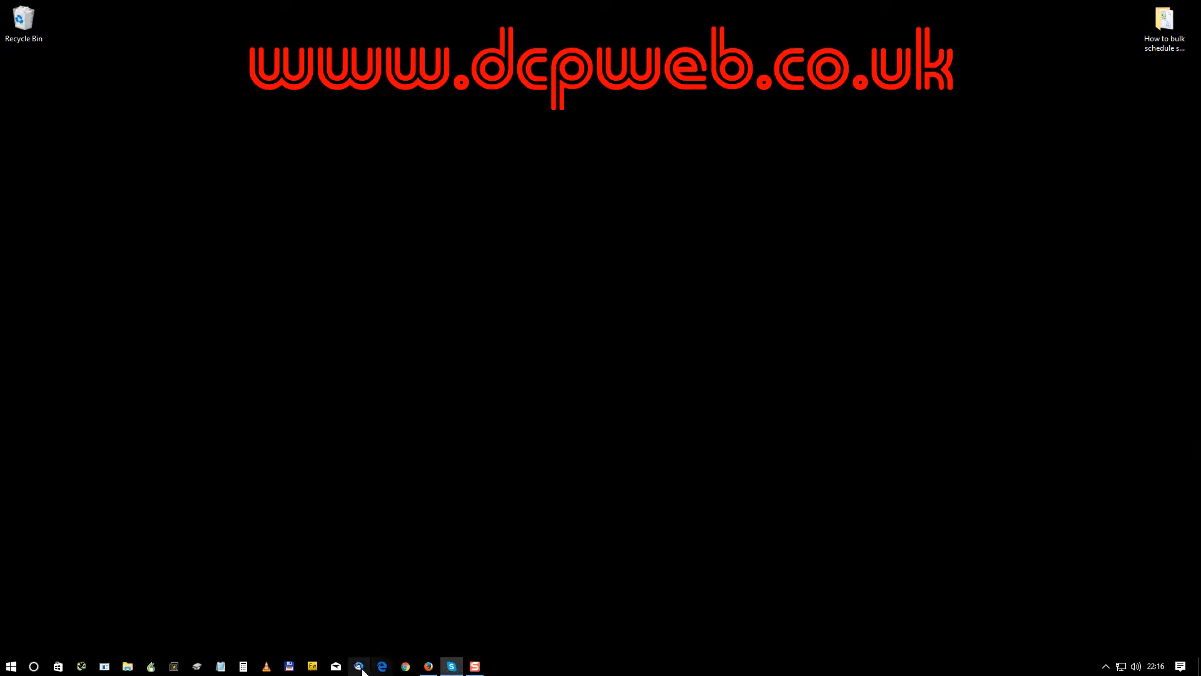
click(431, 667)
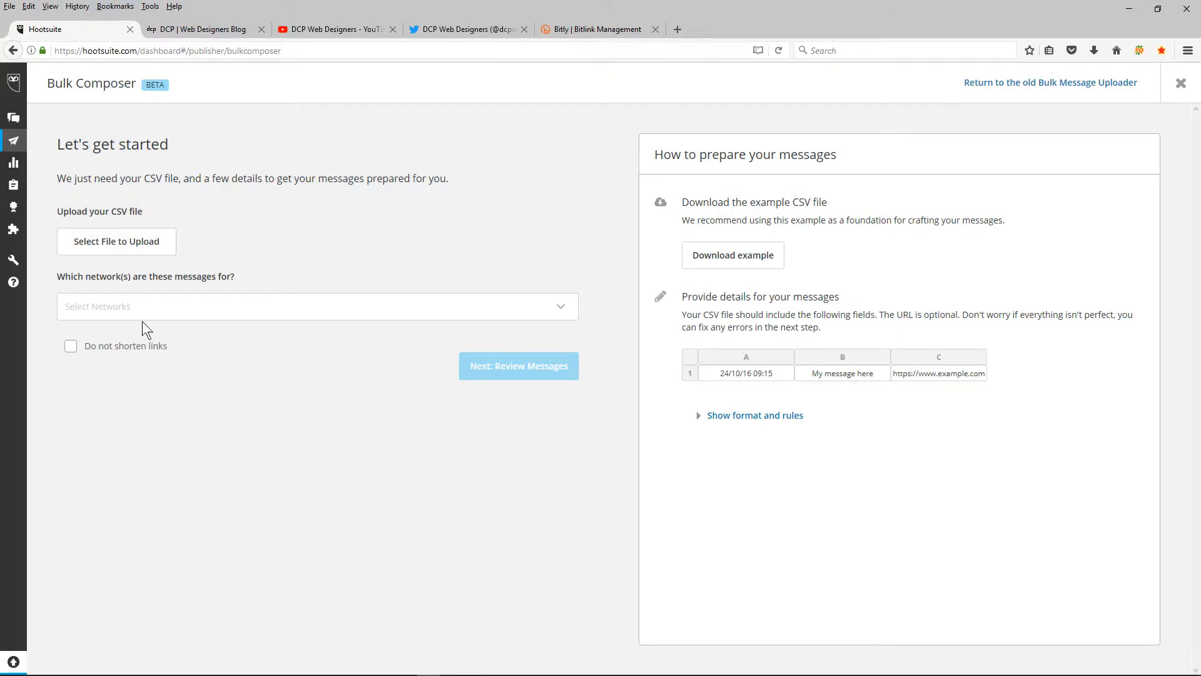
Upload "DCP - hootsuite bulk schdule - Blog Content - 02 09 2017.csv" from the desktop folder "How to bulk schedule social media posts using Hootsuite".
click(130, 244)
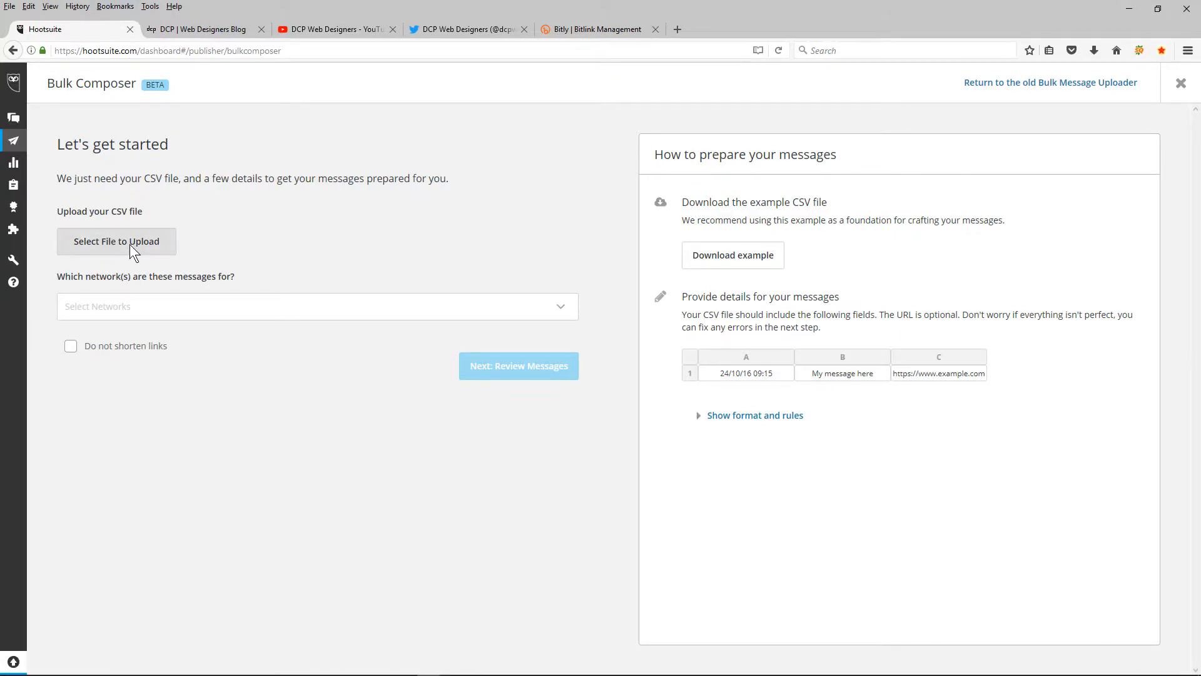
click(58, 96)
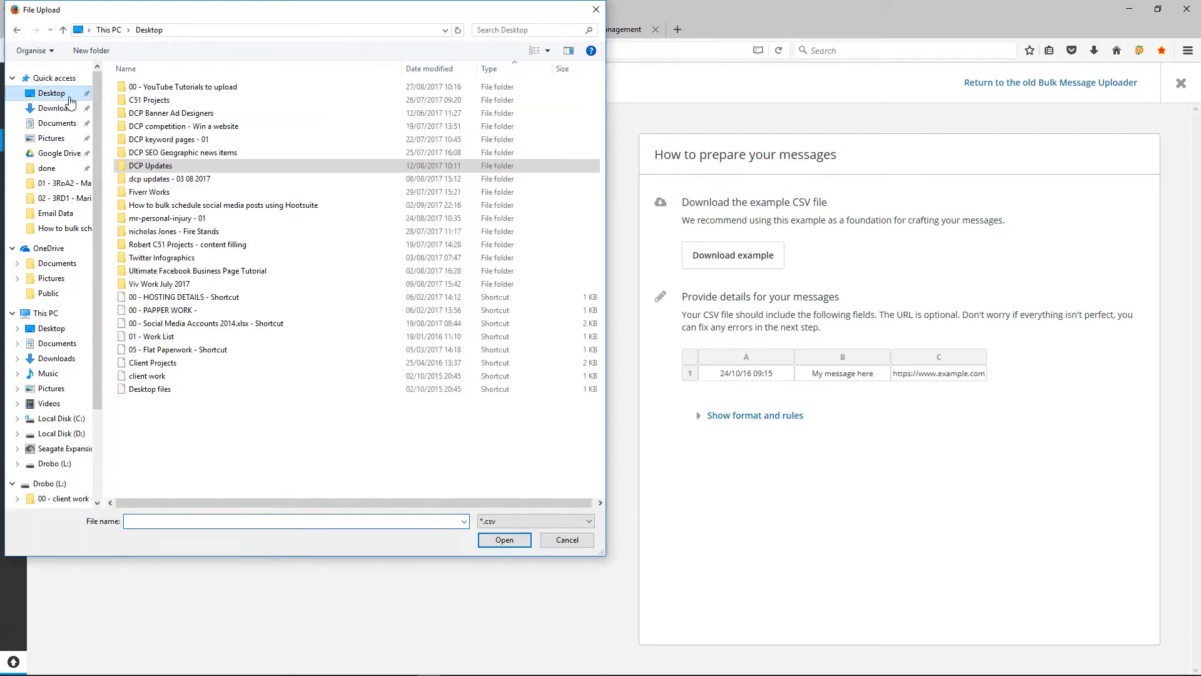
double_click(179, 205)
click(172, 99)
drag(275, 69, 362, 69)
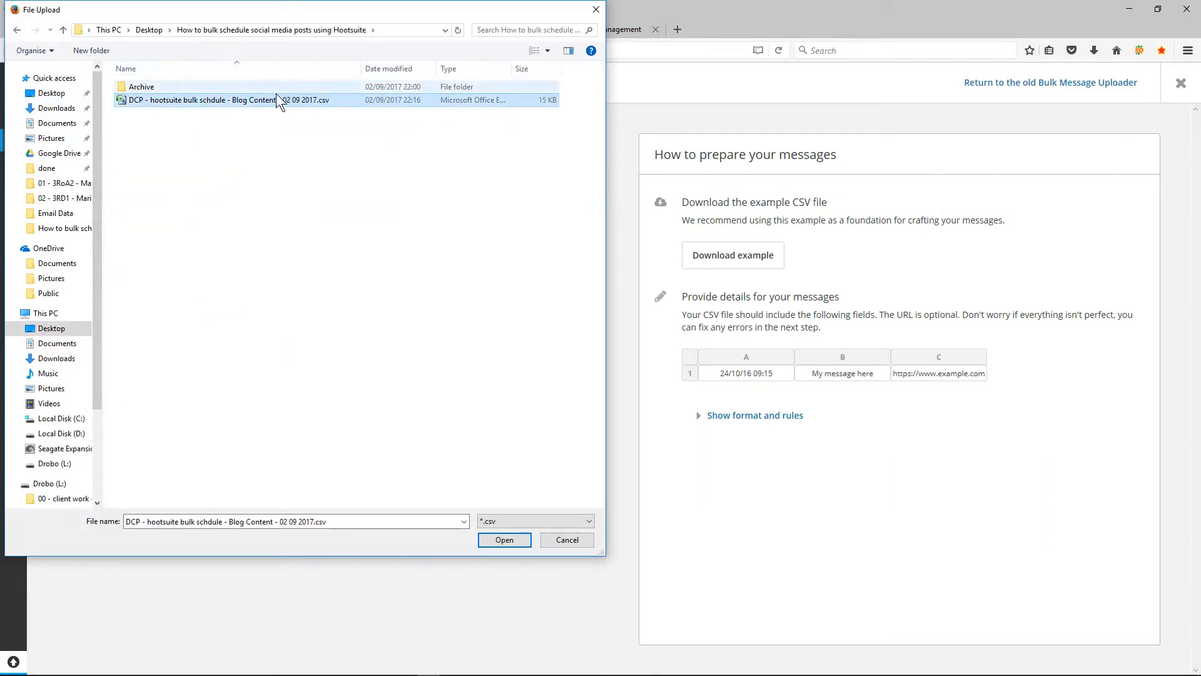
click(497, 542)
Choose the DCP Web Designers Facebook page and Google+ page as the message networks and turn on "Do not shorten links".
click(118, 309)
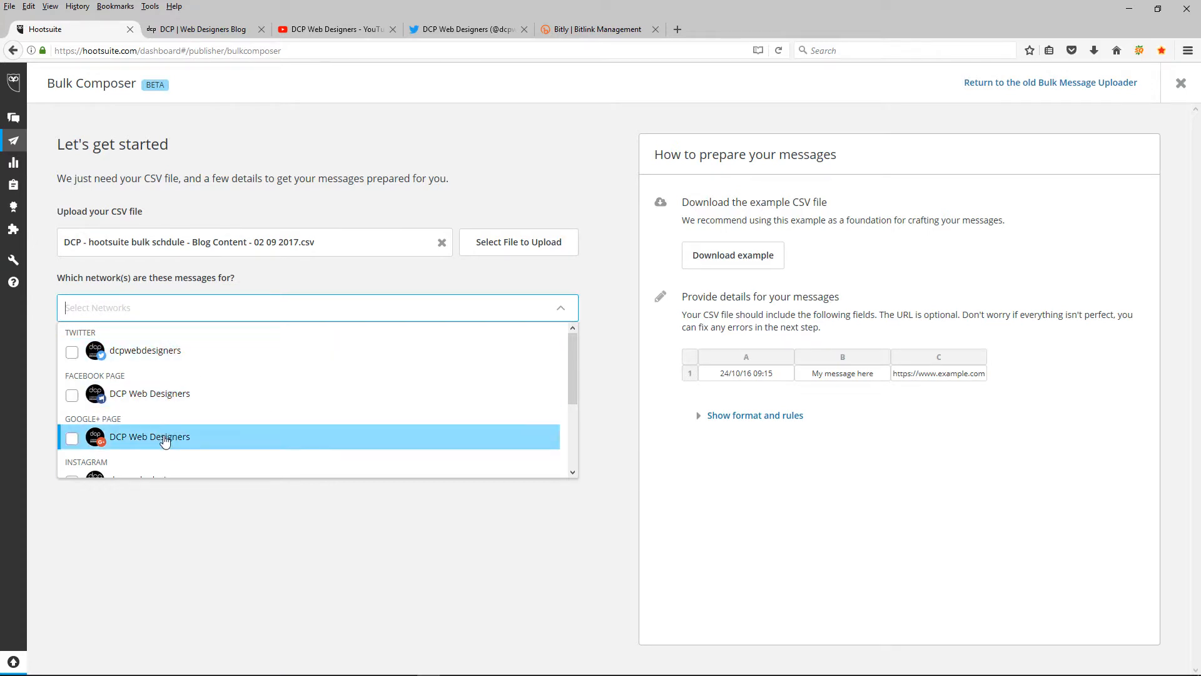
click(157, 401)
click(148, 441)
scroll(275, 387, down, 2)
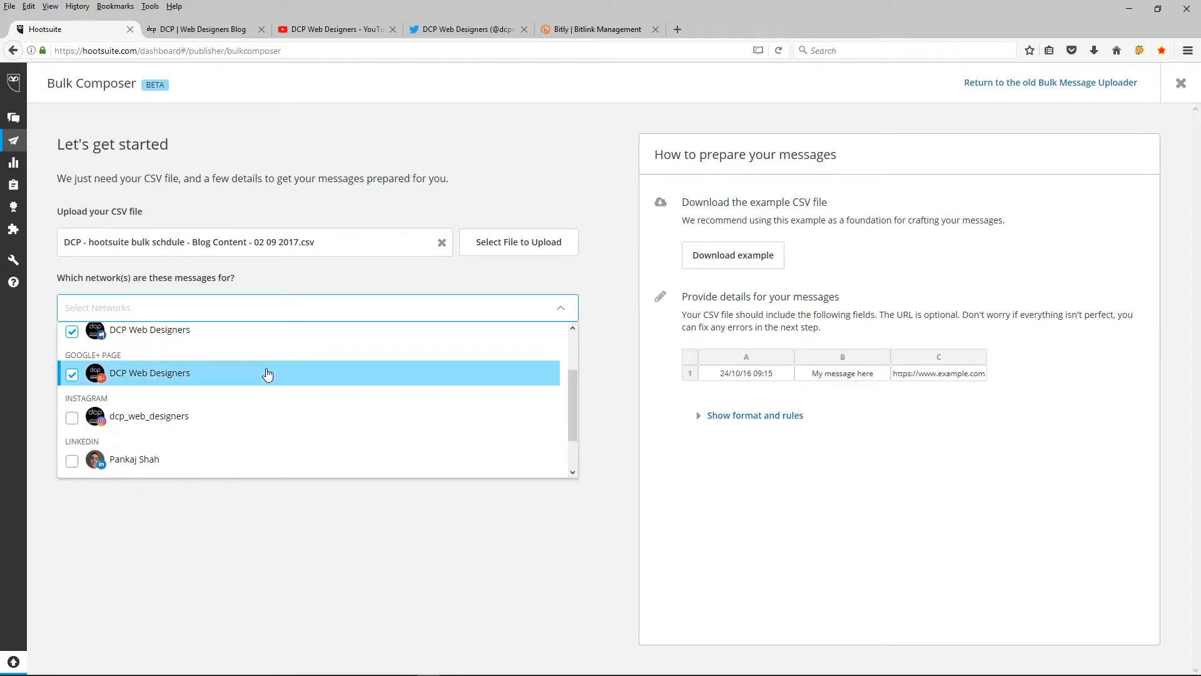
scroll(264, 394, up, 2)
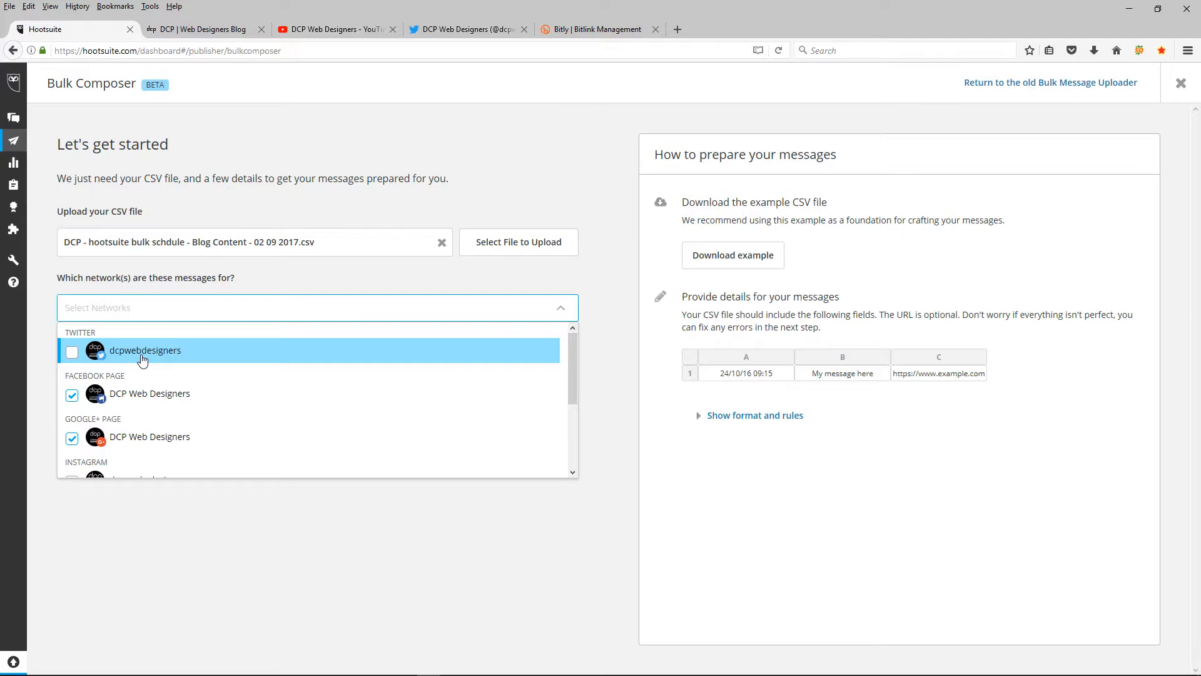
click(233, 589)
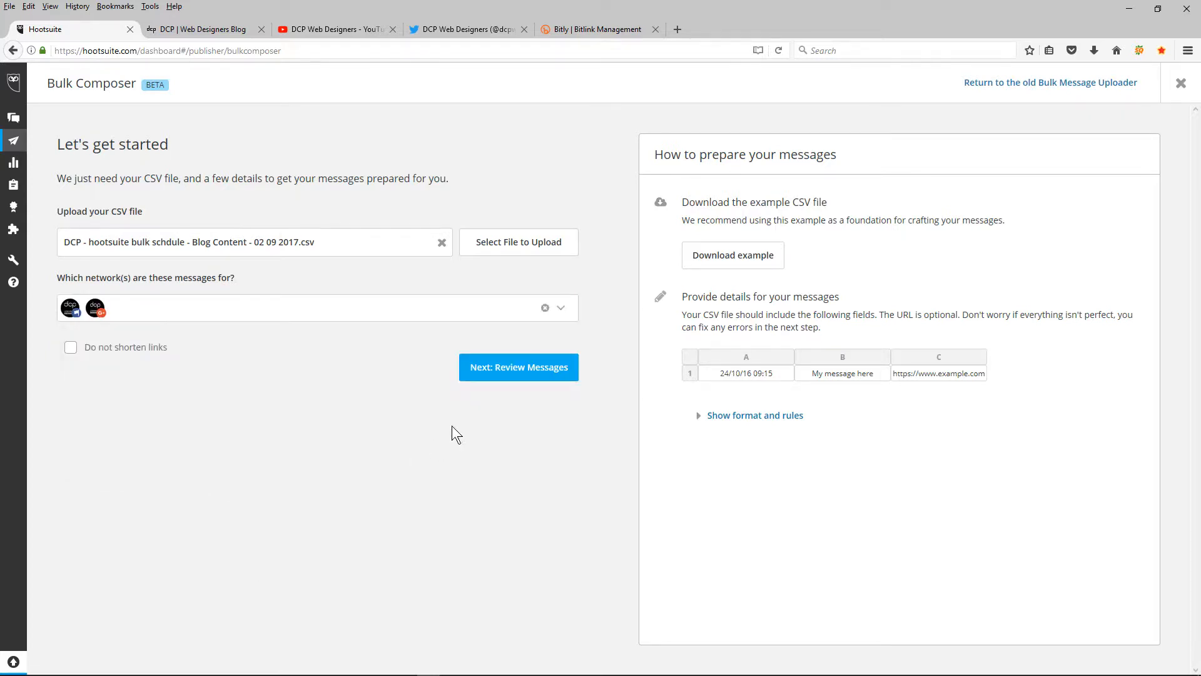
click(103, 355)
Minimise the browser, start a blank OpenOffice Calc spreadsheet and bring the folder containing the CSV file in front of it.
click(1134, 11)
key(super)
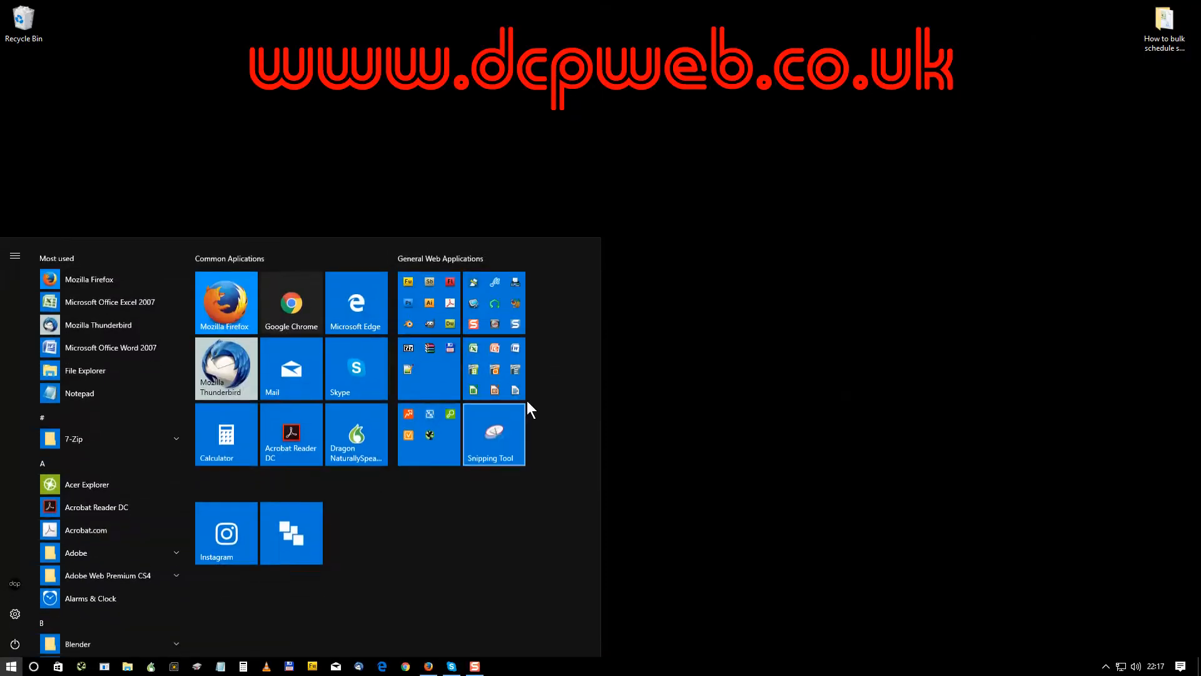
click(482, 363)
click(434, 494)
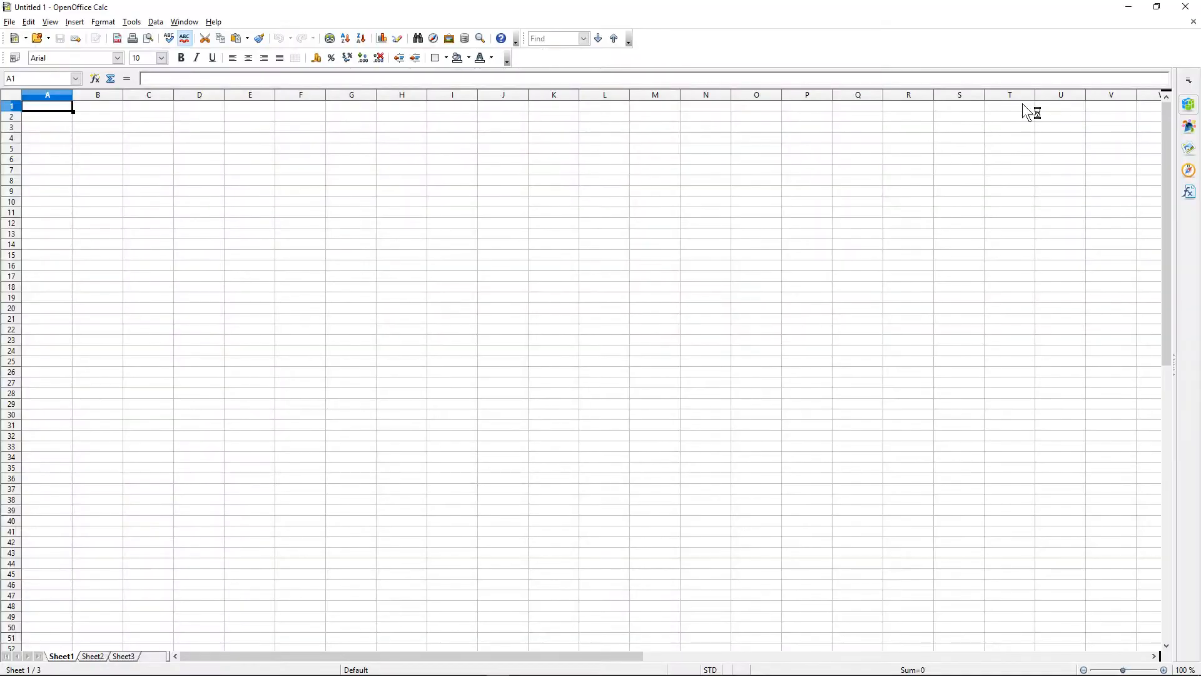
key(alt+Tab)
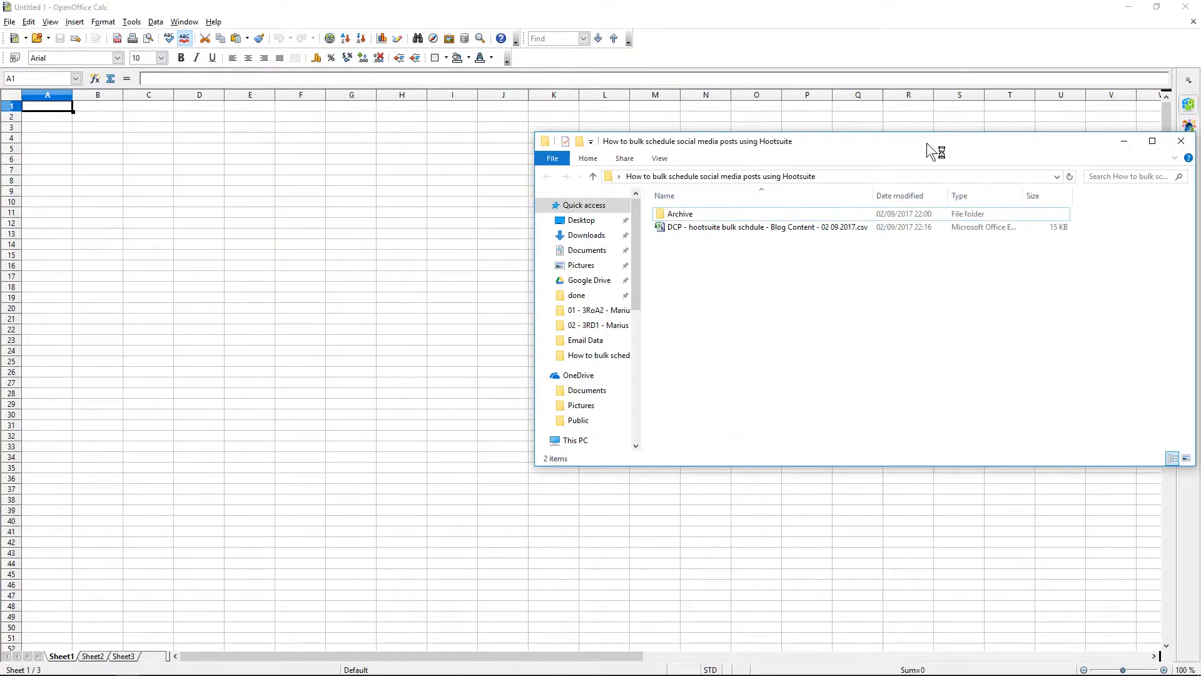
Open "DCP - hootsuite bulk schdule - Blog Content - 02 09 2017.csv" in Calc as comma-separated Unicode (UTF-8) text and enlarge the view to 150%.
drag(927, 144, 1200, 188)
drag(1179, 271, 581, 294)
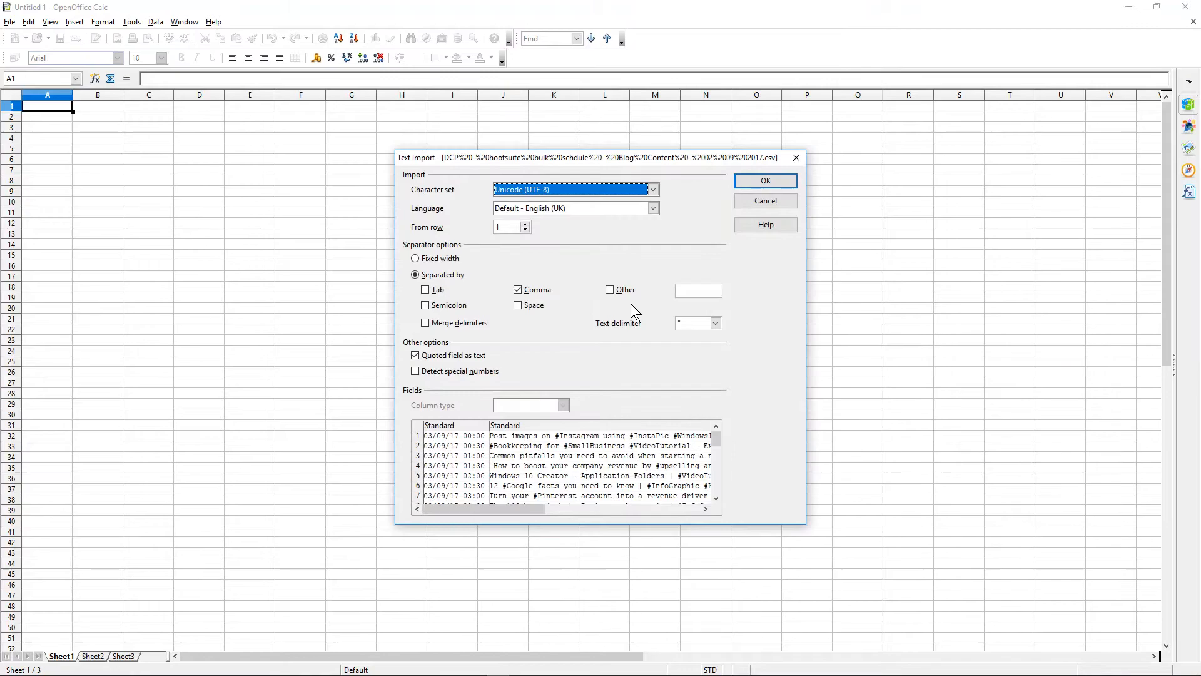
click(766, 181)
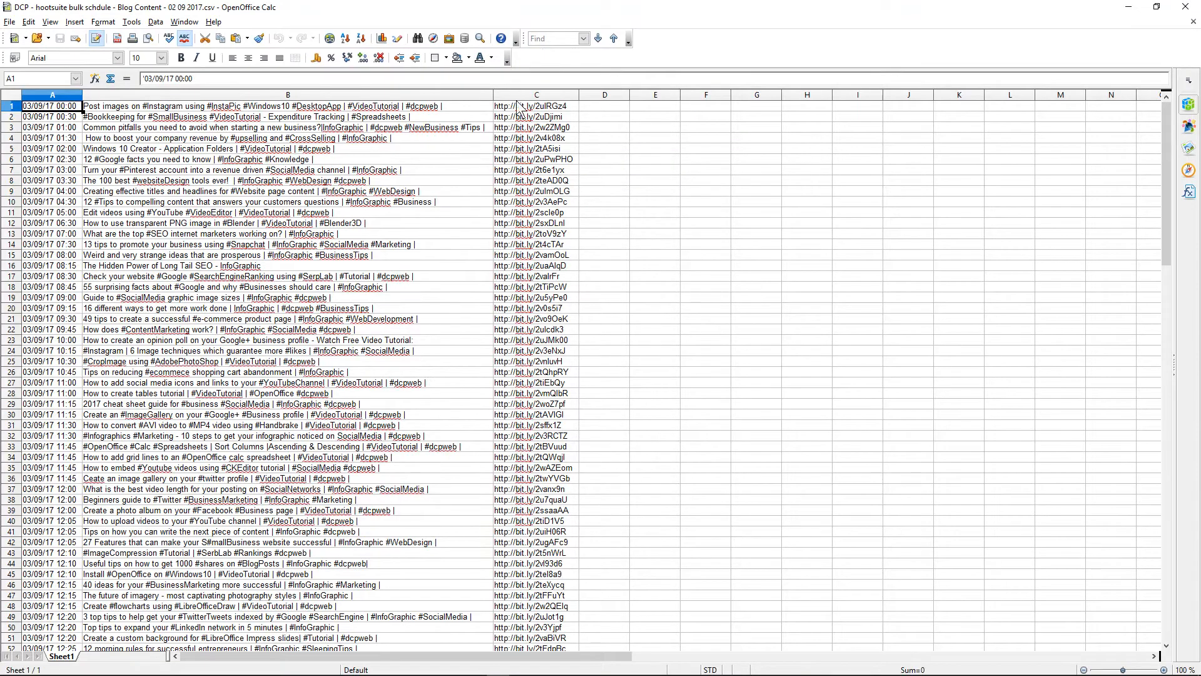
scroll(538, 253, up, 5)
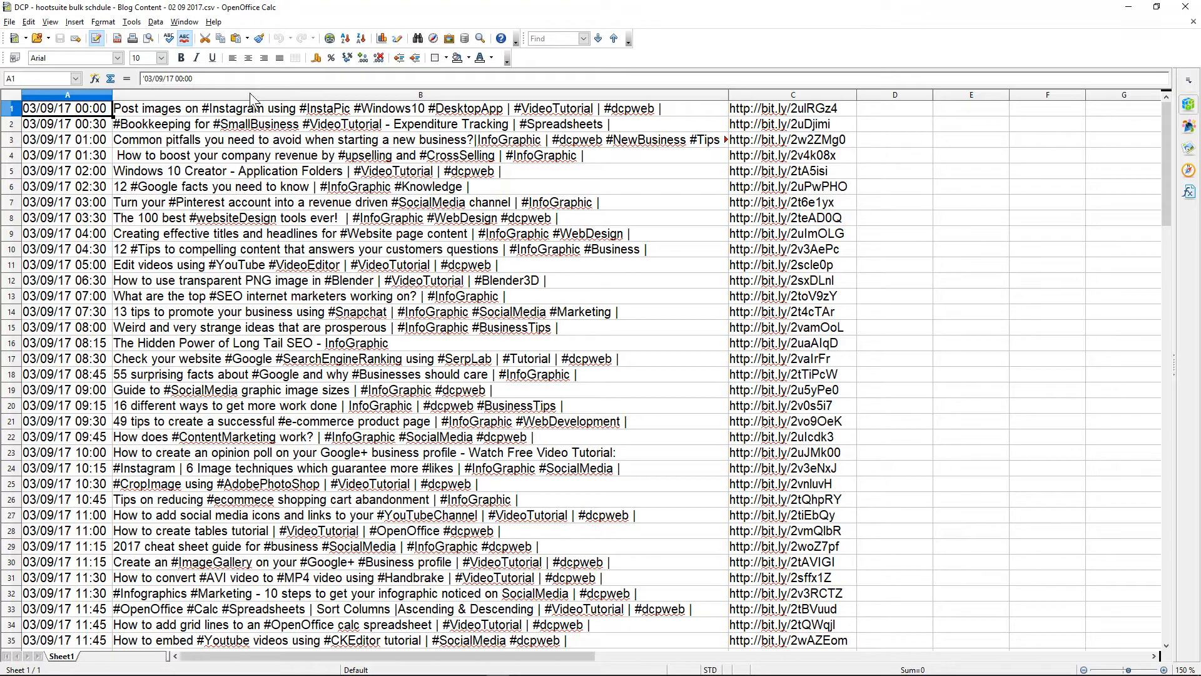
Examine the message texts in column B and the matching bit.ly short links in column C.
click(301, 109)
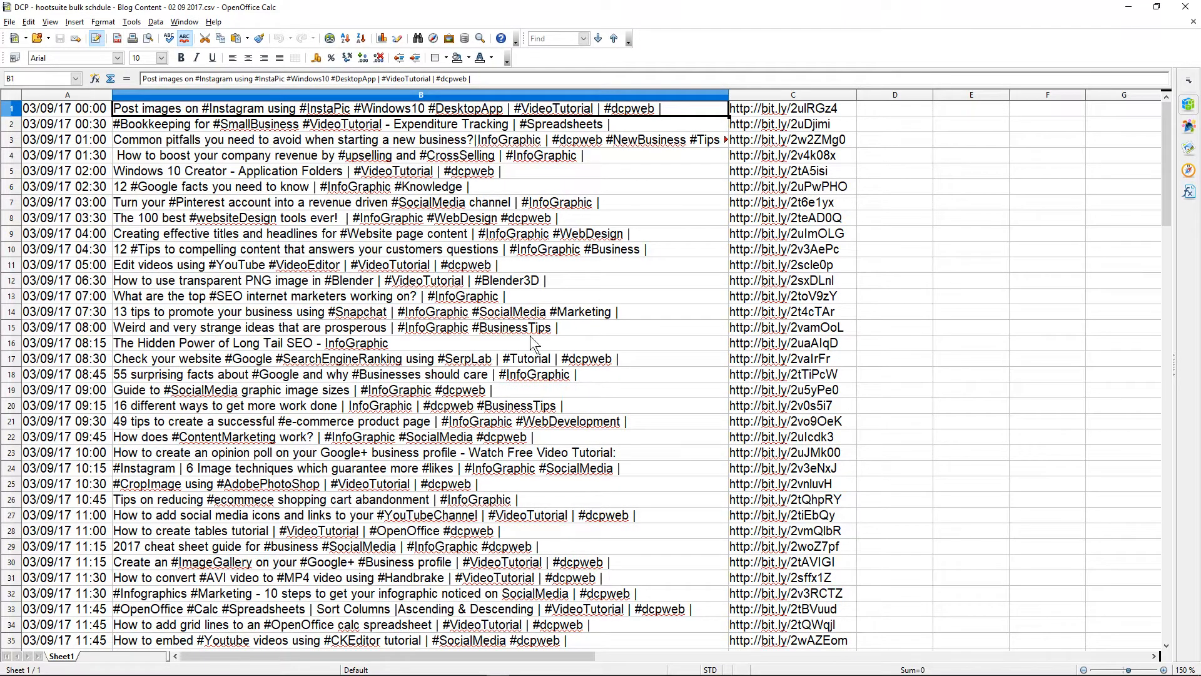
click(807, 98)
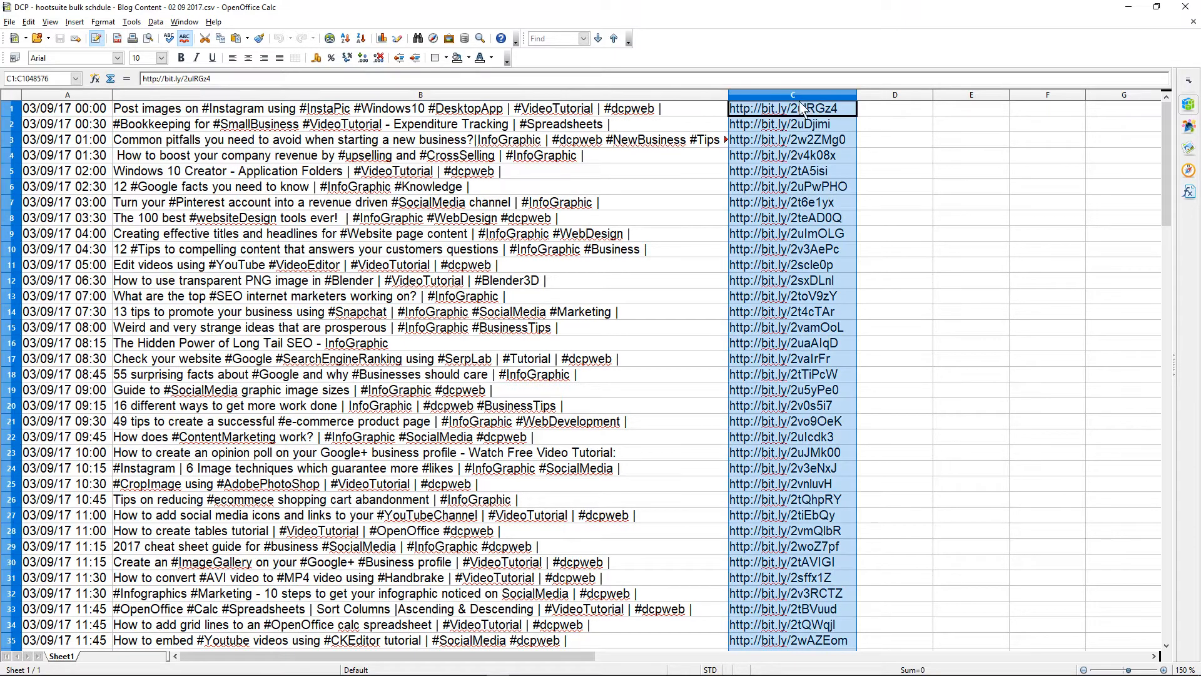
click(772, 110)
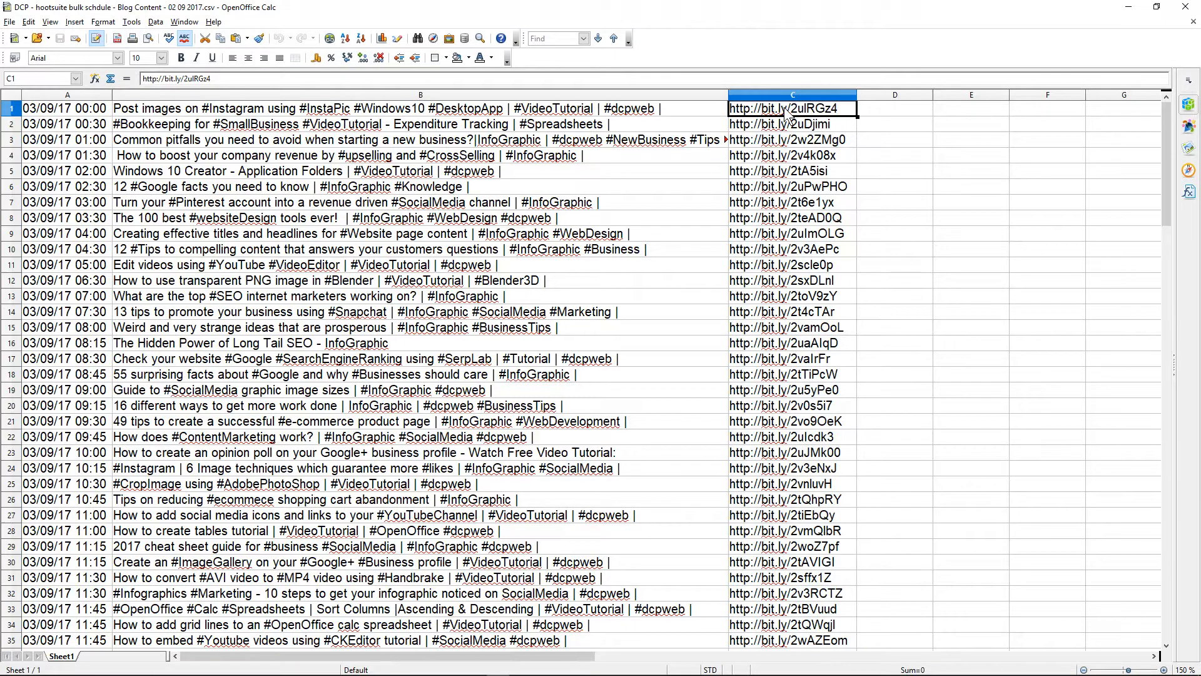
click(539, 109)
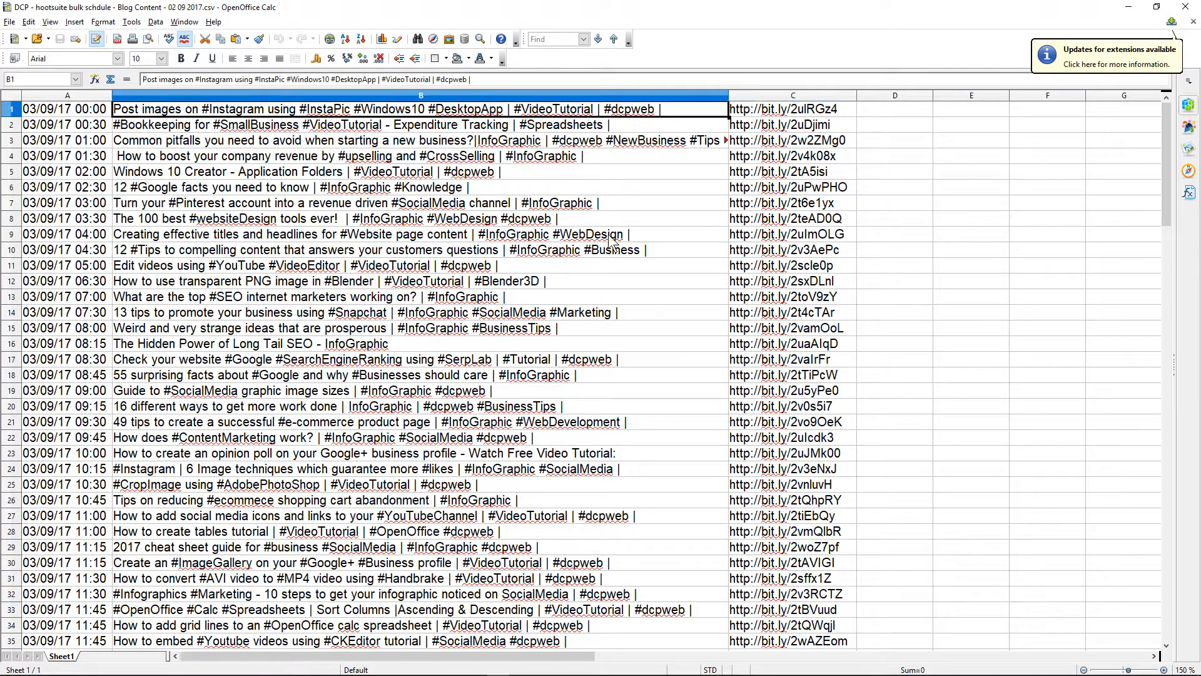
drag(783, 110, 799, 406)
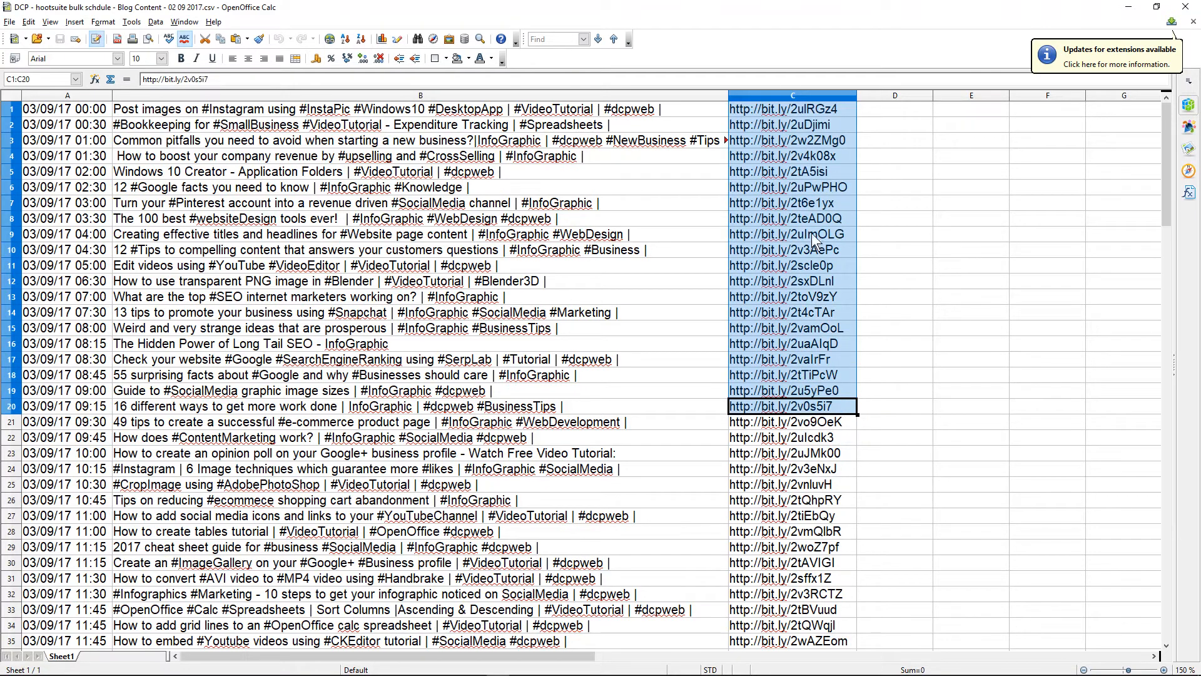
click(762, 123)
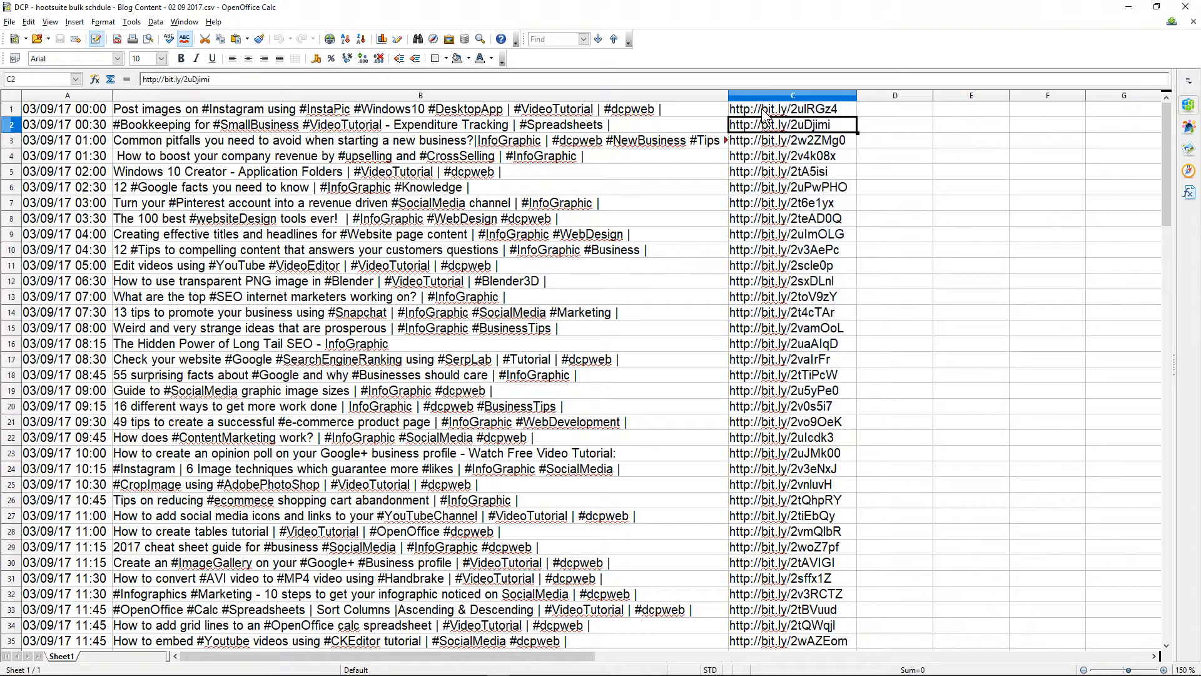
click(470, 110)
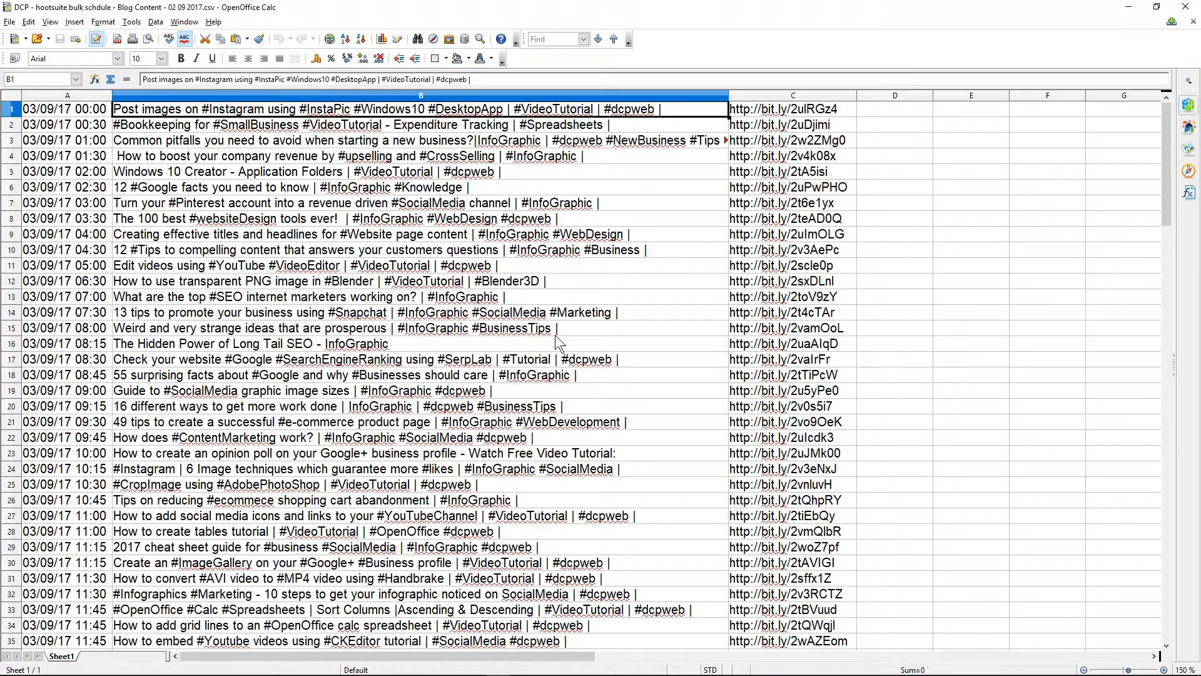
scroll(564, 324, down, 9)
scroll(566, 324, up, 9)
click(781, 111)
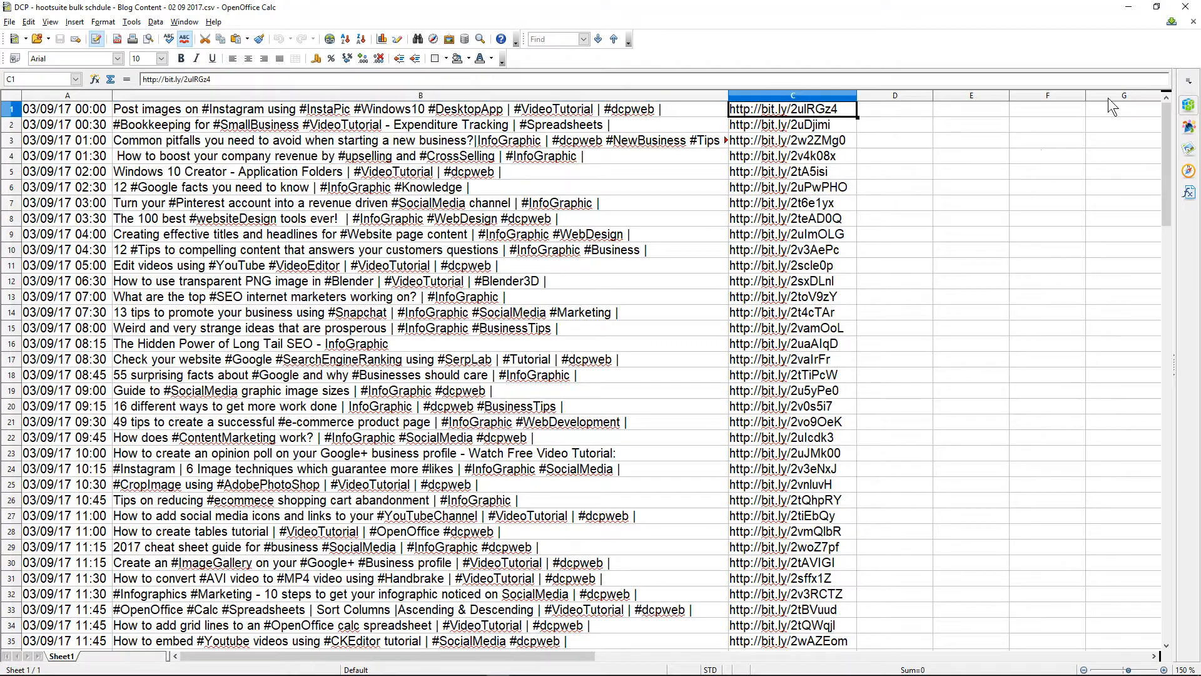
Close the spreadsheet and, in Firefox, display the full web address of the blog post "How to calculate percentages using Open Office Calc spreadsheet".
click(1185, 7)
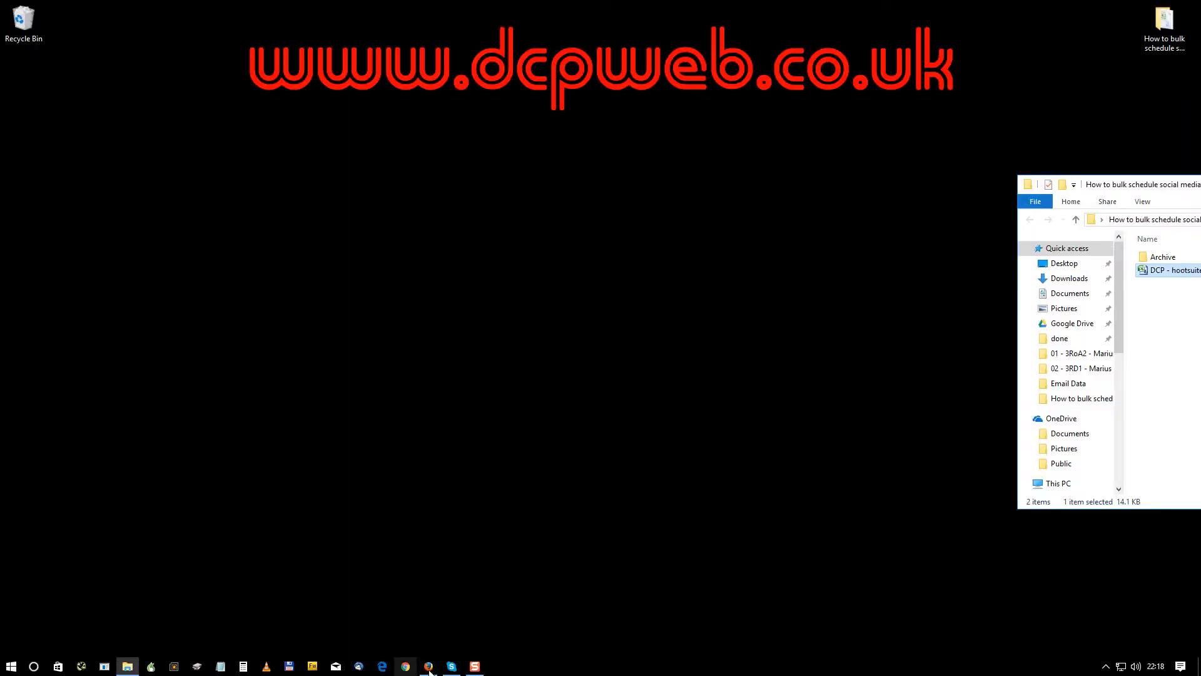
click(429, 665)
click(211, 30)
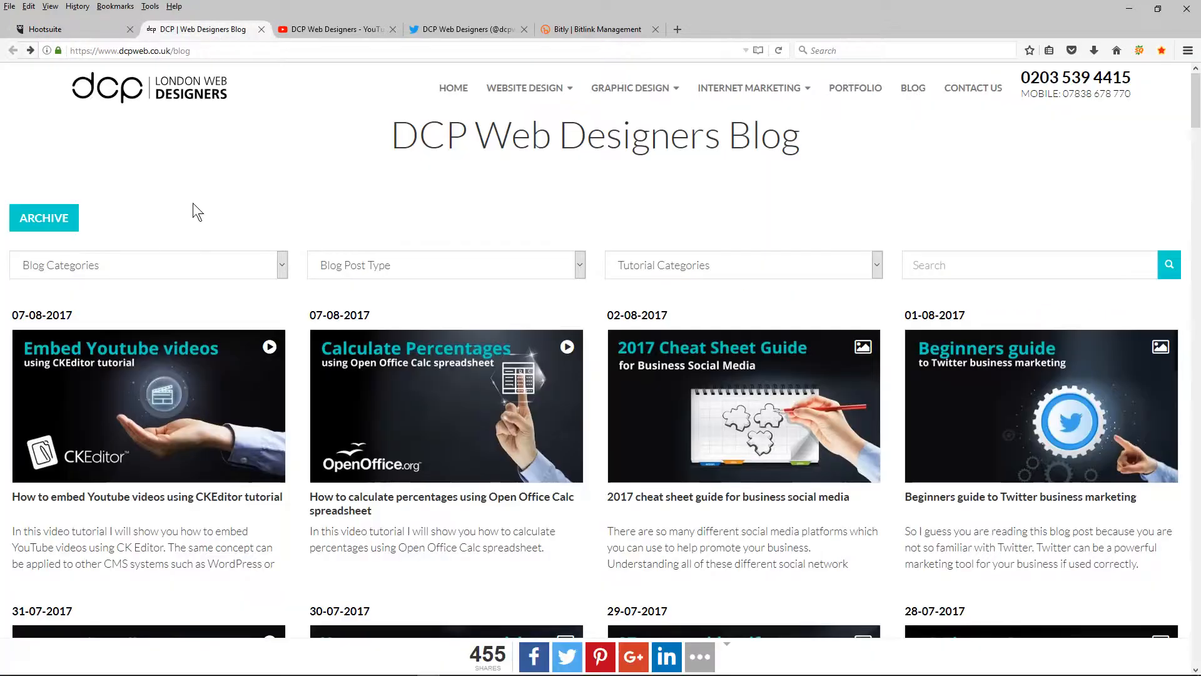
click(395, 375)
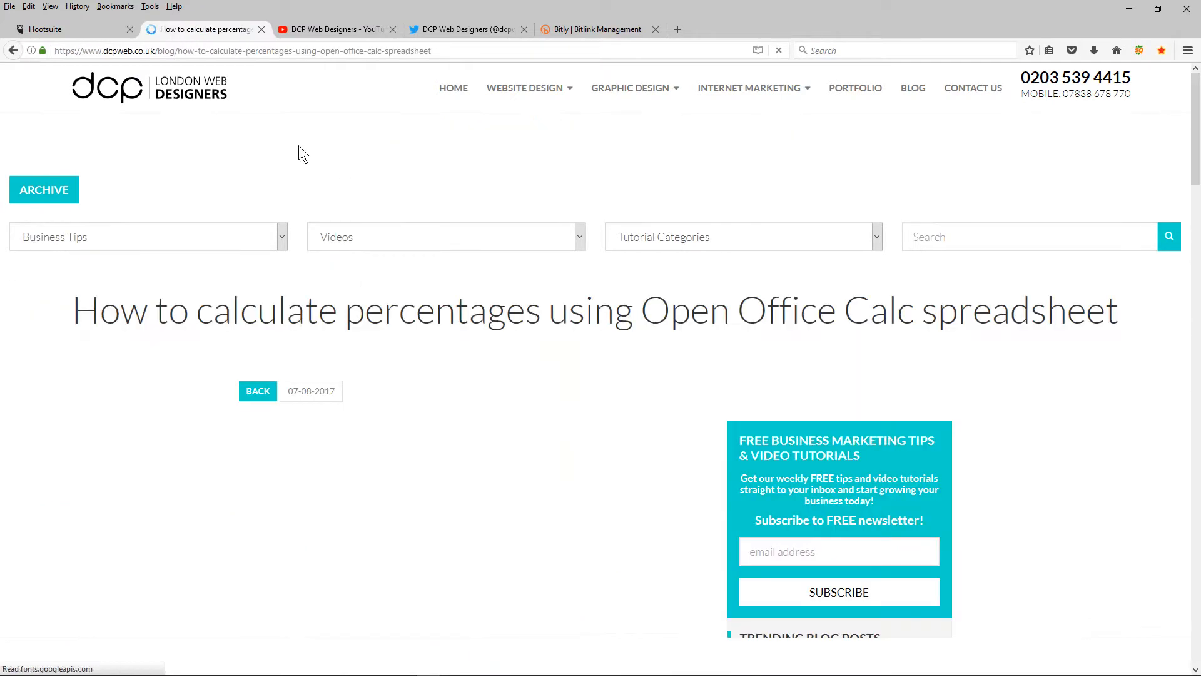
drag(55, 51, 448, 50)
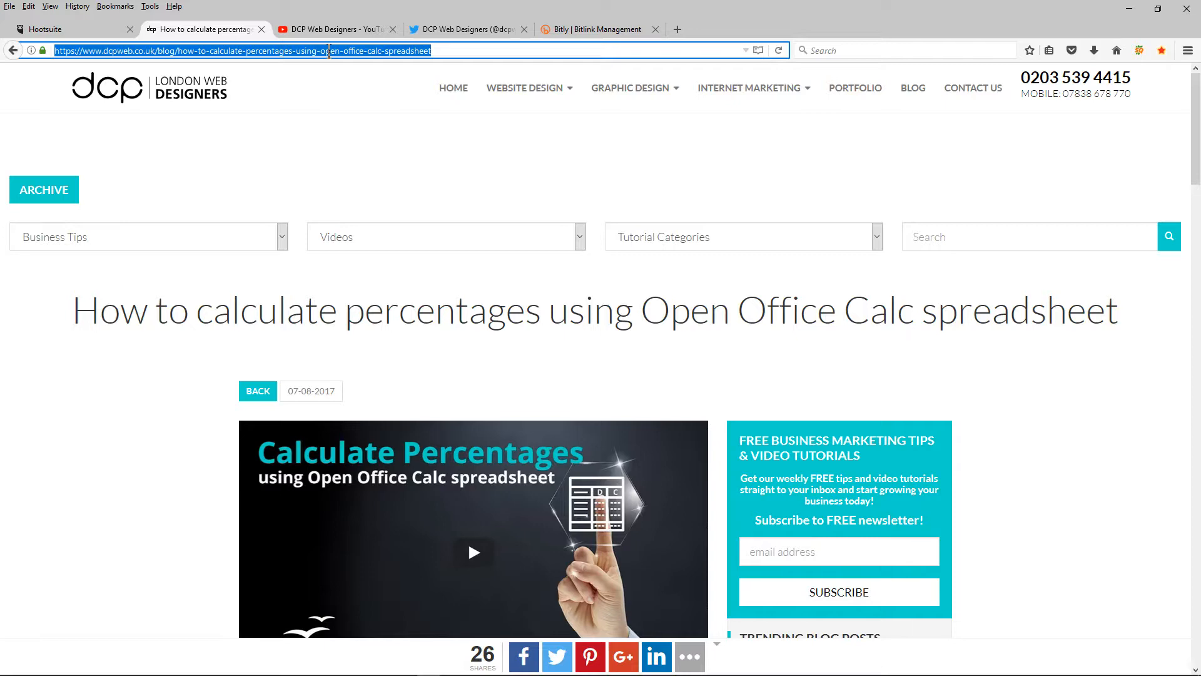
Check the character allowance of a new tweet on the DCP Web Designers Twitter page and close the blank tweet.
click(476, 21)
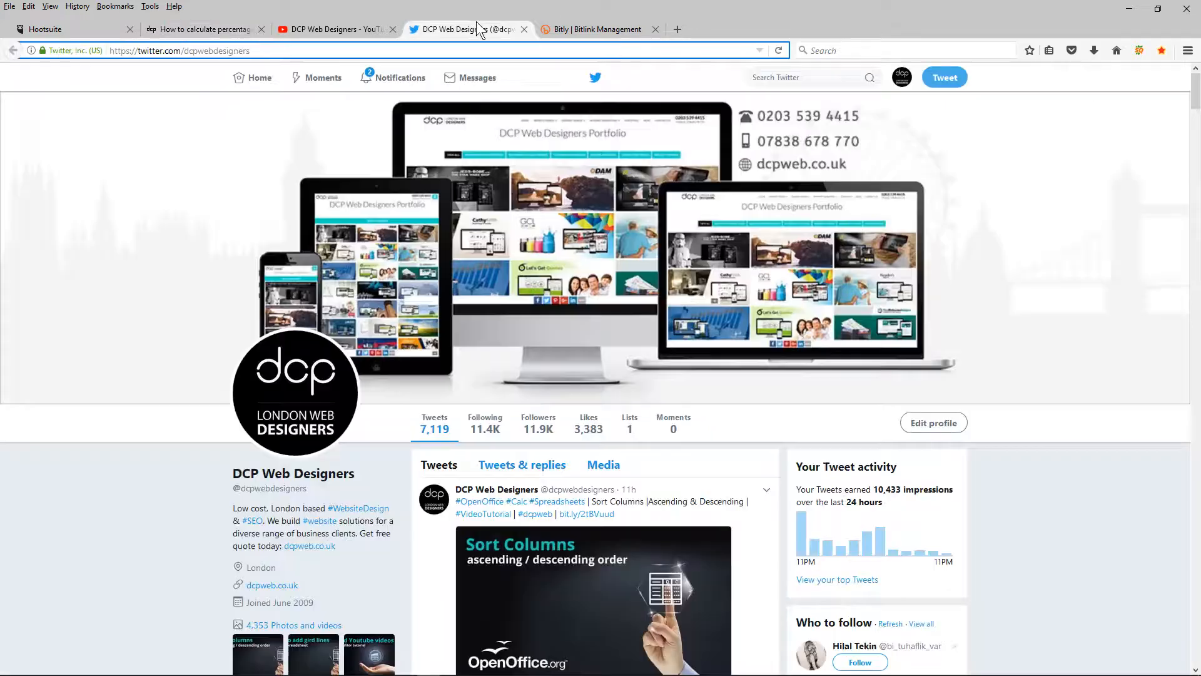
click(942, 78)
mouse_move(719, 293)
mouse_down()
mouse_move(733, 292)
mouse_move(719, 292)
mouse_up()
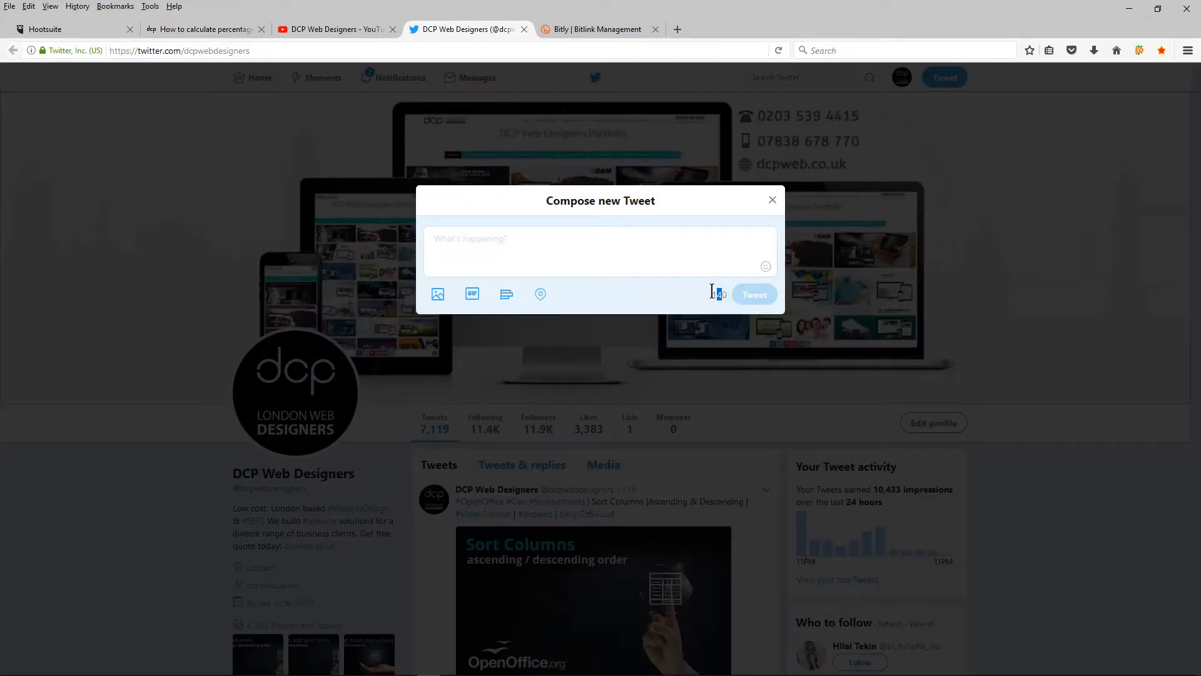
click(773, 201)
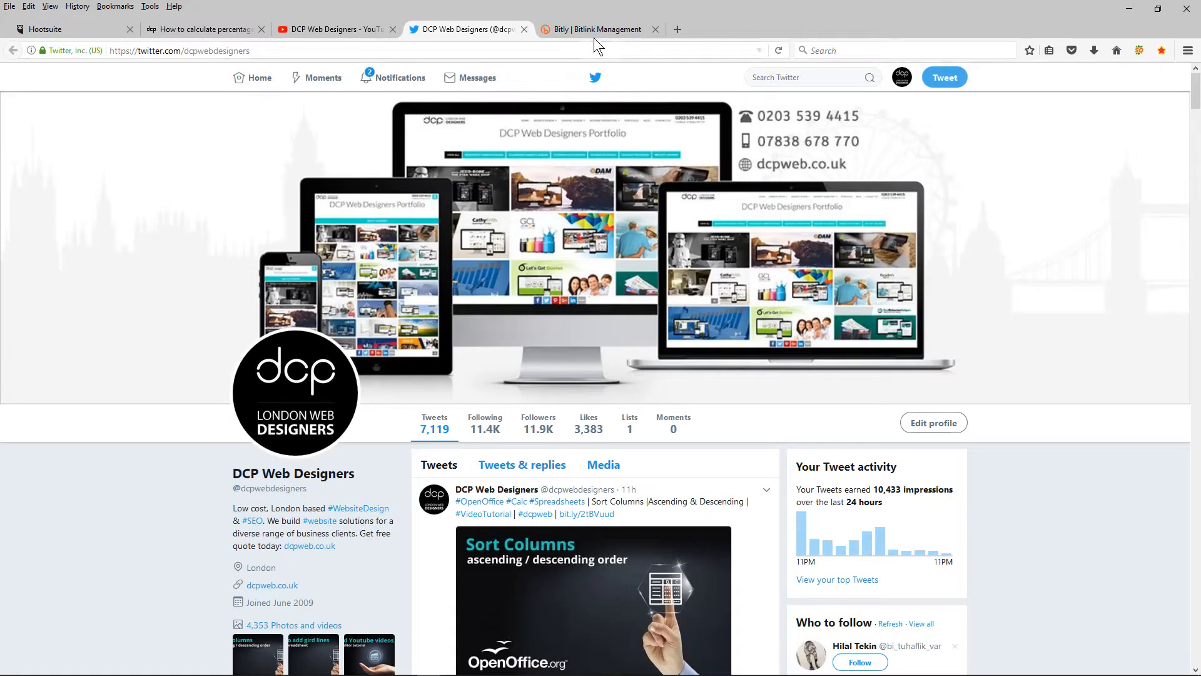
View the Bitly link list and inspect the shortened link in the newest tweet on the Twitter profile.
click(594, 33)
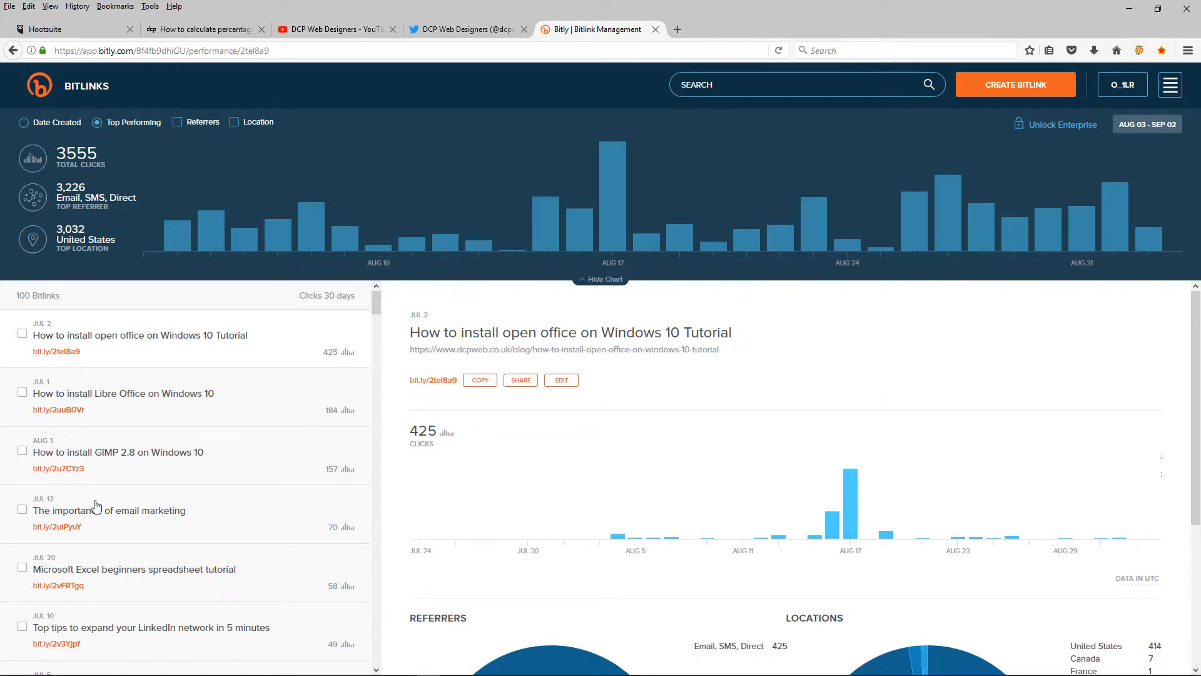
click(460, 30)
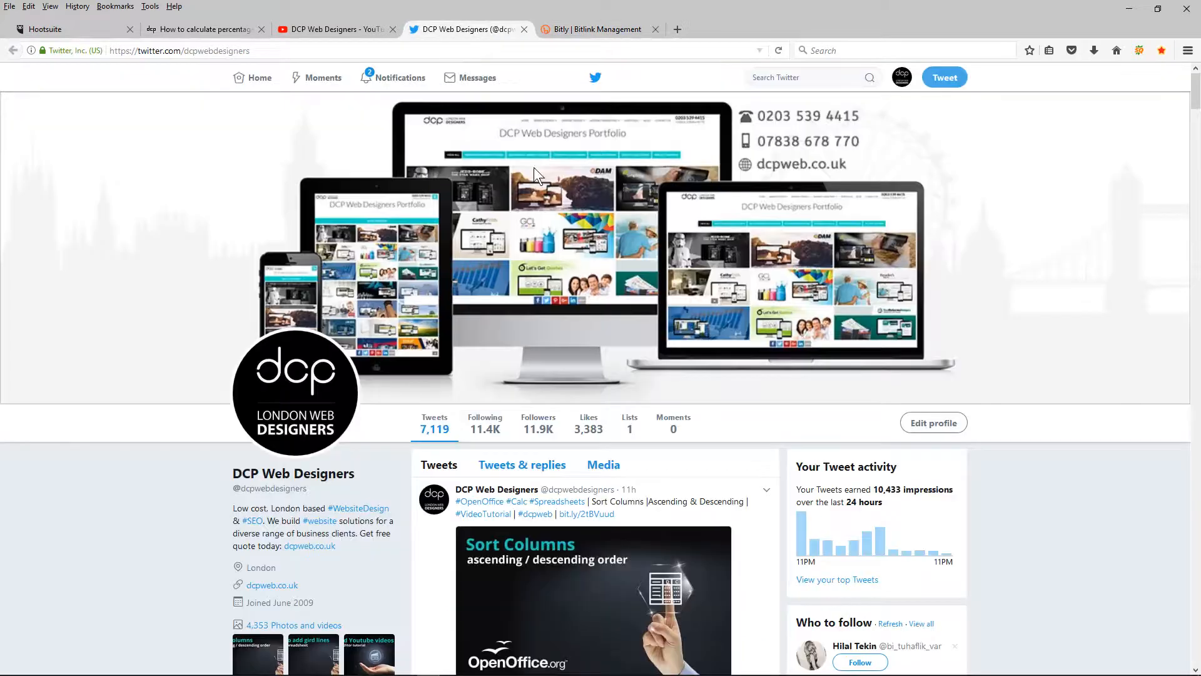
scroll(626, 304, down, 3)
drag(627, 305, 559, 302)
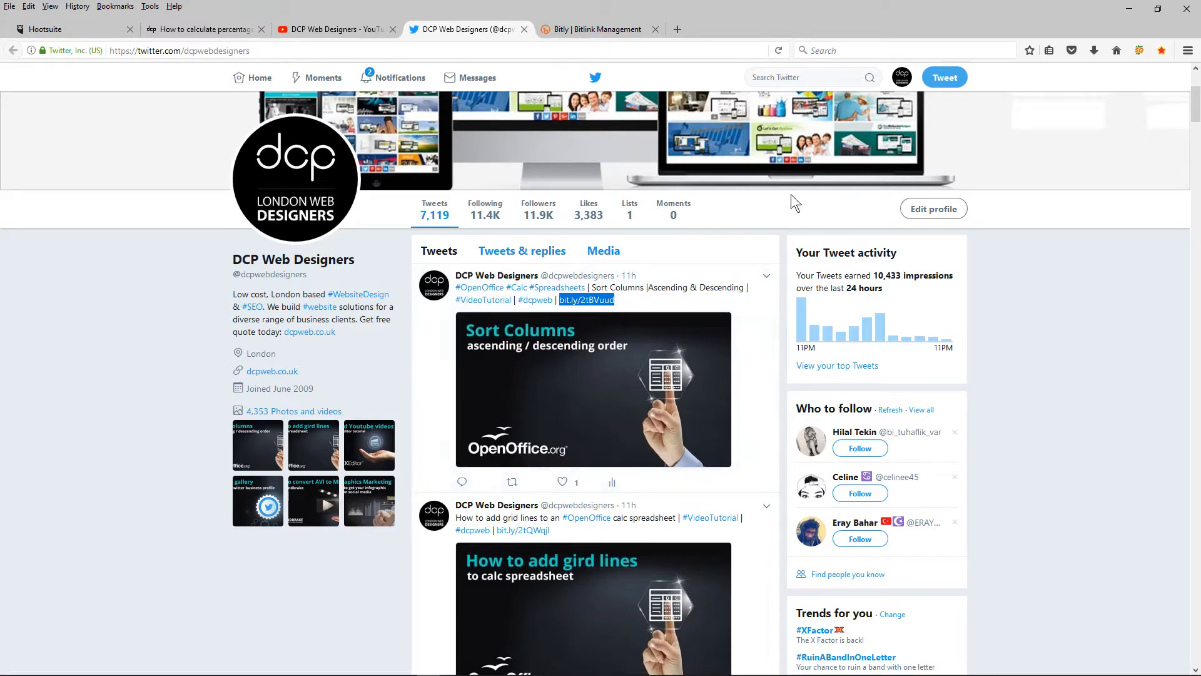
click(777, 207)
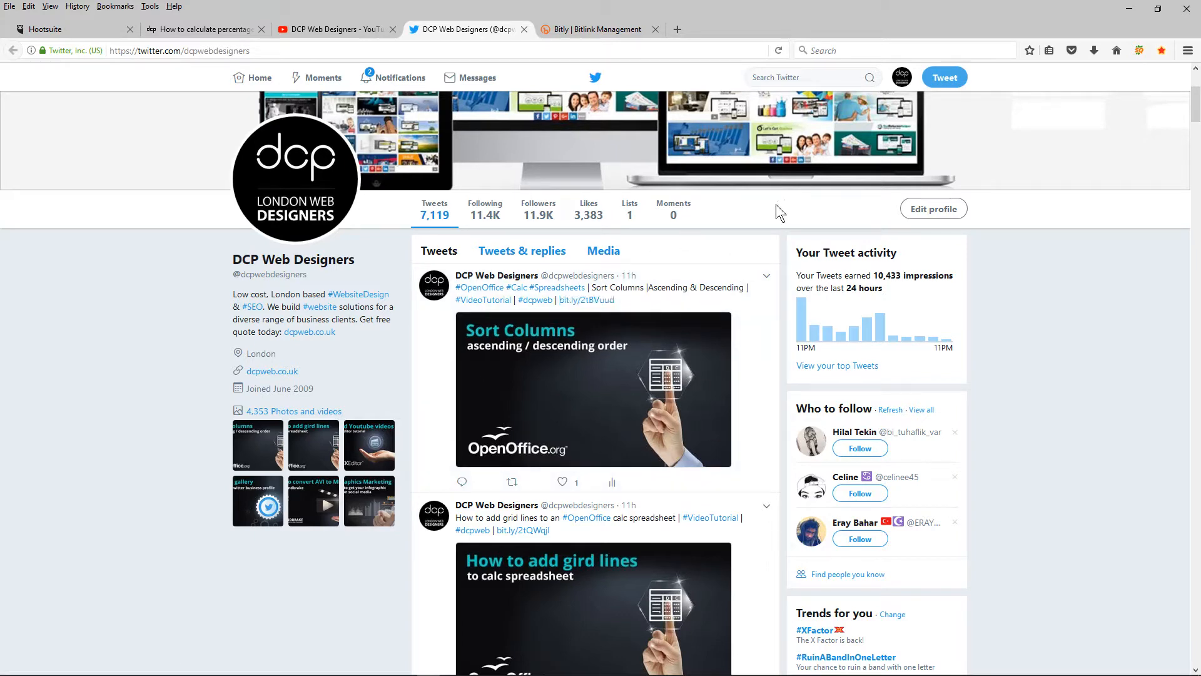
Search the DCP Web Designers YouTube channel's video list for "bit" to locate the tutorial on creating short links.
click(327, 30)
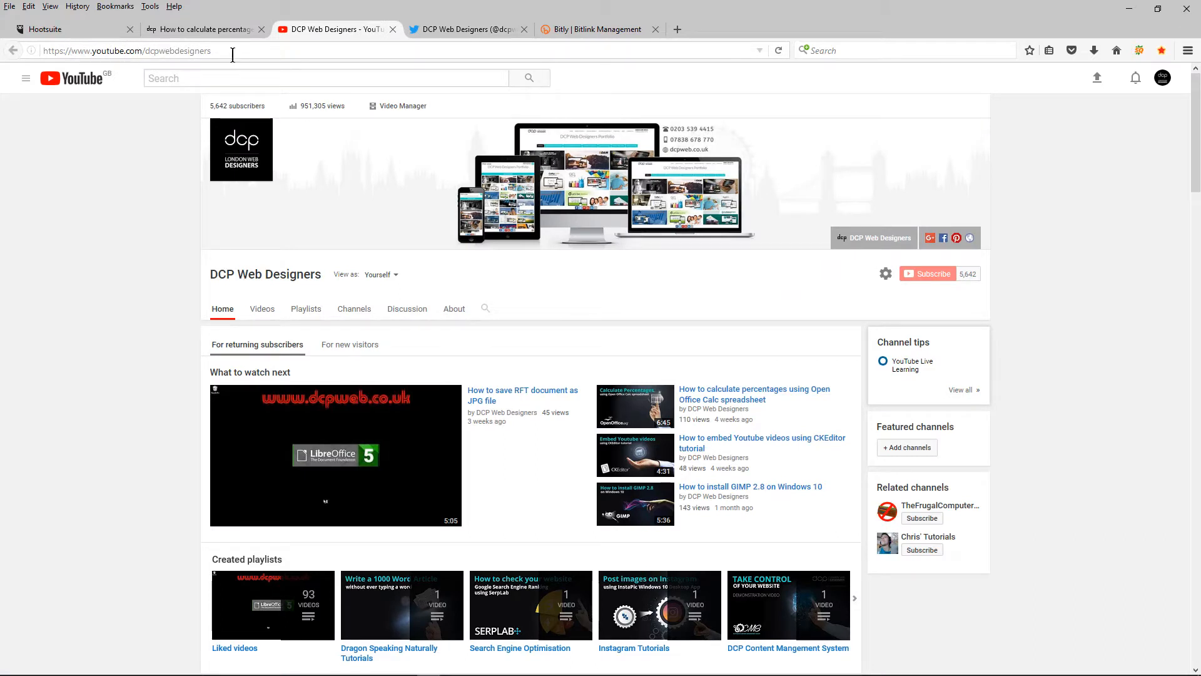
click(263, 316)
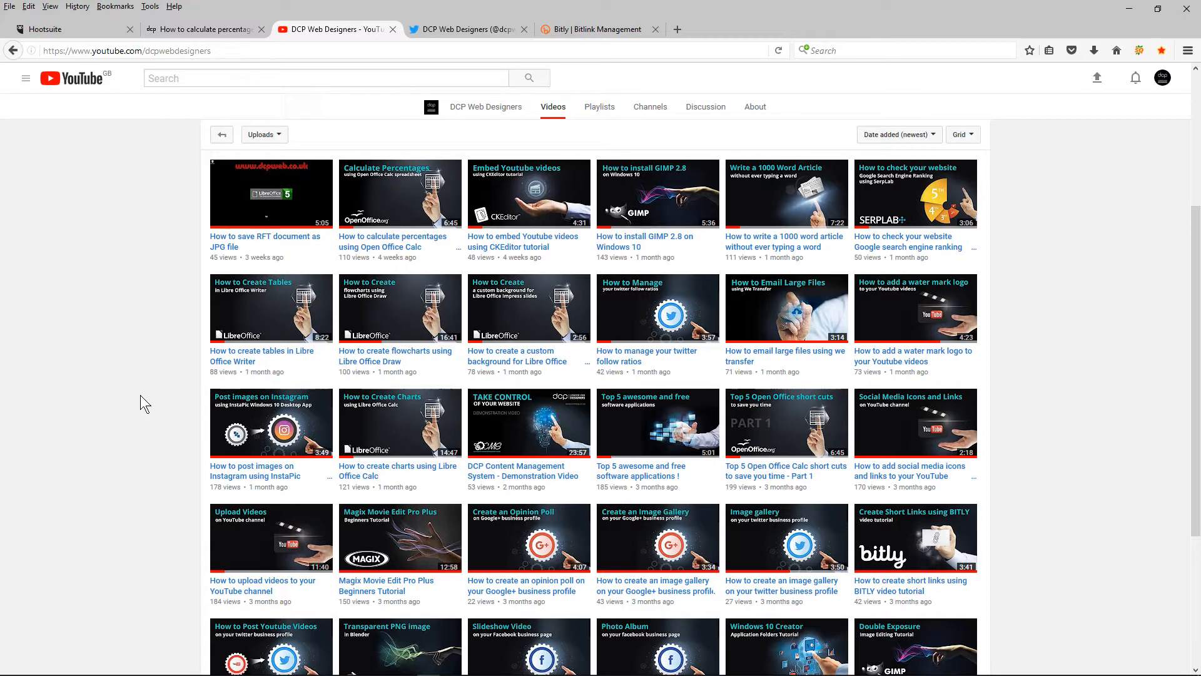
key(ctrl+f)
text(bit)
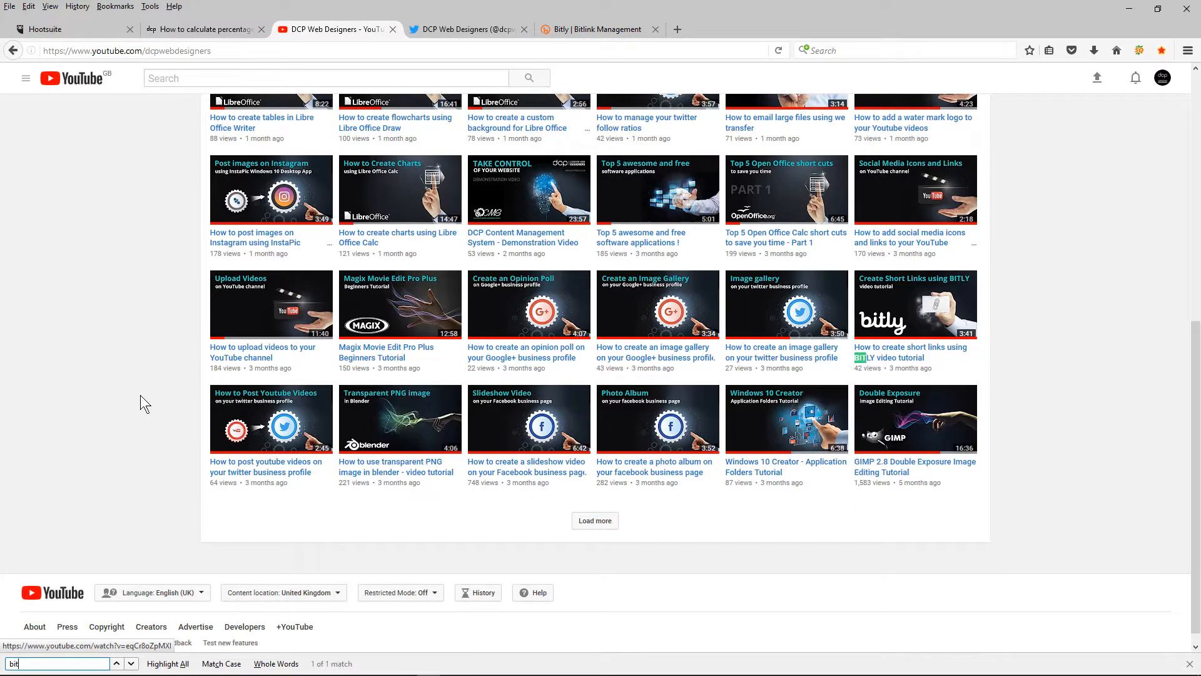
key(Return)
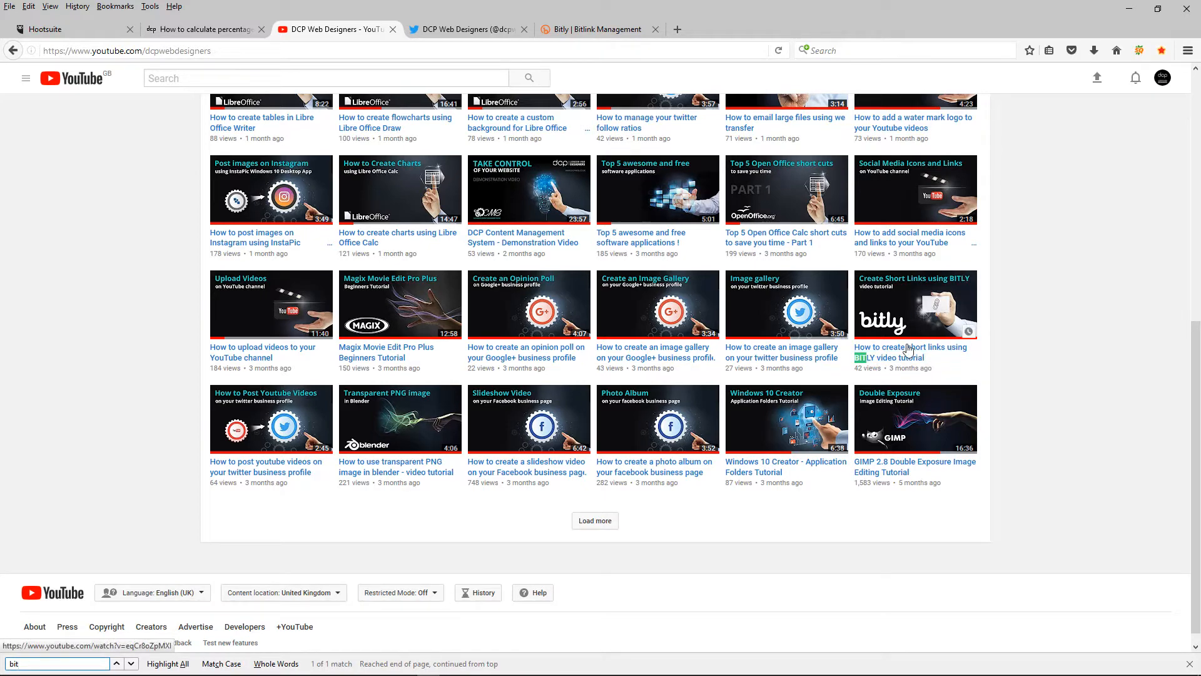
scroll(918, 327, up, 10)
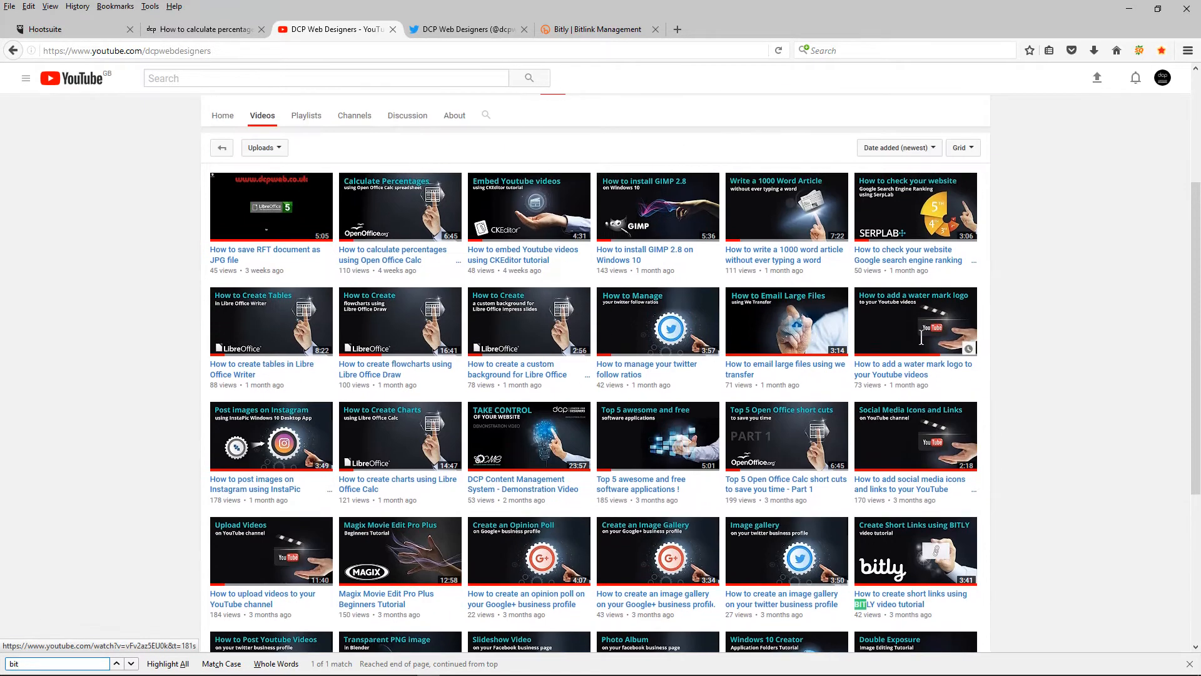
scroll(926, 343, down, 4)
scroll(920, 525, down, 2)
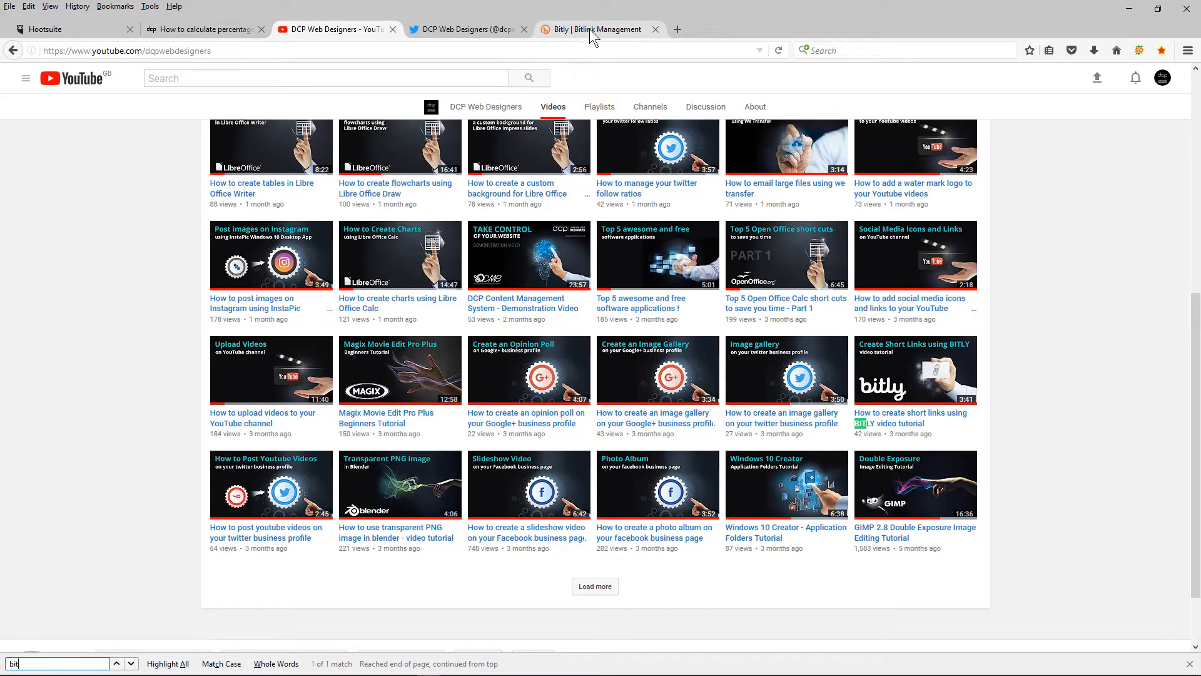
click(186, 326)
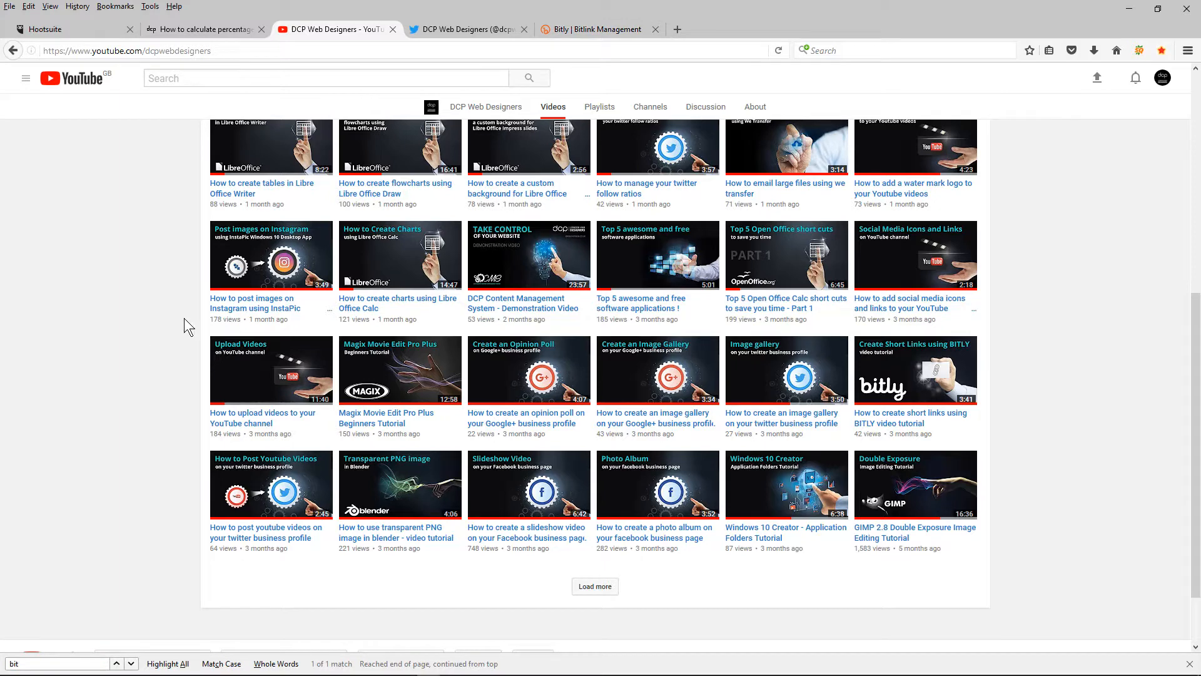
Return to Hootsuite's Bulk Composer and review the networks available for the messages.
click(70, 29)
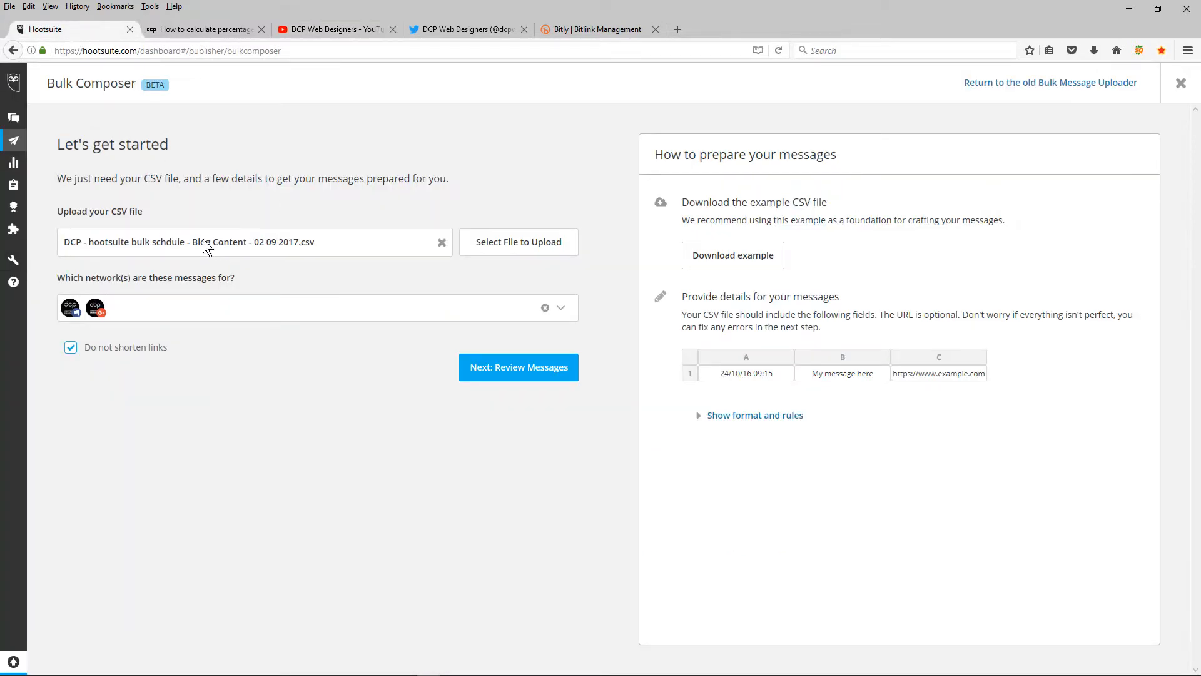
click(197, 306)
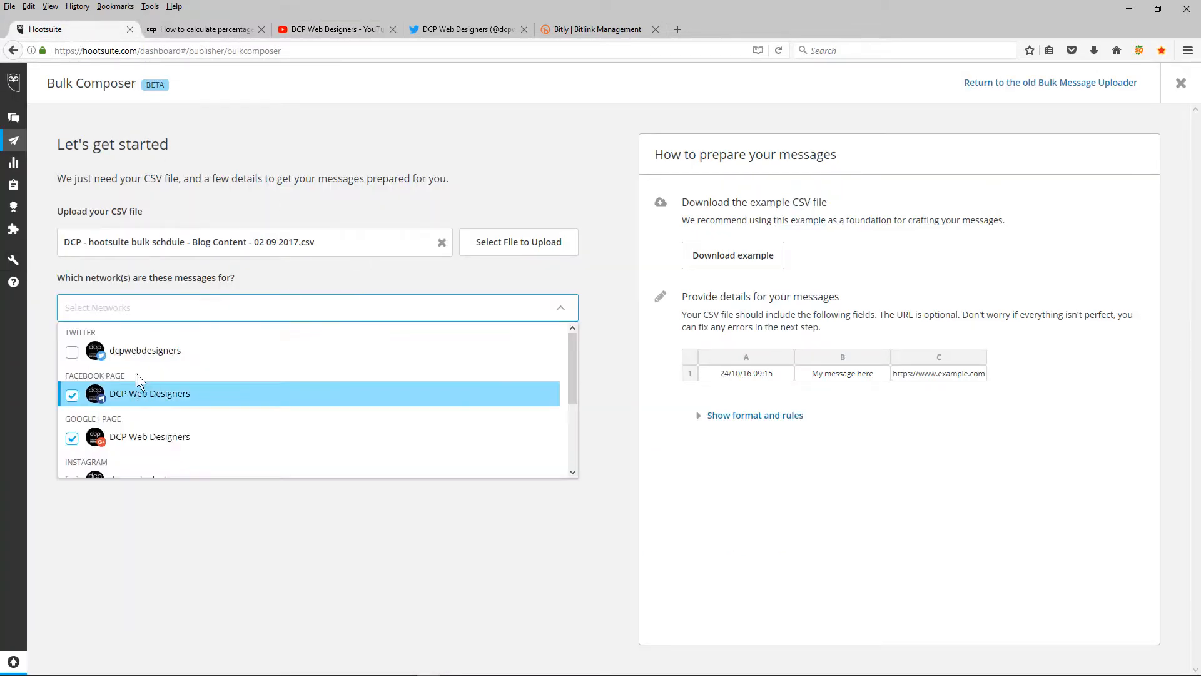
click(313, 590)
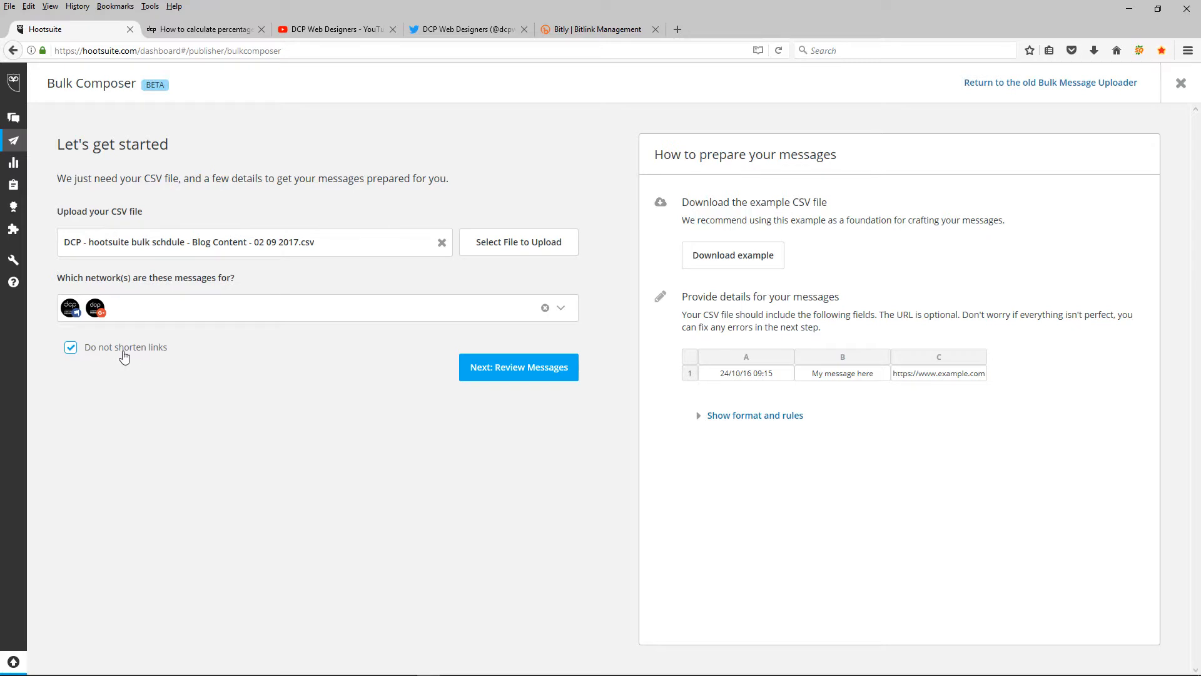
View the Bitly links by date created and by top performing, and return to Hootsuite's Bulk Composer.
click(588, 27)
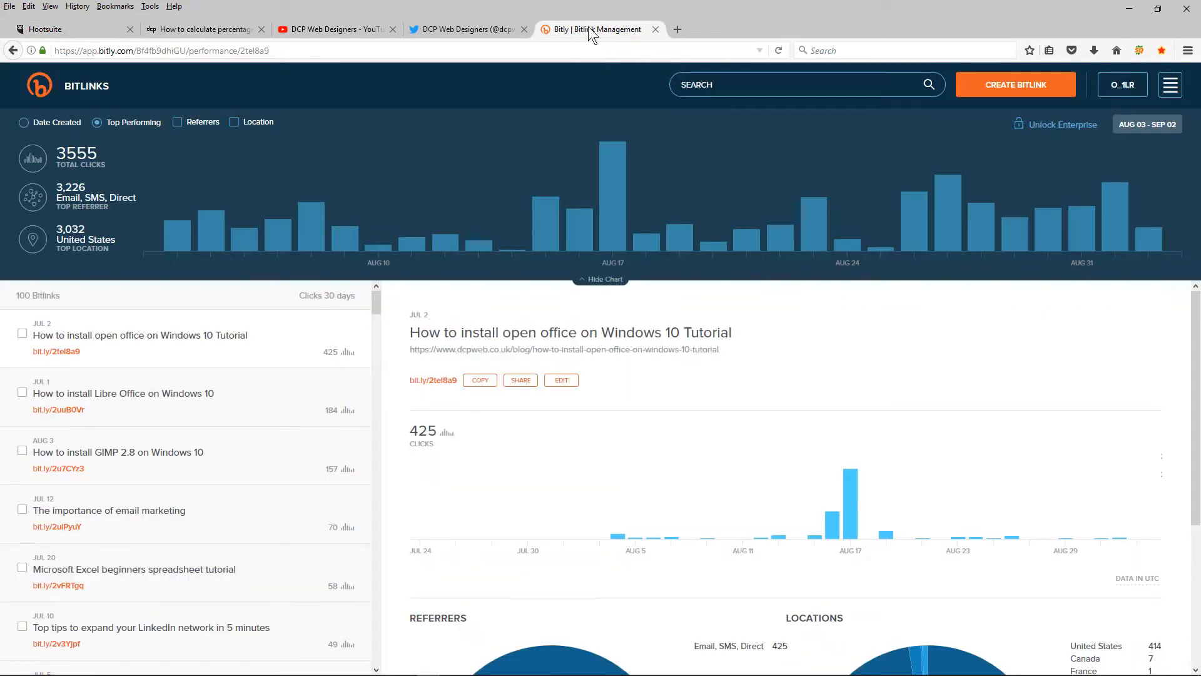
click(27, 121)
click(98, 123)
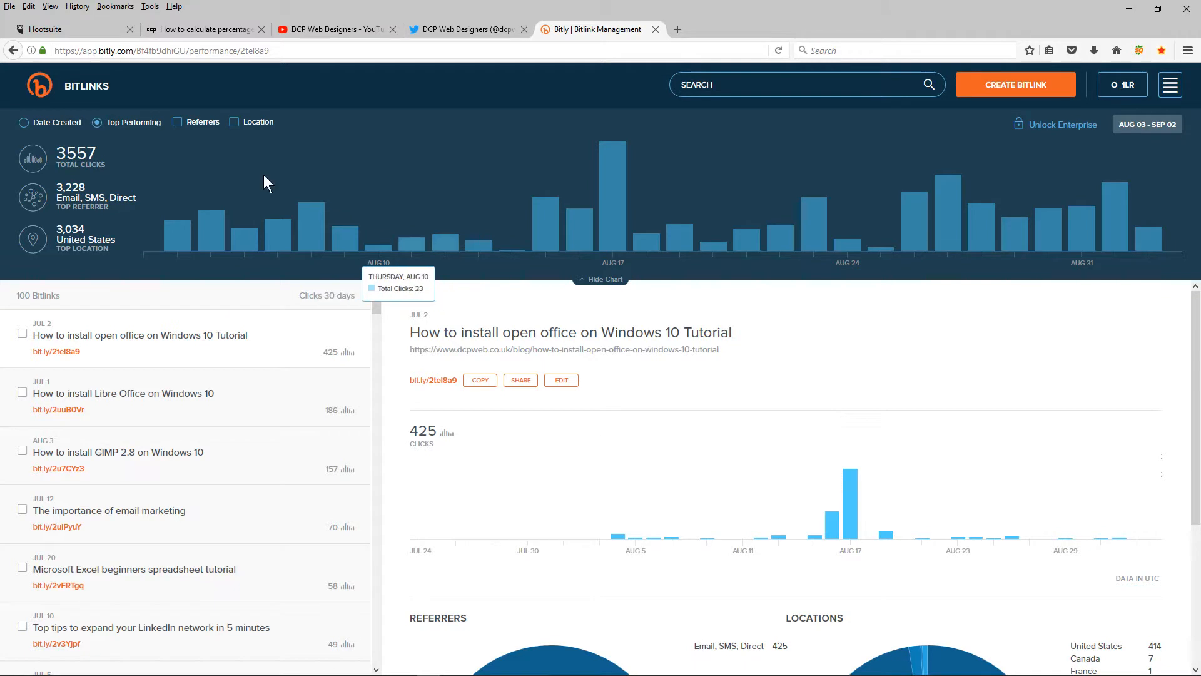
click(92, 28)
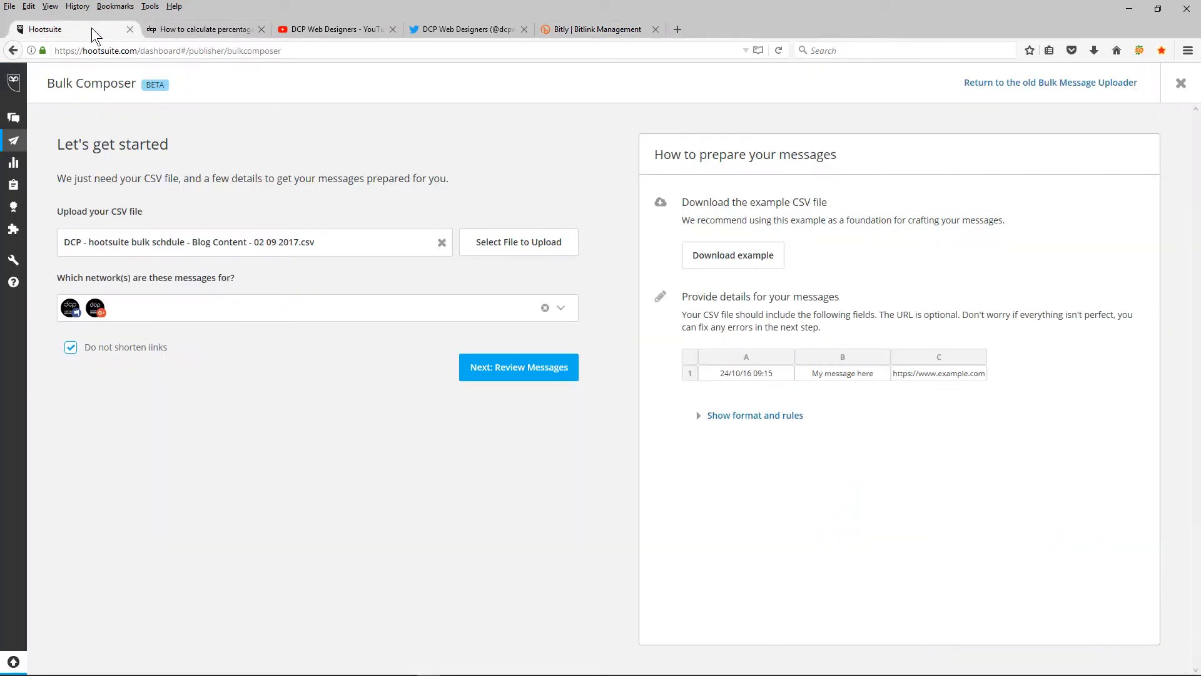
Proceed to the message review, look through the imported messages and schedule all of them.
click(541, 380)
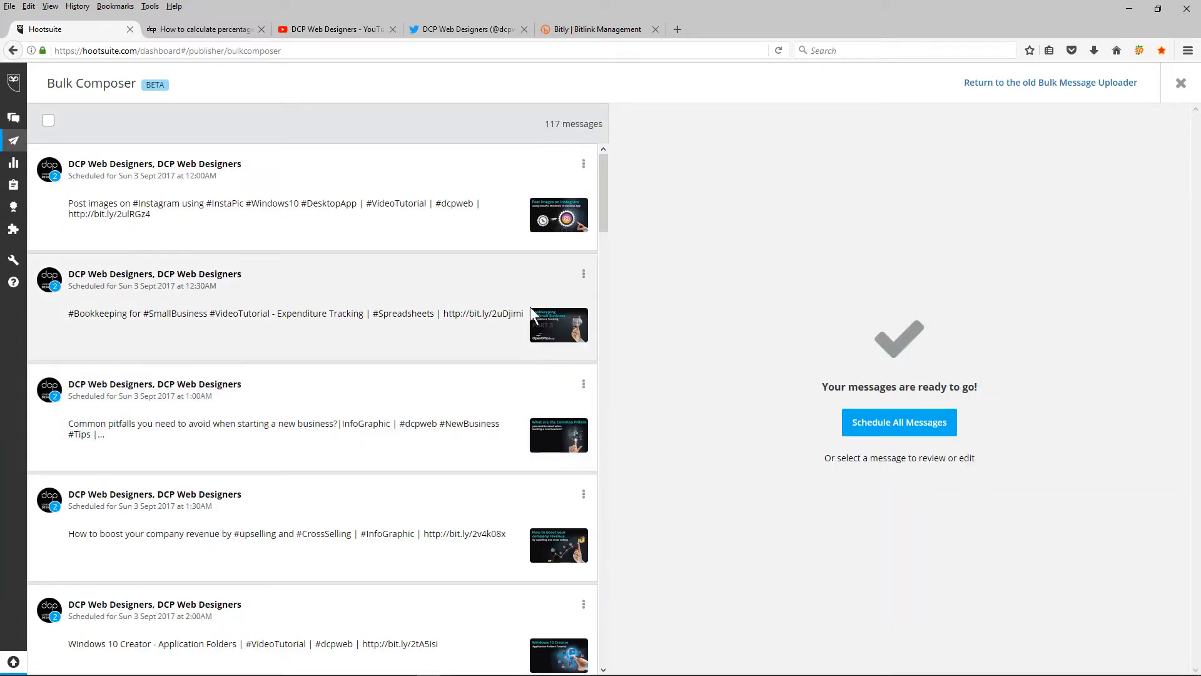
mouse_move(605, 209)
mouse_down()
mouse_move(605, 649)
mouse_move(601, 192)
mouse_up()
scroll(371, 506, down, 20)
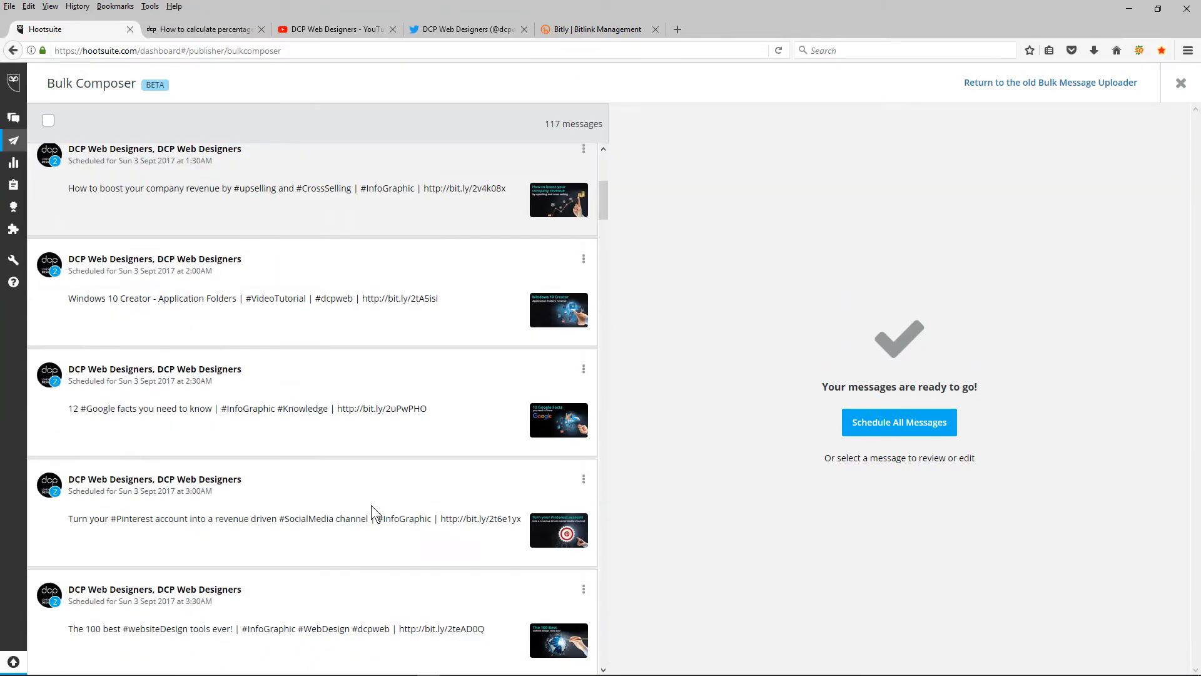
scroll(394, 475, down, 20)
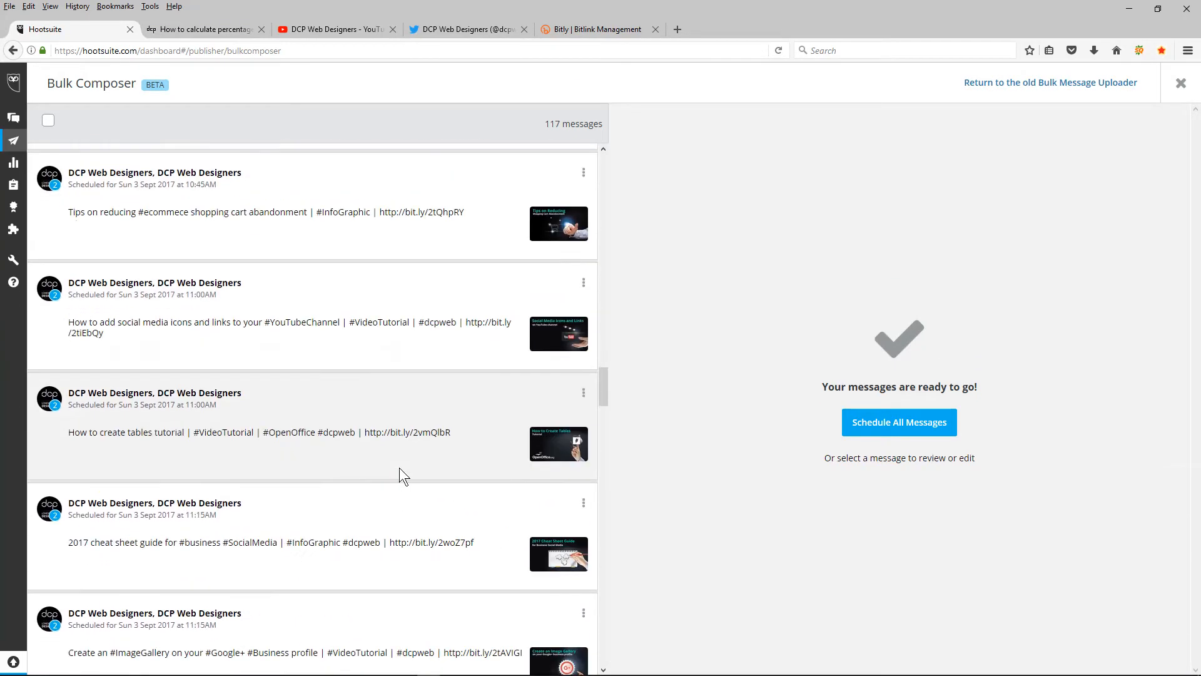
scroll(400, 469, down, 15)
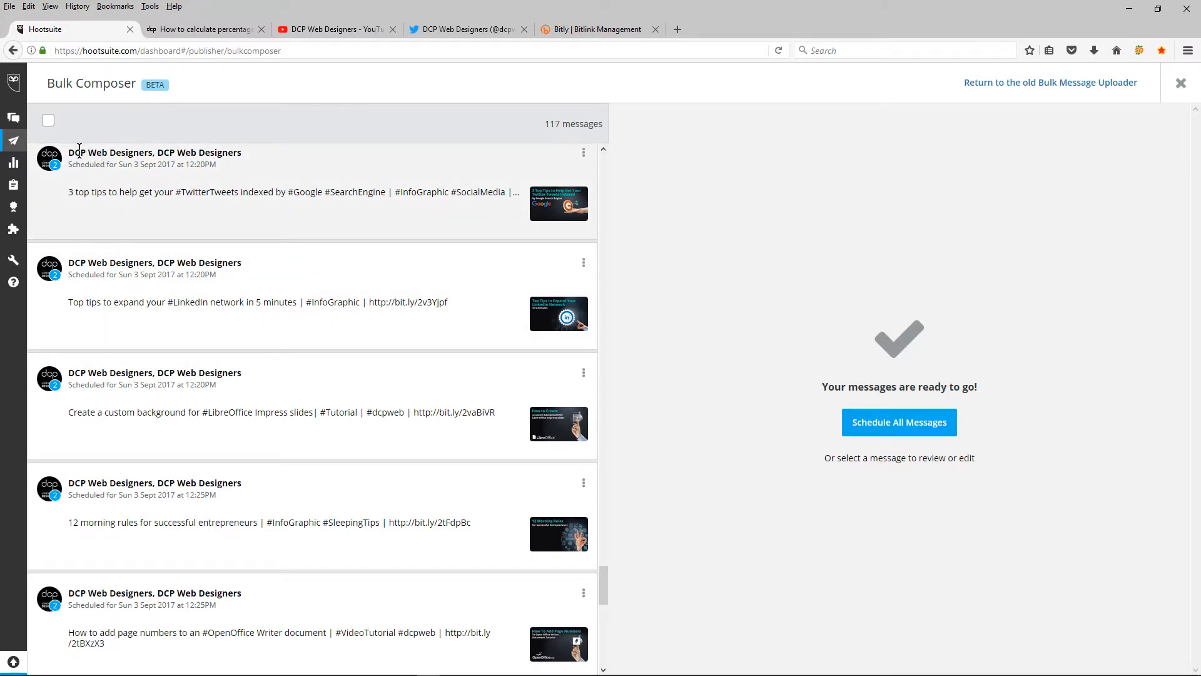
click(896, 423)
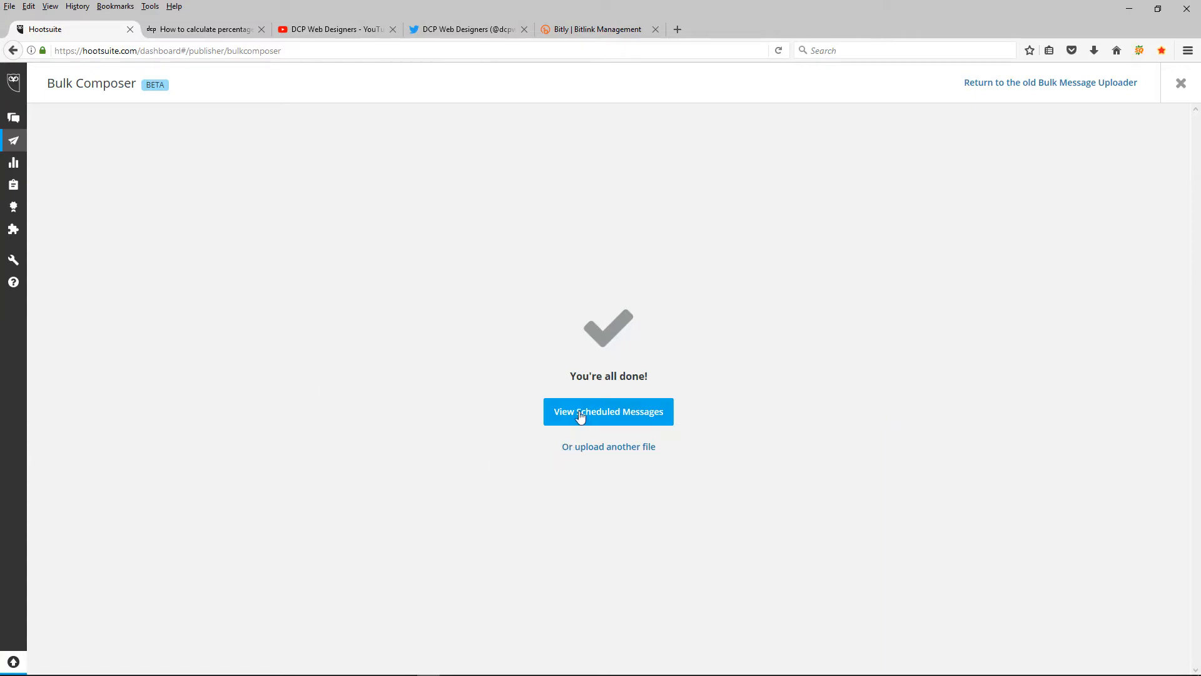
View the scheduled messages in the Publisher and check the entries under Today and Sunday, Sep 3.
click(609, 415)
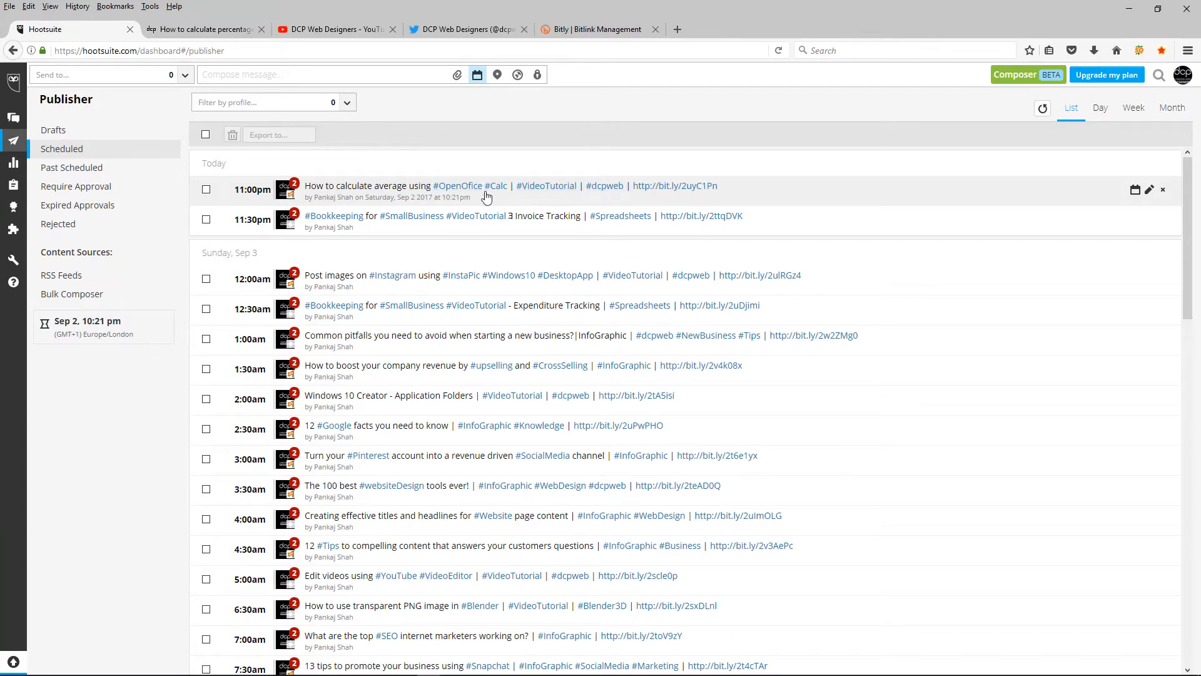
drag(226, 164, 203, 164)
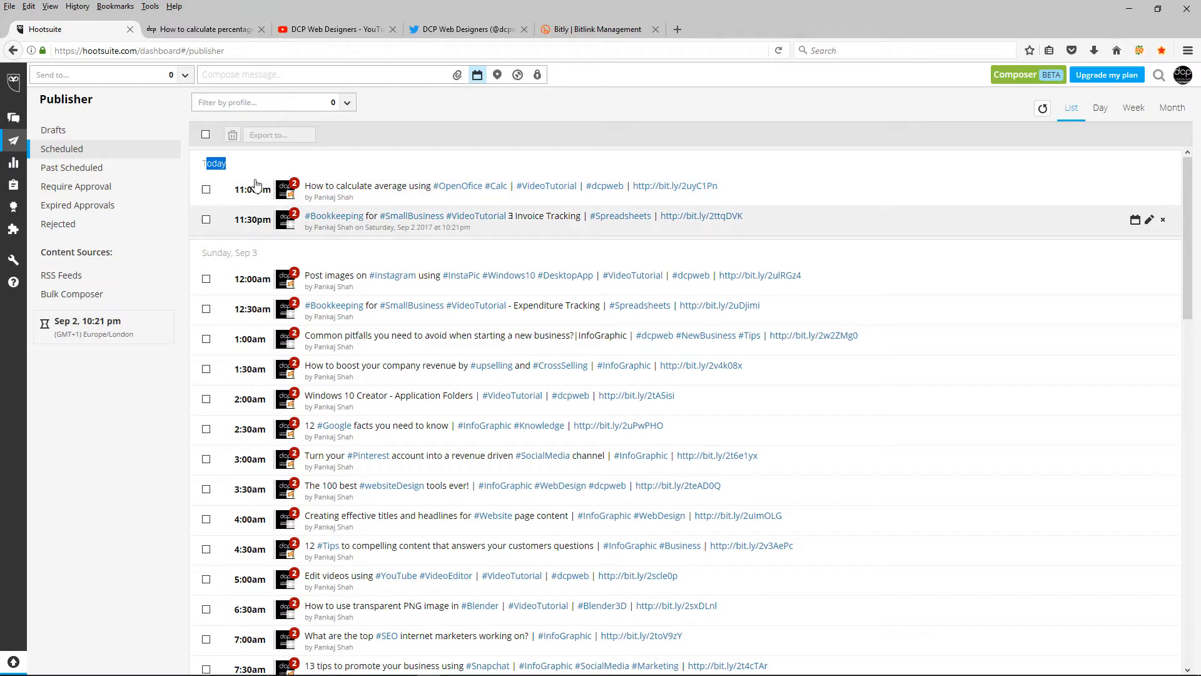
drag(200, 253, 262, 256)
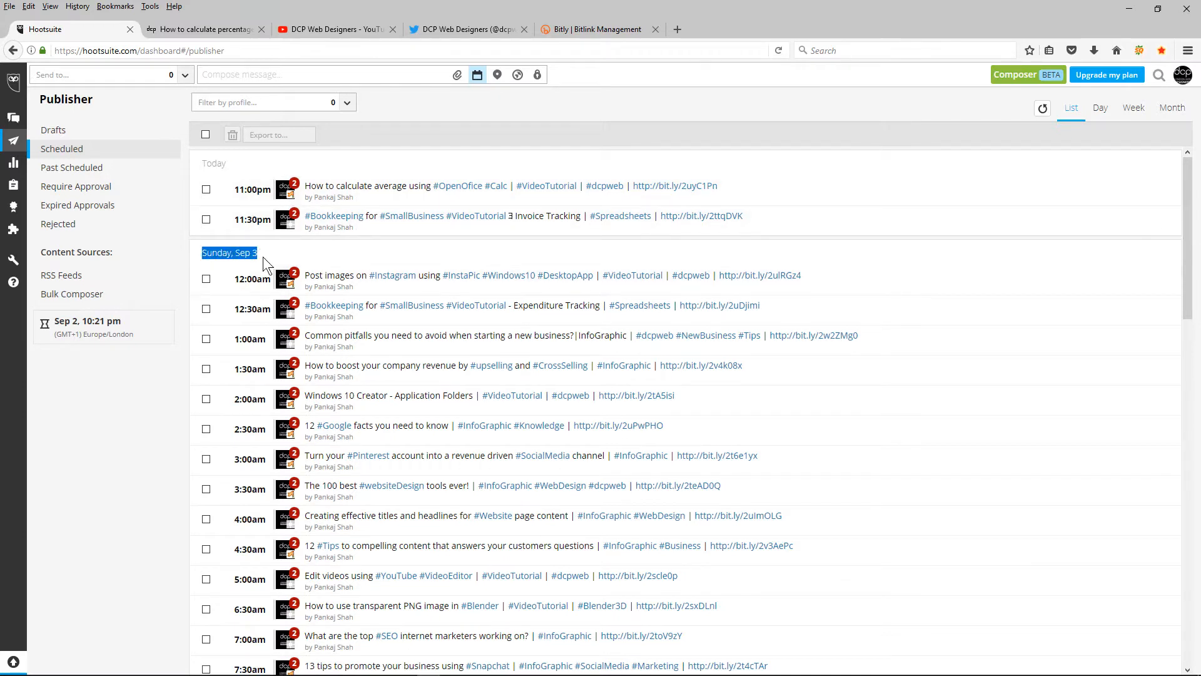
click(252, 247)
Launch OpenOffice Calc and open "DCP - hootsuite bulk schdule - Blog Content - 02 09 2017.csv" as comma-separated UTF-8 text.
double_click(783, 16)
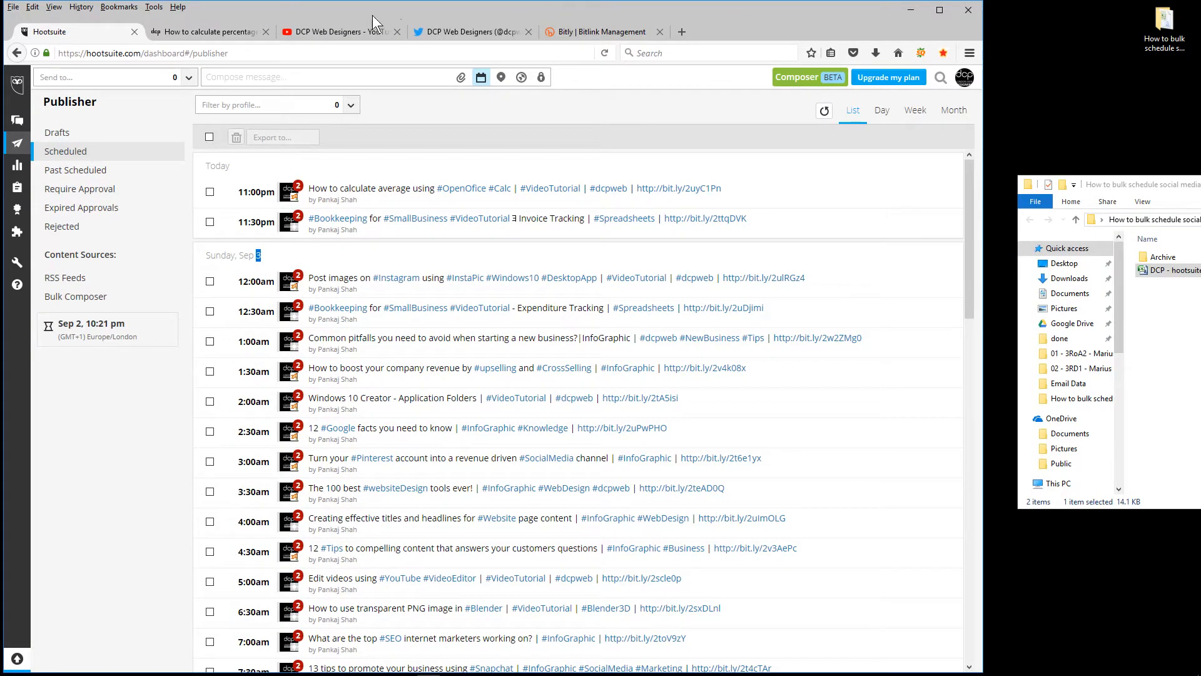
drag(545, 32, 535, 8)
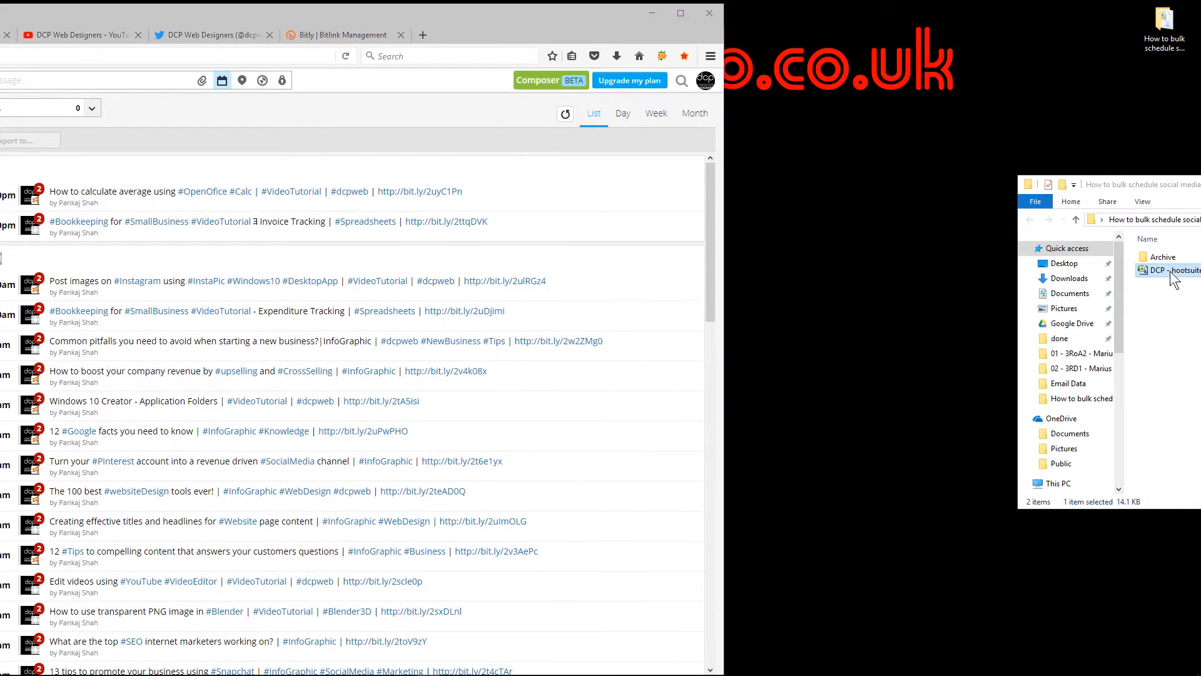
right_click(1174, 280)
click(1120, 187)
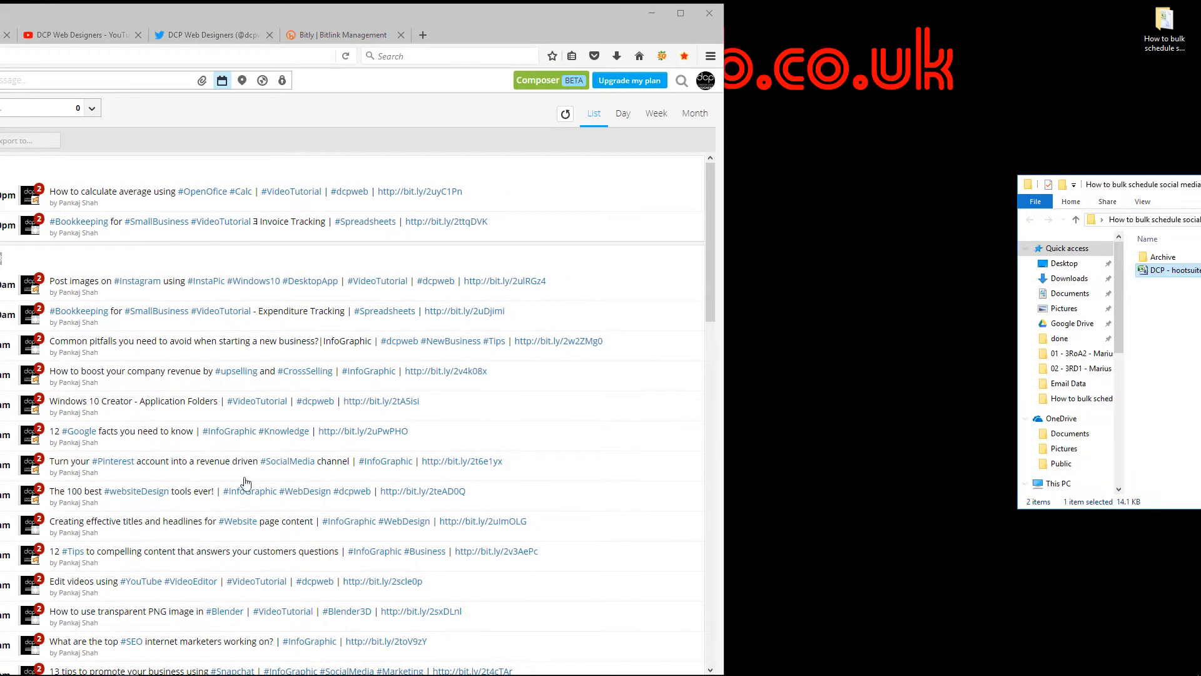
click(11, 667)
click(482, 346)
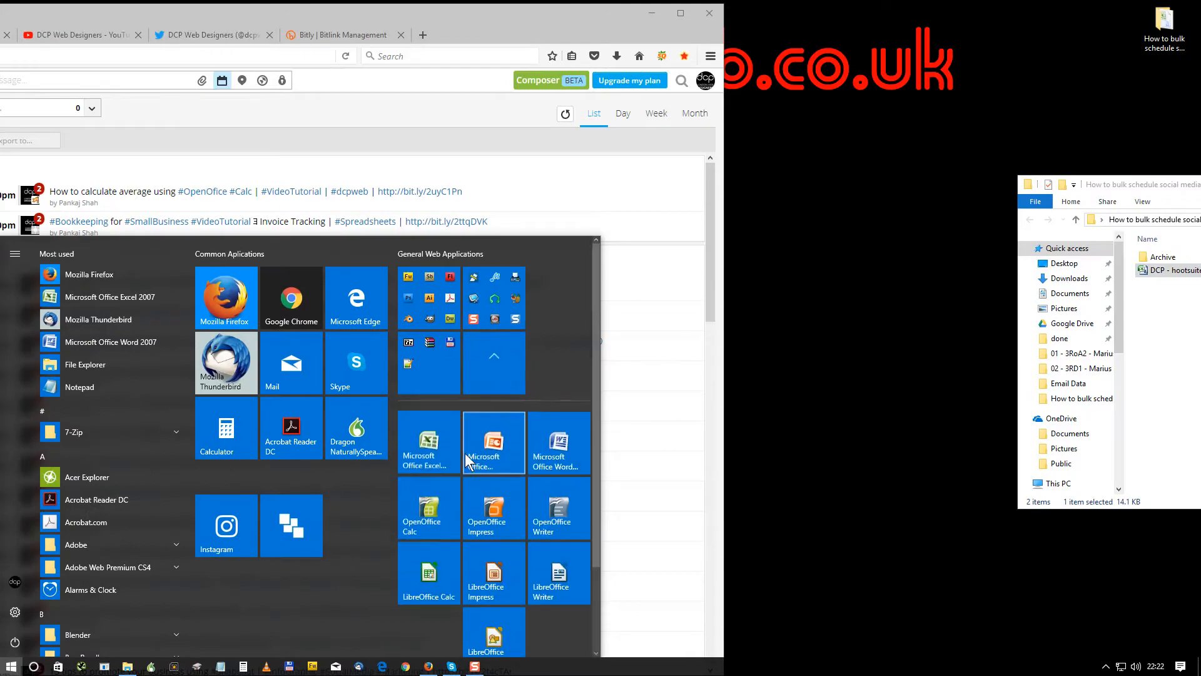
click(428, 515)
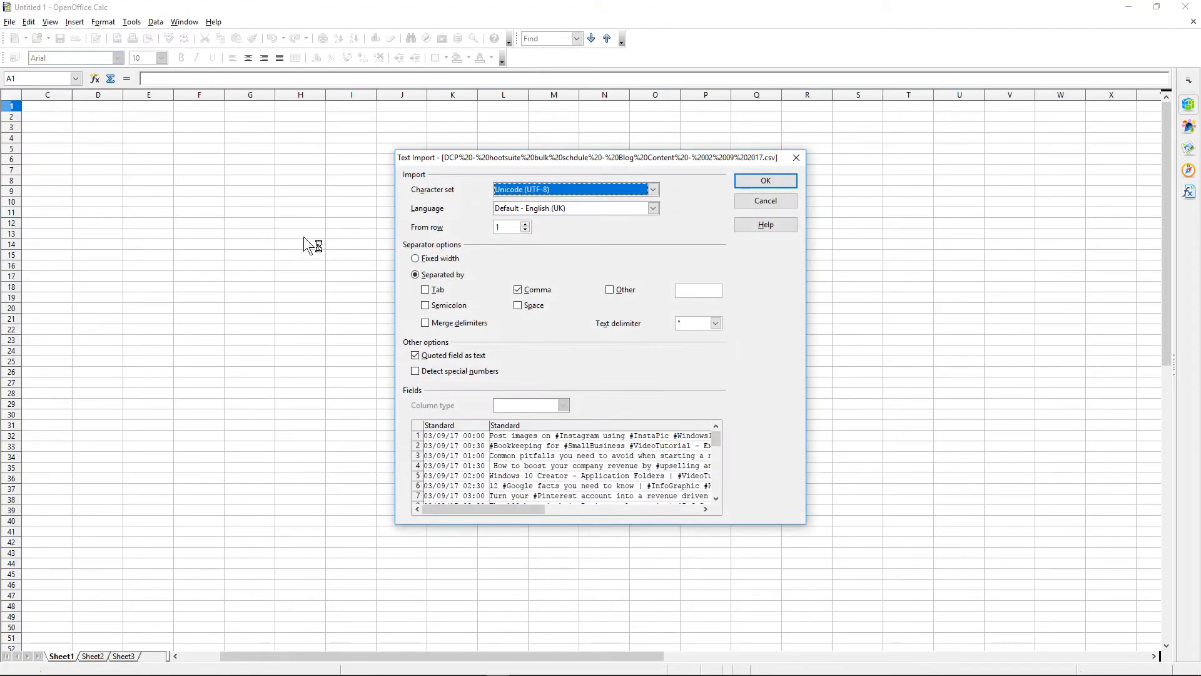
click(757, 185)
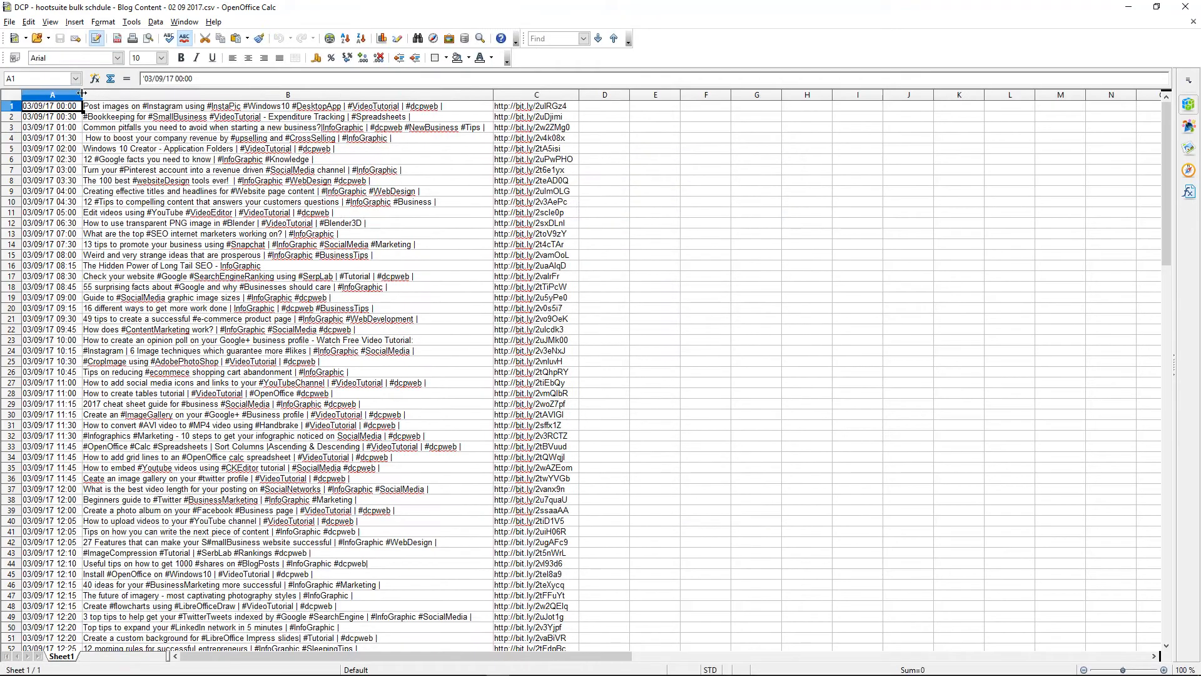
Examine the date column down to the last rows, compare rows 115 to 117 with the current date, and close the spreadsheet.
scroll(88, 311, up, 6)
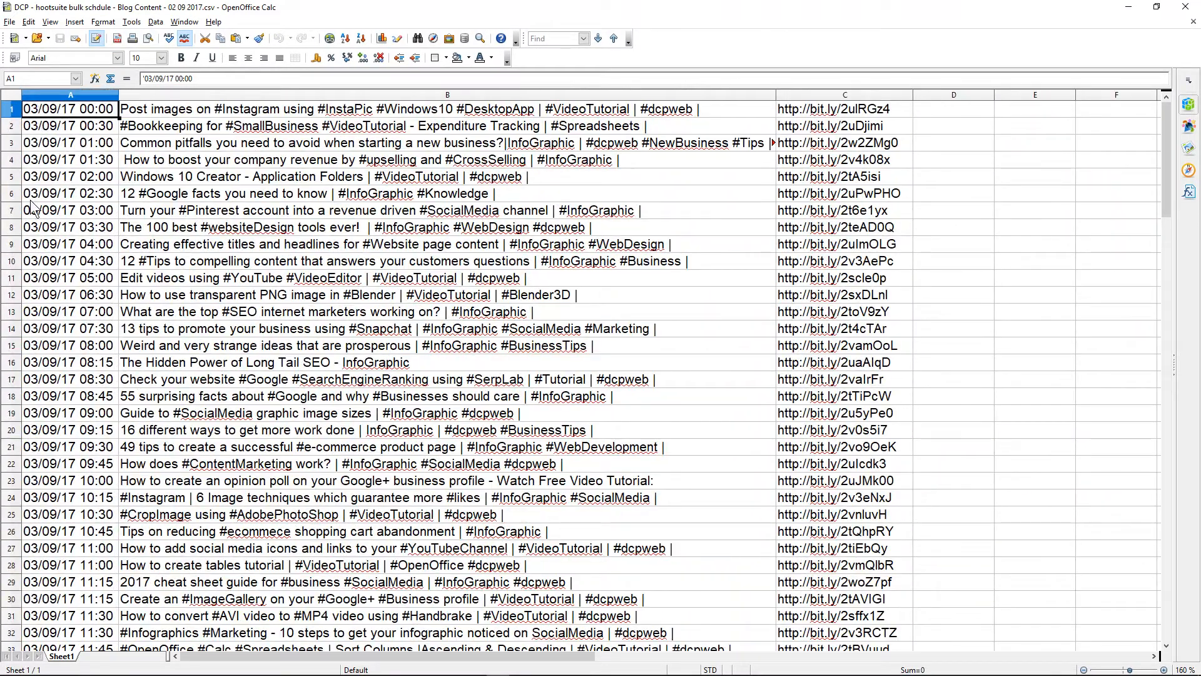
scroll(38, 375, down, 20)
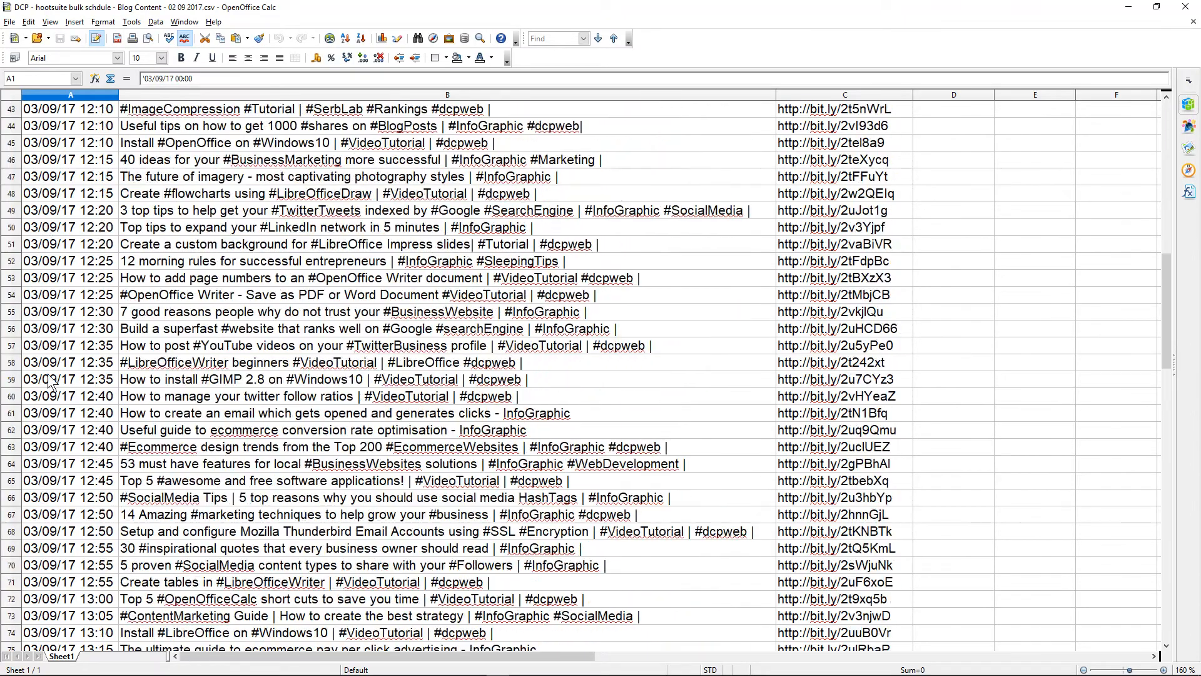
scroll(58, 424, down, 16)
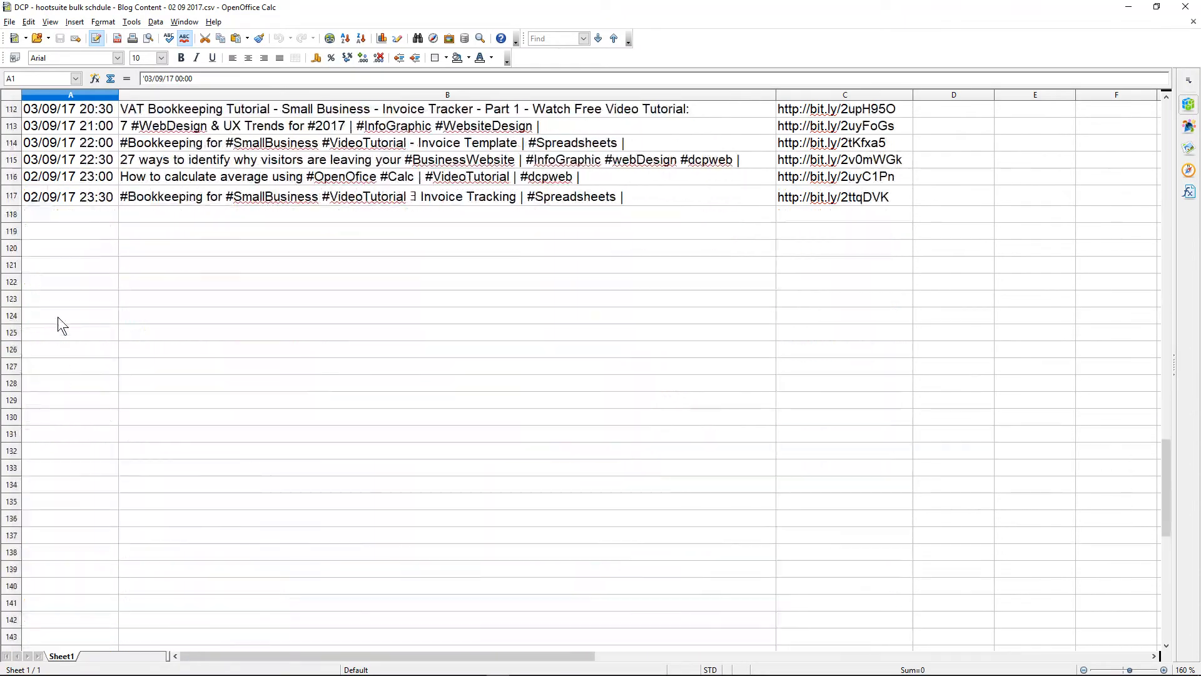
scroll(58, 310, up, 2)
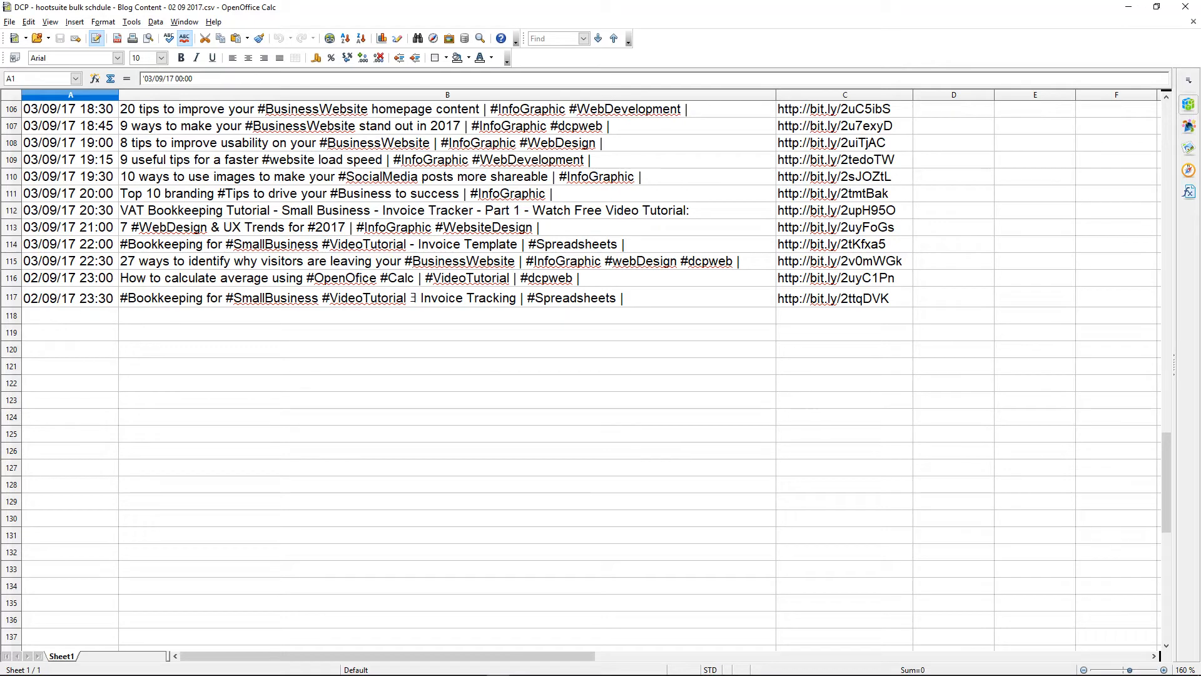
mouse_move(1156, 670)
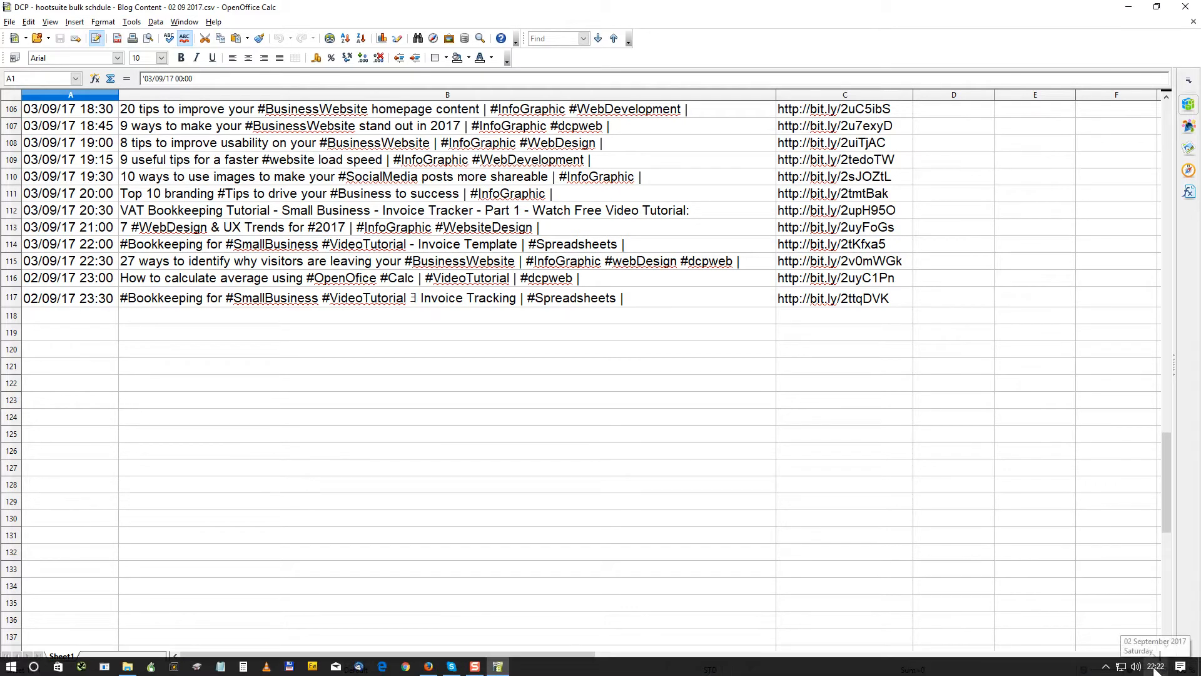
drag(94, 279, 90, 312)
click(87, 266)
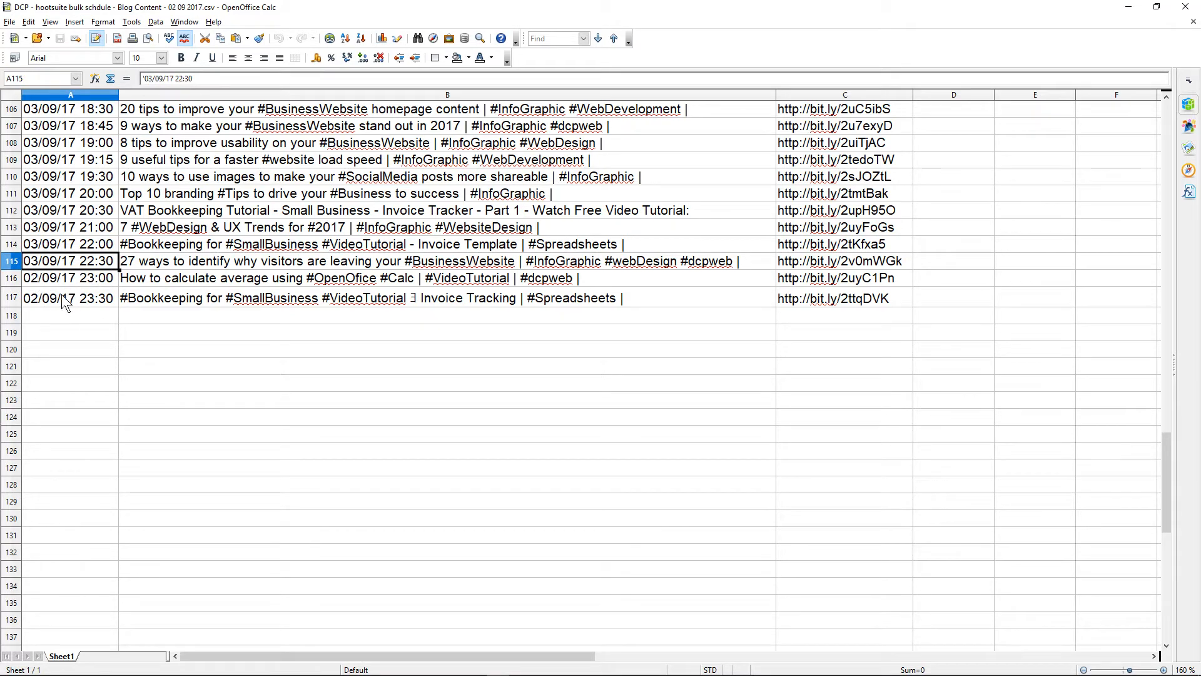
drag(56, 281, 55, 289)
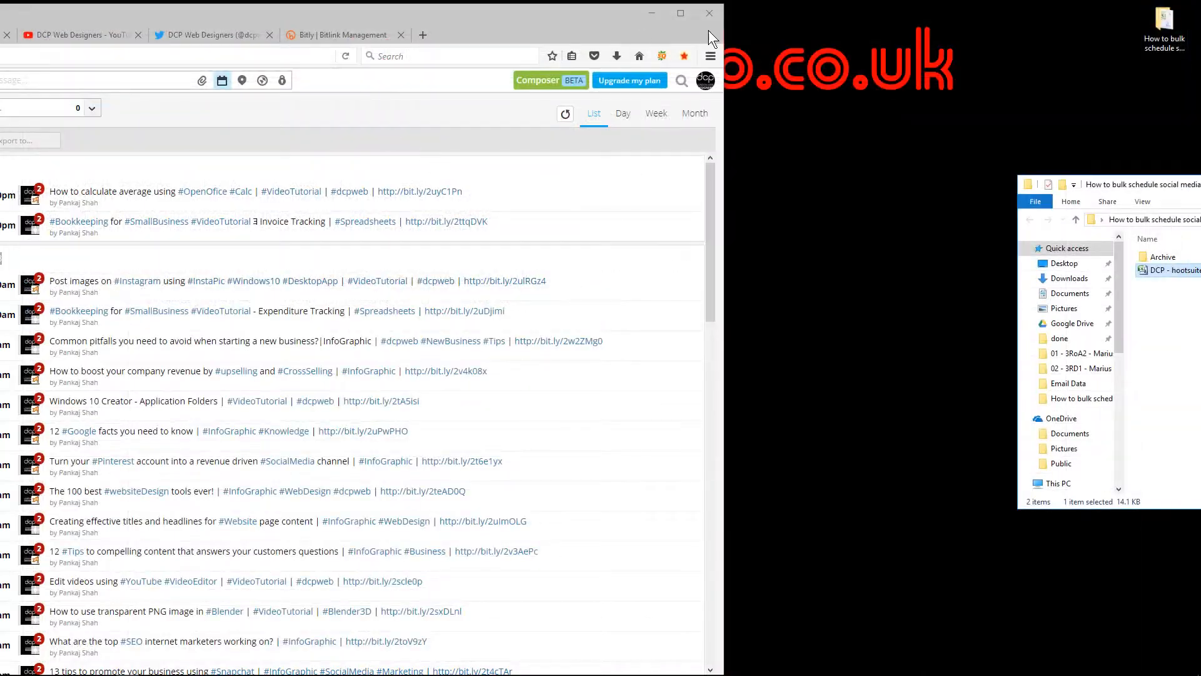
Return to Hootsuite's Publisher and review the Sunday, Sep 3 scheduled messages through to the last one.
click(681, 14)
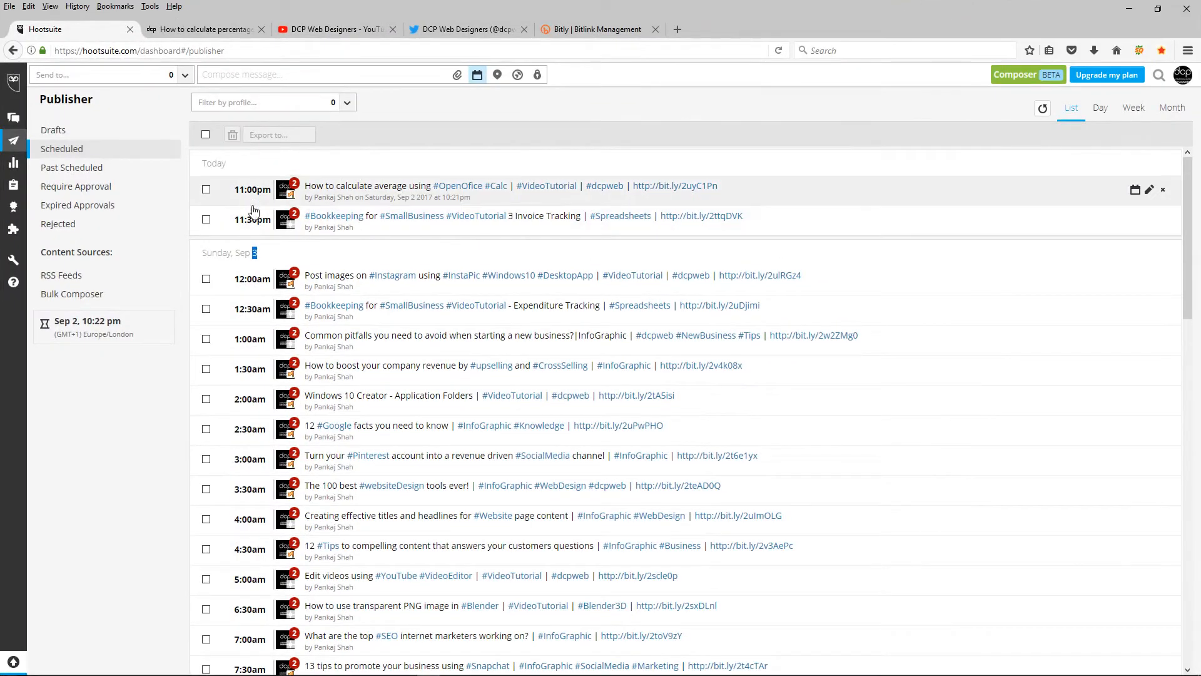
scroll(238, 323, down, 15)
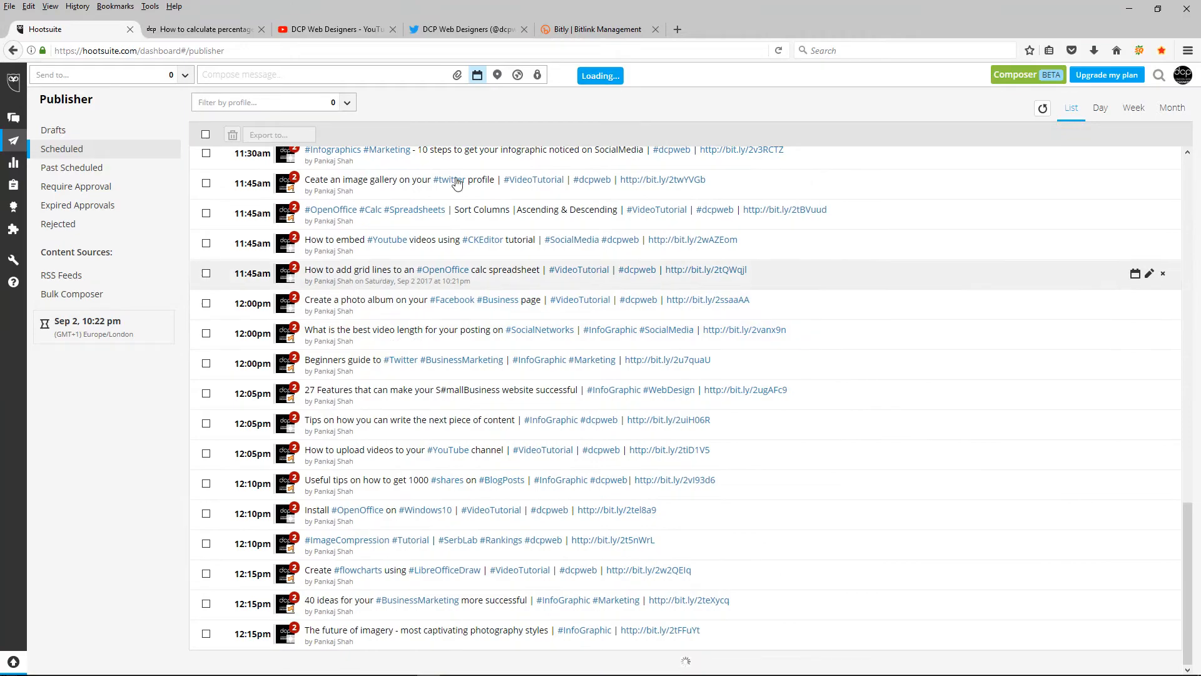
scroll(326, 563, down, 15)
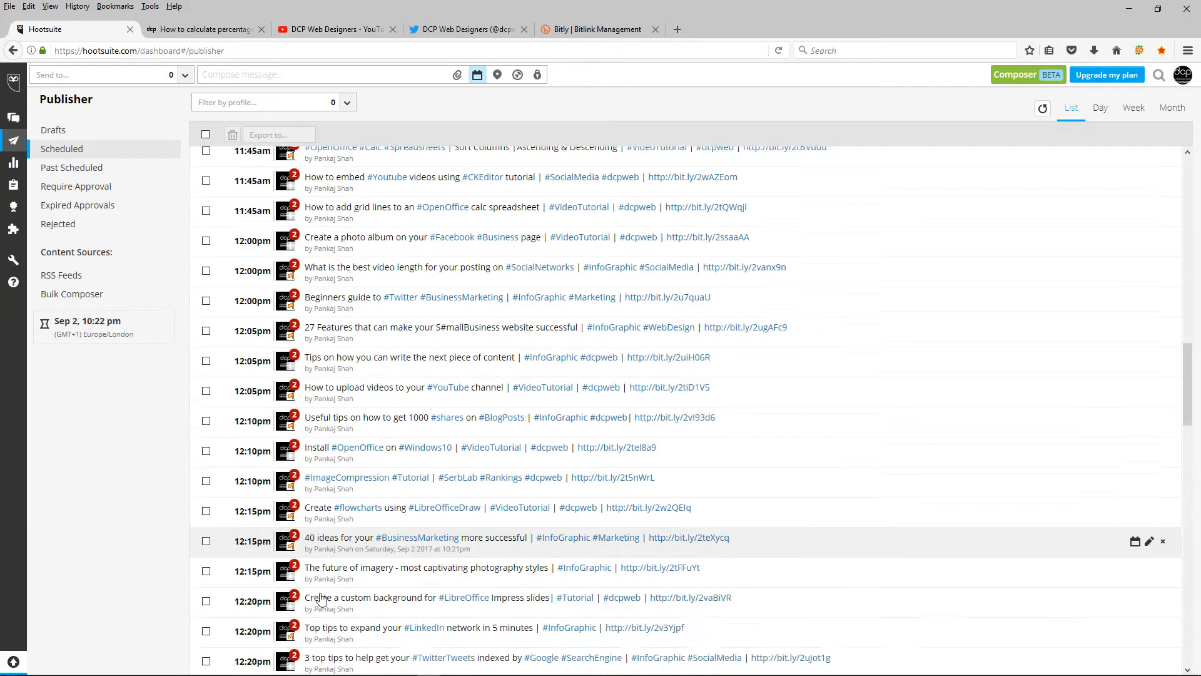
scroll(352, 556, down, 6)
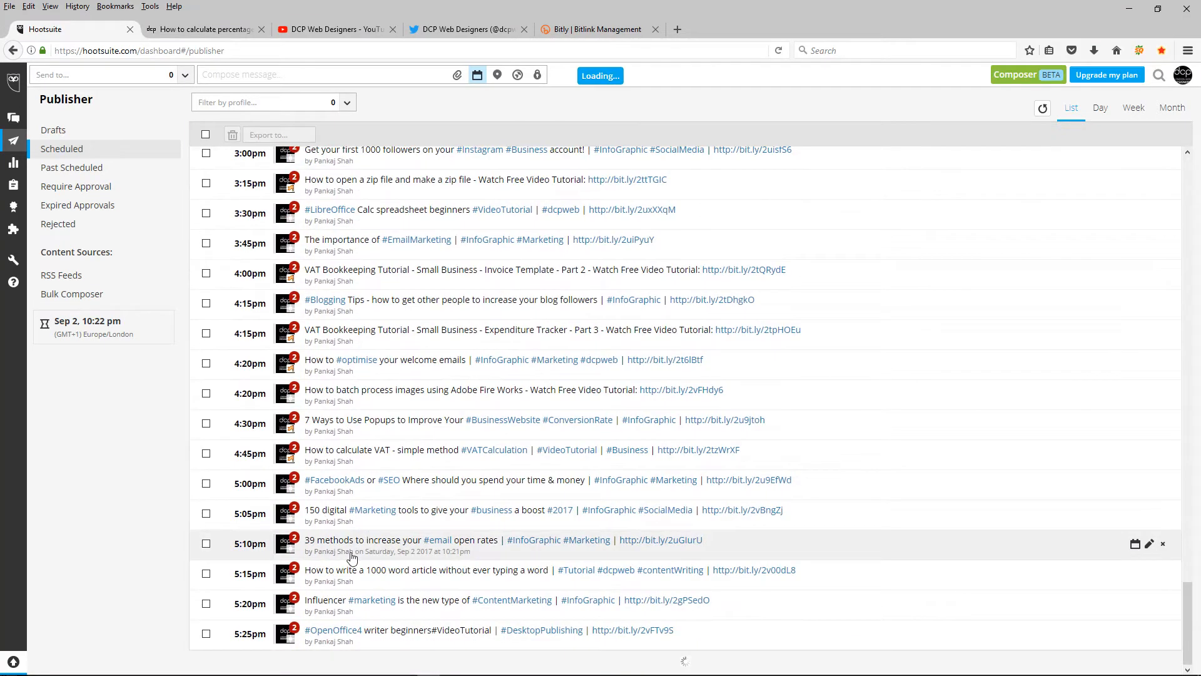
scroll(368, 512, down, 7)
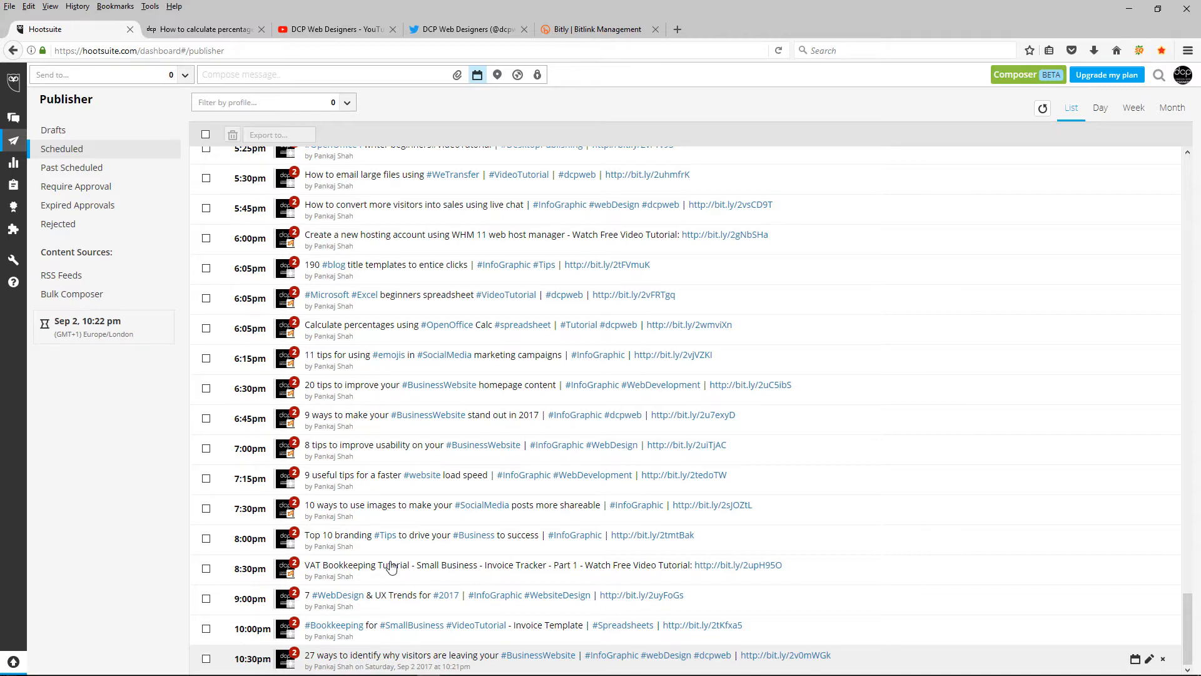
Switch to the File Explorer folder and copy the 02 09 2017 CSV file into the Archive folder.
click(1126, 11)
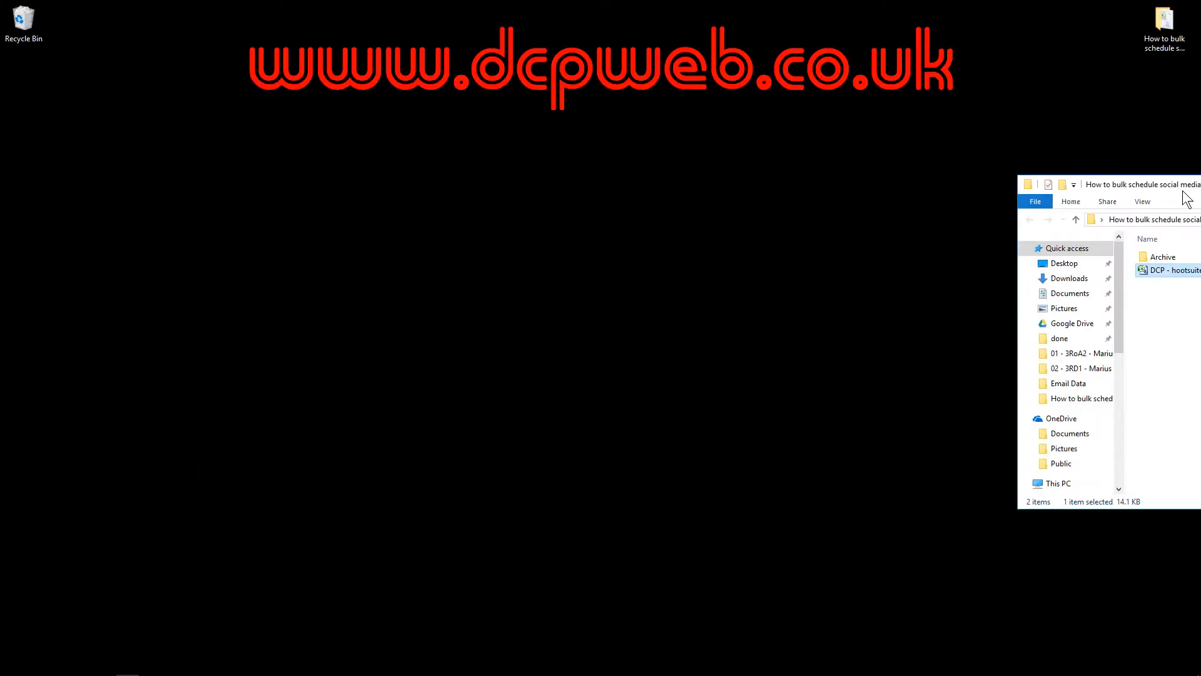
drag(1183, 192, 743, 181)
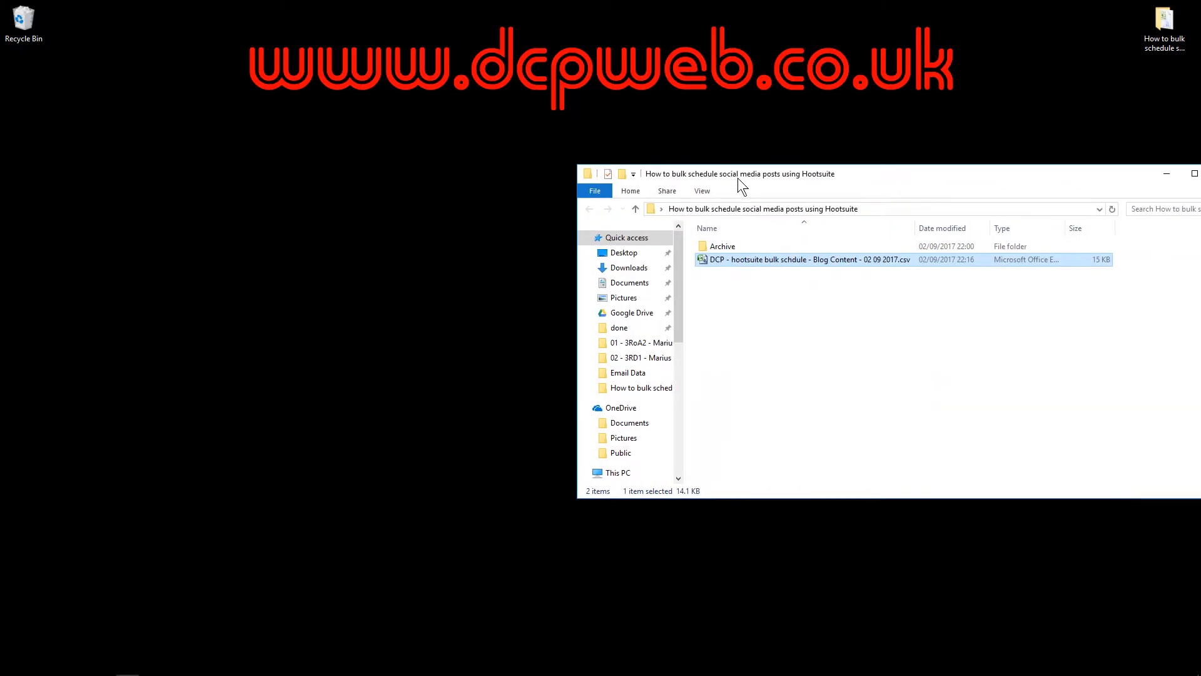
drag(787, 177, 675, 178)
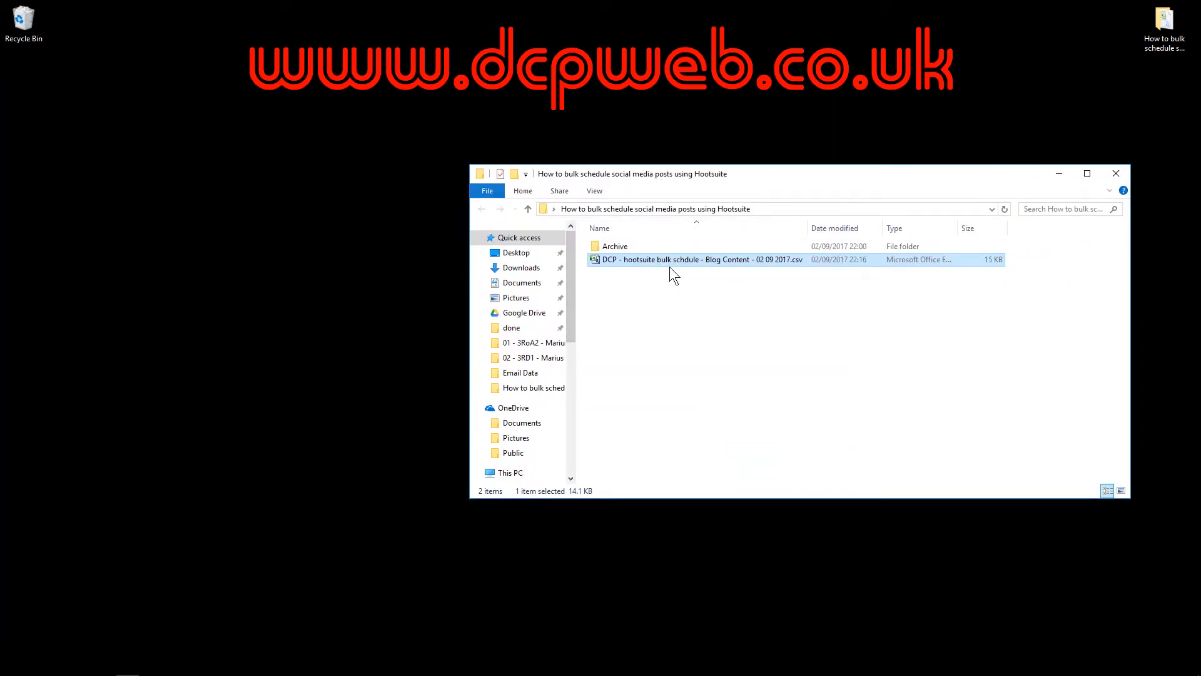
drag(663, 260, 635, 249)
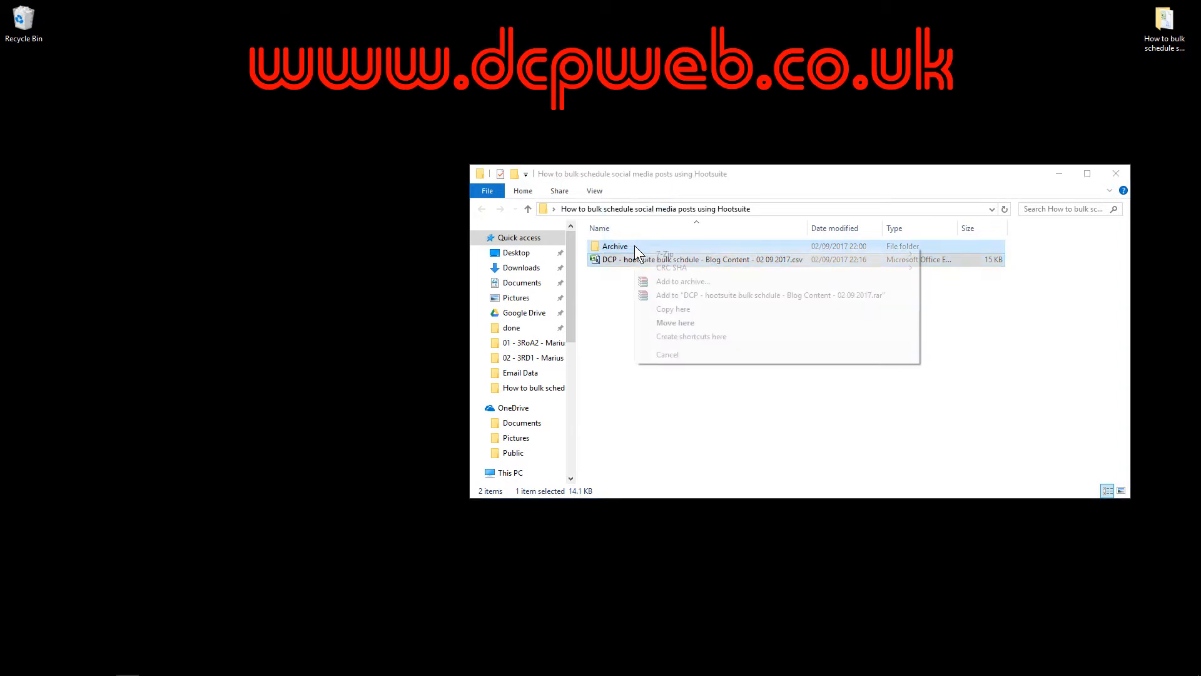
click(670, 307)
drag(606, 261, 604, 246)
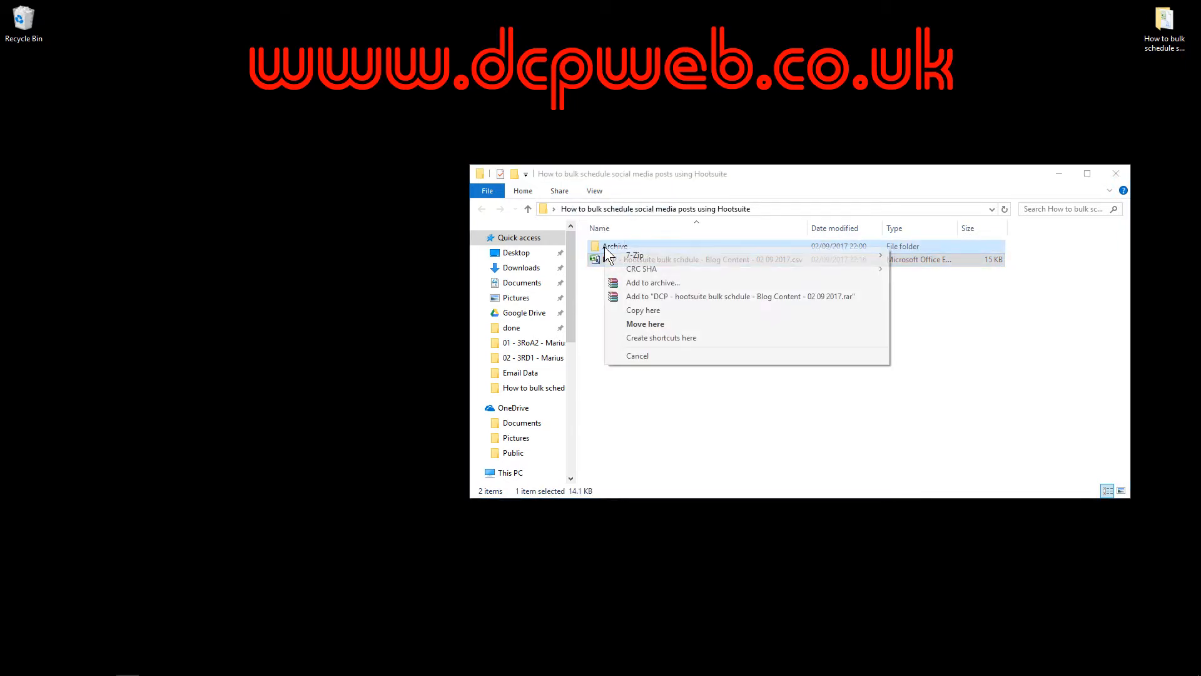
click(649, 308)
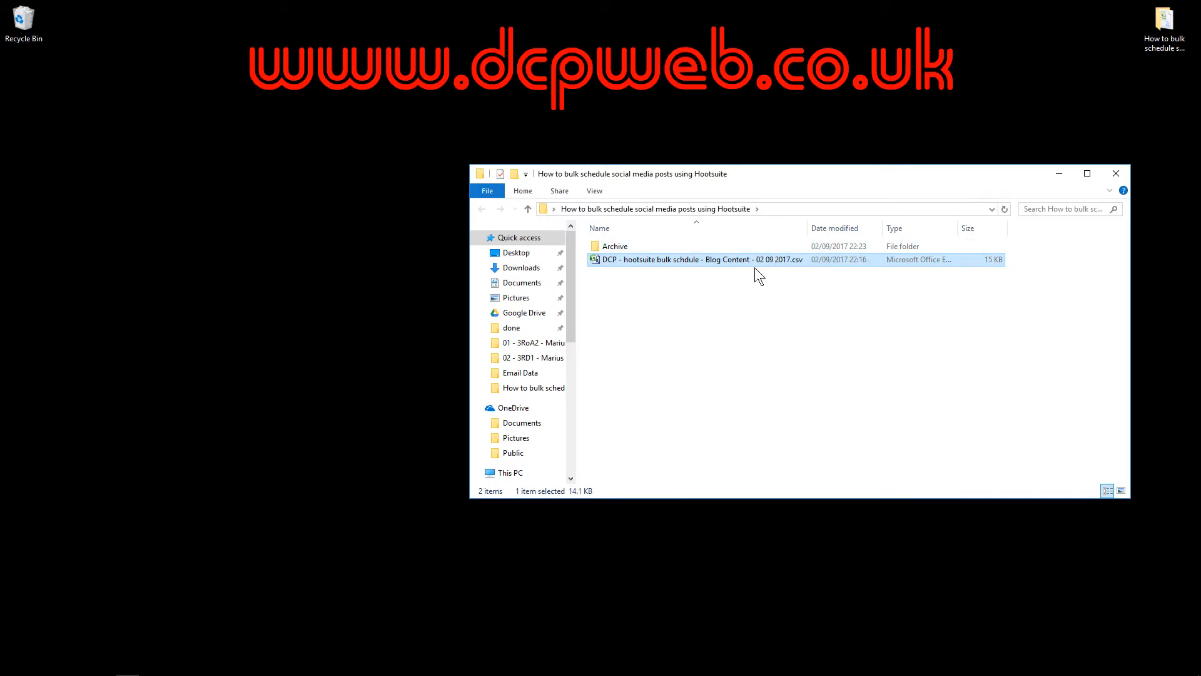
Rename the original CSV as "DCP - hootsuite bulk schdule - Blog Content - 03 09 2017.csv" and open it in Excel.
click(761, 258)
click(764, 259)
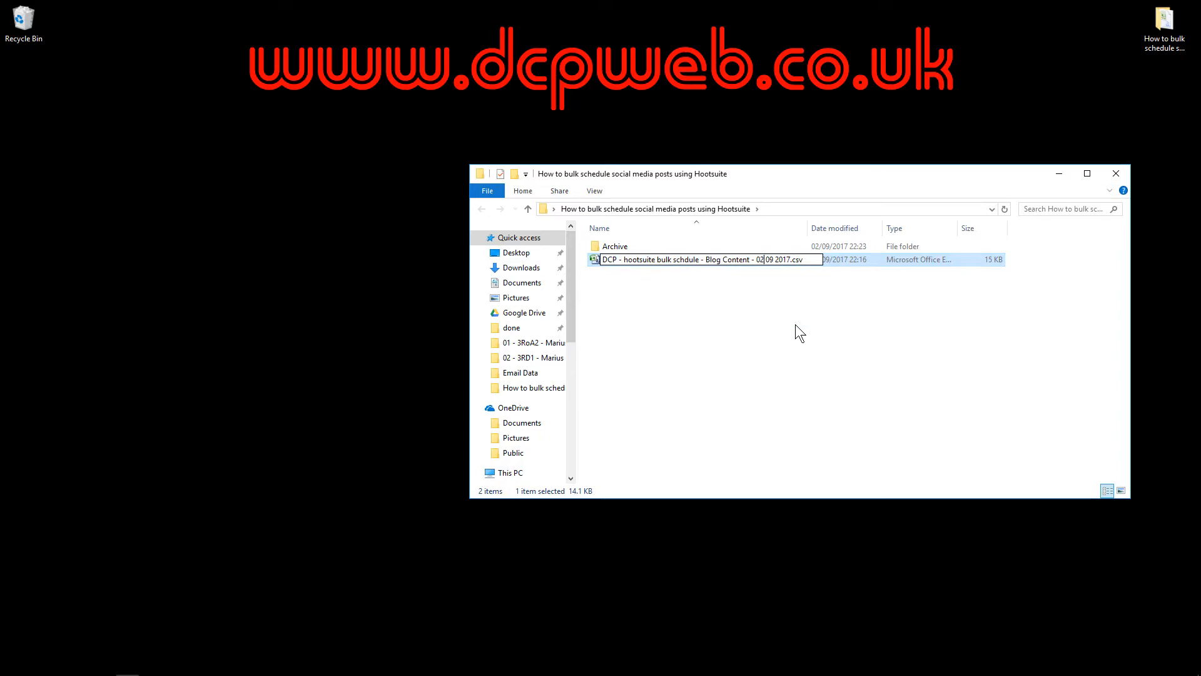
key(BackSpace)
text(3)
key(Return)
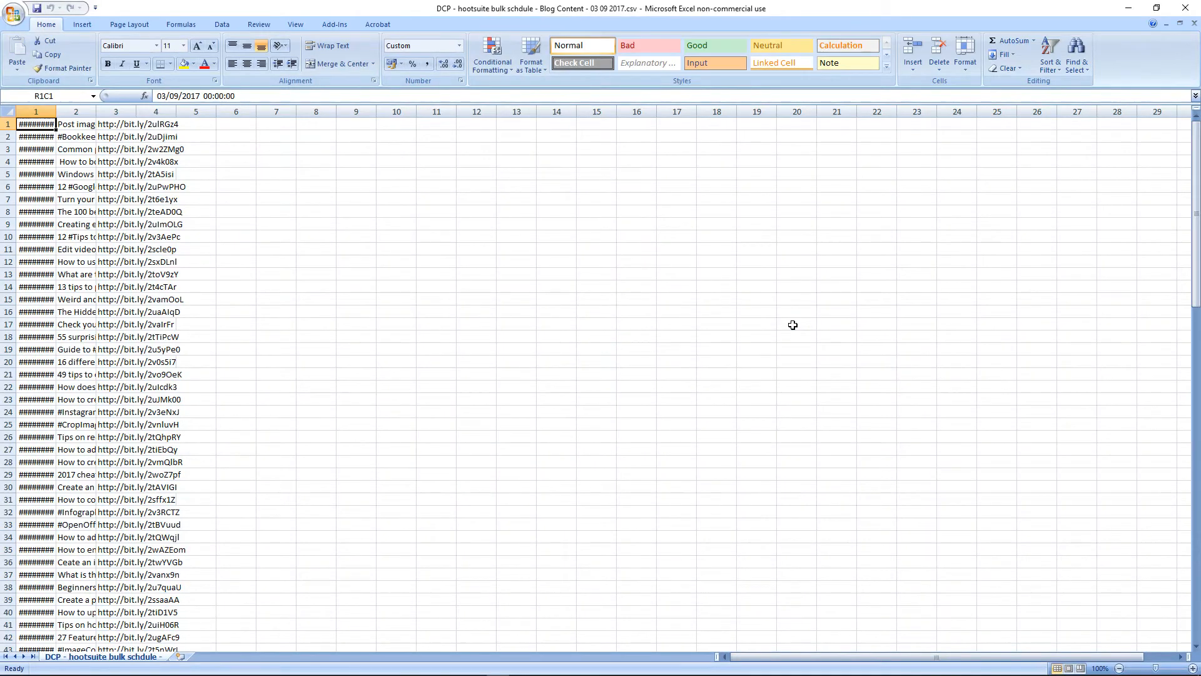
Auto-fit all column widths in the Excel sheet and close the workbook without saving.
click(8, 111)
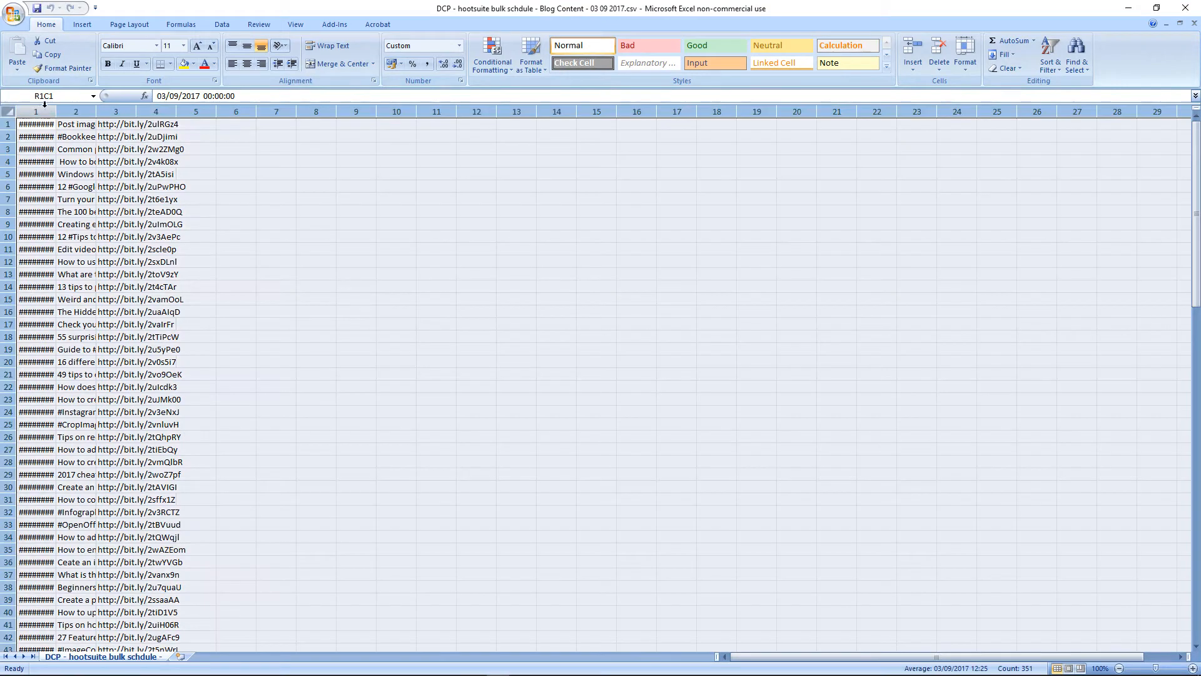
double_click(53, 110)
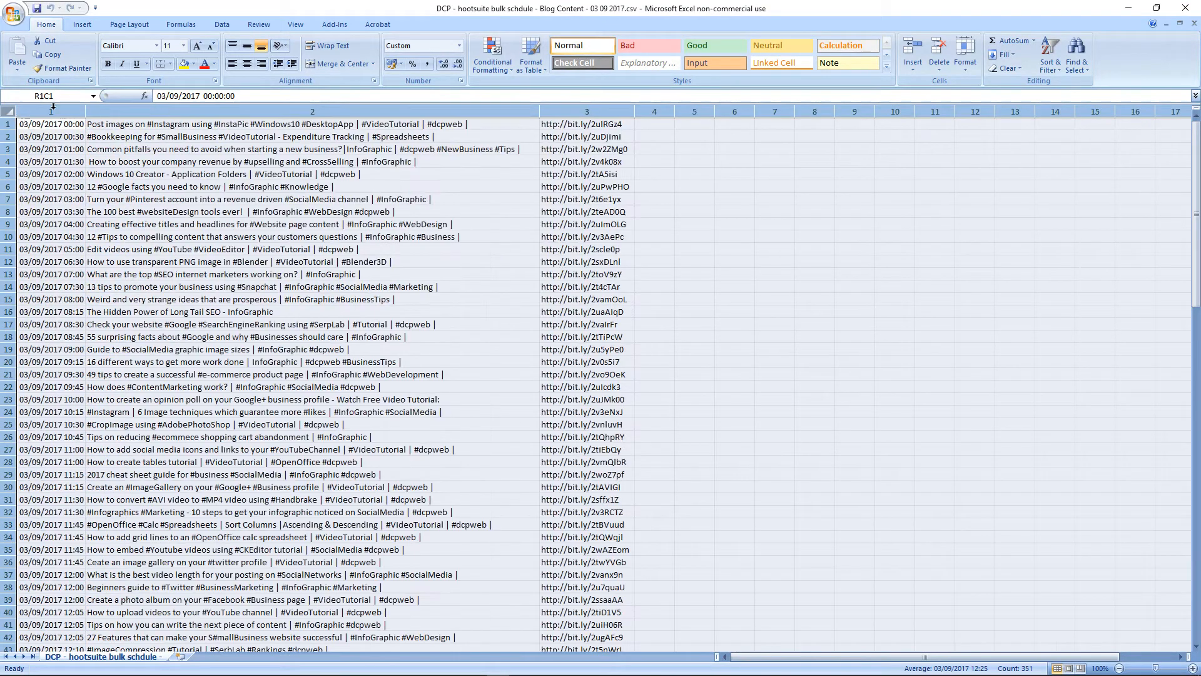
click(1185, 9)
click(601, 376)
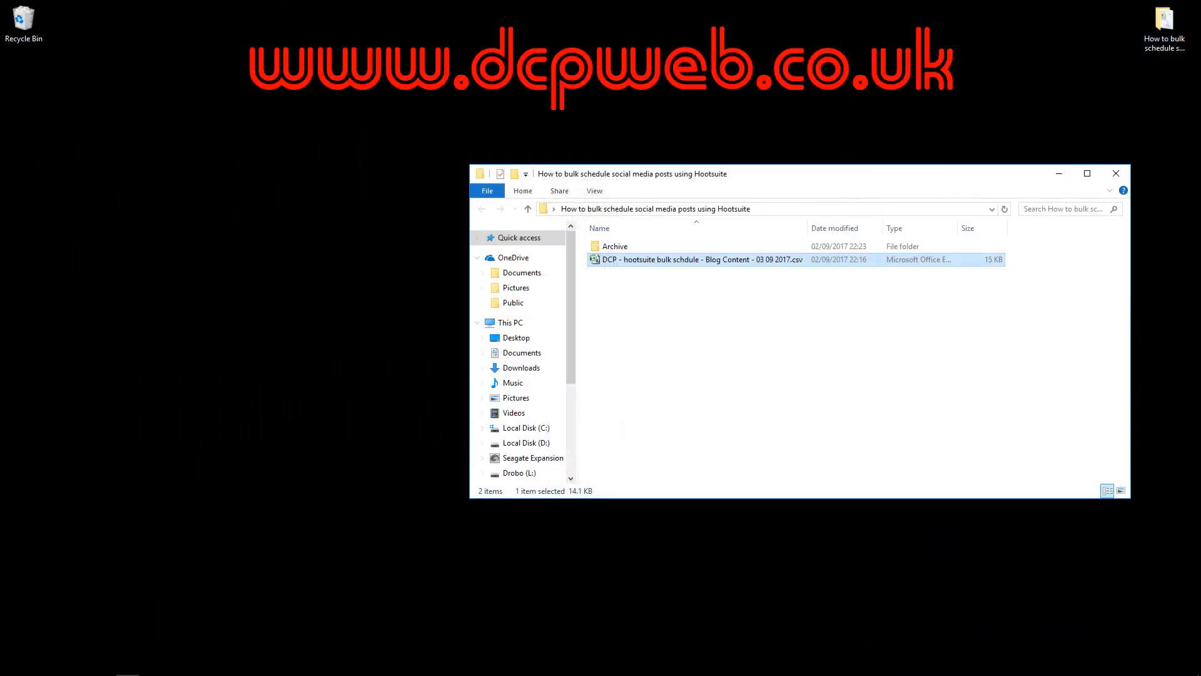
Launch OpenOffice Calc and load the 03 09 2017 CSV from the folder window, accepting the text import settings.
key(super)
click(490, 365)
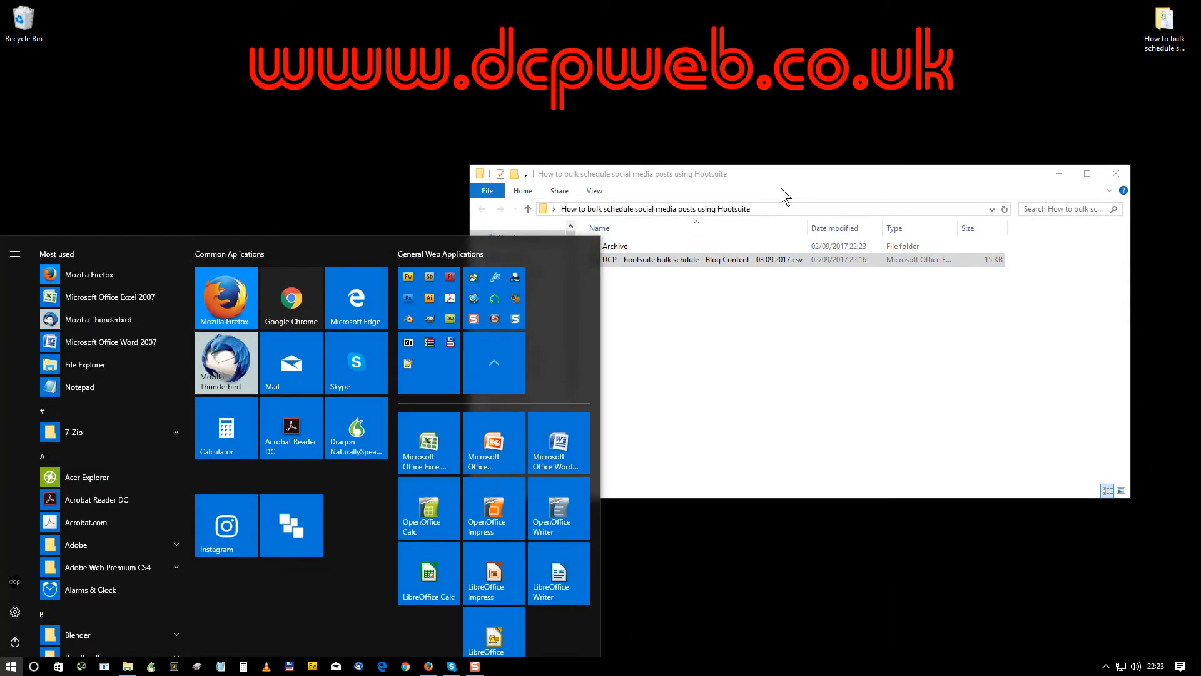
click(460, 479)
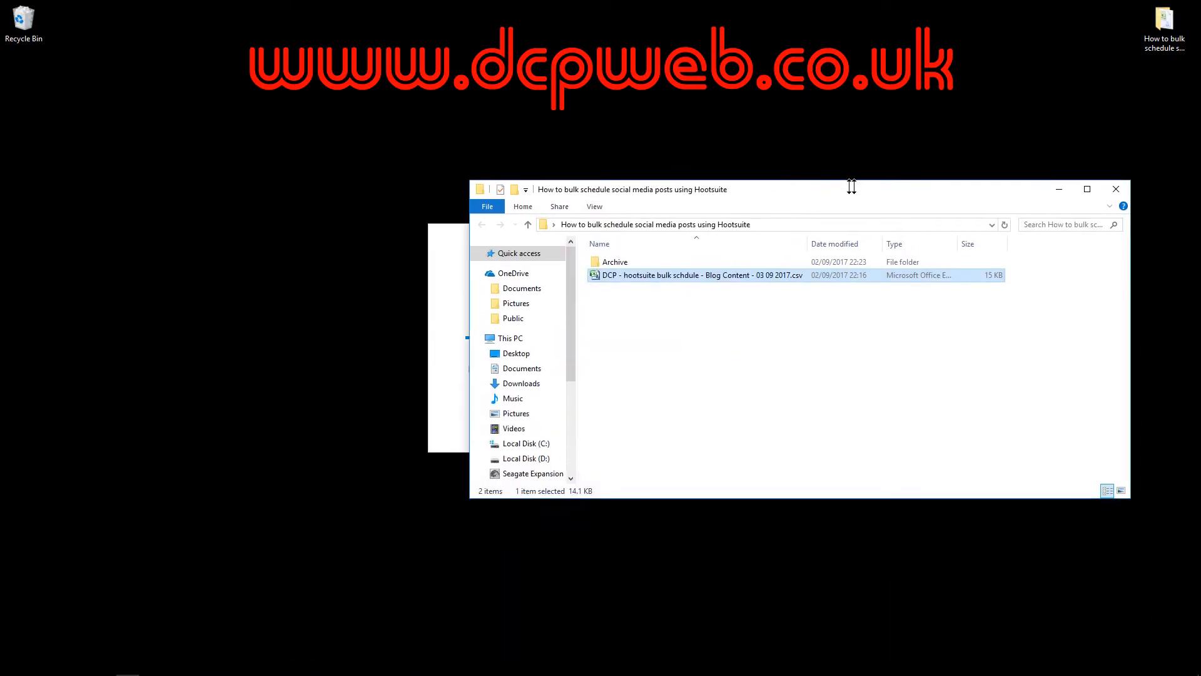
key(alt+Tab)
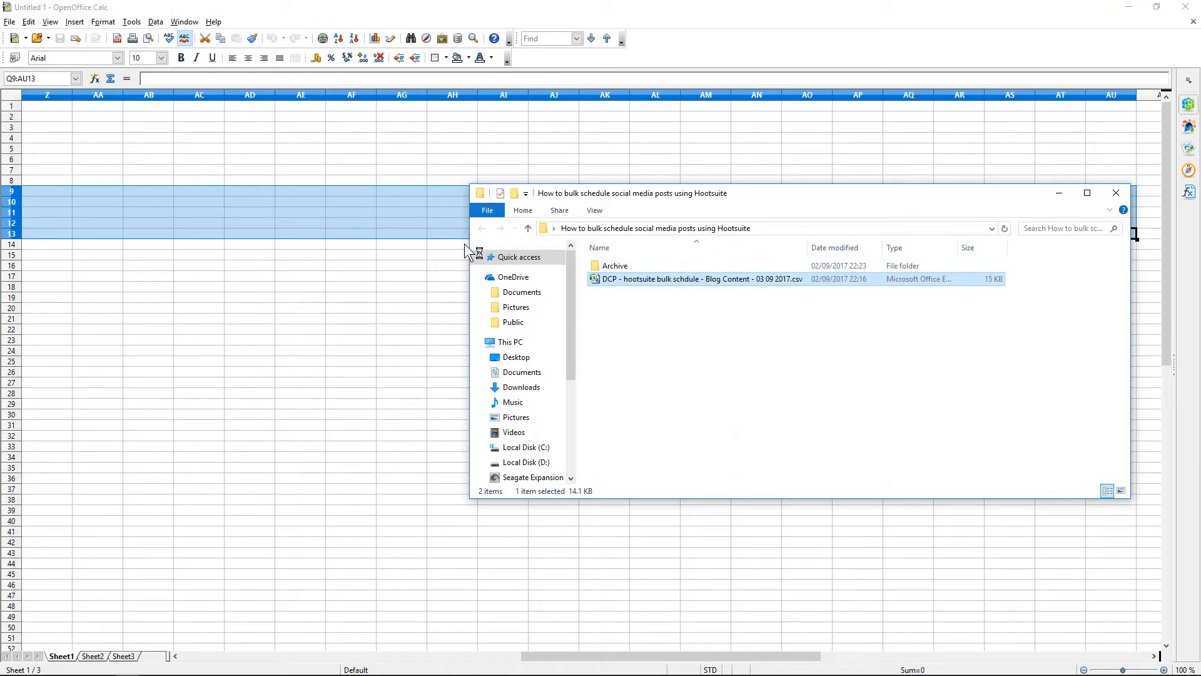
click(277, 227)
key(alt+Tab)
drag(604, 291, 241, 297)
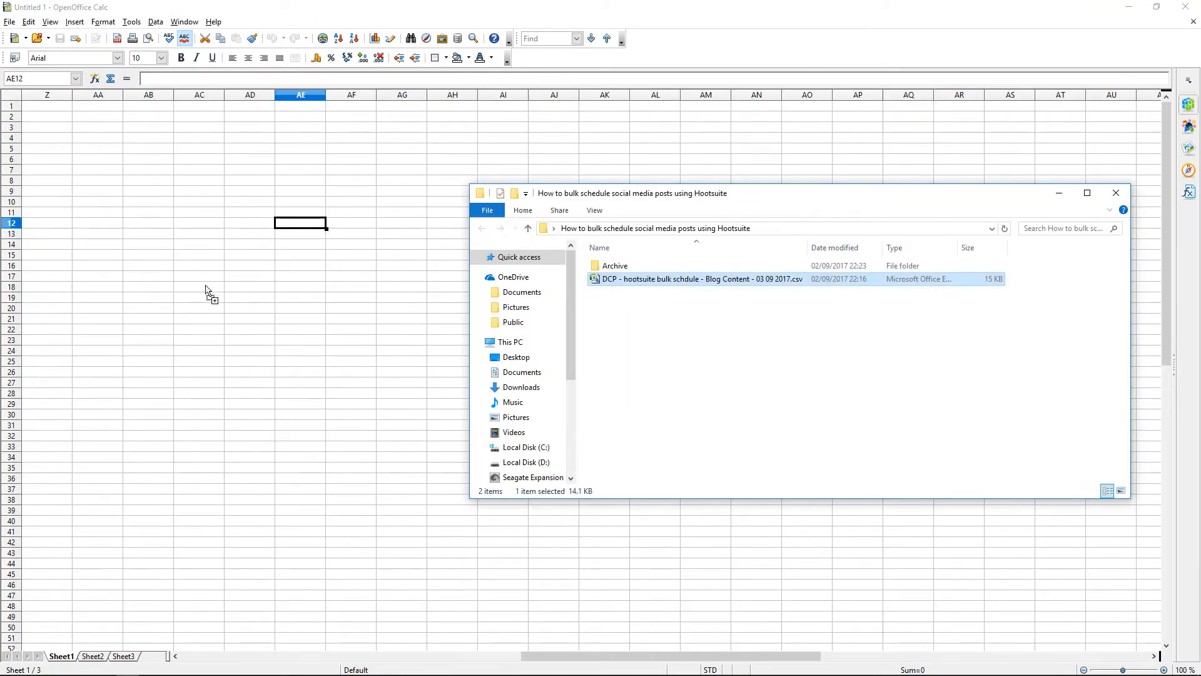
click(764, 181)
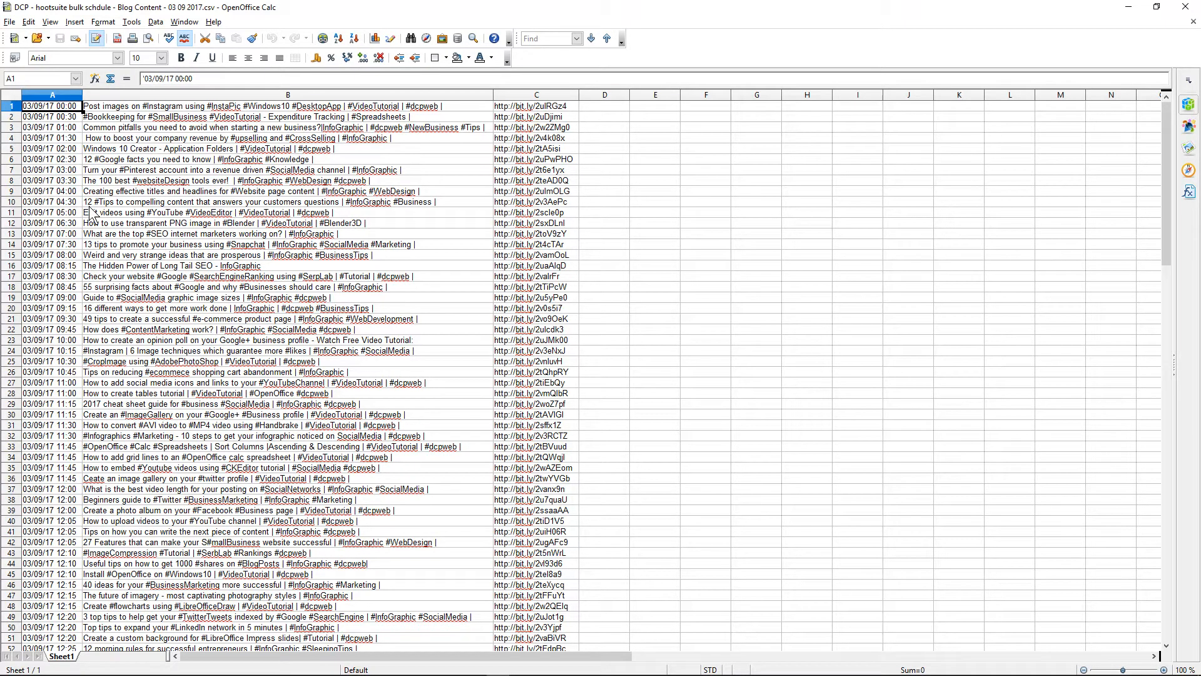
Move the messages and links in B1:C19 out of the schedule to a holding area starting at E18.
drag(244, 107, 522, 358)
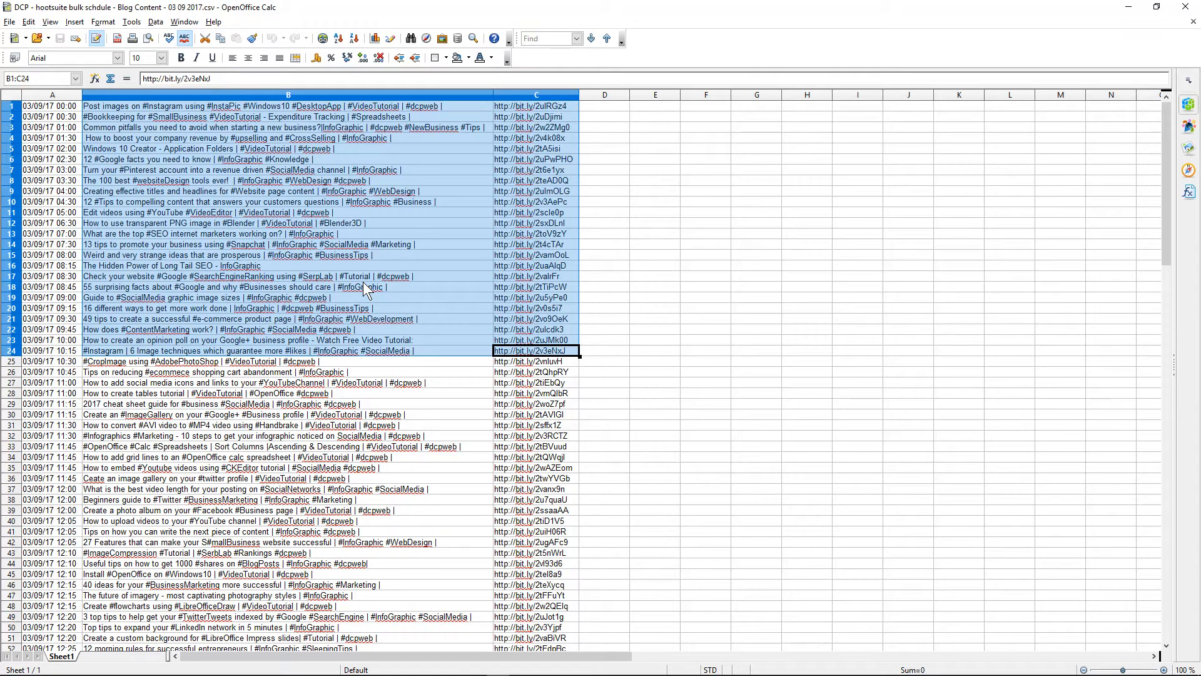
click(326, 194)
drag(320, 107, 519, 305)
key(Delete)
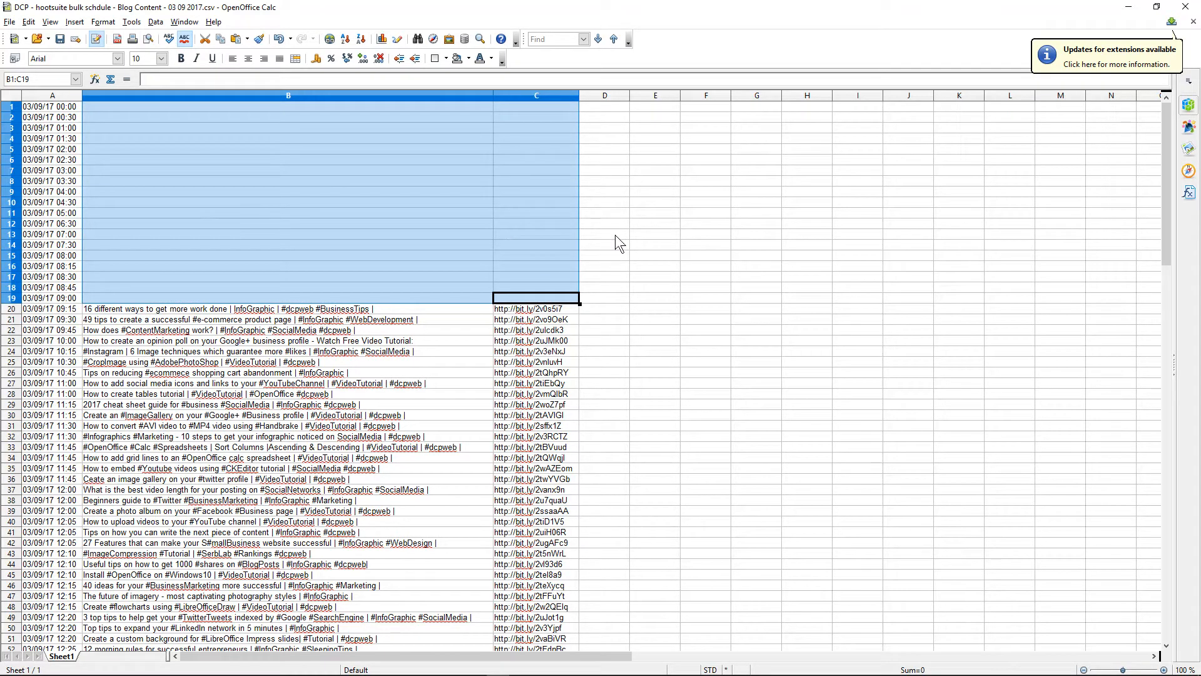
click(637, 283)
key(ctrl+v)
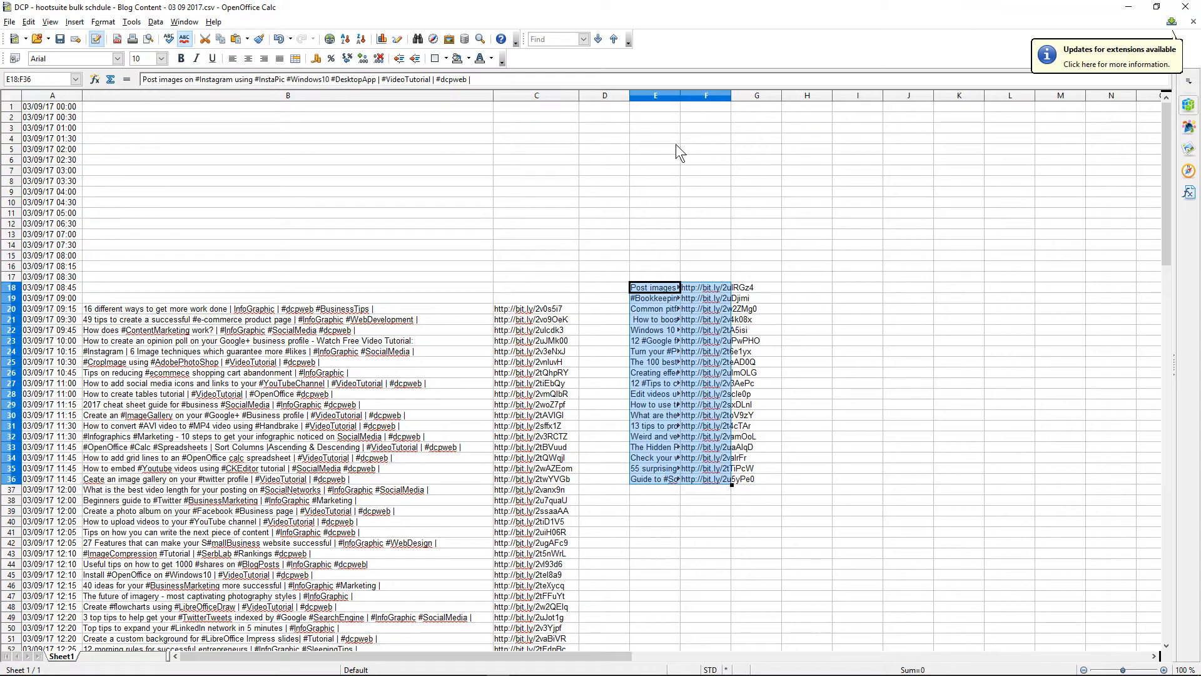
Move the messages and links in B20:C35 to the holding area starting at E43.
drag(336, 308, 505, 469)
key(ctrl+x)
scroll(714, 507, down, 4)
click(660, 426)
key(ctrl+v)
Move the messages and links in B36:C52 to the holding area starting at E62.
scroll(618, 463, down, 4)
drag(338, 225, 503, 394)
key(ctrl+x)
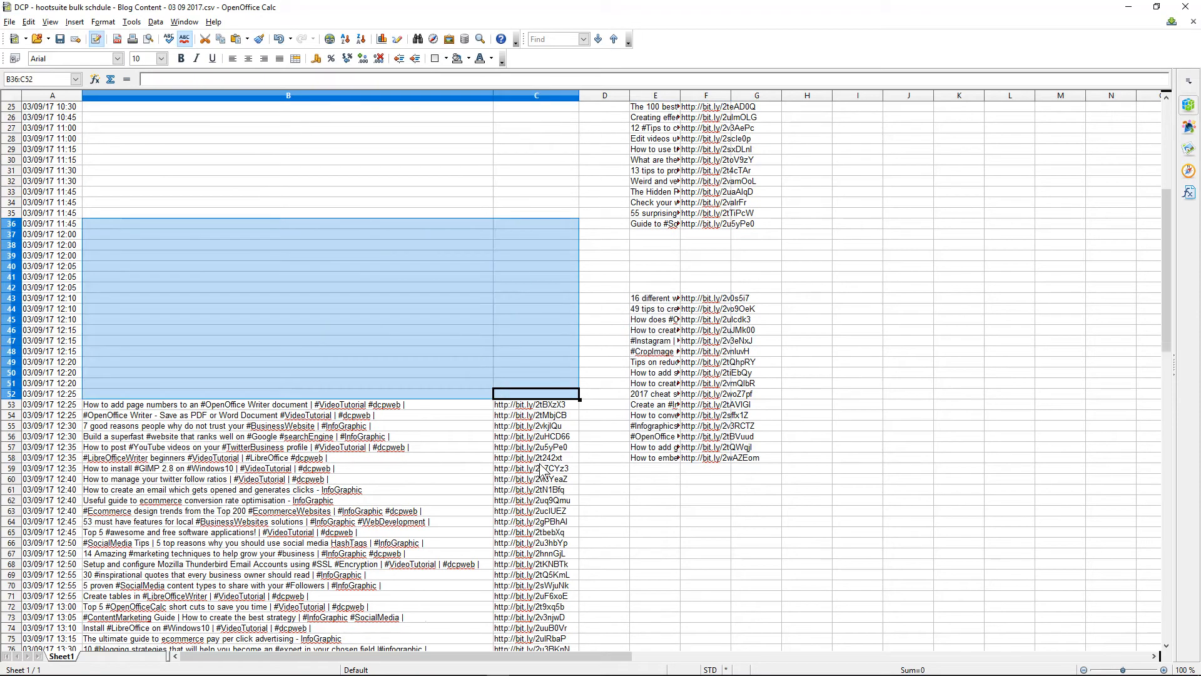
scroll(539, 469, down, 4)
click(638, 400)
key(ctrl+v)
Move the messages and links in B53:C71 to the holding area starting at E85.
scroll(609, 434, down, 3)
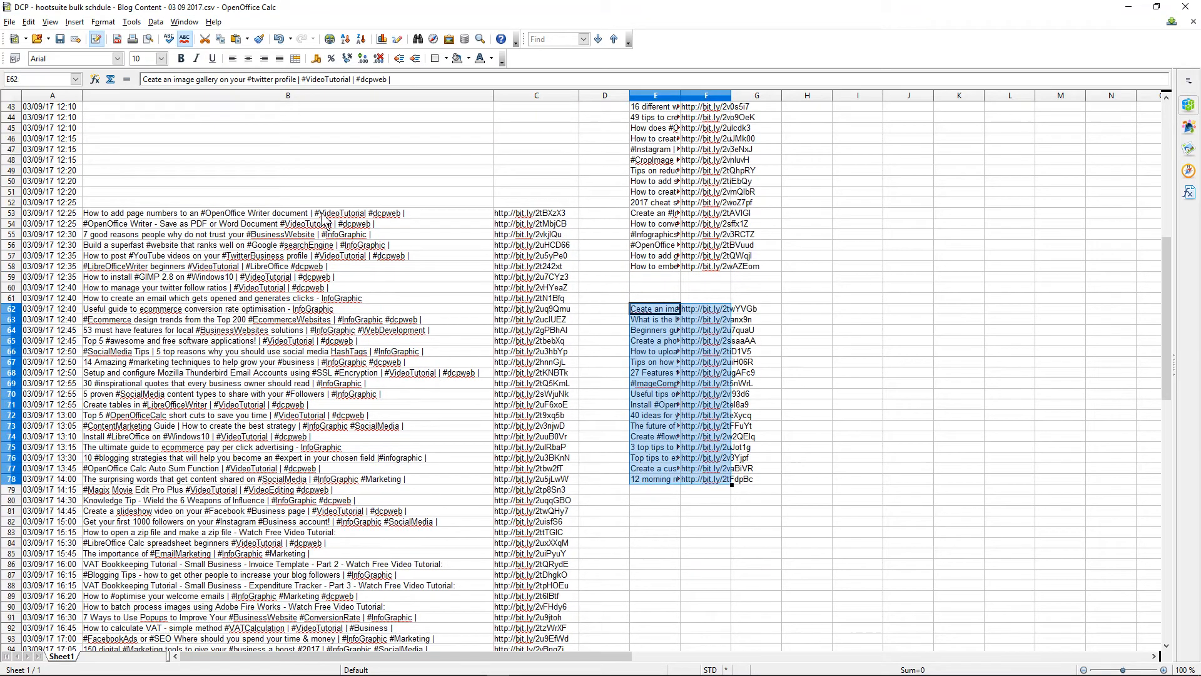
drag(324, 220, 532, 404)
key(ctrl+x)
scroll(651, 453, down, 3)
click(653, 458)
key(ctrl+v)
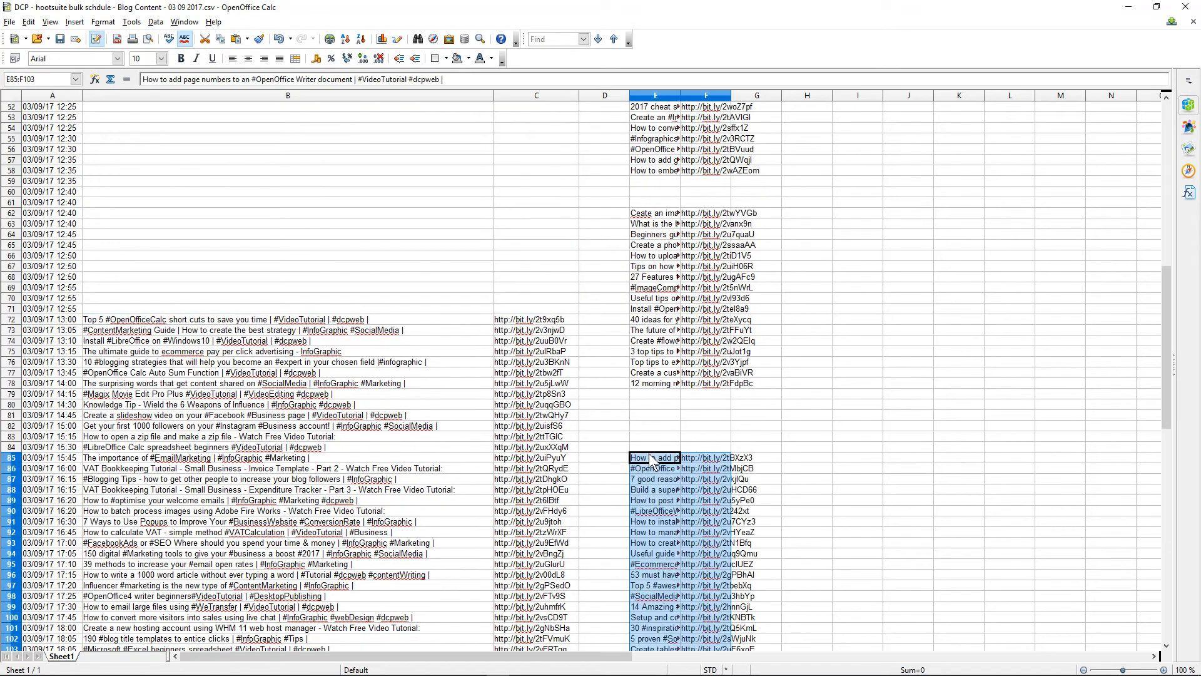
Move the messages and links in B72:C88 to the holding area starting at E108.
scroll(651, 453, down, 5)
drag(289, 163, 515, 338)
key(ctrl+x)
click(650, 542)
key(ctrl+v)
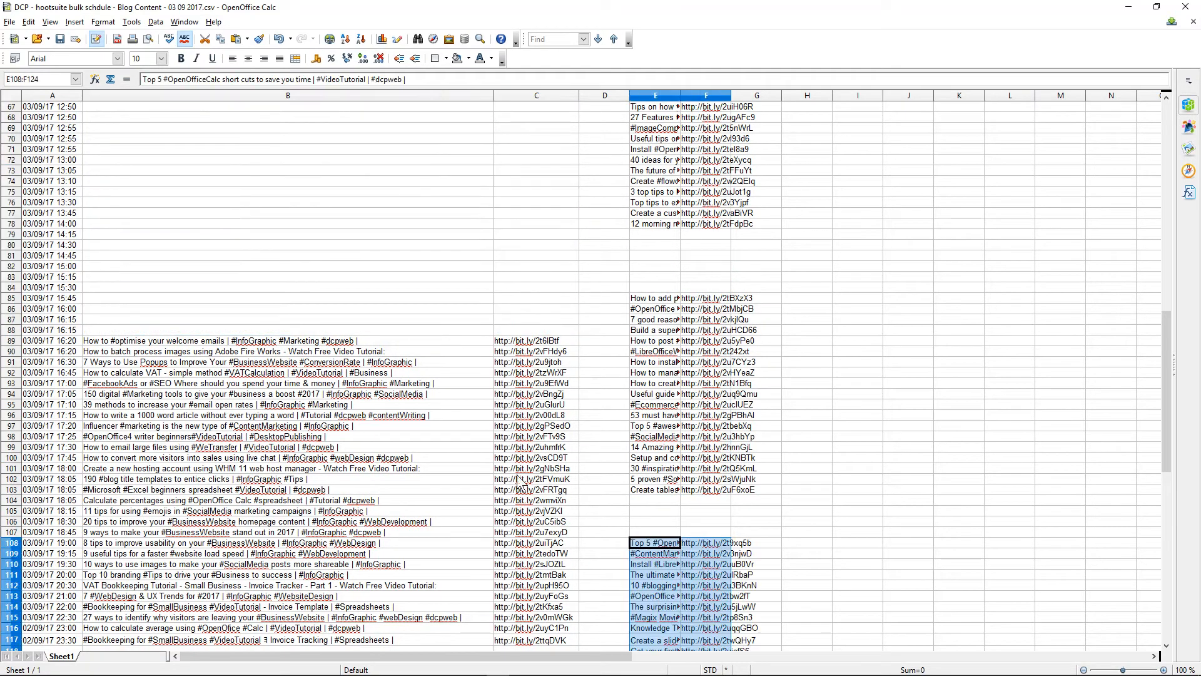
Move the last block of messages and links, B89:C117, to the start of the schedule at B1.
scroll(346, 406, down, 2)
drag(275, 277, 511, 577)
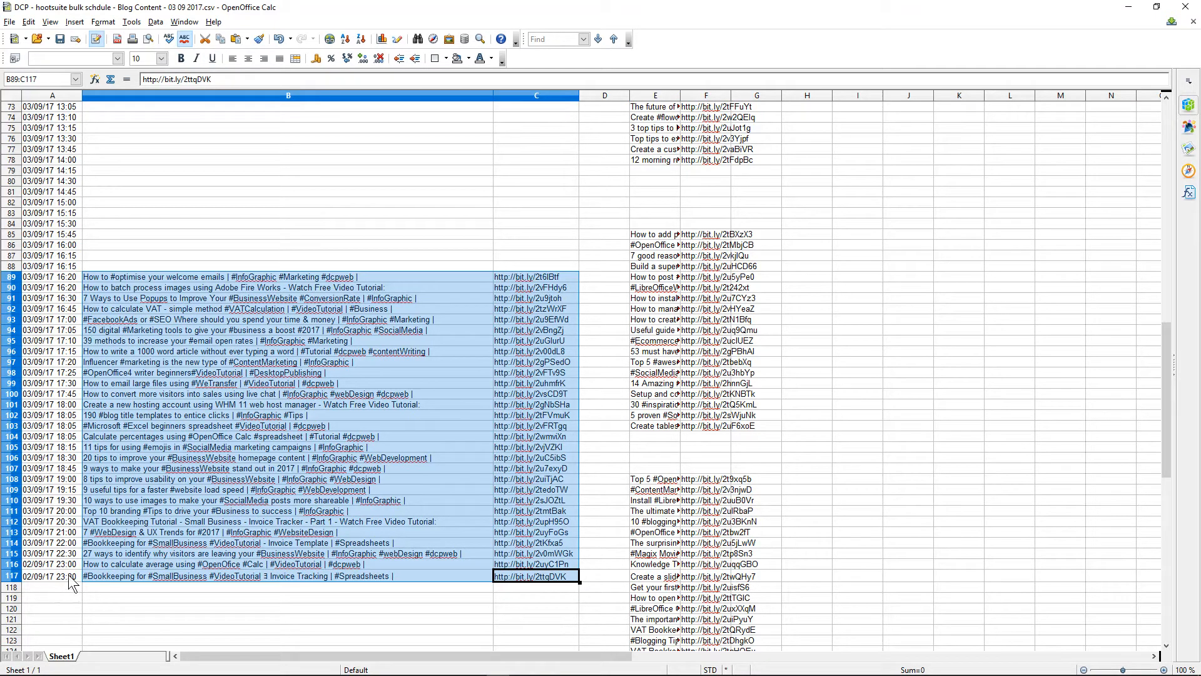
key(ctrl+x)
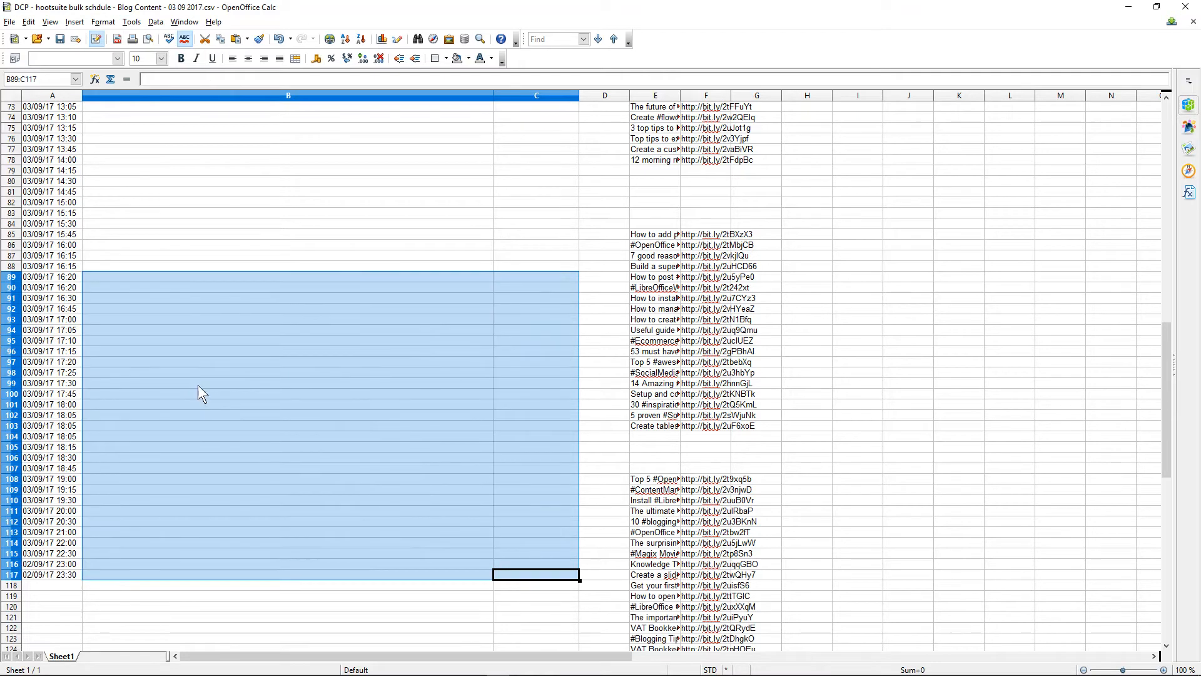
scroll(198, 384, up, 20)
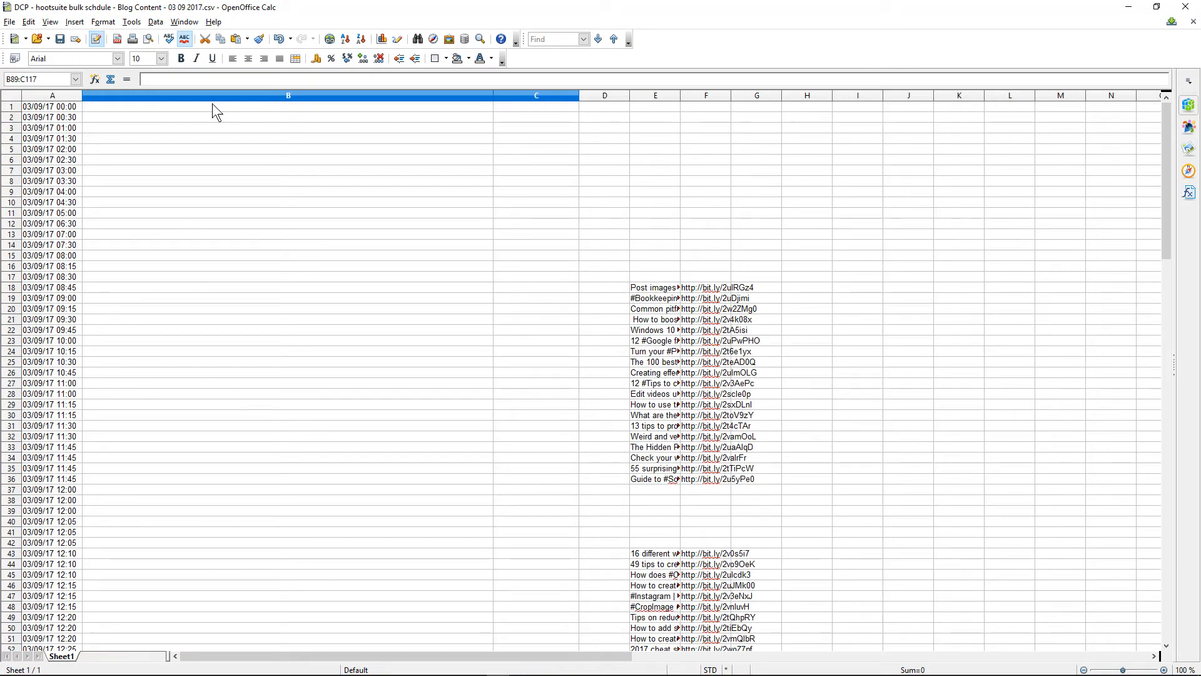
click(212, 104)
key(ctrl+v)
Move the held block starting at E62, rows 62 to 78, back into the schedule at B30.
scroll(665, 311, down, 11)
drag(653, 405, 738, 577)
key(ctrl+x)
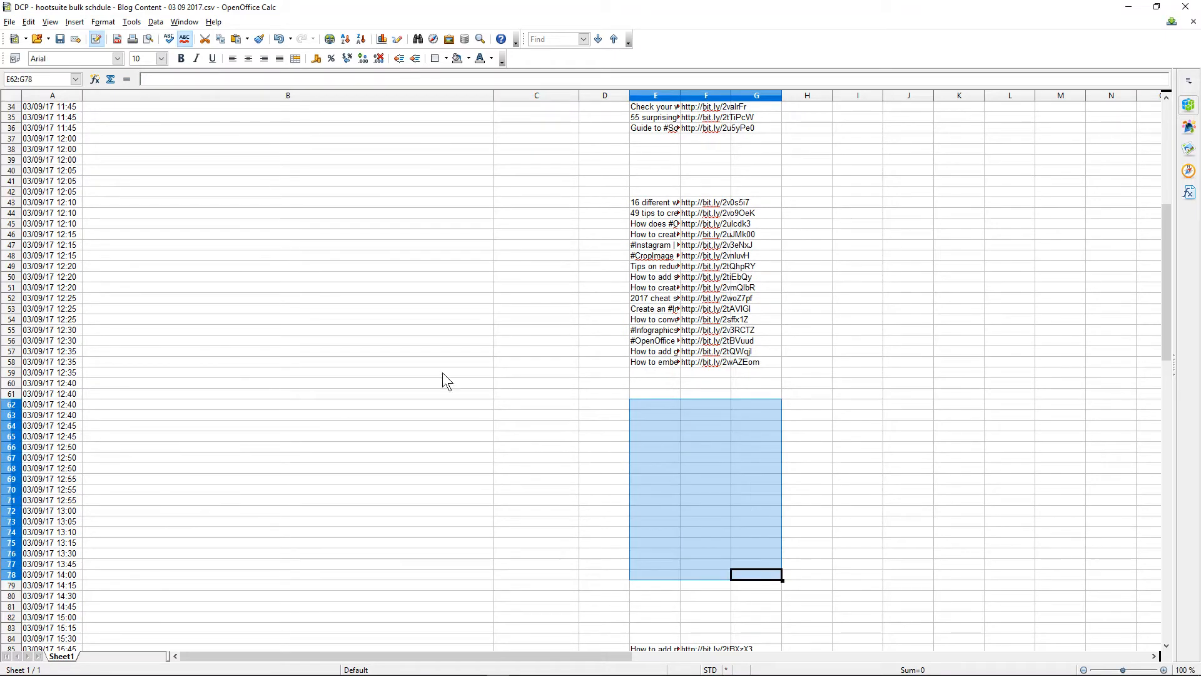
scroll(441, 372, up, 9)
click(189, 351)
key(ctrl+v)
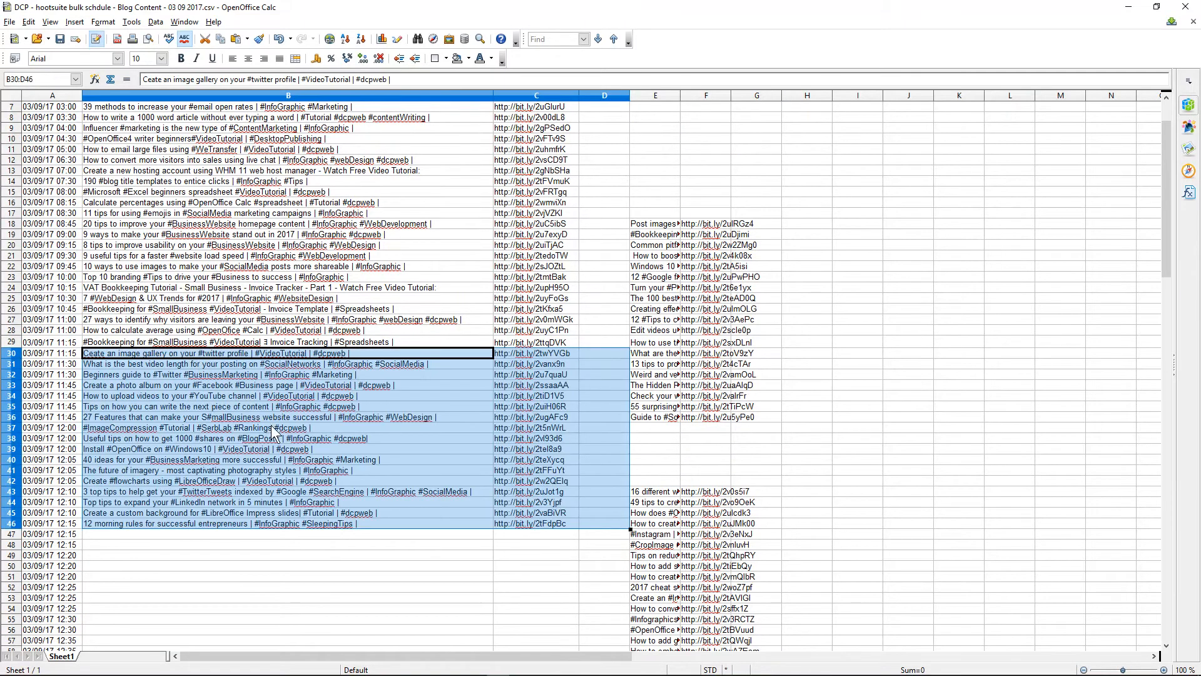
Move the held block E108:F124 back into the schedule at B47.
scroll(644, 411, down, 13)
scroll(644, 411, down, 13)
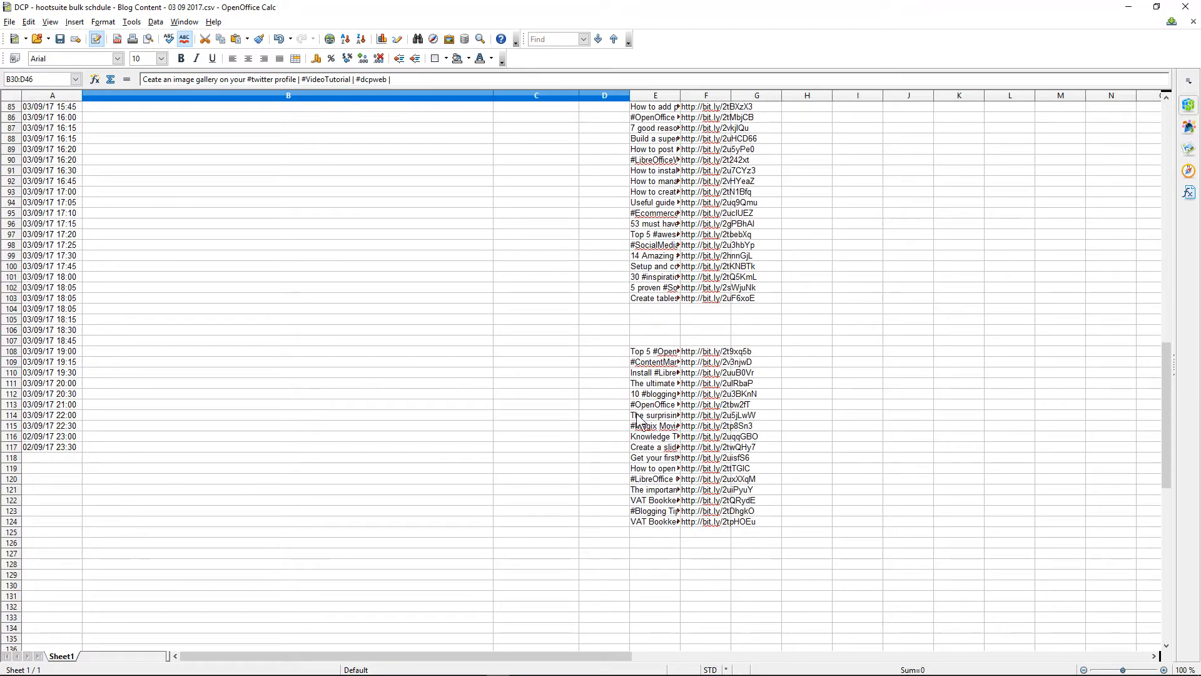
drag(645, 352, 731, 524)
key(ctrl+x)
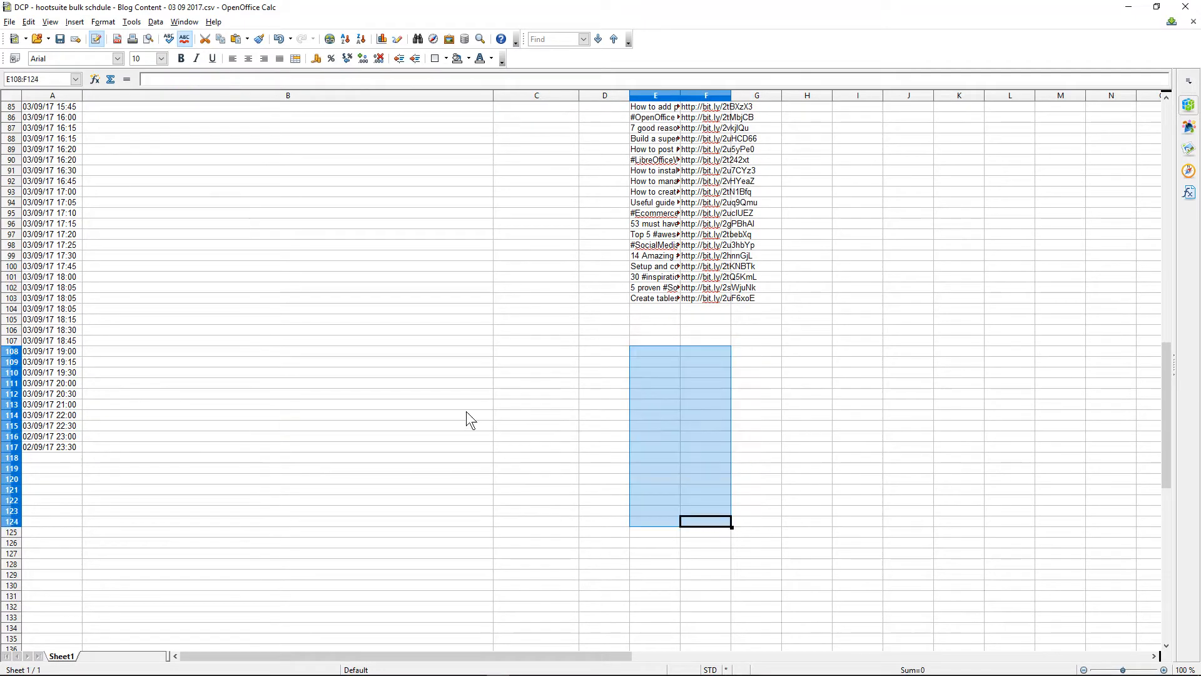
scroll(279, 354, up, 18)
click(191, 275)
key(ctrl+v)
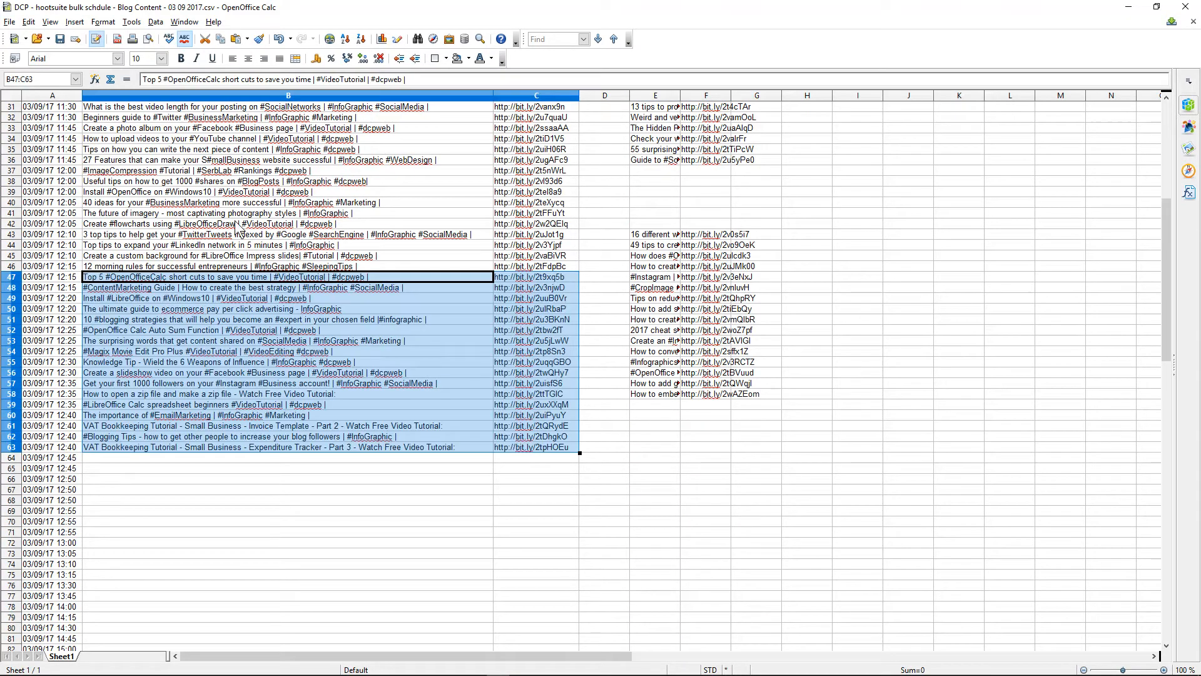
Move the held block E18:F36 back into the schedule at B64.
scroll(688, 282, up, 8)
drag(647, 216, 720, 411)
click(645, 222)
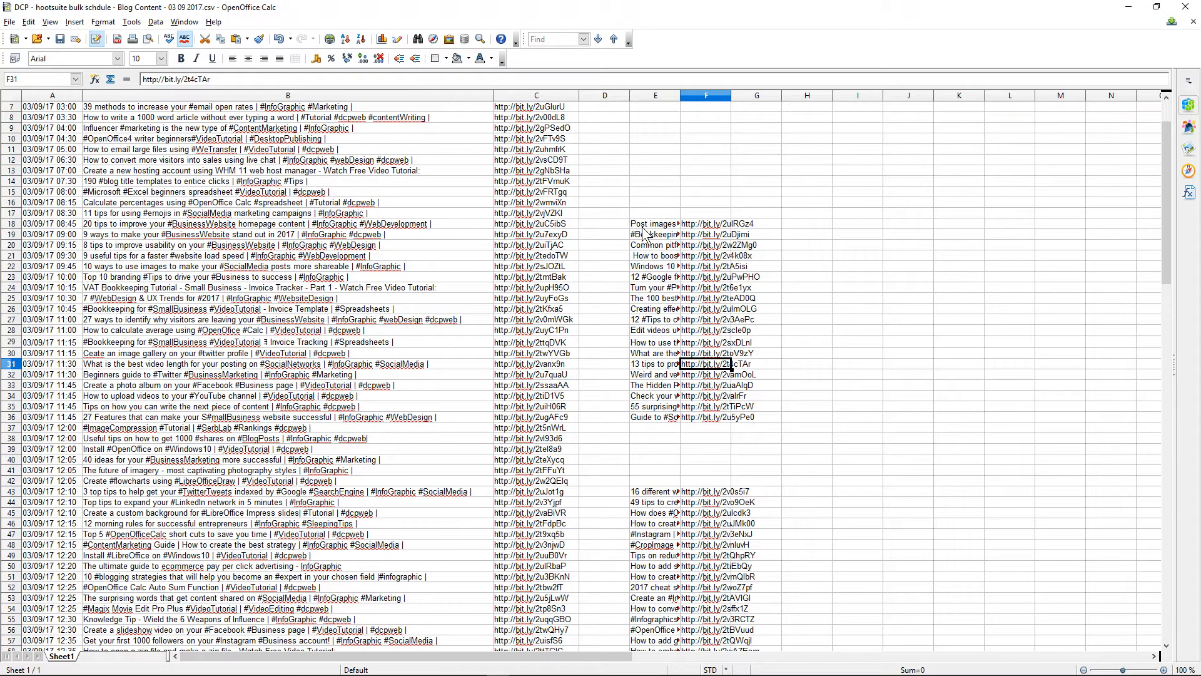
drag(644, 229, 707, 414)
key(ctrl+x)
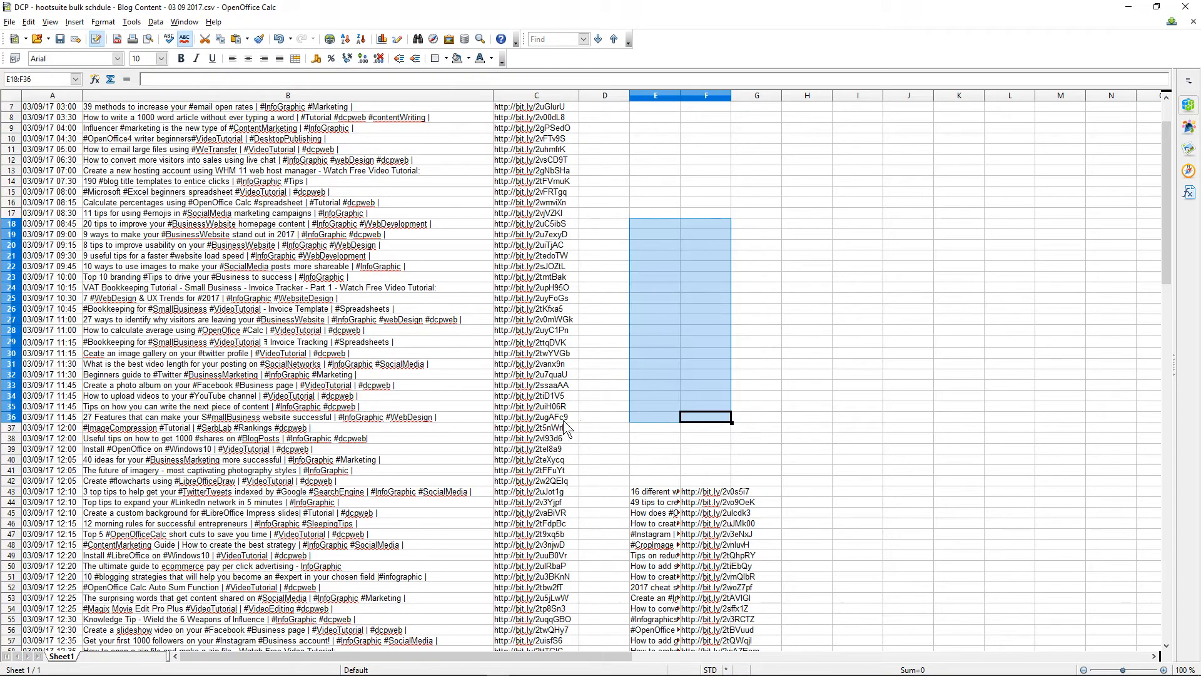
scroll(473, 446, down, 8)
scroll(291, 370, down, 6)
click(236, 268)
key(ctrl+v)
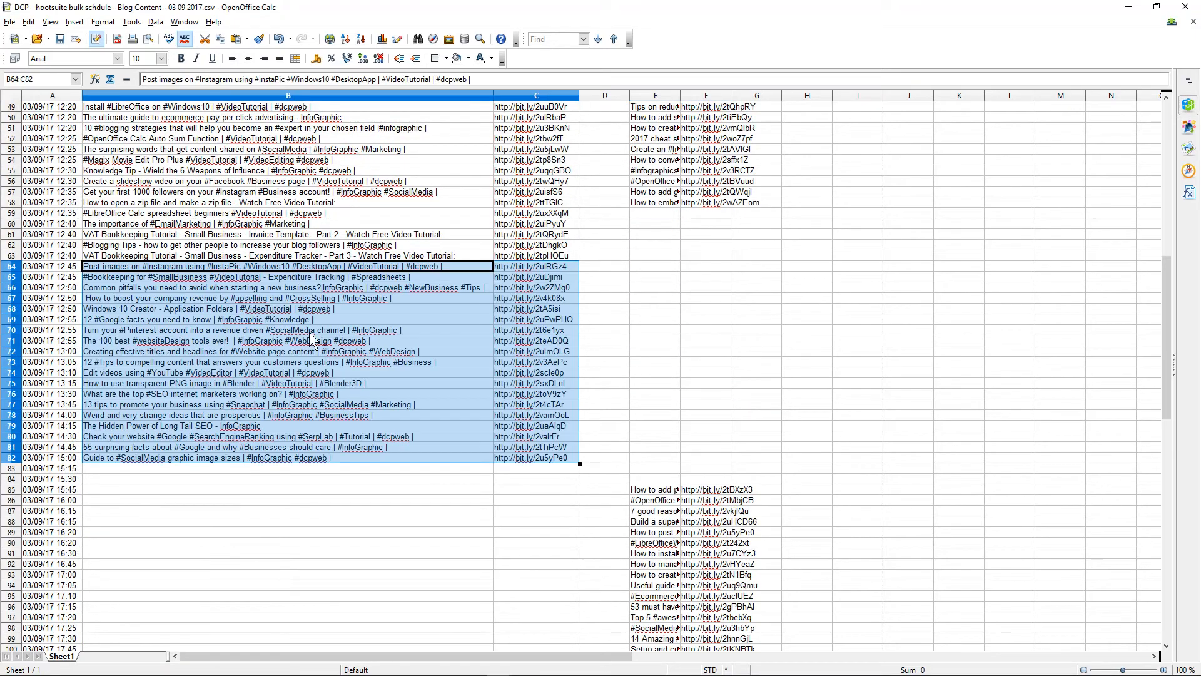
Move the held block E43:F58 back into the schedule at B83.
scroll(648, 268, up, 5)
drag(650, 202, 706, 363)
key(ctrl+x)
scroll(434, 435, down, 8)
click(239, 374)
key(ctrl+v)
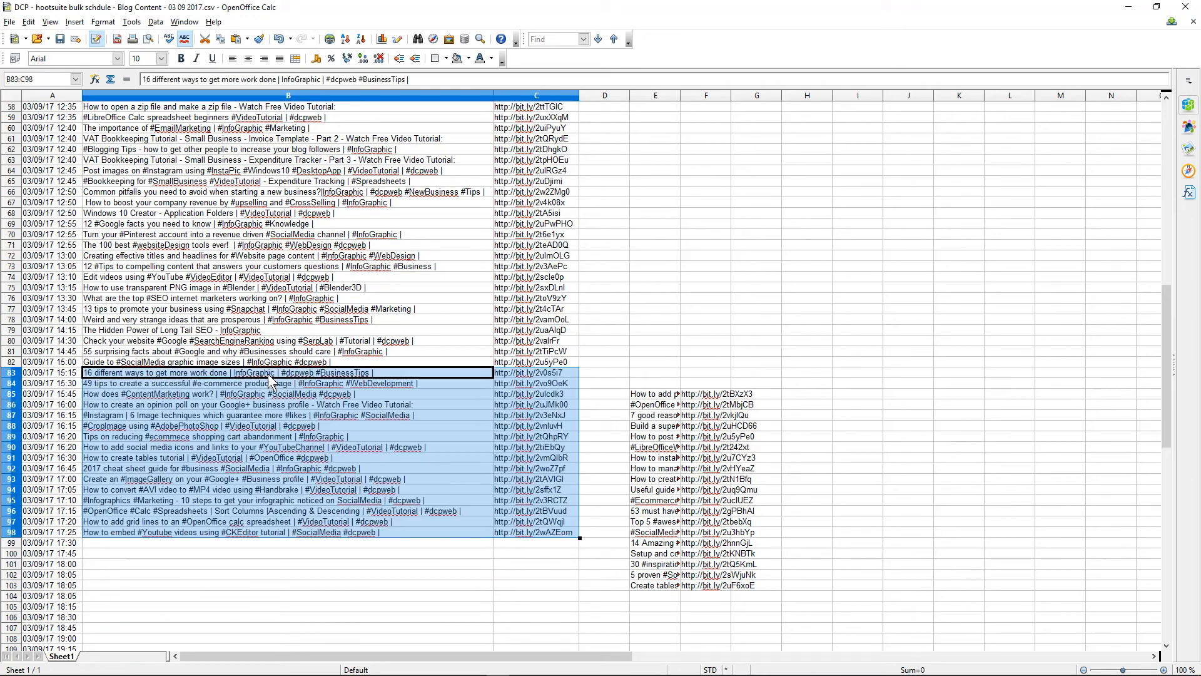
Move the remaining held block E85:F103 into the end of the schedule at B99.
scroll(406, 344, down, 6)
drag(654, 203, 705, 394)
key(ctrl+x)
click(290, 353)
key(ctrl+v)
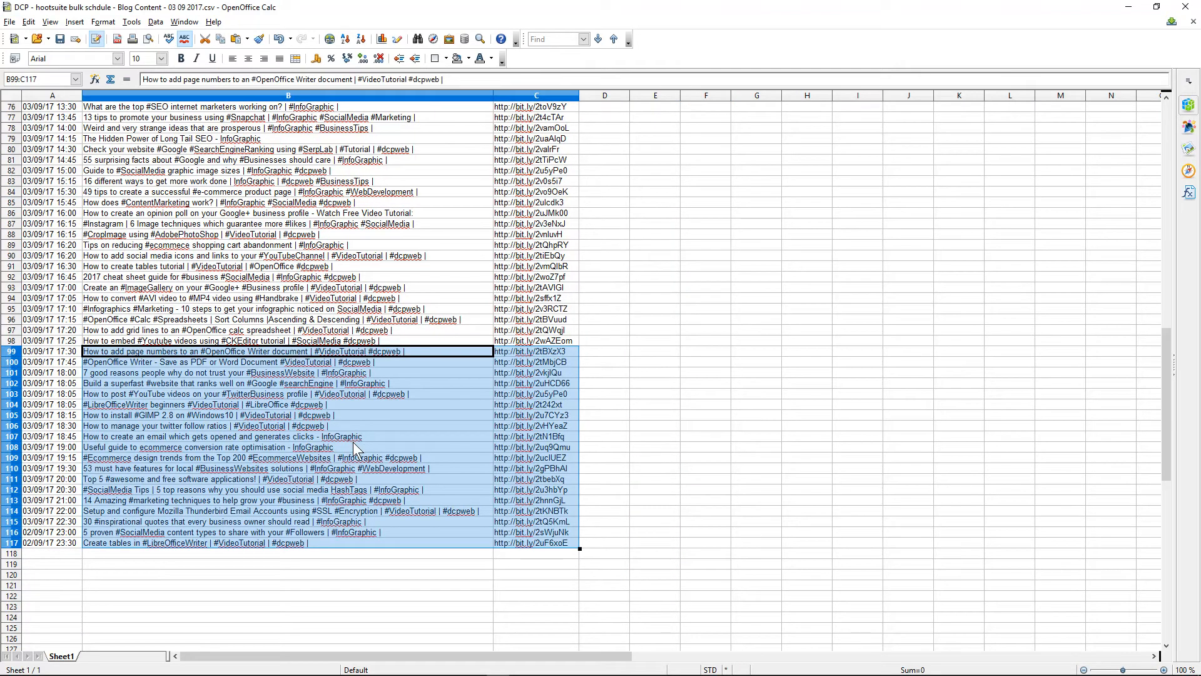
Save the reordered spreadsheet, keeping its current CSV format.
scroll(294, 363, up, 6)
key(ctrl+s)
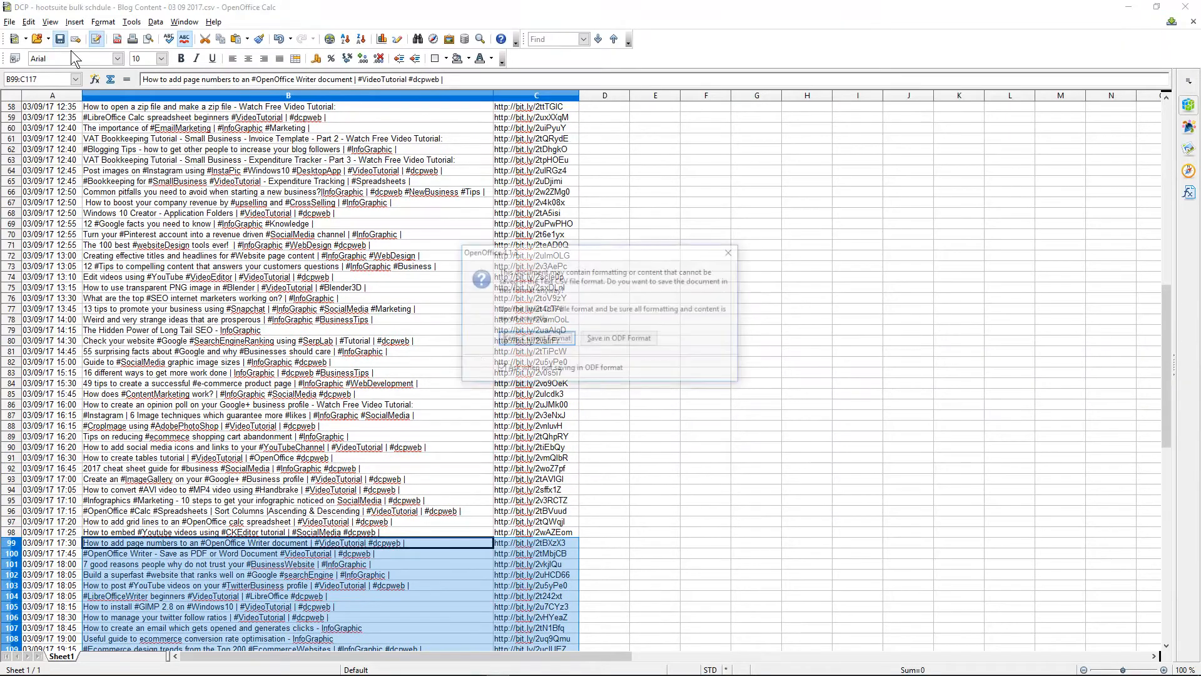
click(505, 339)
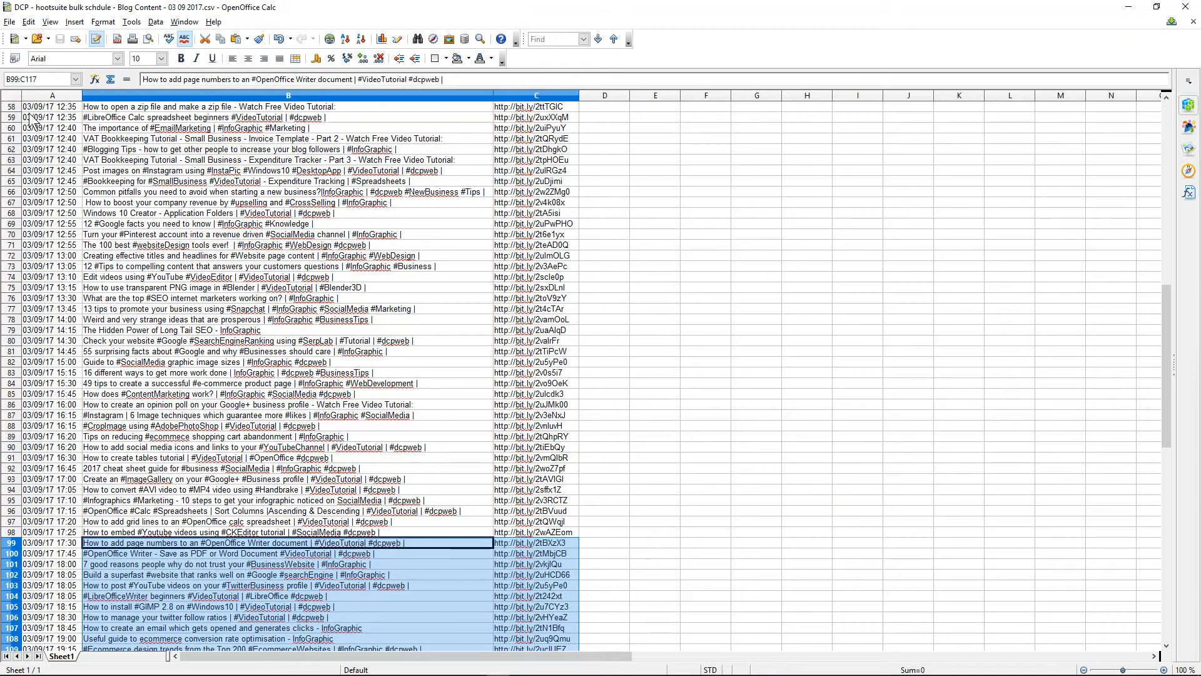
Check the current date in the system calendar against the date column, down to the dates in A116:A117.
scroll(81, 251, up, 7)
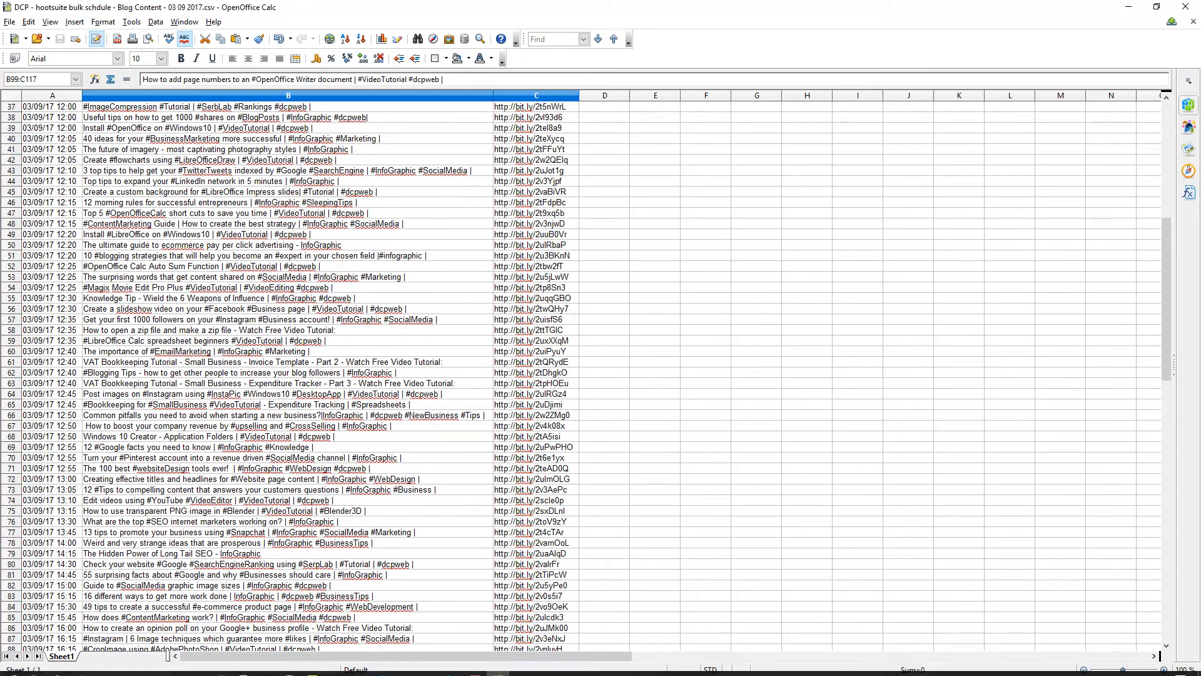
click(1156, 667)
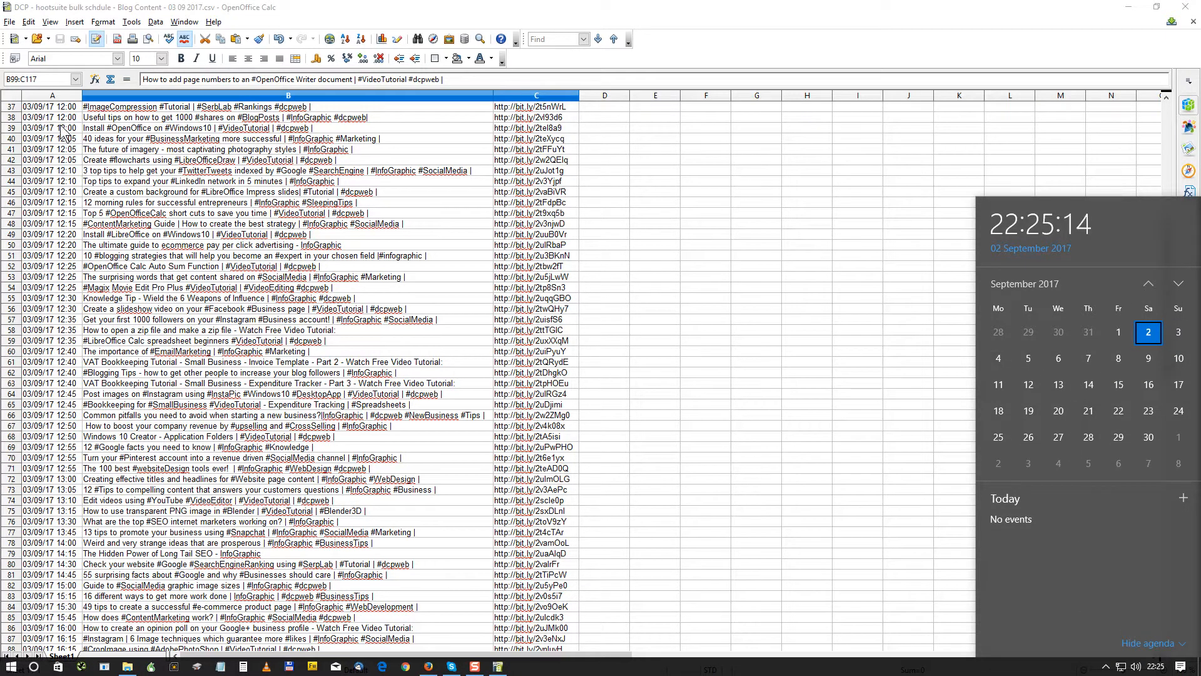
click(35, 115)
key(Up)
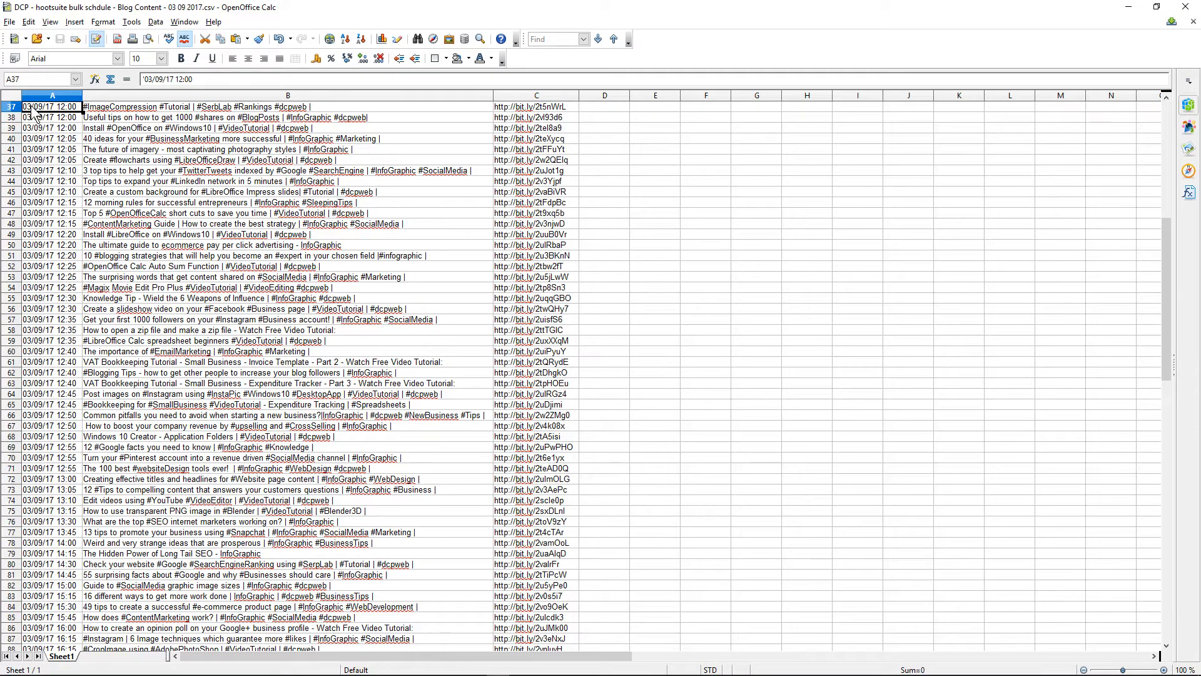
scroll(54, 479, down, 8)
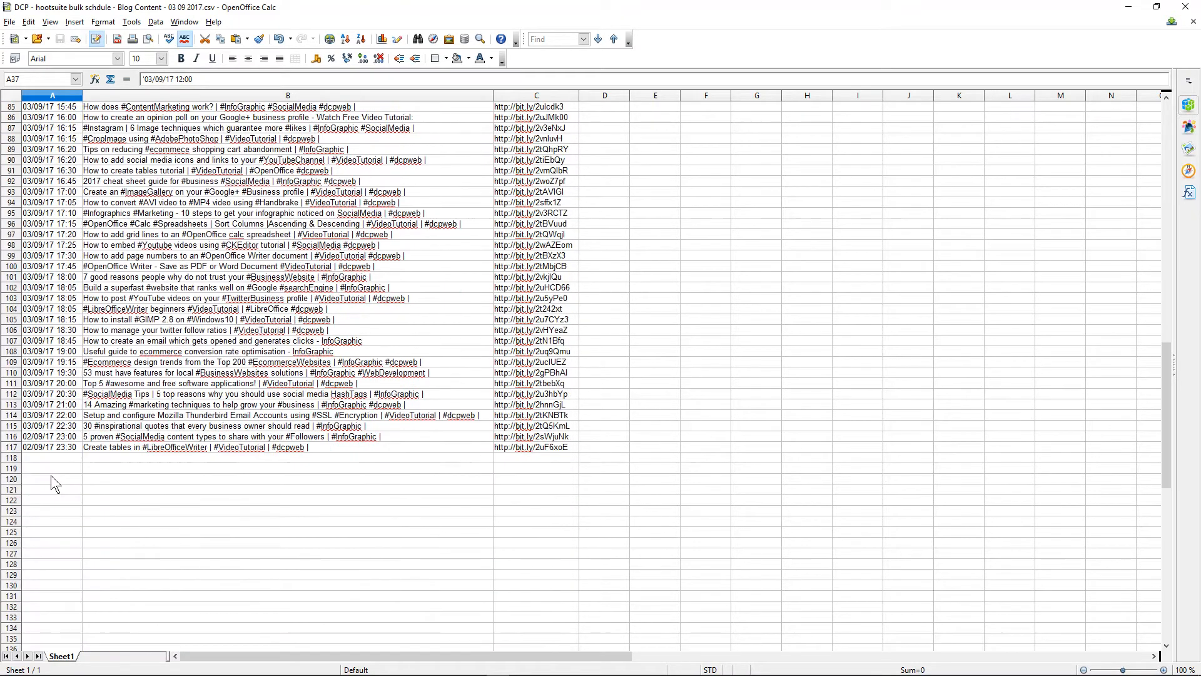
drag(51, 437, 47, 448)
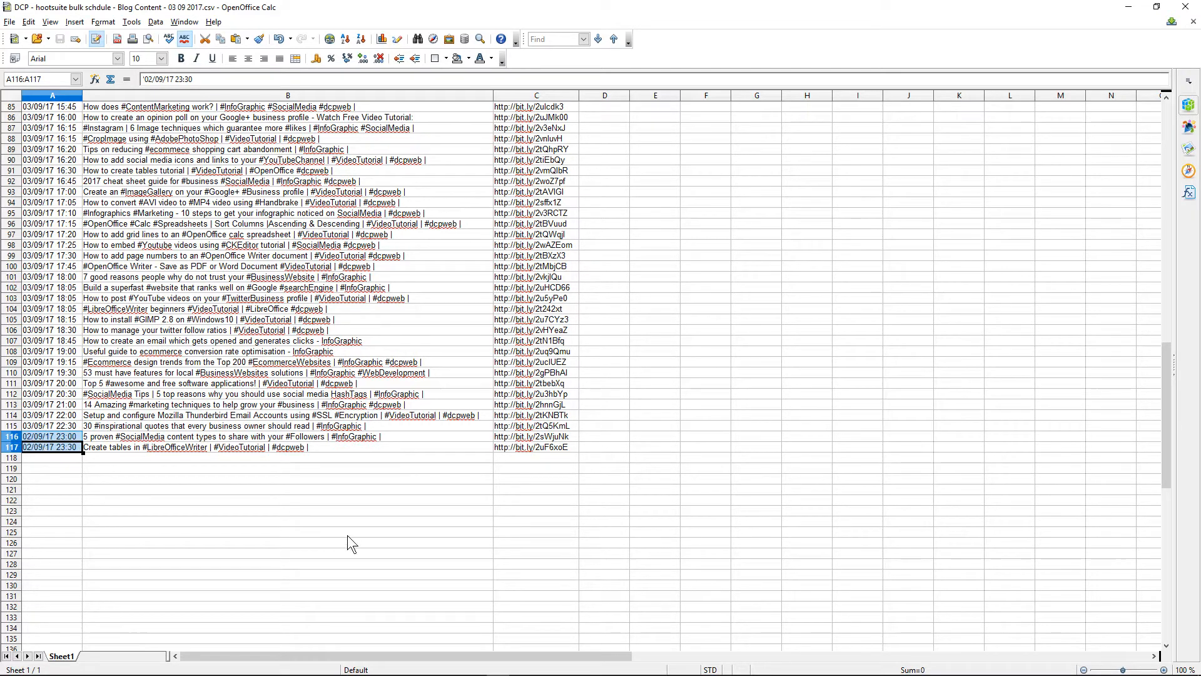
Close the schedule's folder window and review the scheduled messages list in Hootsuite in the browser.
scroll(347, 536, up, 20)
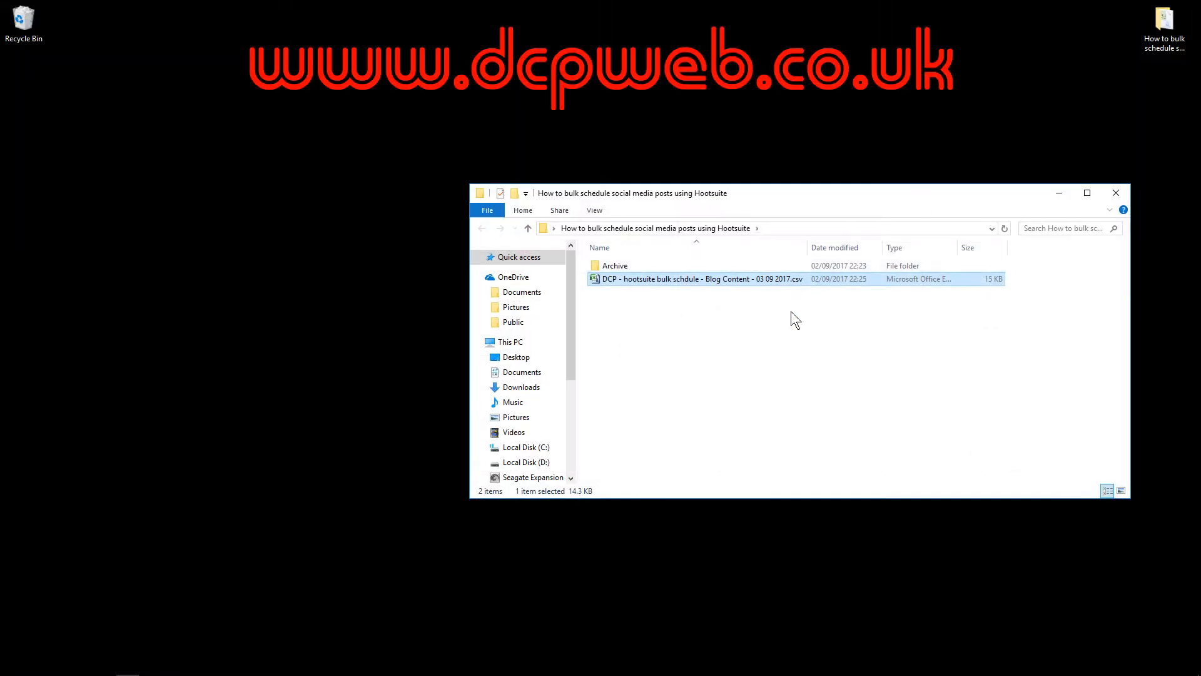
click(809, 328)
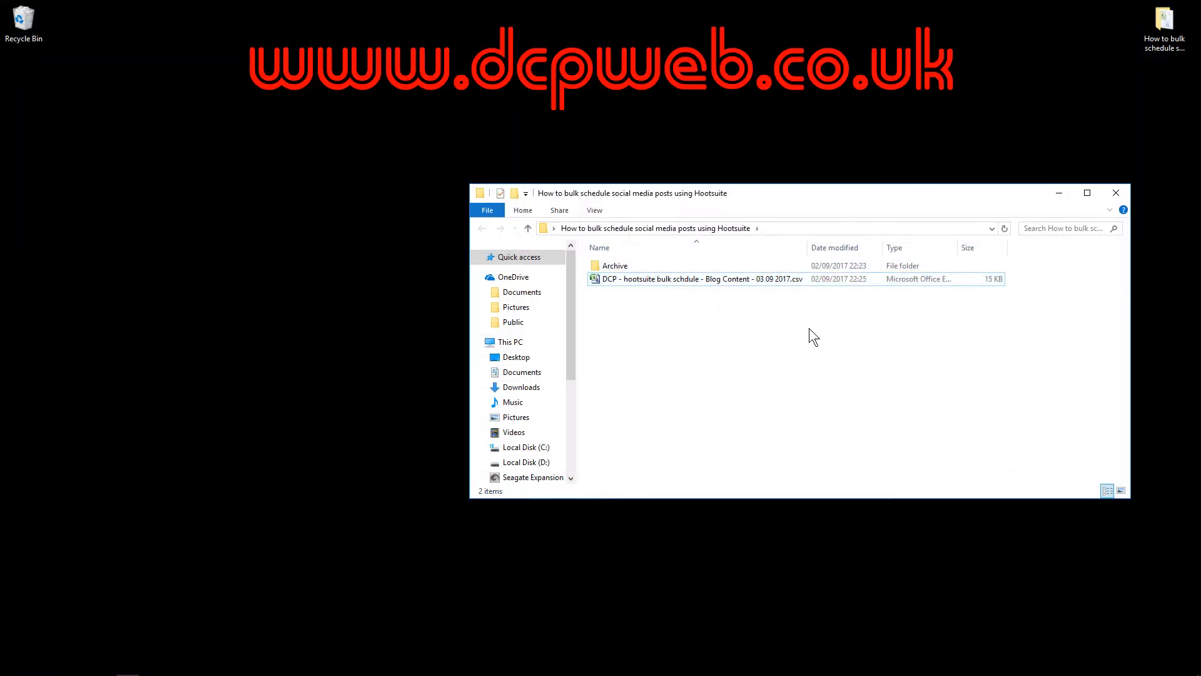
click(1112, 196)
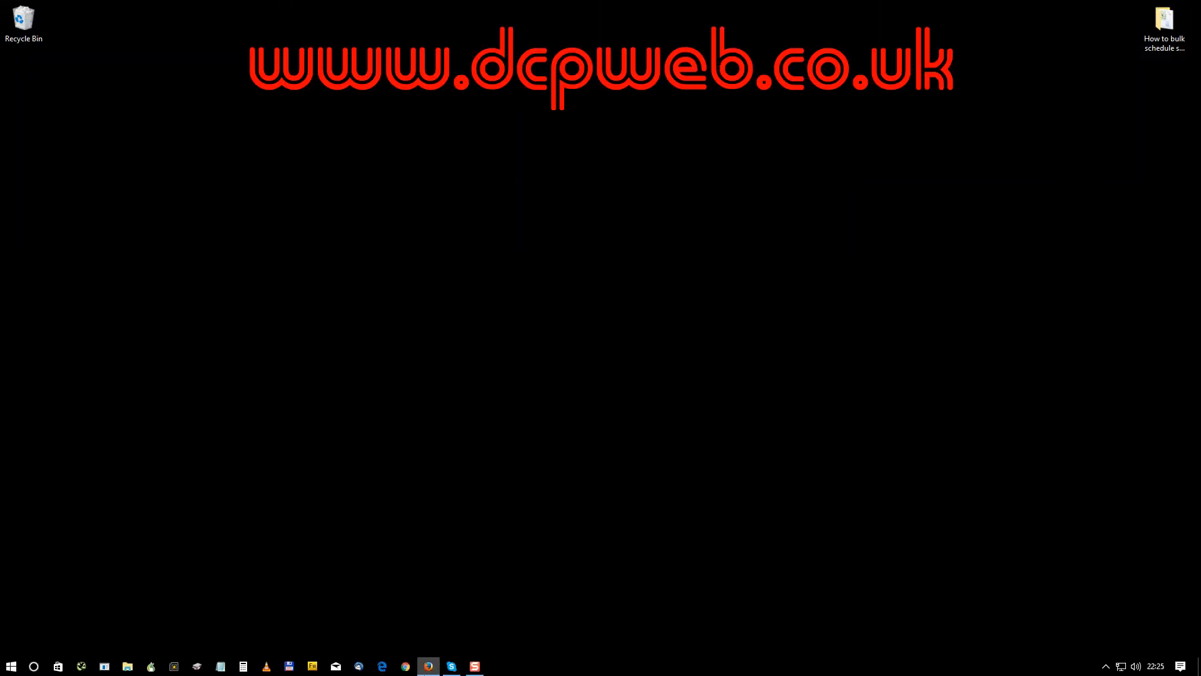
key(super)
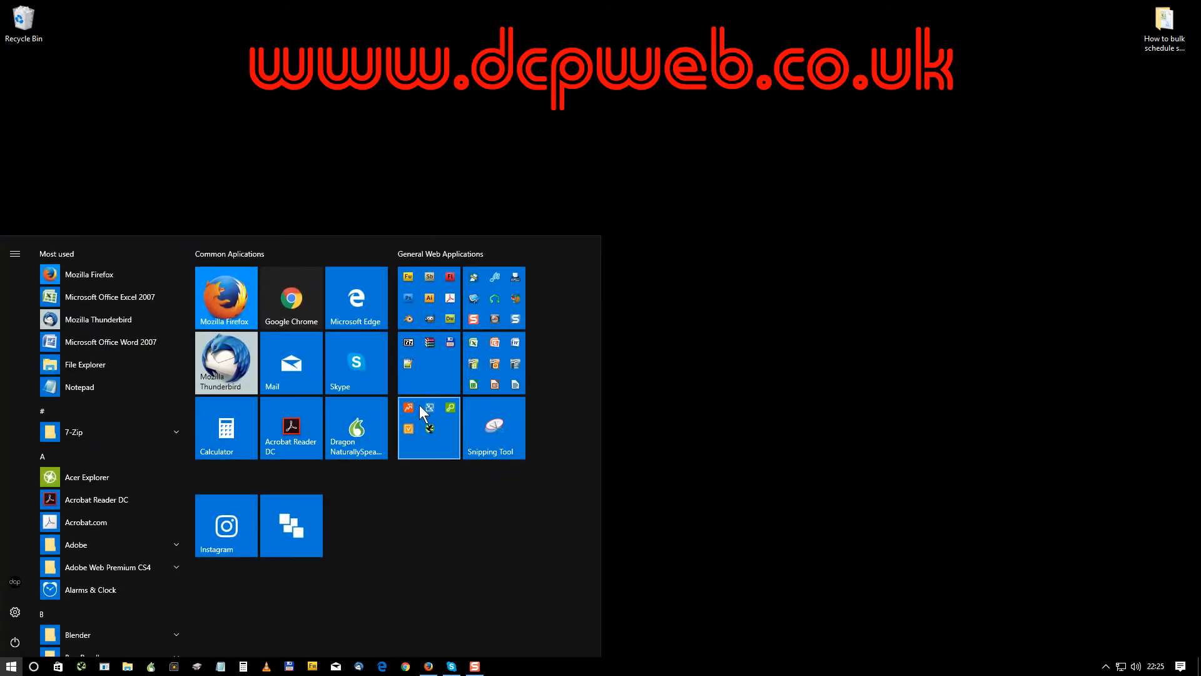
click(429, 666)
scroll(417, 482, up, 20)
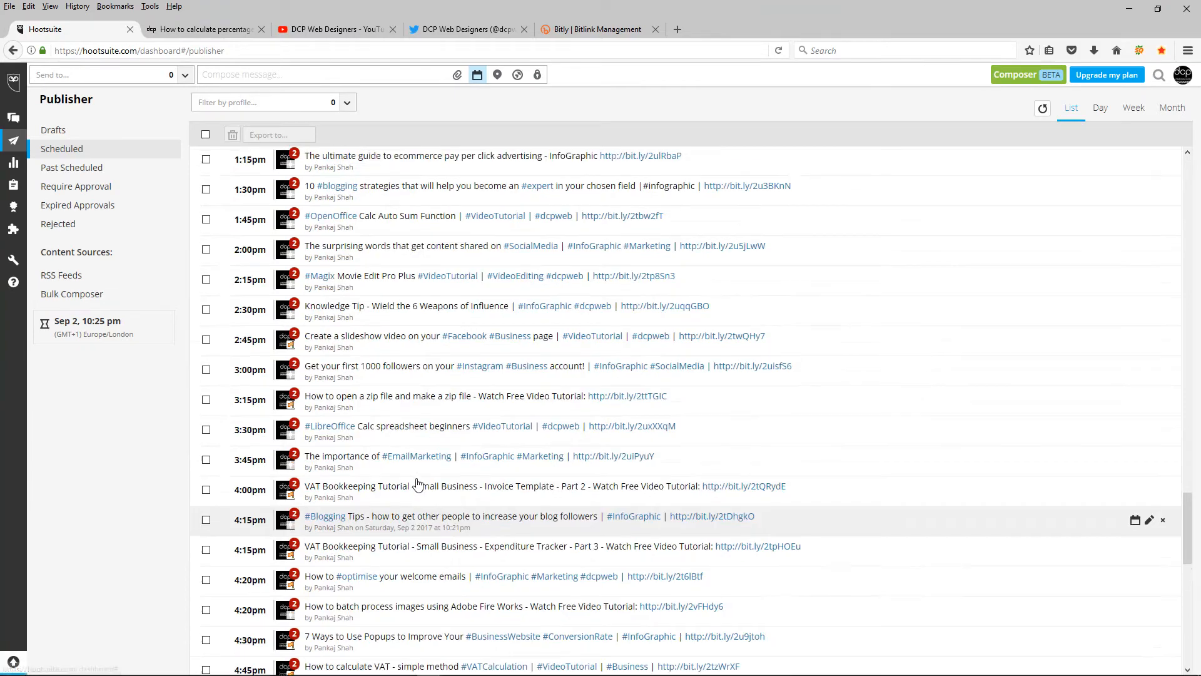
scroll(417, 483, up, 15)
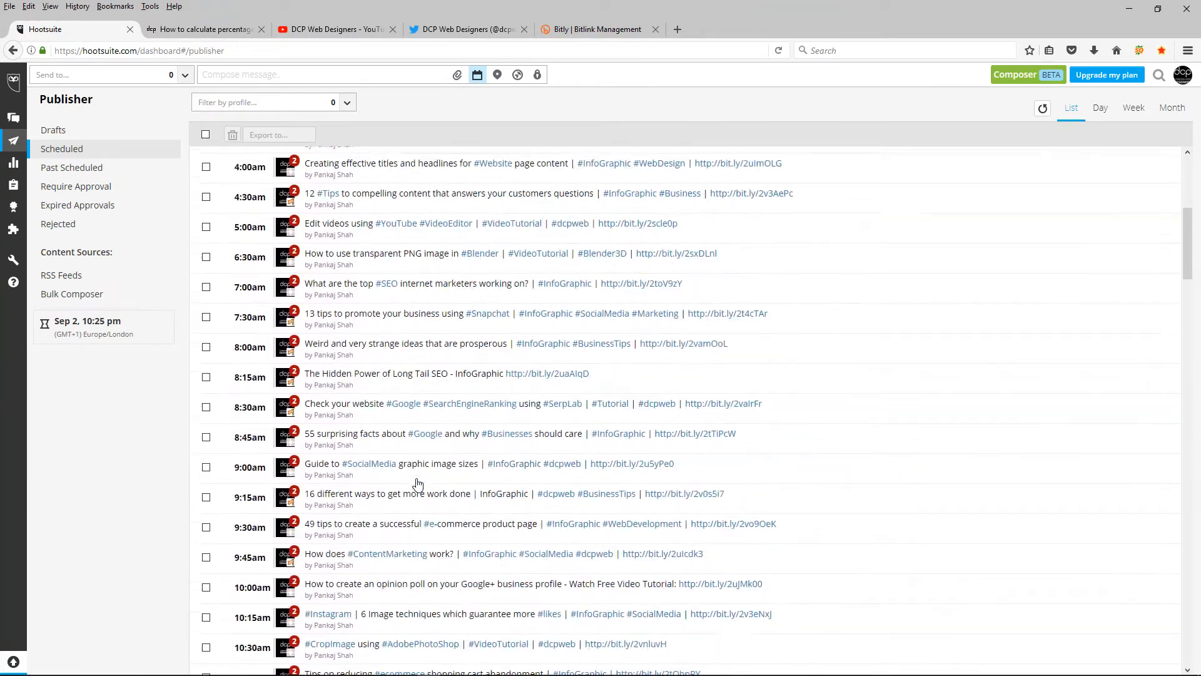
click(1129, 9)
Open the desktop folder holding the schedule CSV and launch OpenOffice Calc with a blank spreadsheet.
double_click(1183, 28)
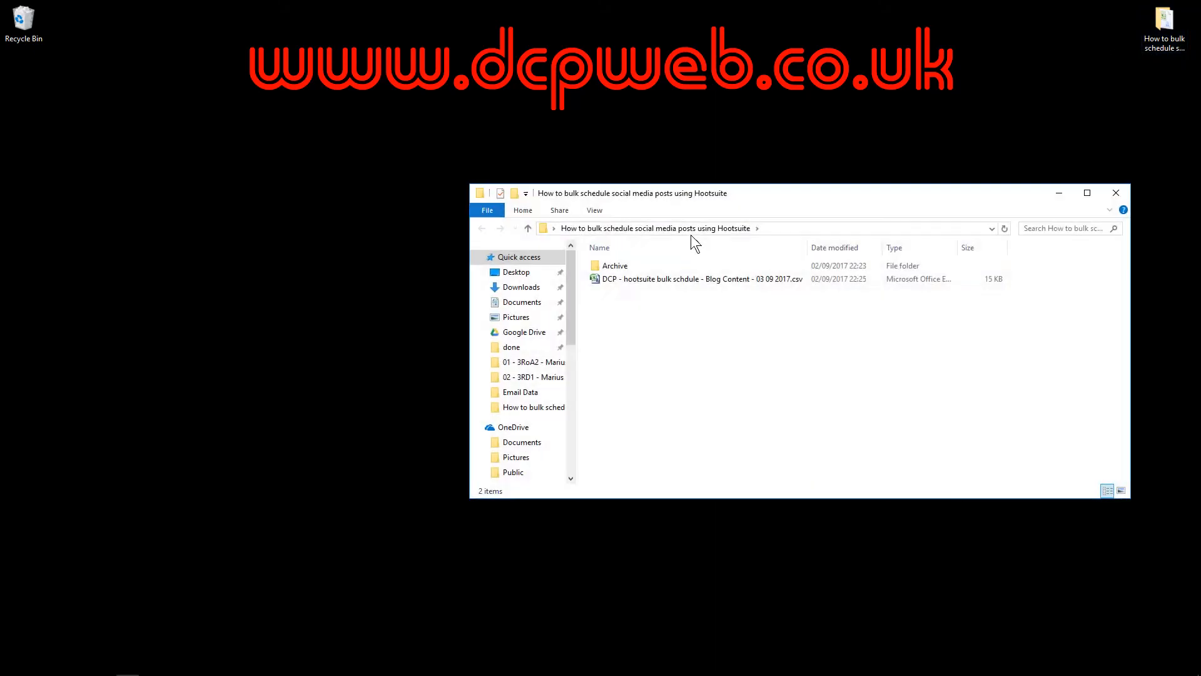
click(637, 281)
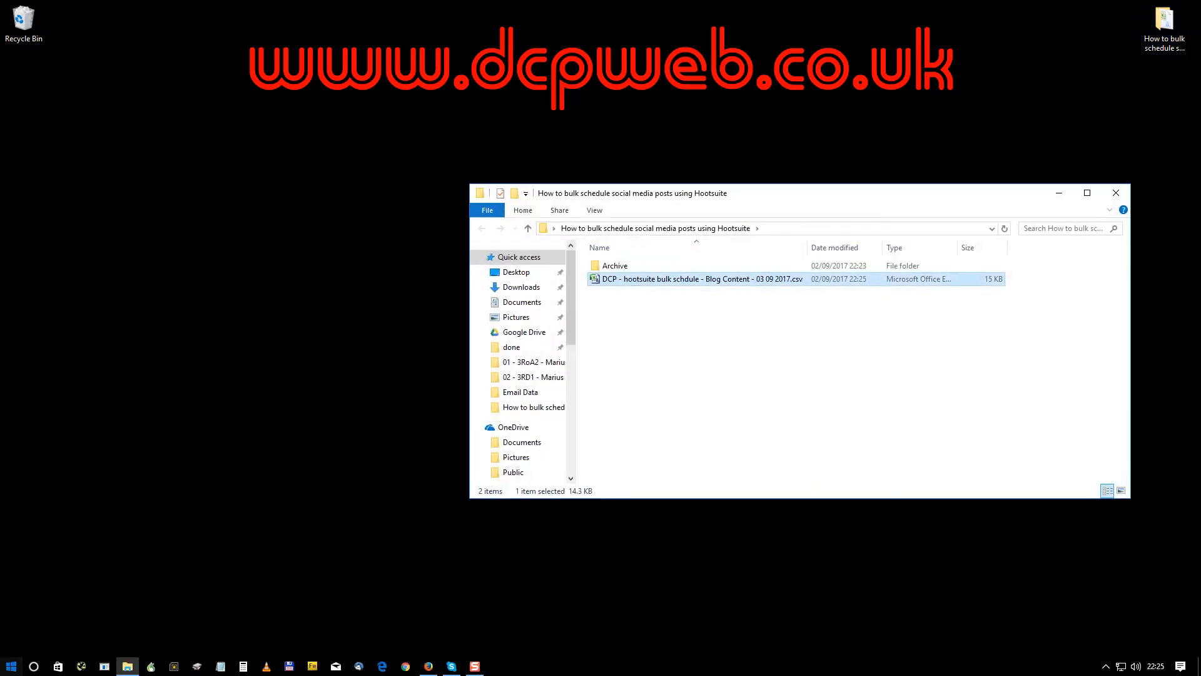
click(11, 666)
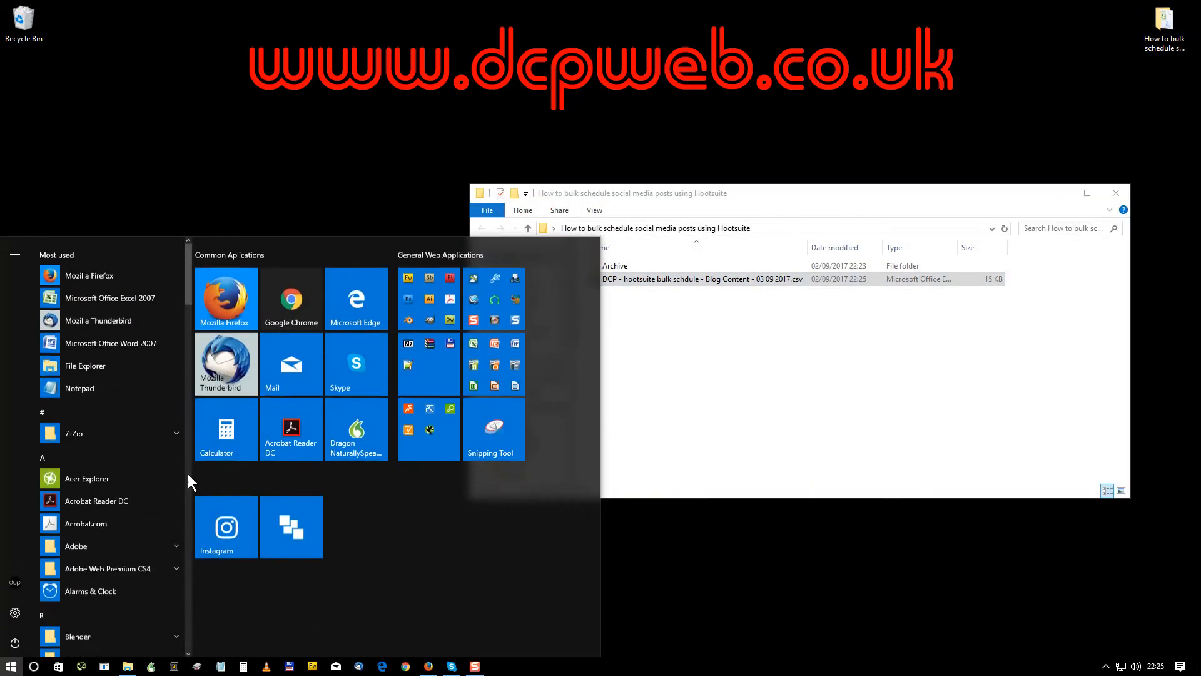
click(466, 370)
click(436, 512)
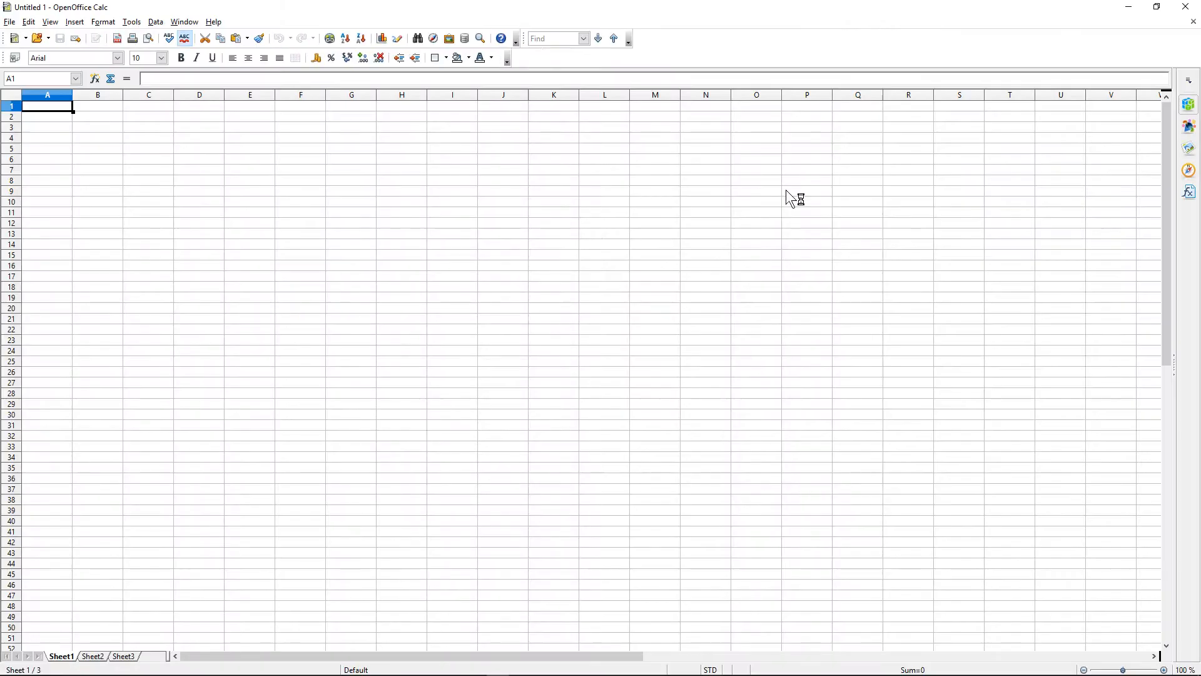
Rename the schedule CSV in its folder as DCP - hootsuite bulk schdule - Blog Content - 02 09 2017.csv.
key(alt+Tab)
drag(783, 189, 1200, 228)
drag(1200, 332, 1200, 438)
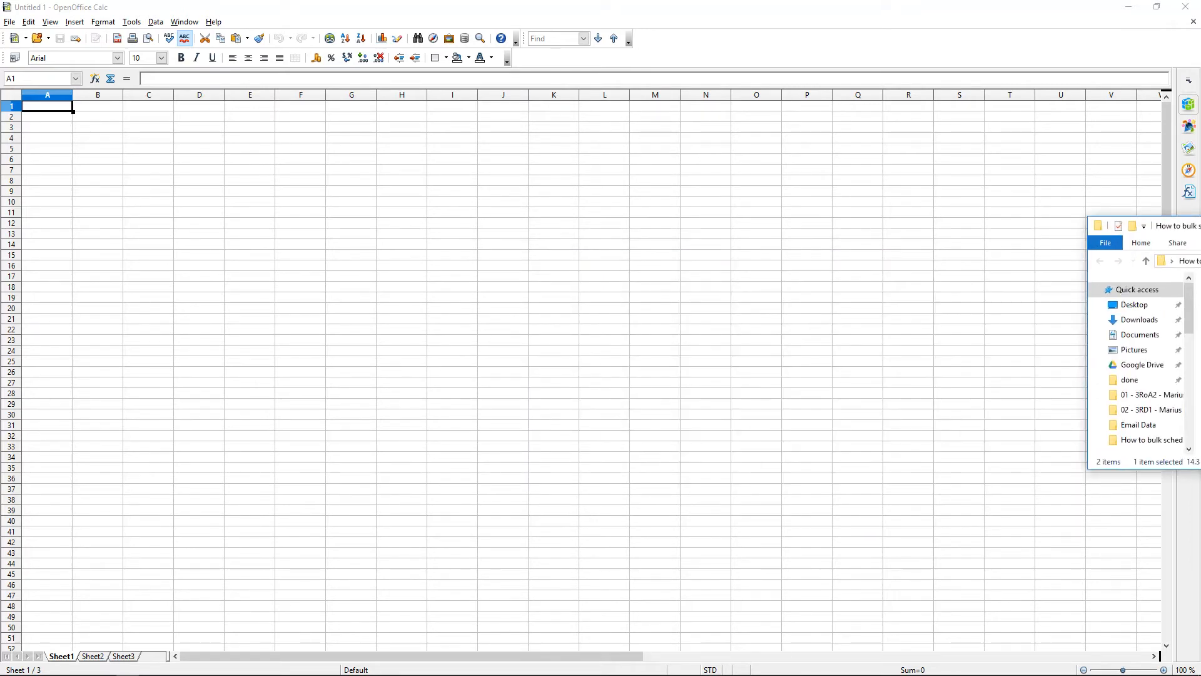
drag(1200, 226, 807, 246)
click(711, 332)
text(=)
key(BackSpace)
key(Return)
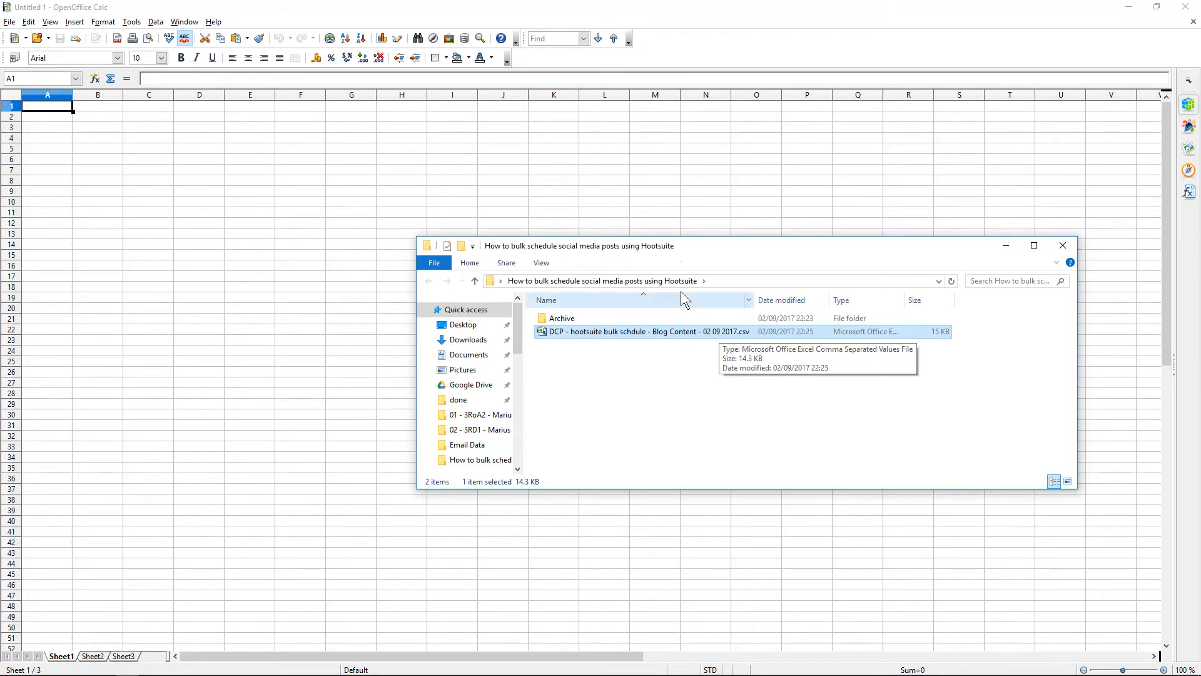
Open the renamed CSV in OpenOffice Calc, importing it as Unicode (UTF-8) text separated by commas.
drag(670, 244, 1200, 230)
drag(1194, 314, 352, 309)
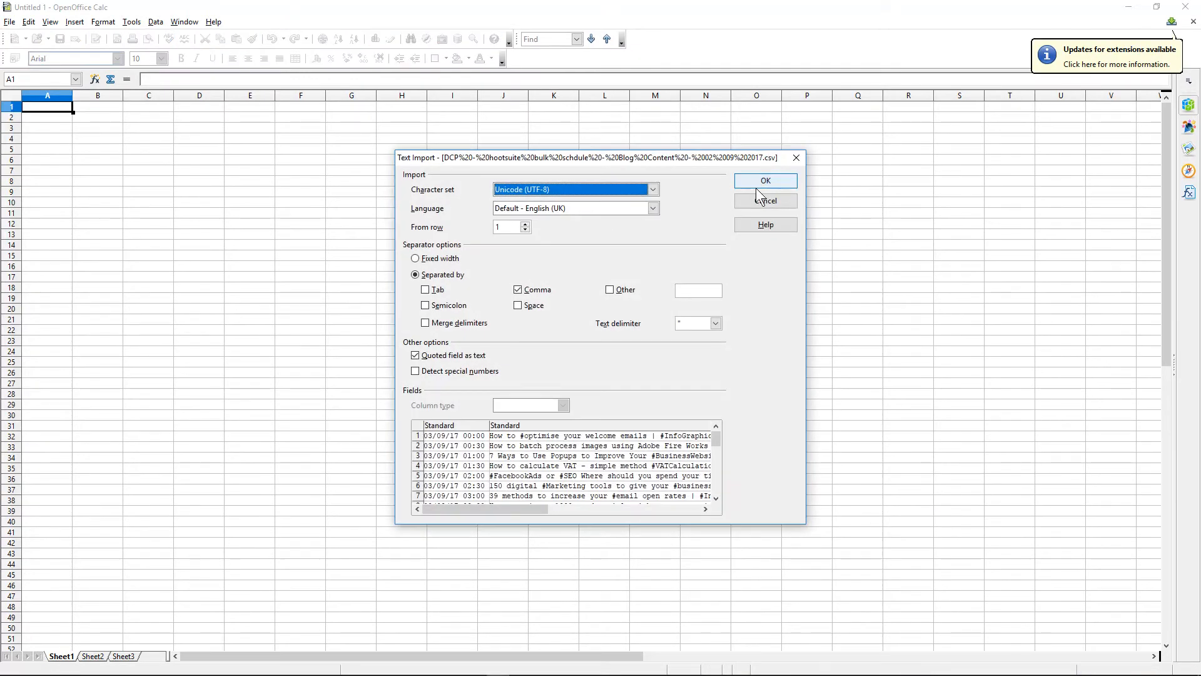
click(761, 184)
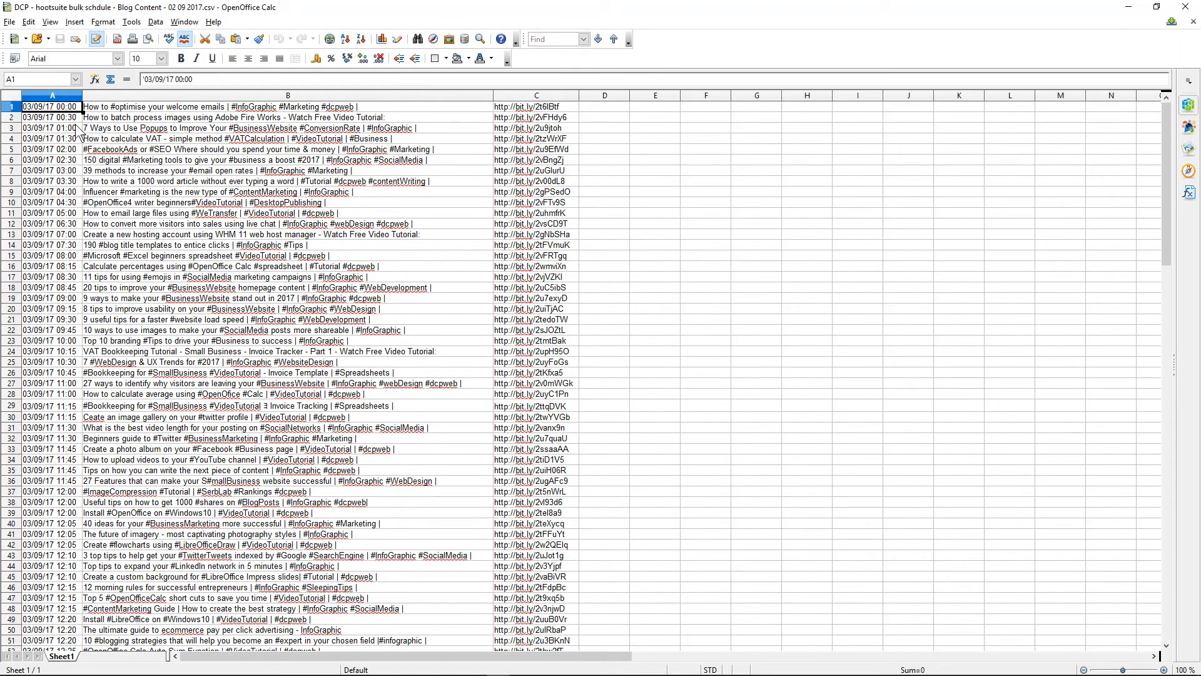
Compare the current system date with the schedule's date column, down to the final rows 116 and 117.
click(13, 150)
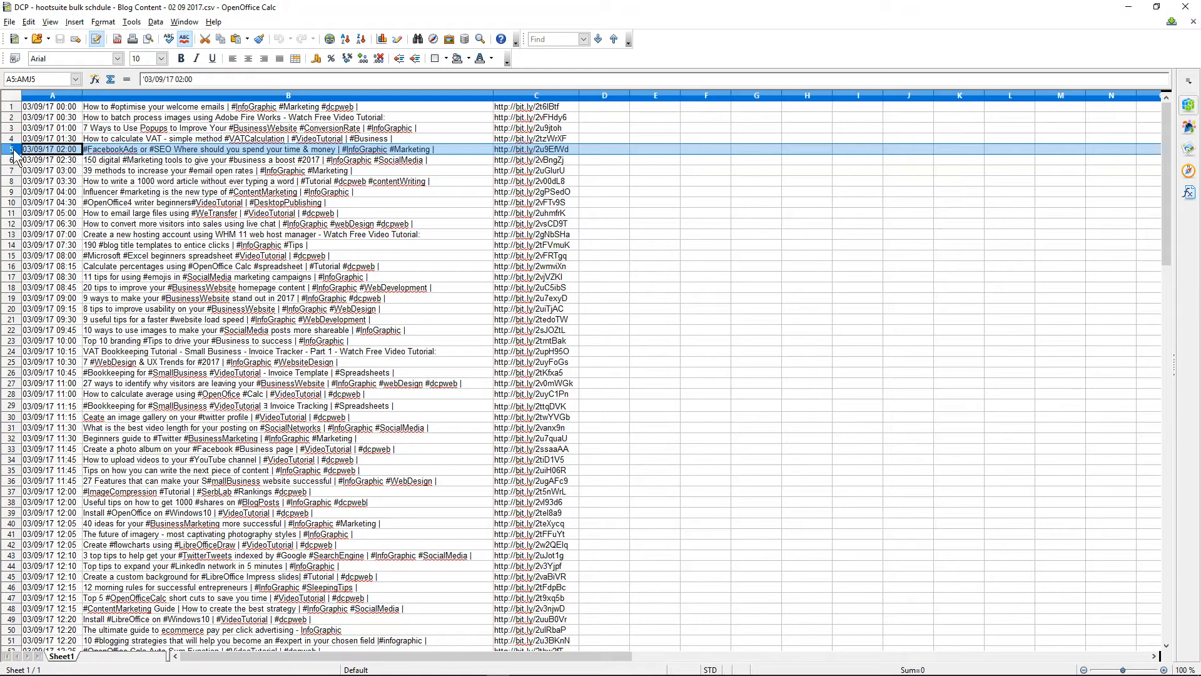
mouse_move(1188, 668)
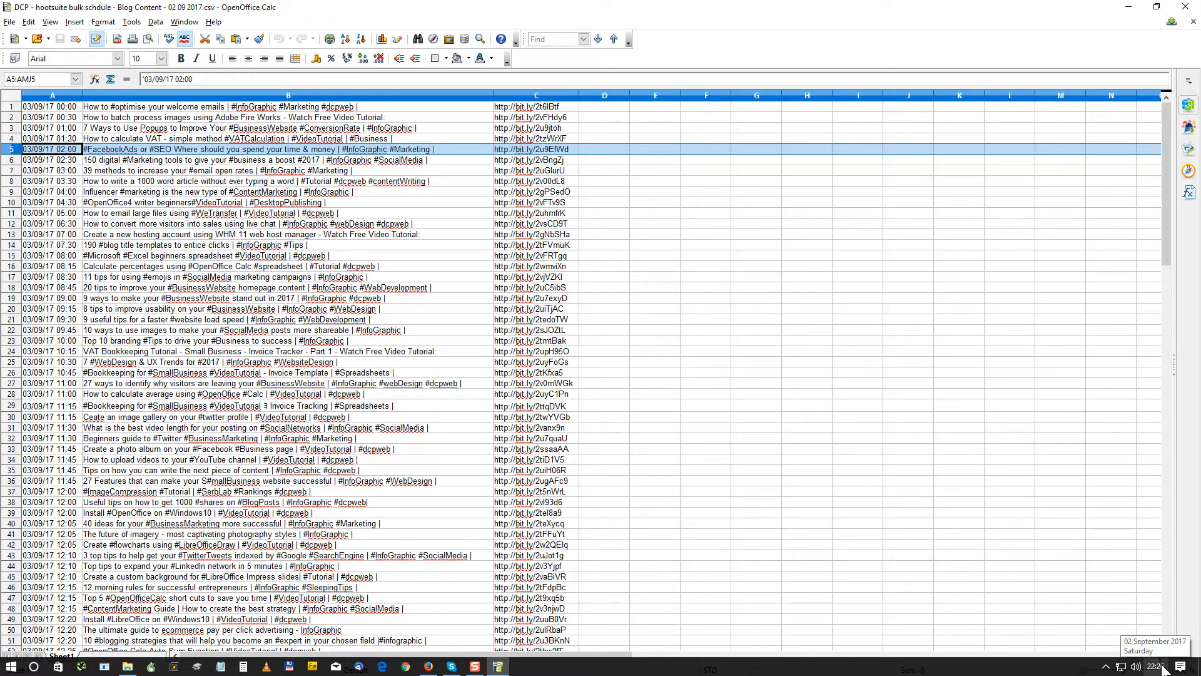
scroll(50, 400, down, 20)
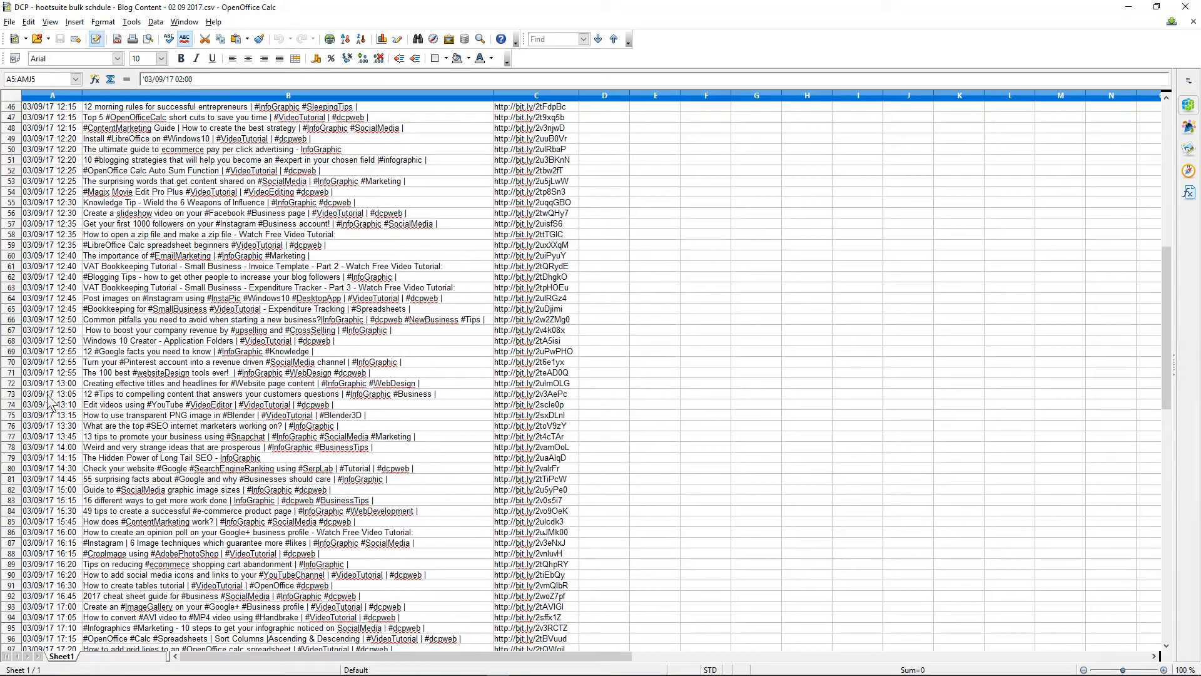
scroll(50, 401, down, 3)
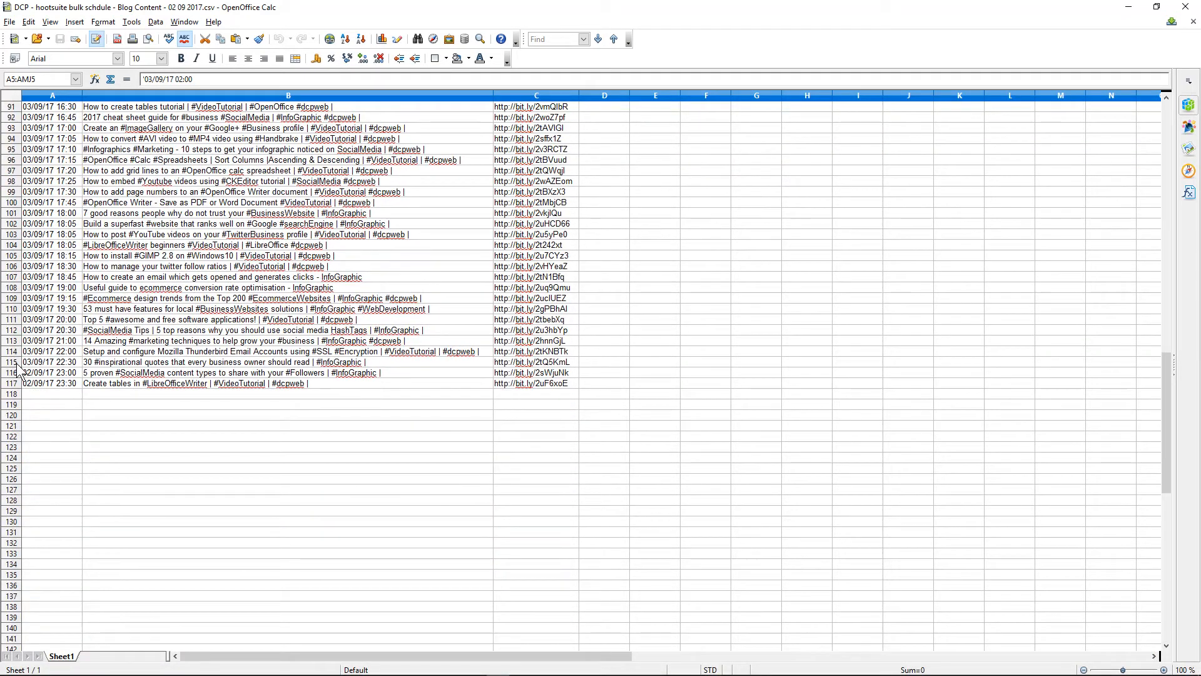
Try deleting rows 1 to 115, the messages dated 03/09/17, and undo the deletion.
drag(12, 363, 3, 8)
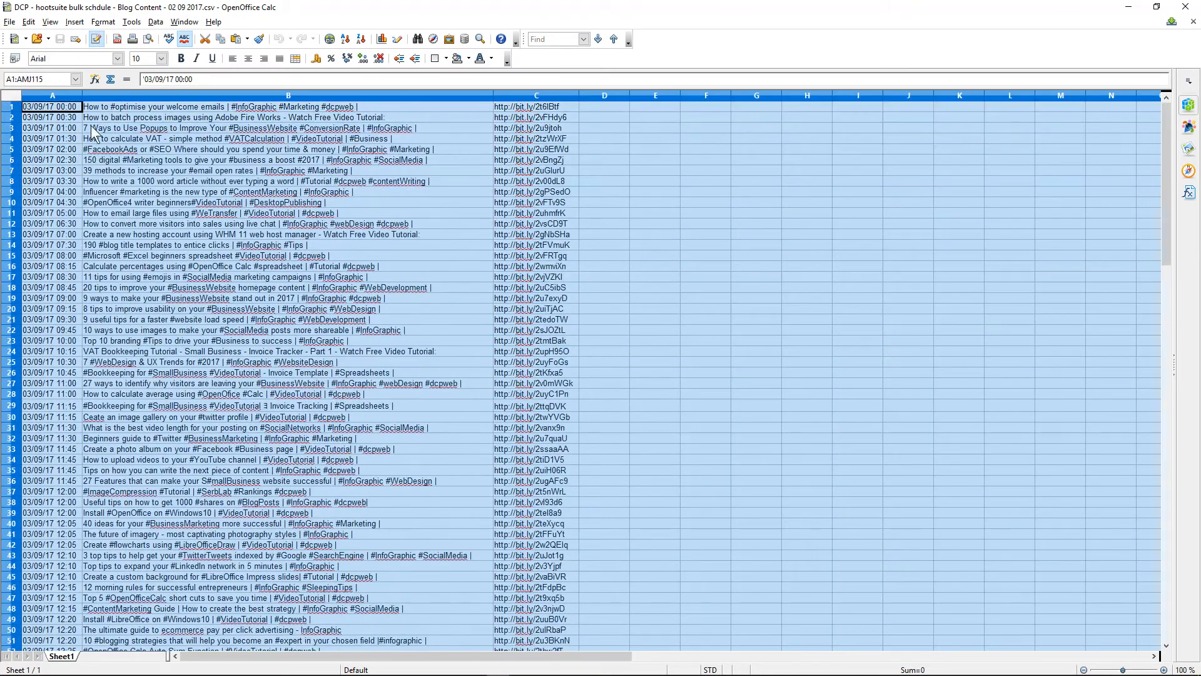
right_click(144, 156)
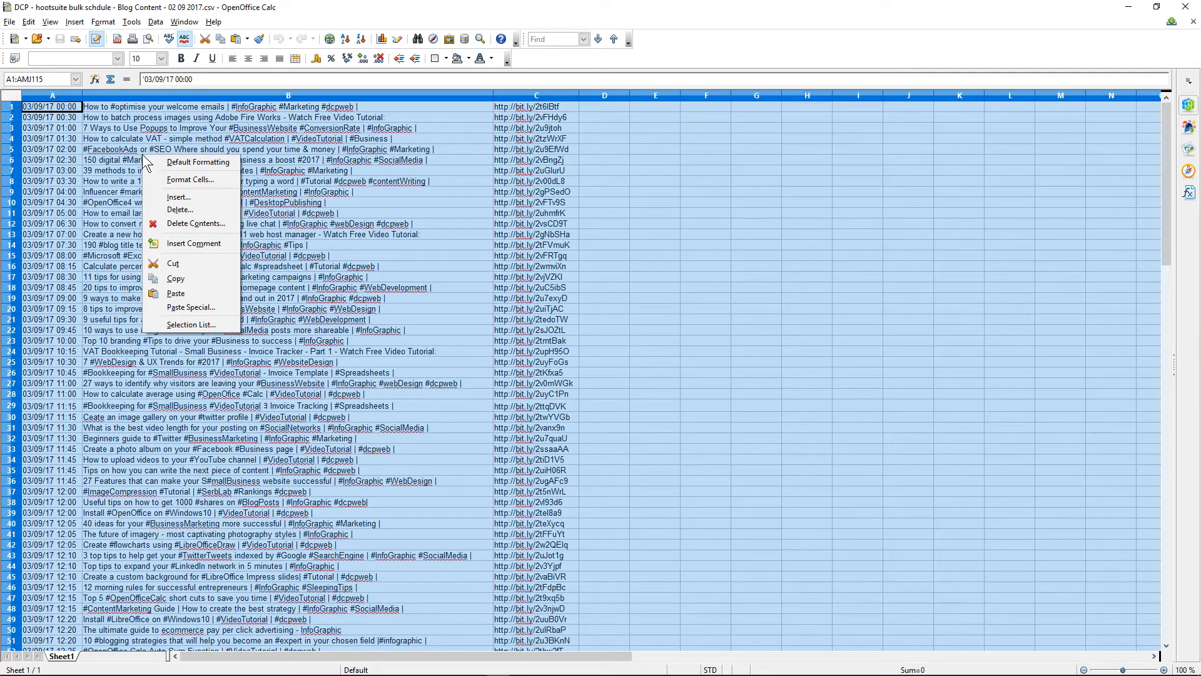
click(192, 212)
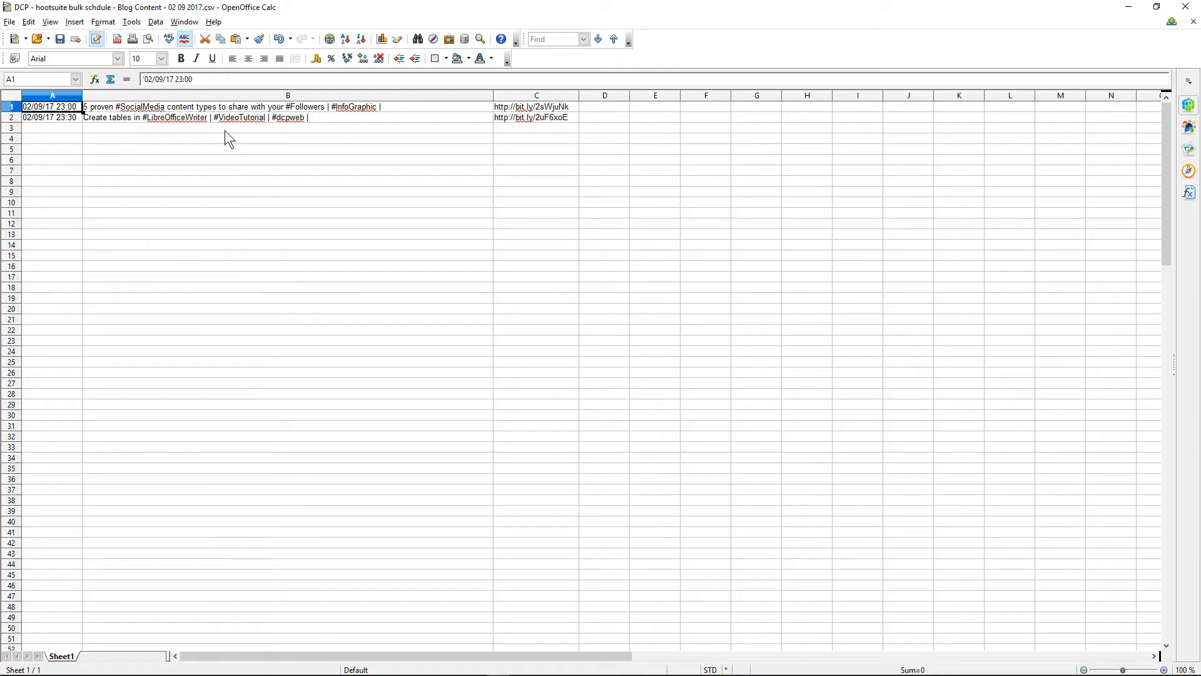
key(ctrl+z)
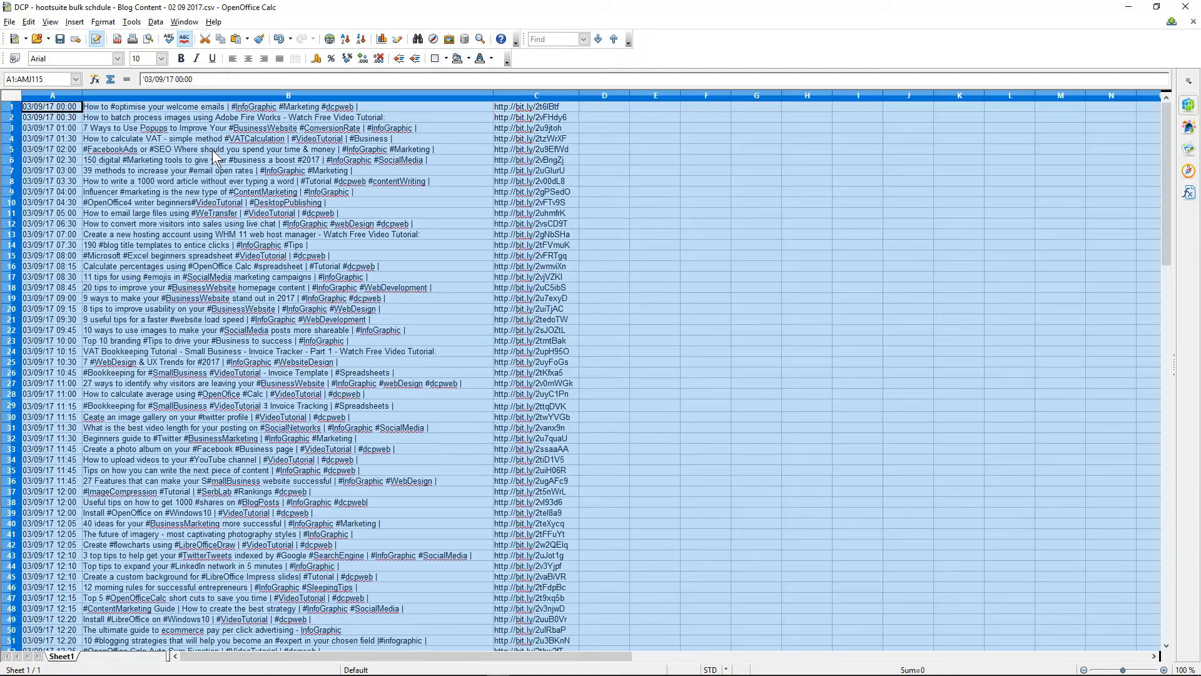
Clear the contents of rows 11 to 117, keeping only the first ten messages in the schedule.
click(56, 160)
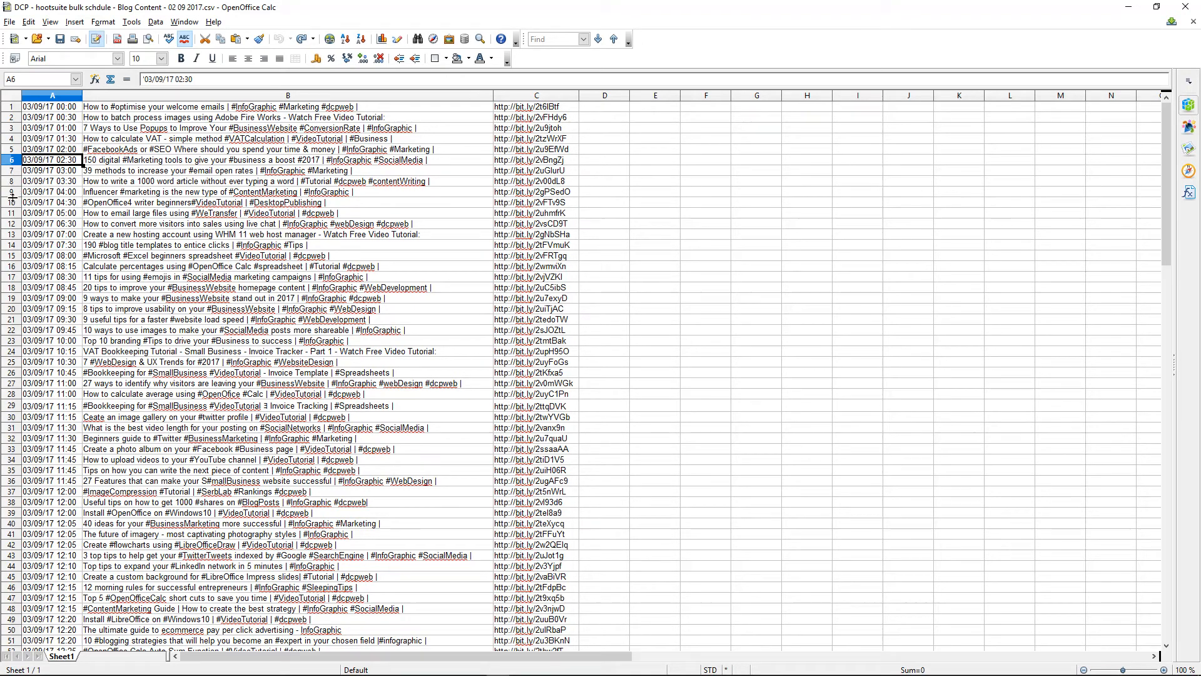
drag(12, 202, 12, 94)
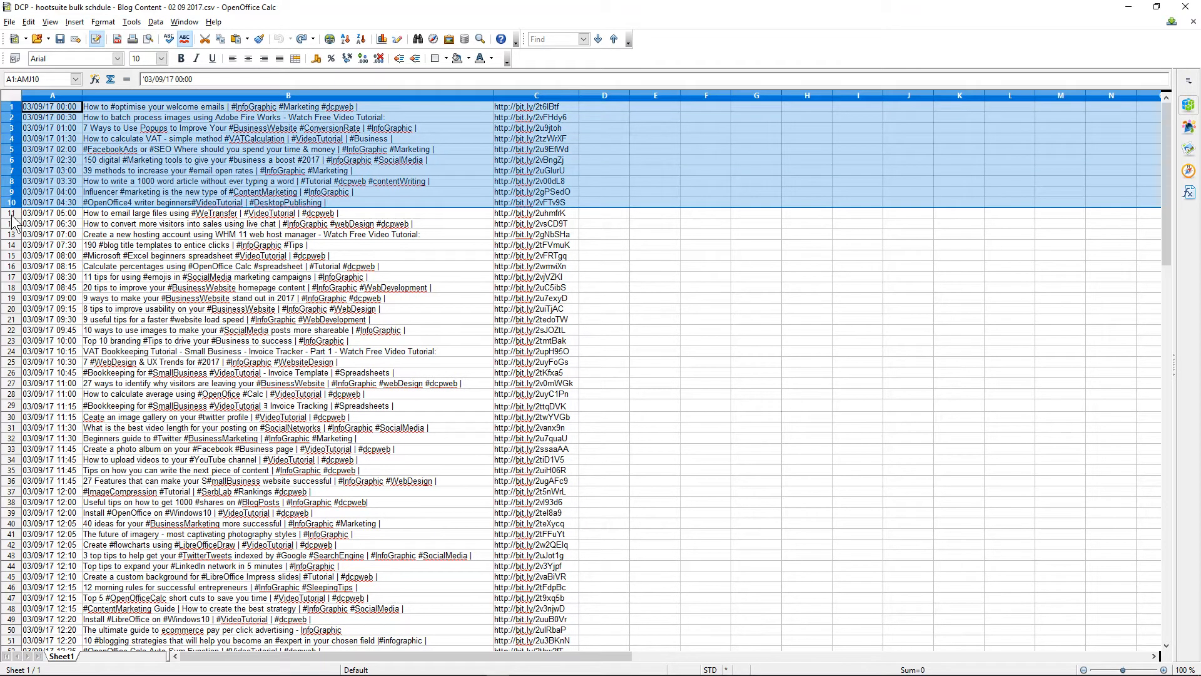
click(12, 215)
drag(12, 219, 36, 439)
scroll(36, 438, down, 20)
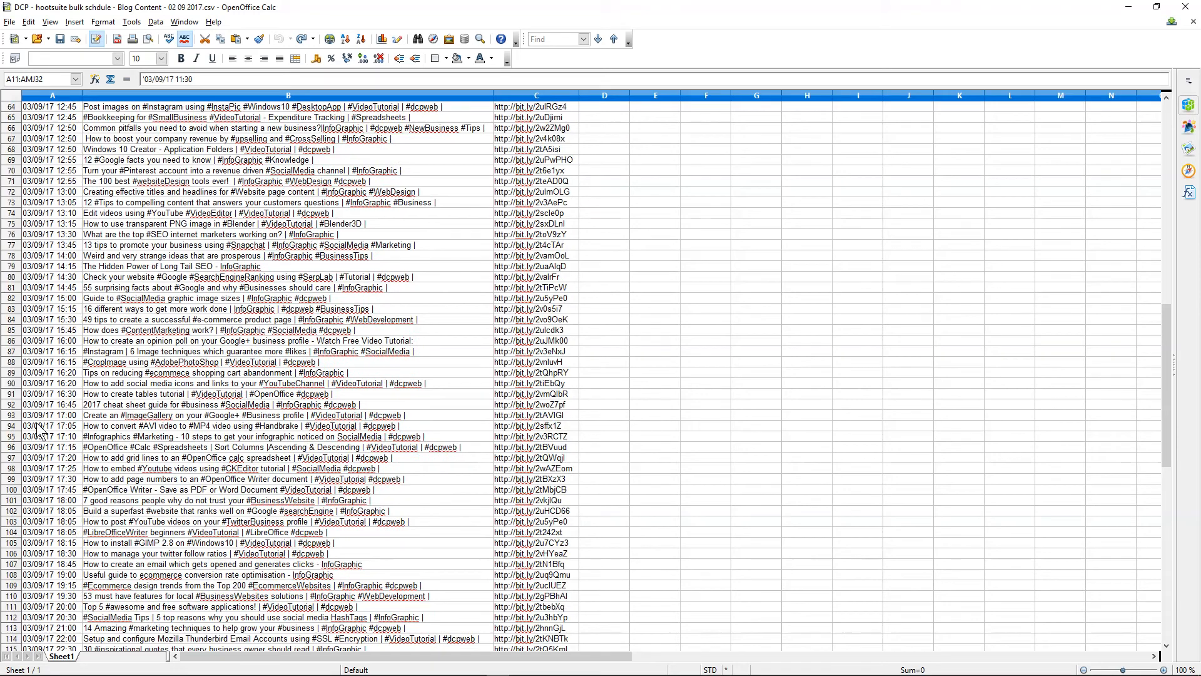
shift+click(17, 320)
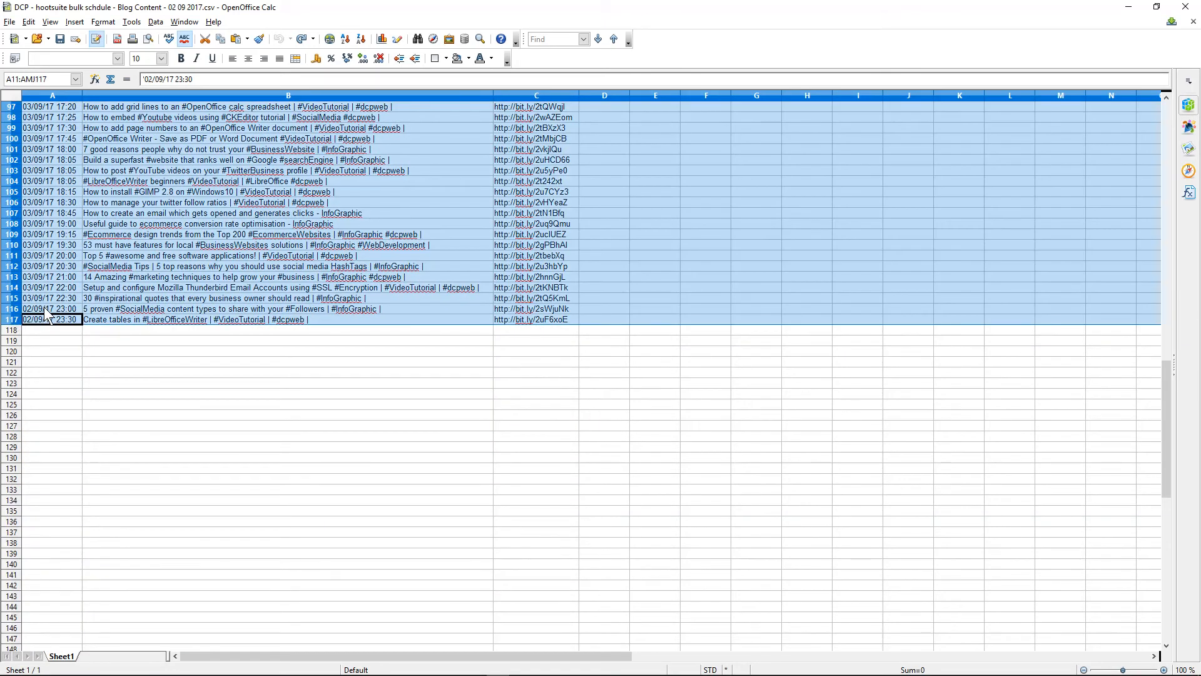
key(BackSpace)
click(667, 286)
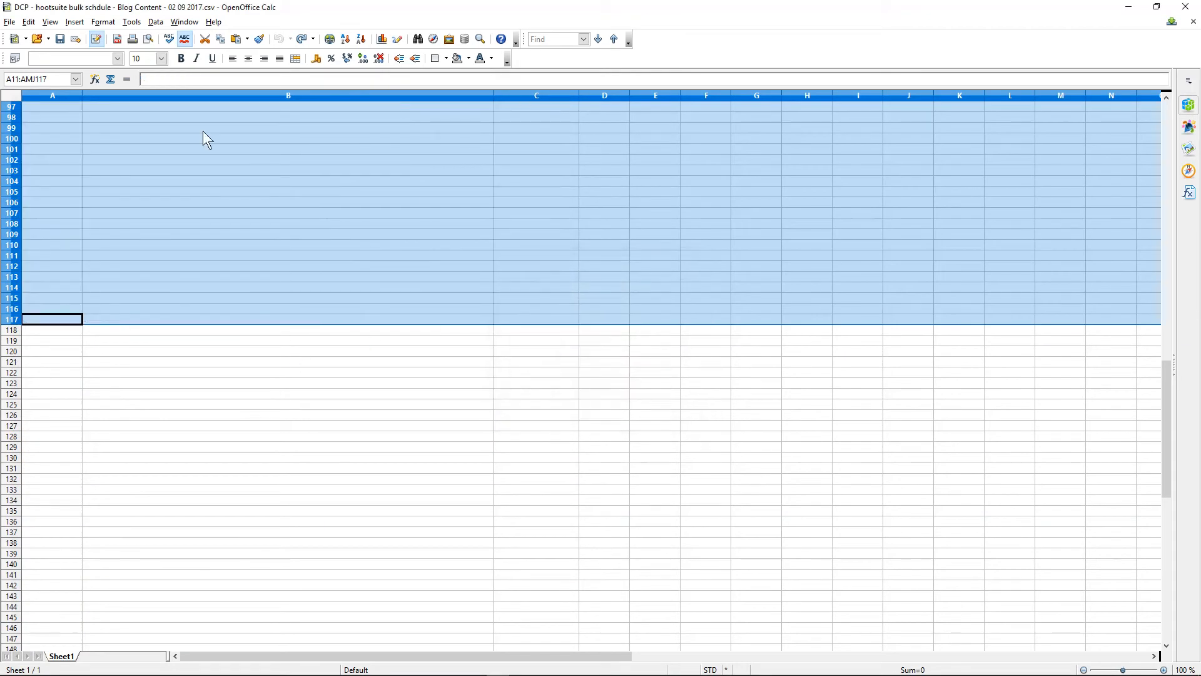
scroll(172, 224, up, 20)
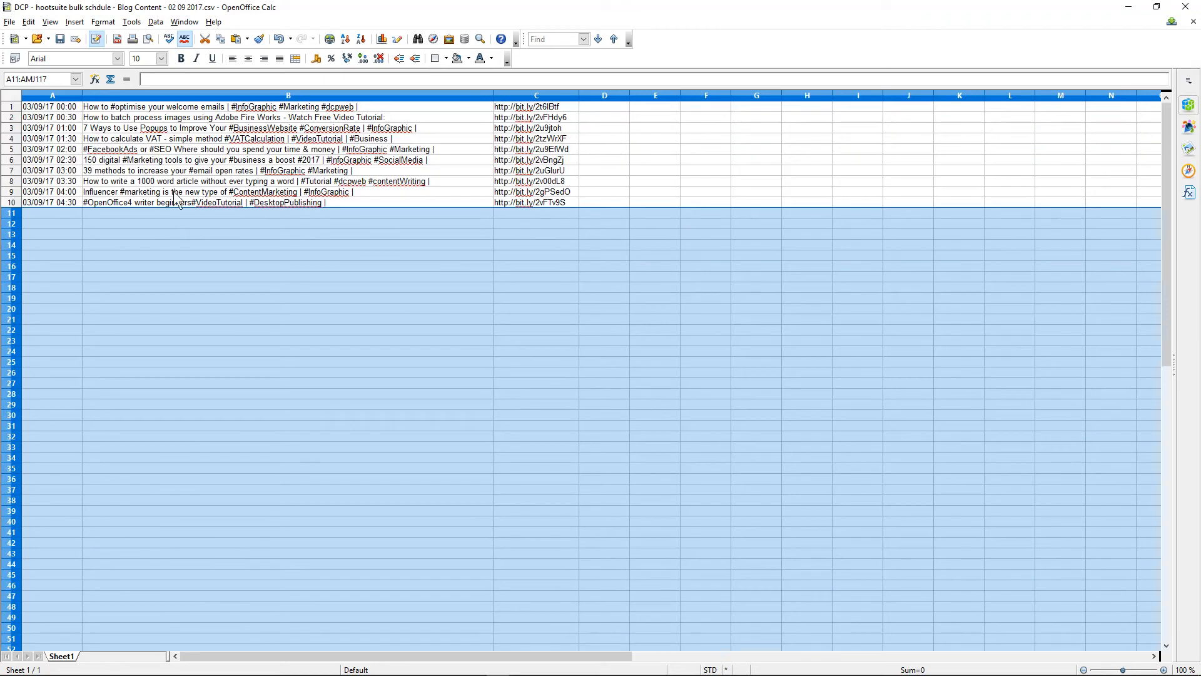
click(166, 224)
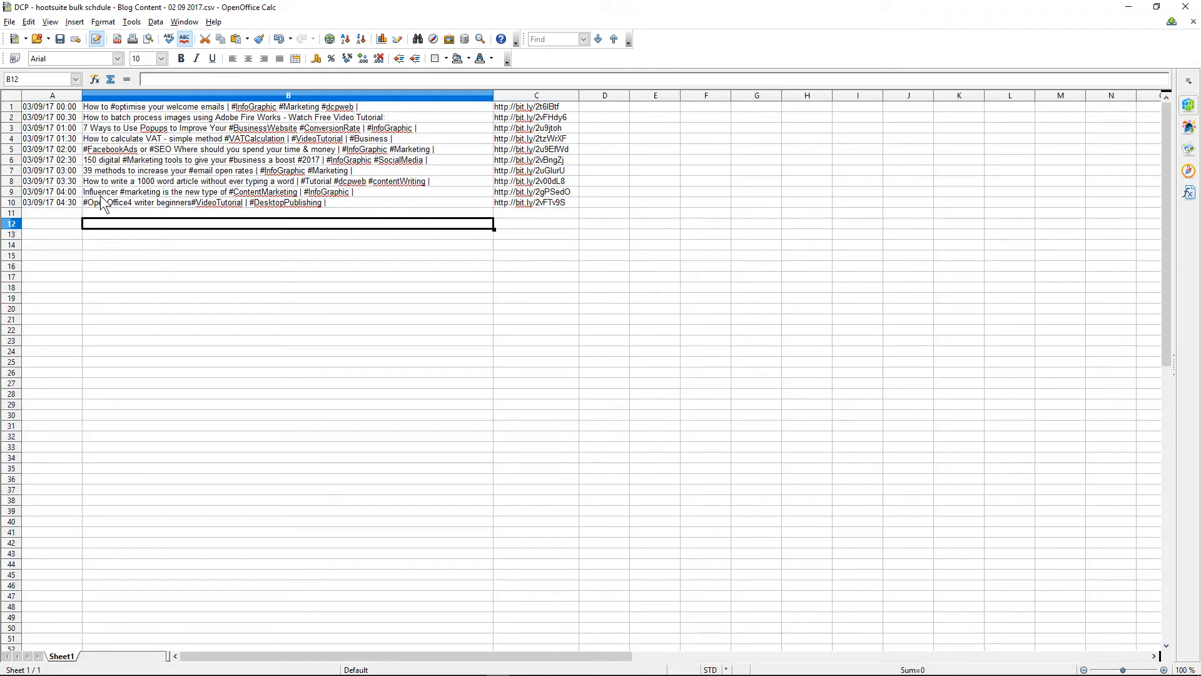
Save the shortened schedule in its current CSV format and close the spreadsheet.
click(59, 40)
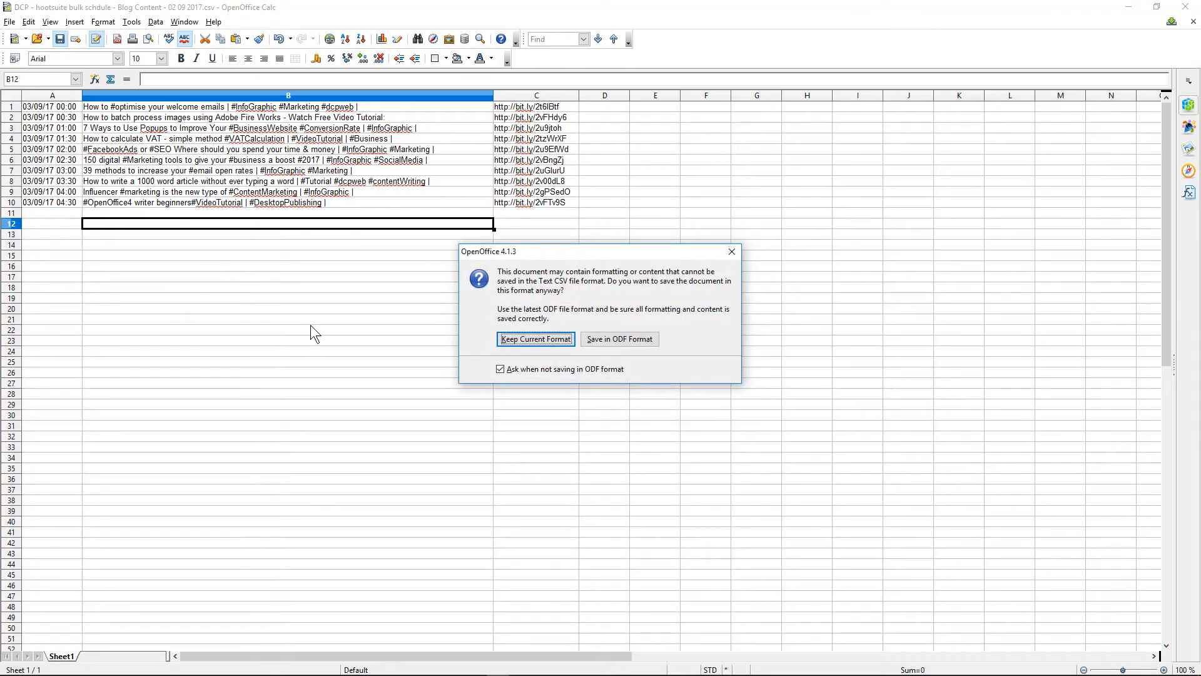
click(534, 339)
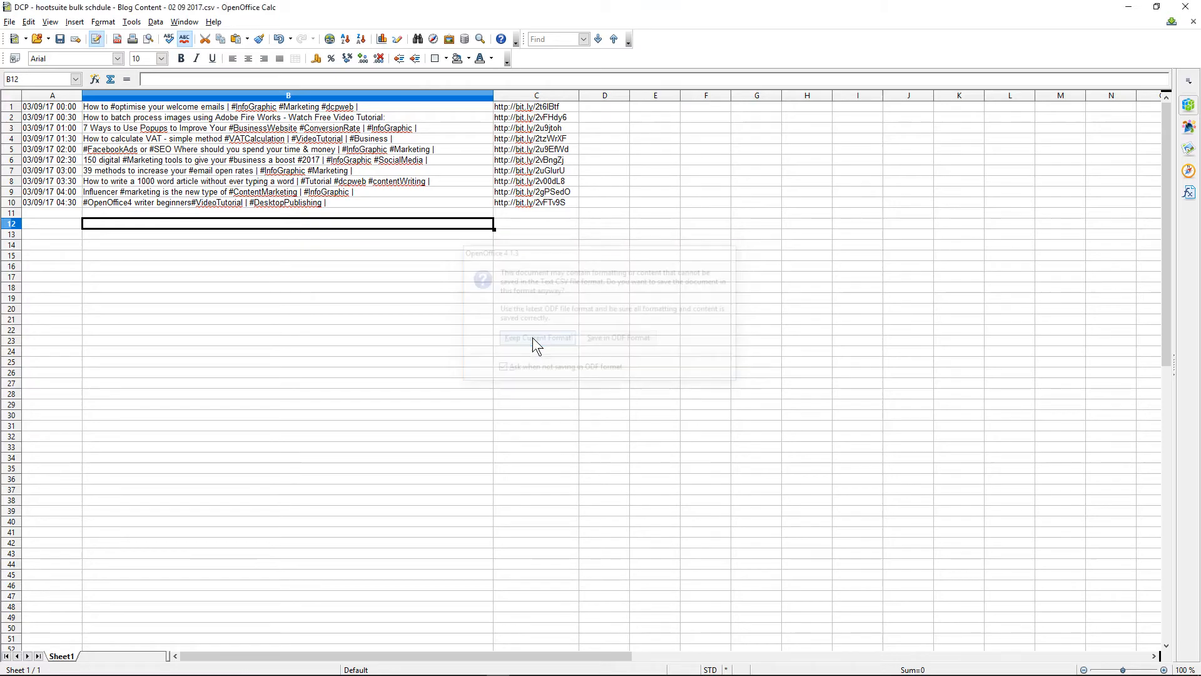
click(1186, 8)
Switch to Hootsuite and upload DCP - hootsuite bulk schdule - Blog Content - 02 09 2017.csv in the Bulk Composer.
key(alt+Tab)
key(Tab)
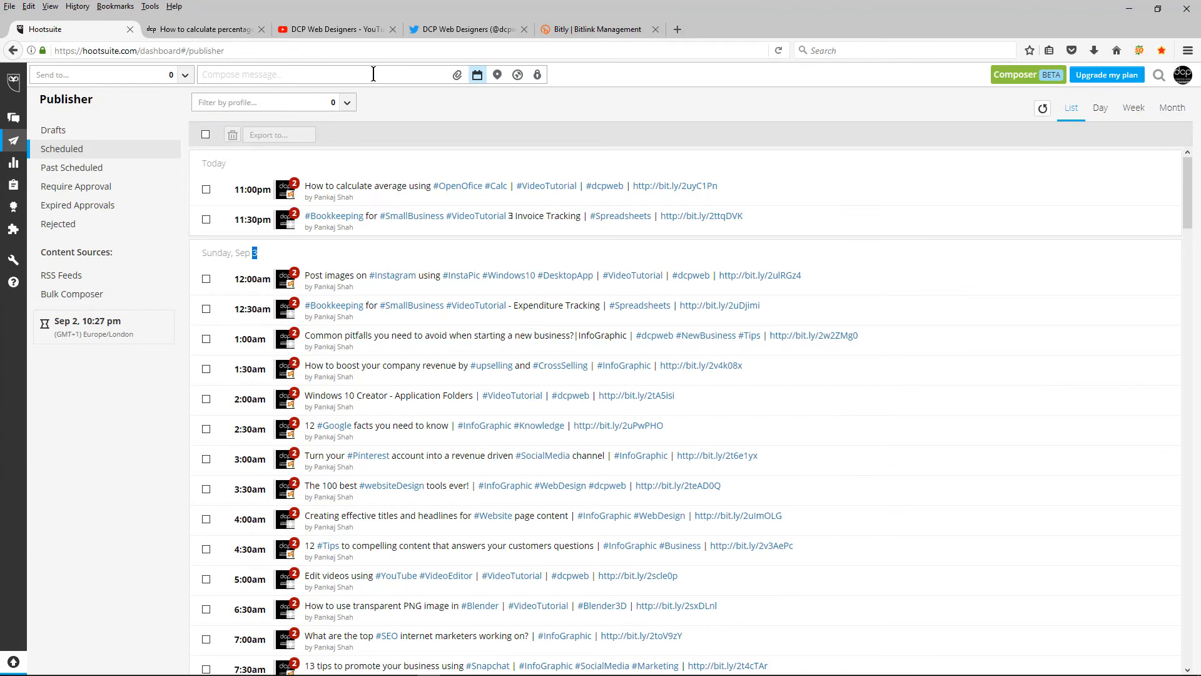
click(373, 74)
click(463, 299)
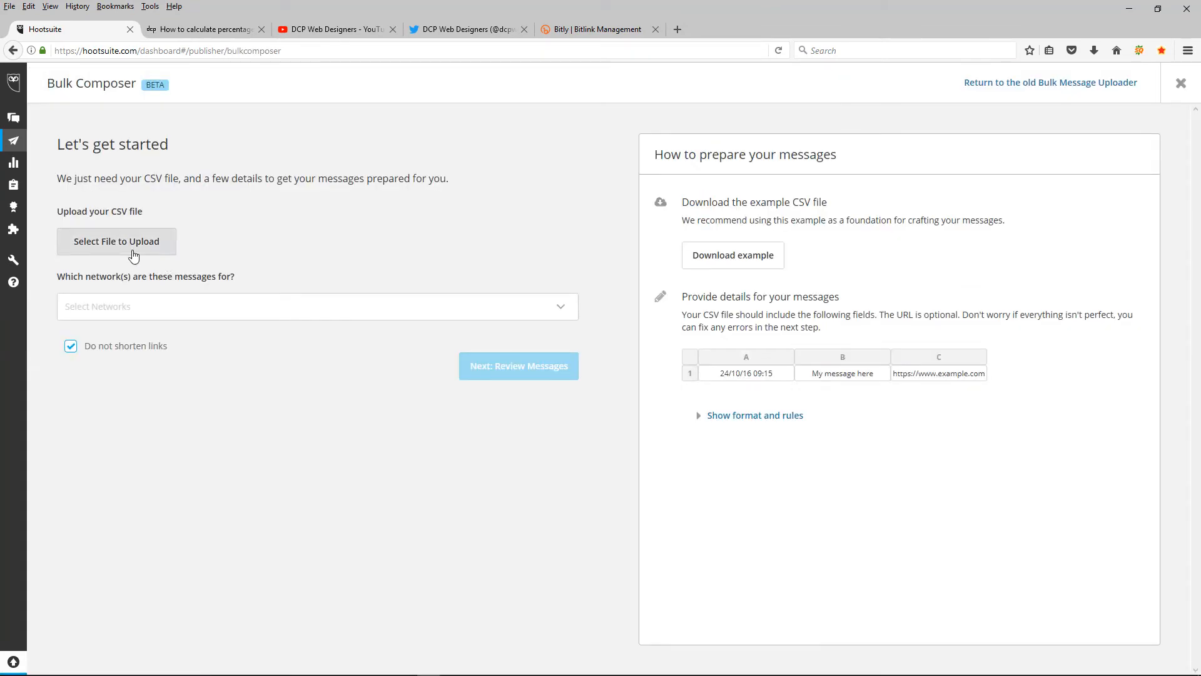
click(125, 244)
click(160, 100)
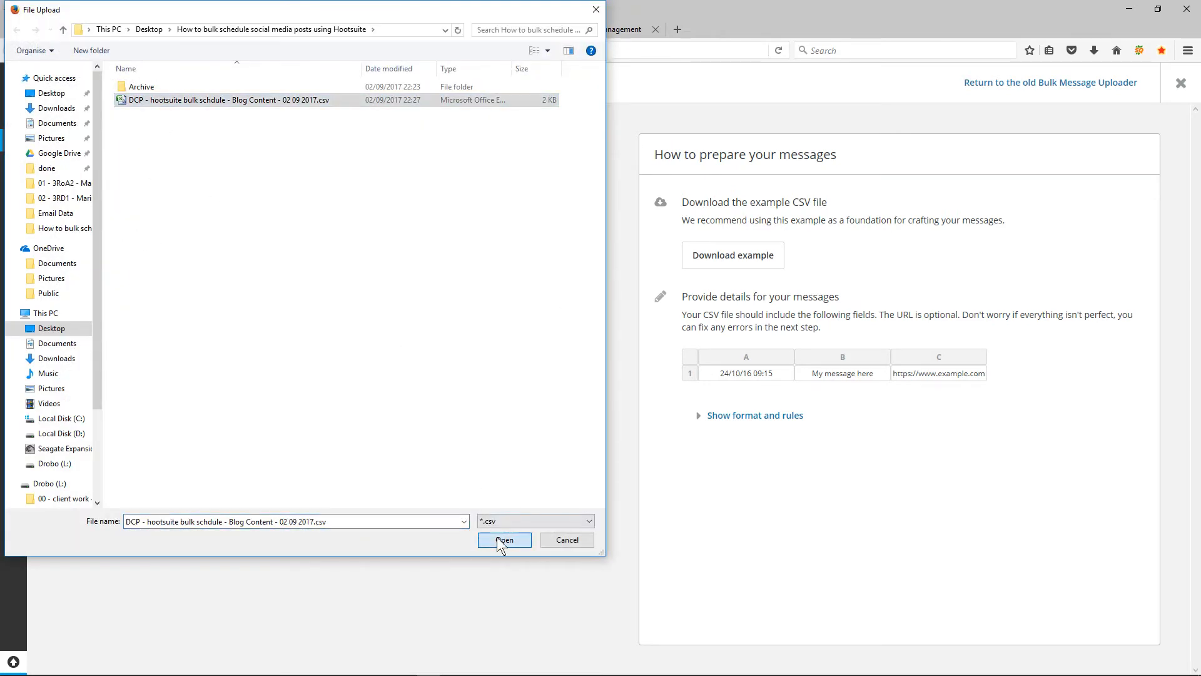
click(501, 541)
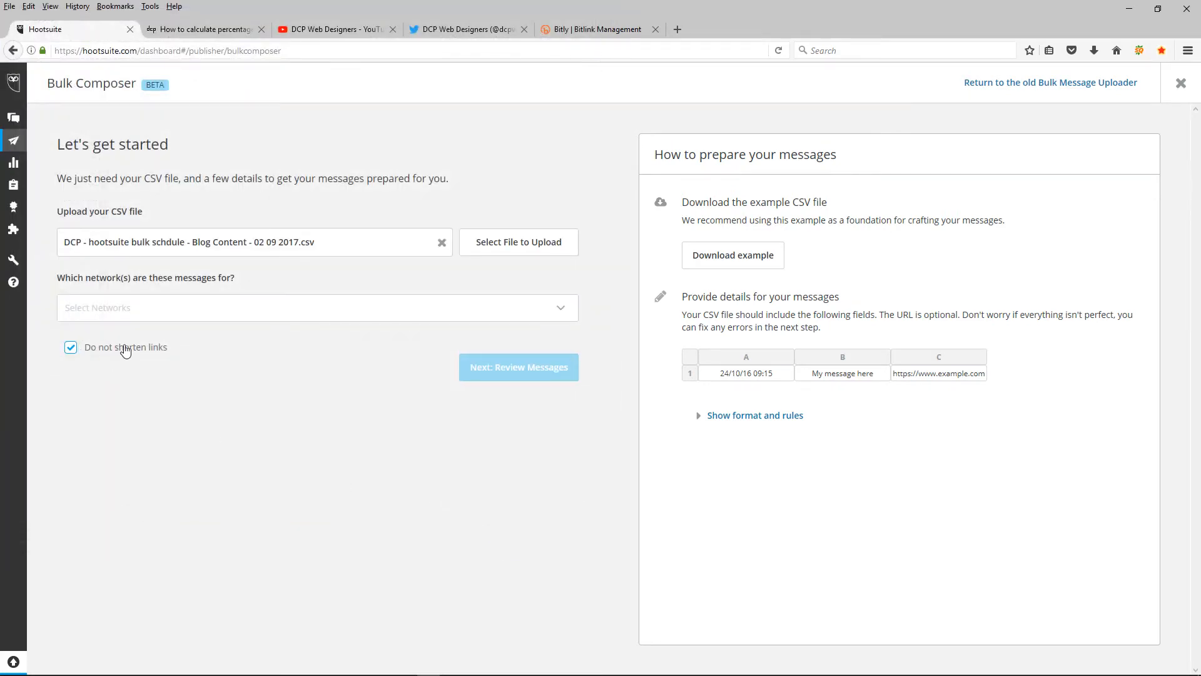
Choose the dcpwebdesigners Twitter profile as the network for the uploaded messages and review the prepared message list.
click(134, 313)
click(72, 353)
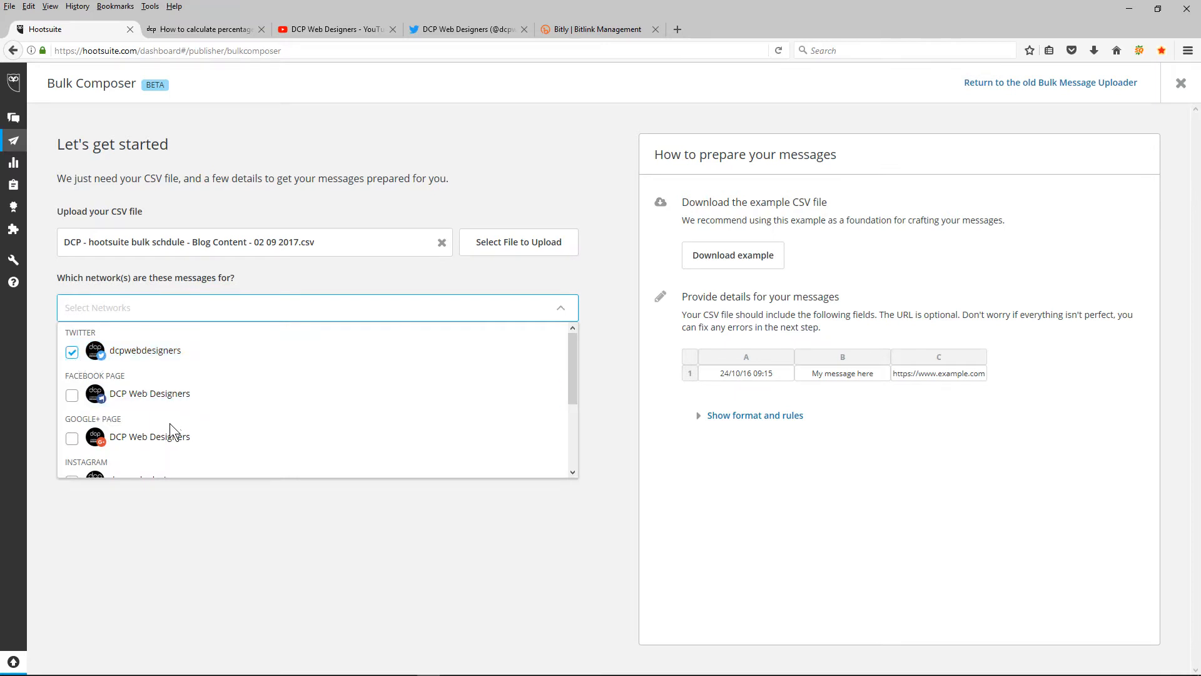
click(276, 562)
click(512, 376)
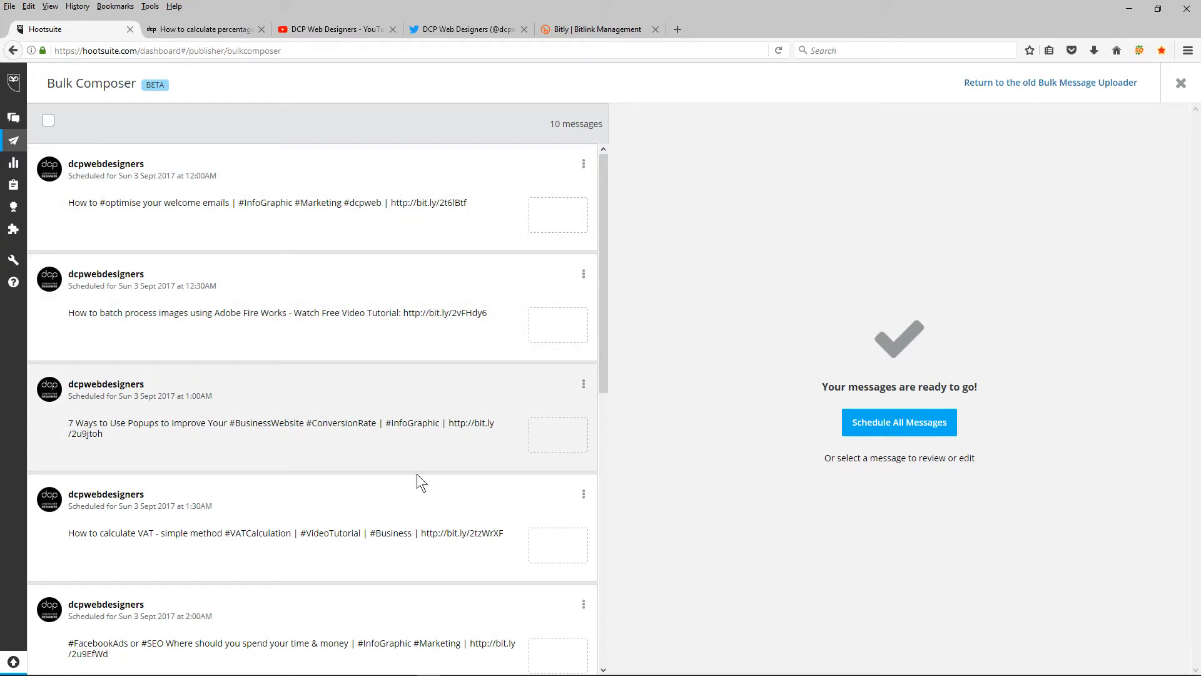
scroll(417, 472, down, 9)
scroll(416, 472, up, 10)
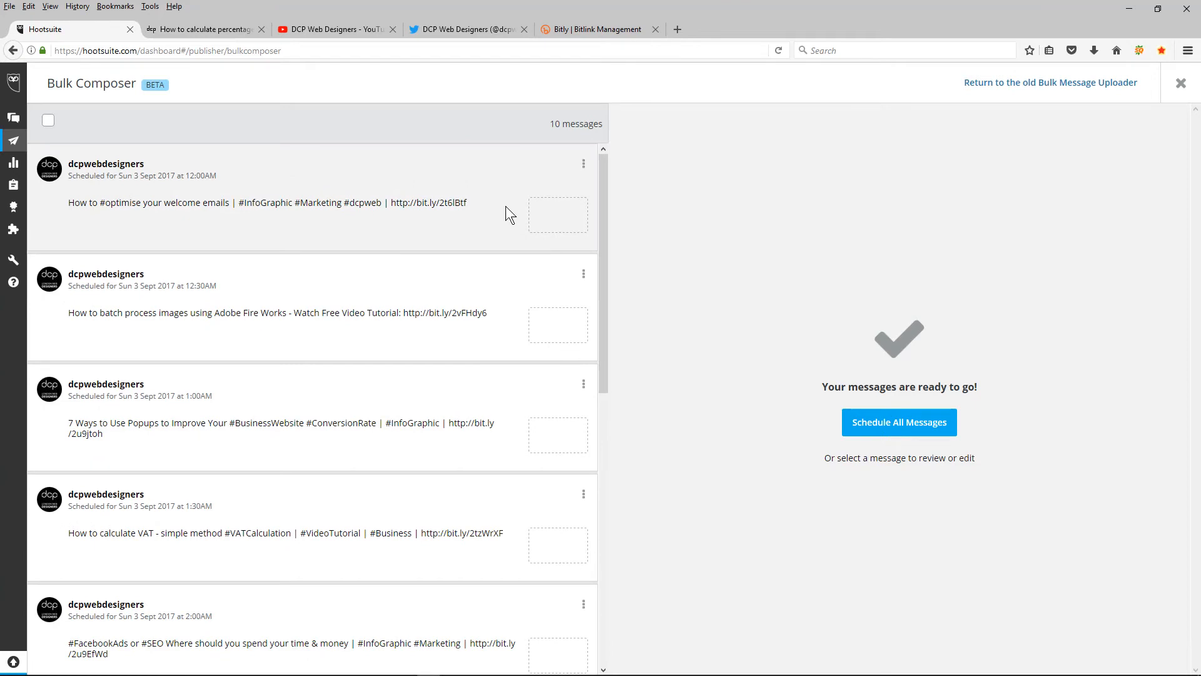
Attach the suggested image to each of the first four messages, scheduled from 12:00AM to 1:30AM.
click(506, 205)
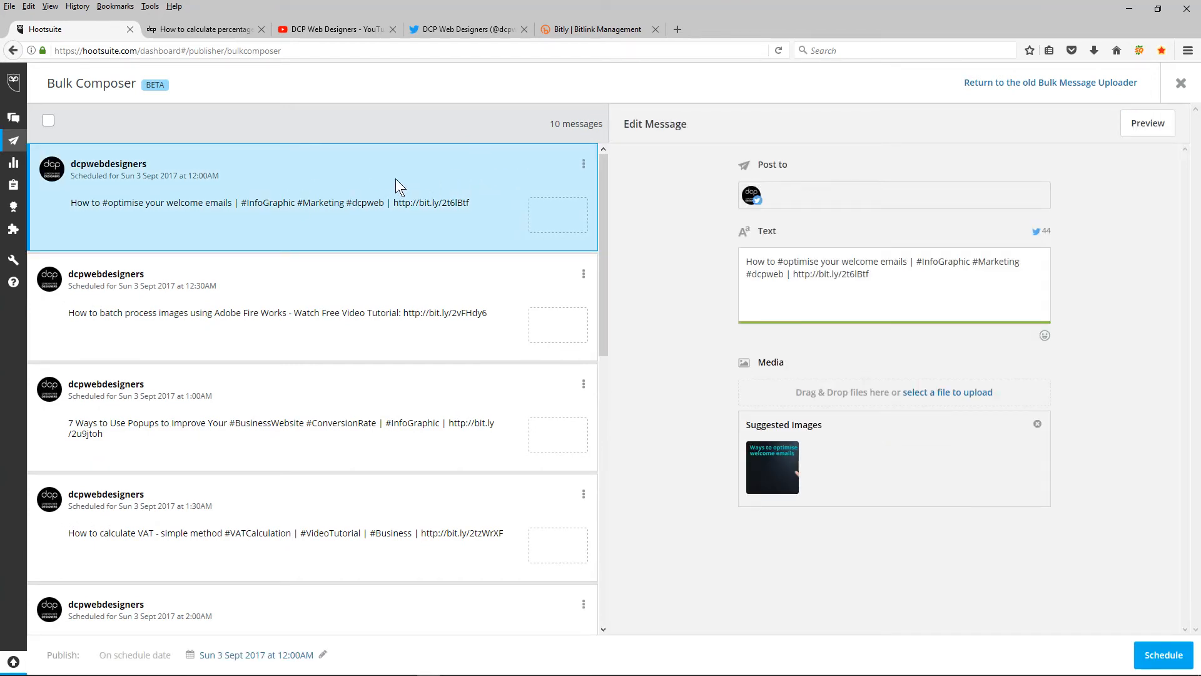
click(779, 478)
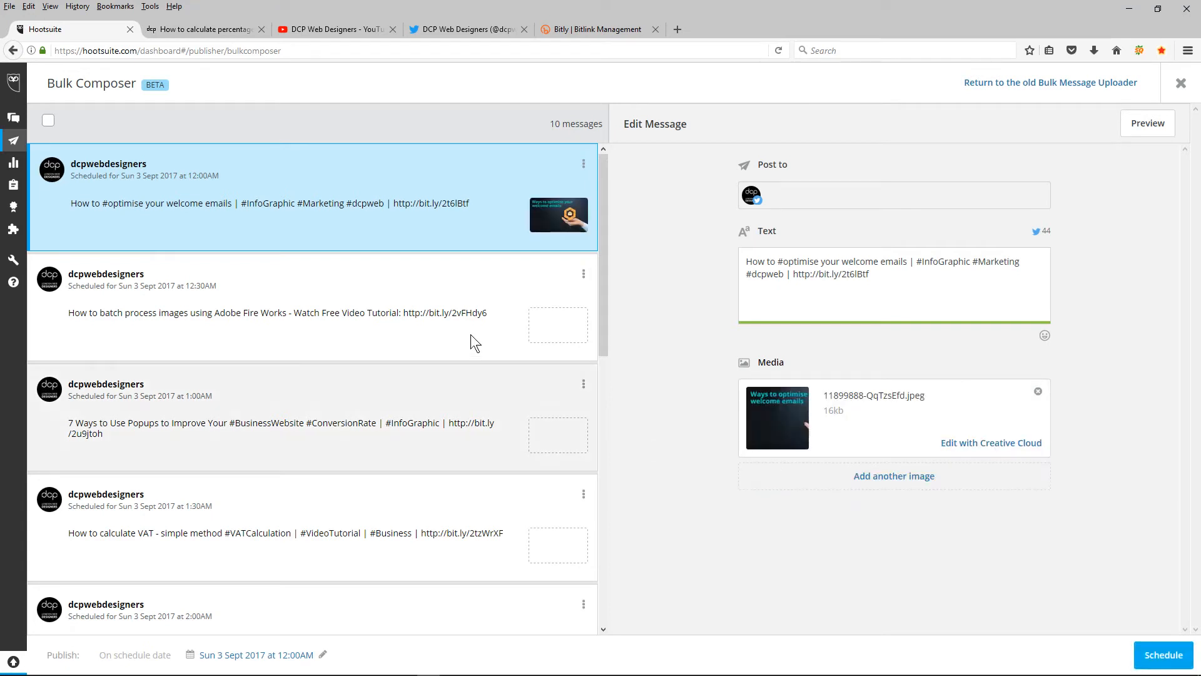
click(517, 289)
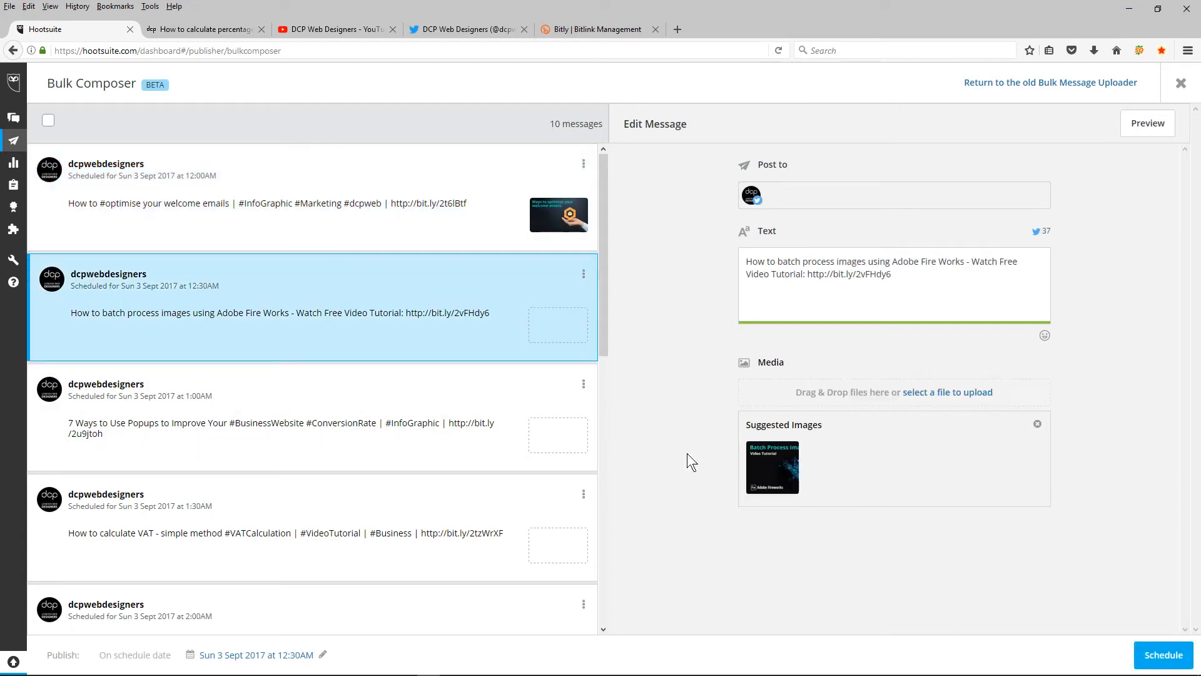
click(777, 463)
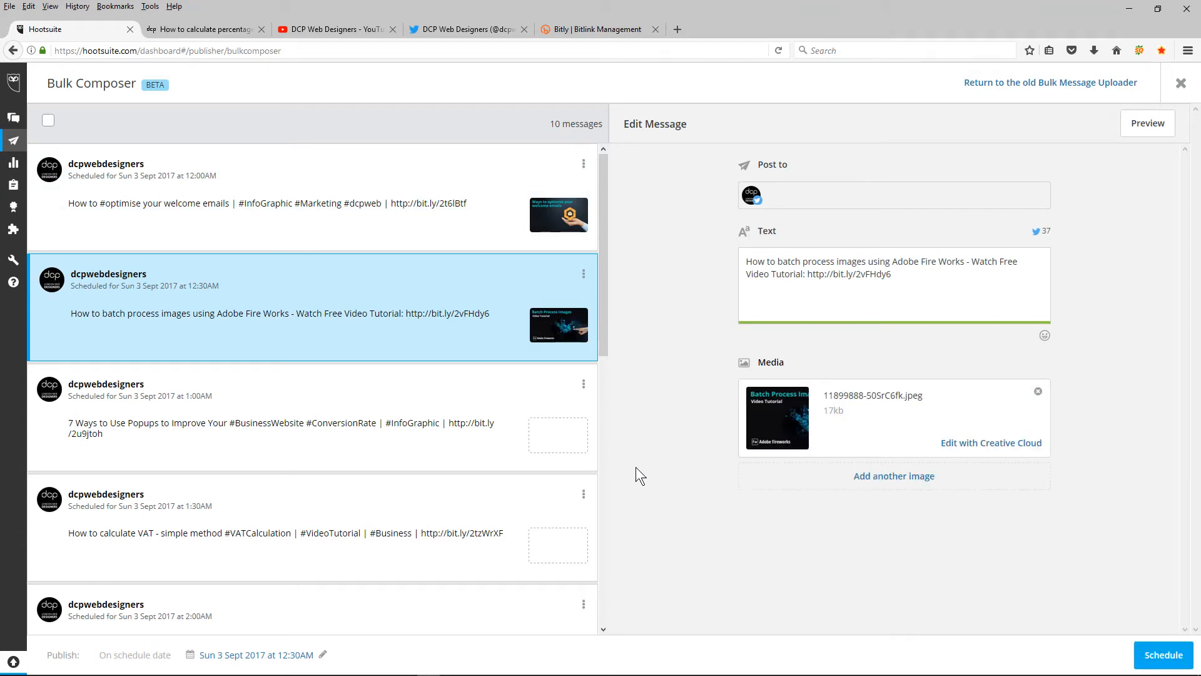
click(510, 383)
click(774, 466)
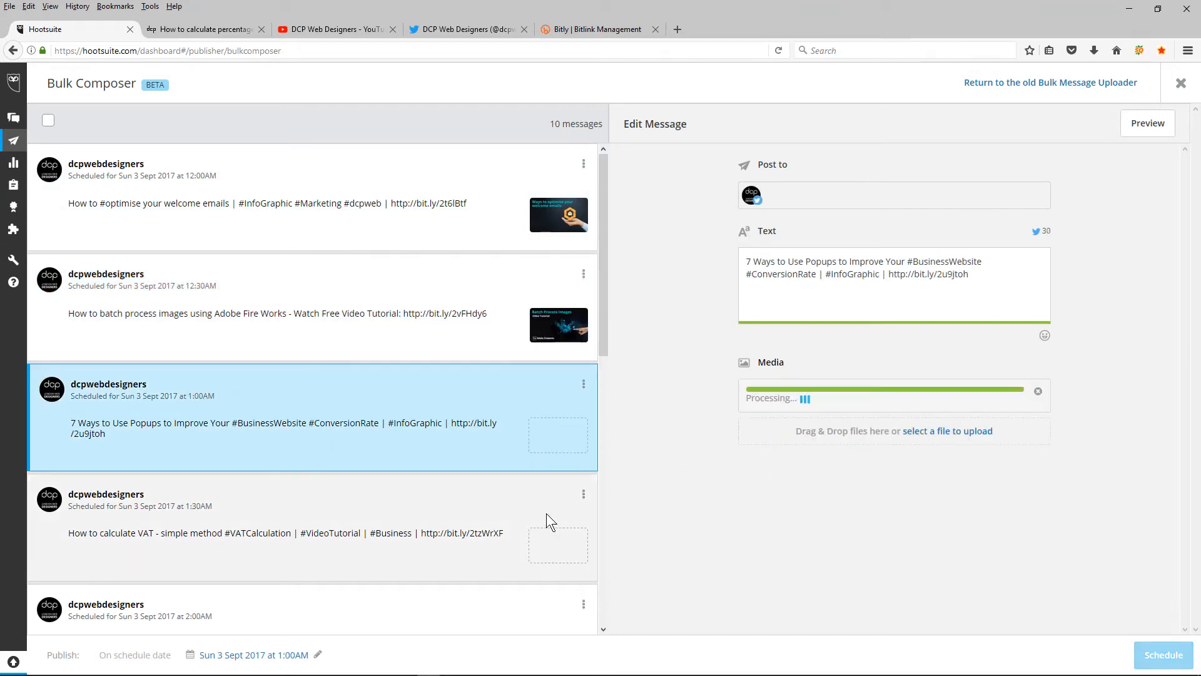
click(519, 499)
click(771, 466)
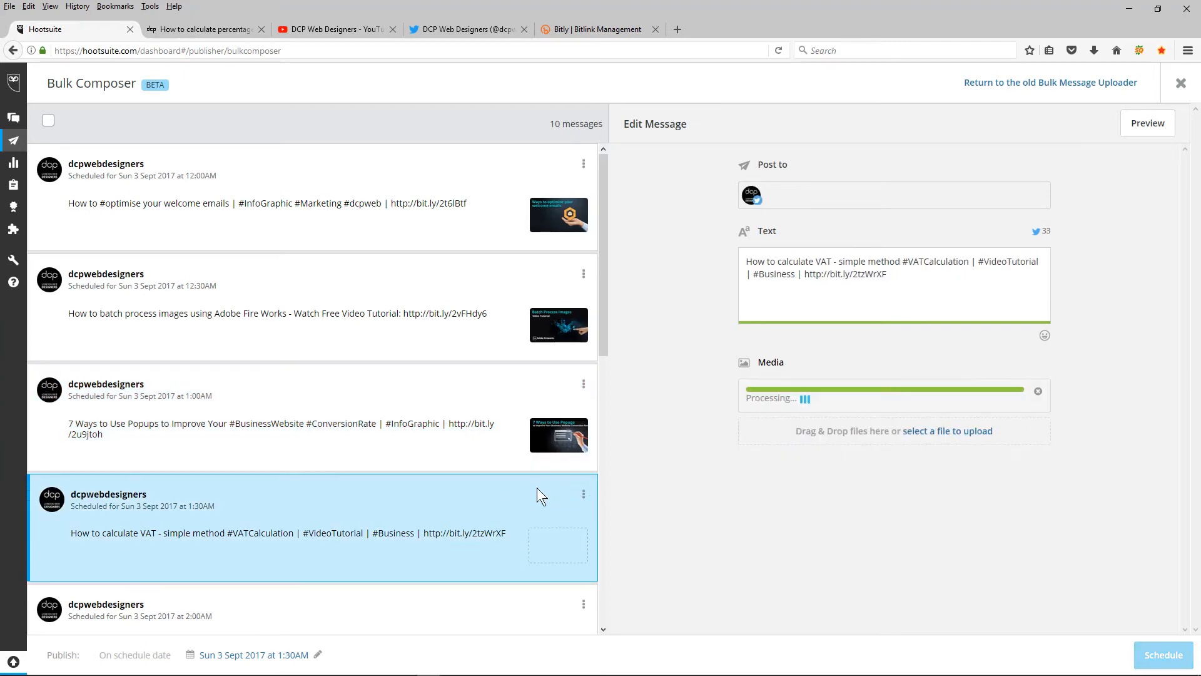
Attach the suggested images to the messages scheduled for 2:00AM, 2:30AM and 3:00AM.
scroll(537, 486, down, 5)
click(542, 306)
click(756, 460)
click(536, 418)
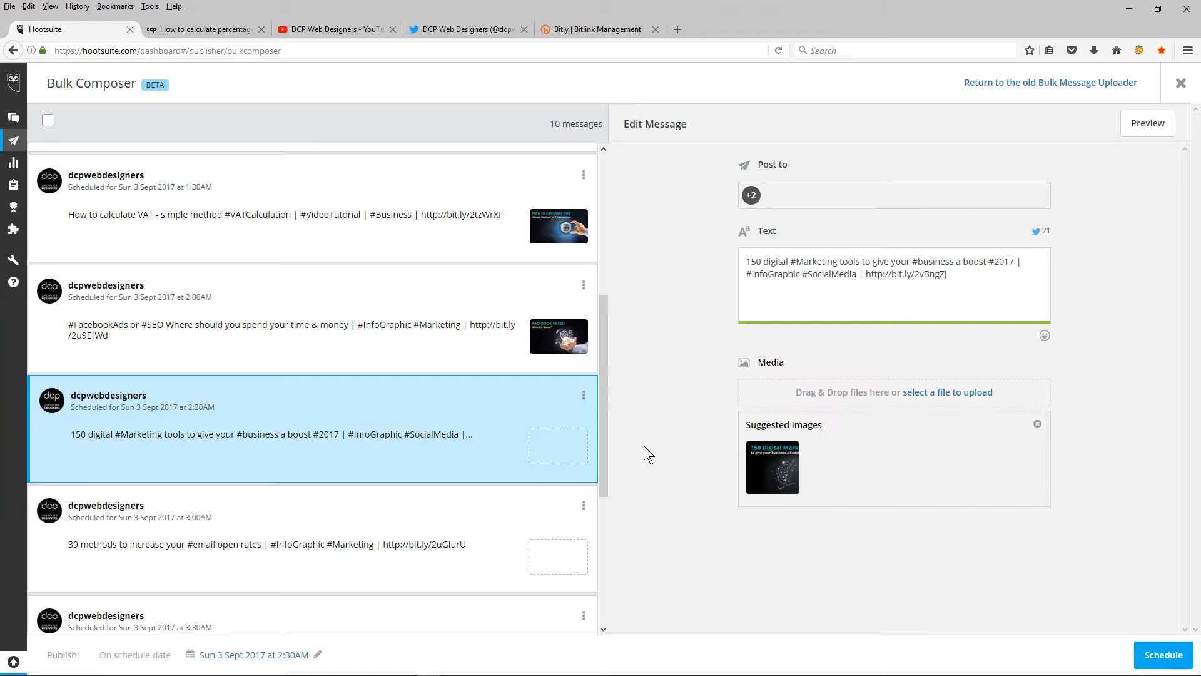
click(773, 473)
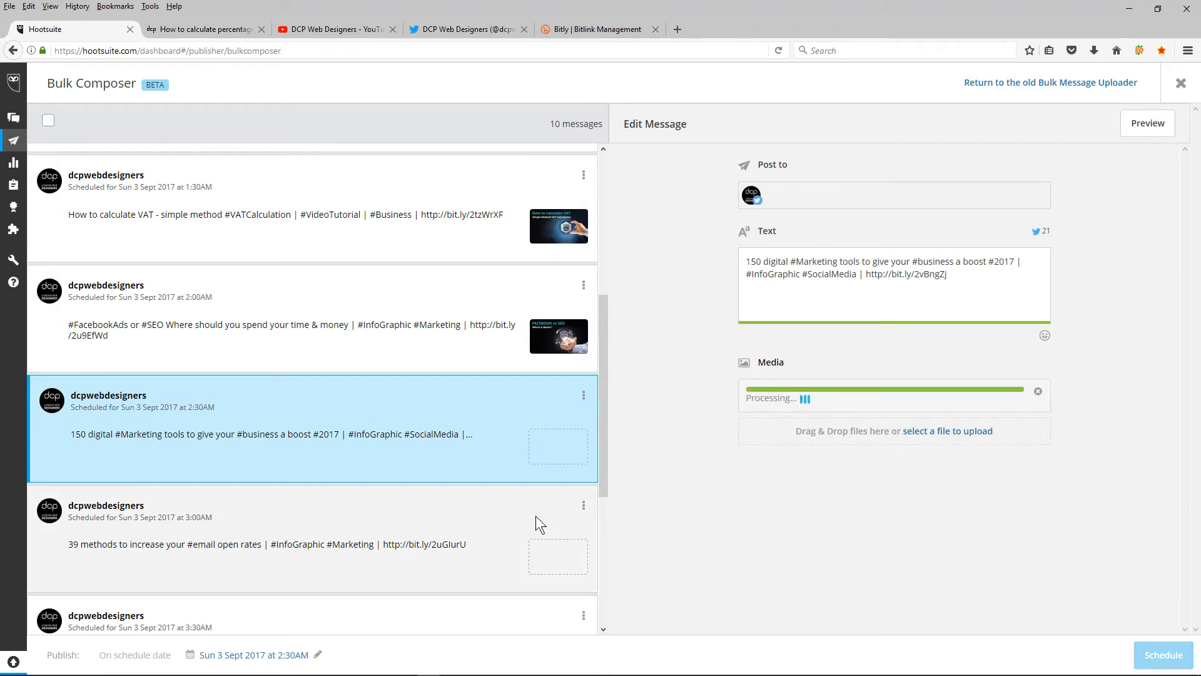
click(535, 516)
click(750, 460)
Attach the suggested images to the 3:30AM and 4:00AM messages.
scroll(543, 504, down, 4)
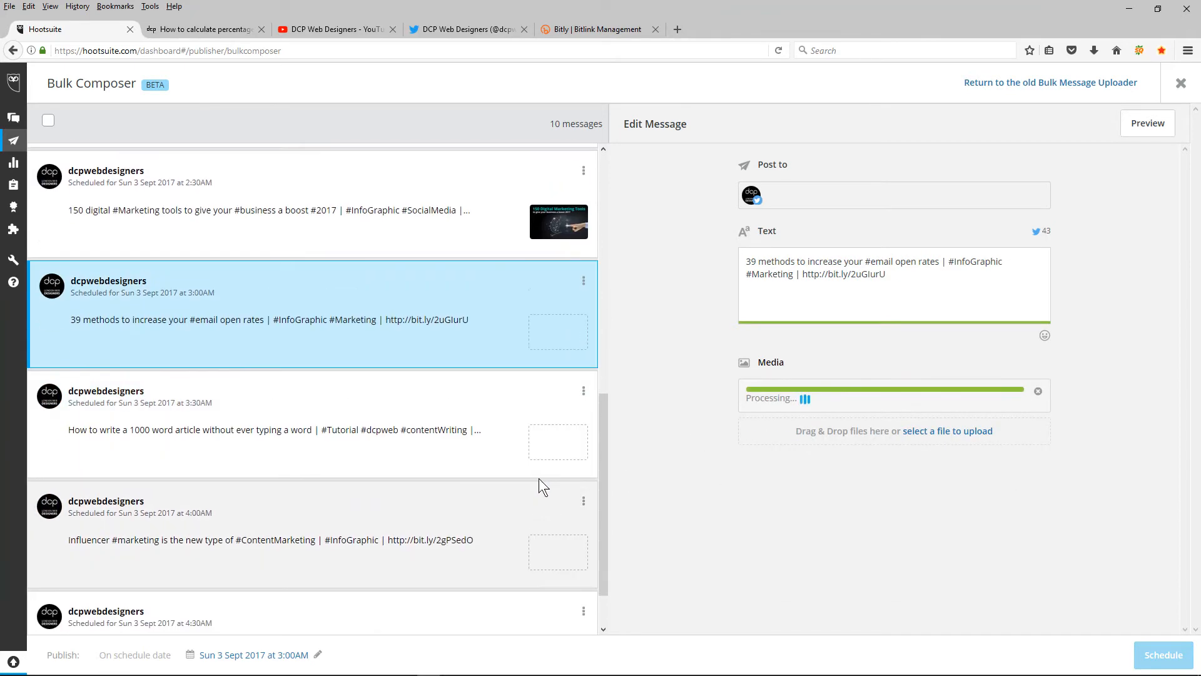
click(539, 403)
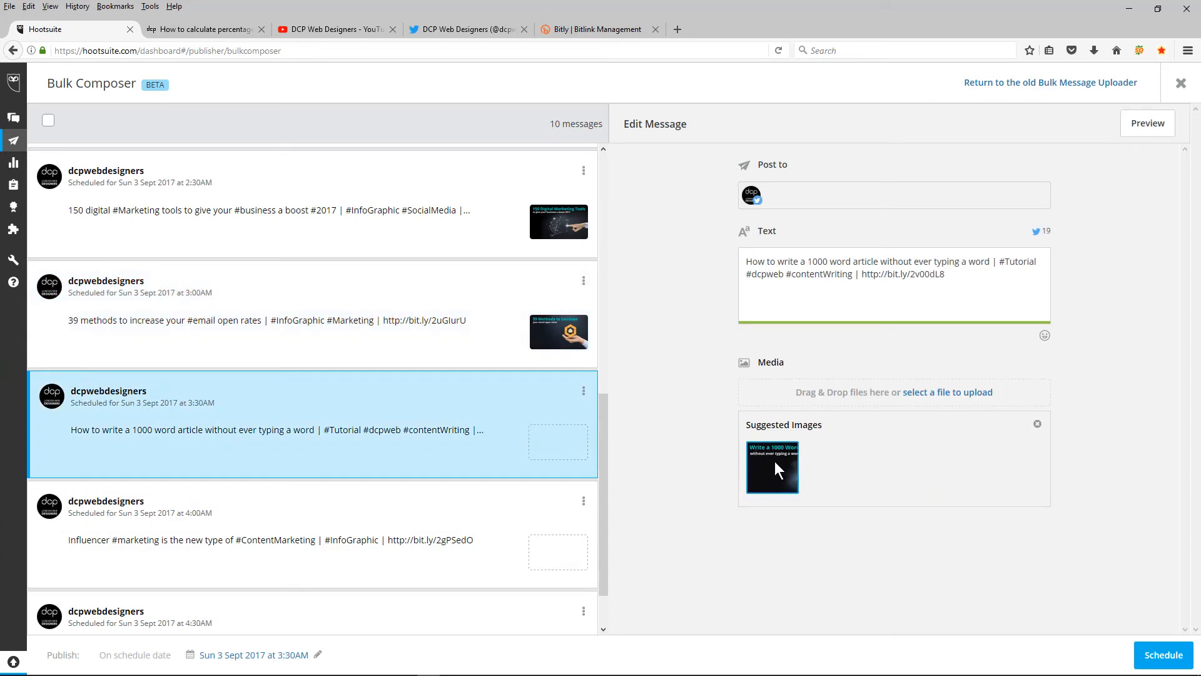
click(775, 461)
click(552, 517)
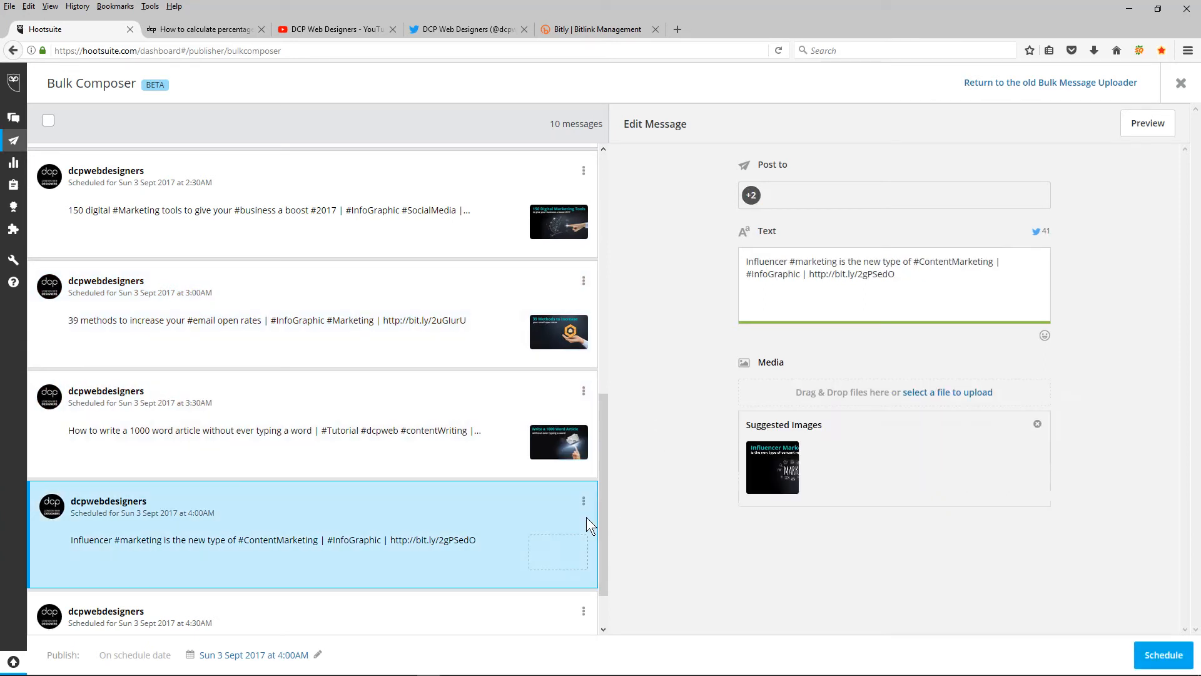
click(794, 482)
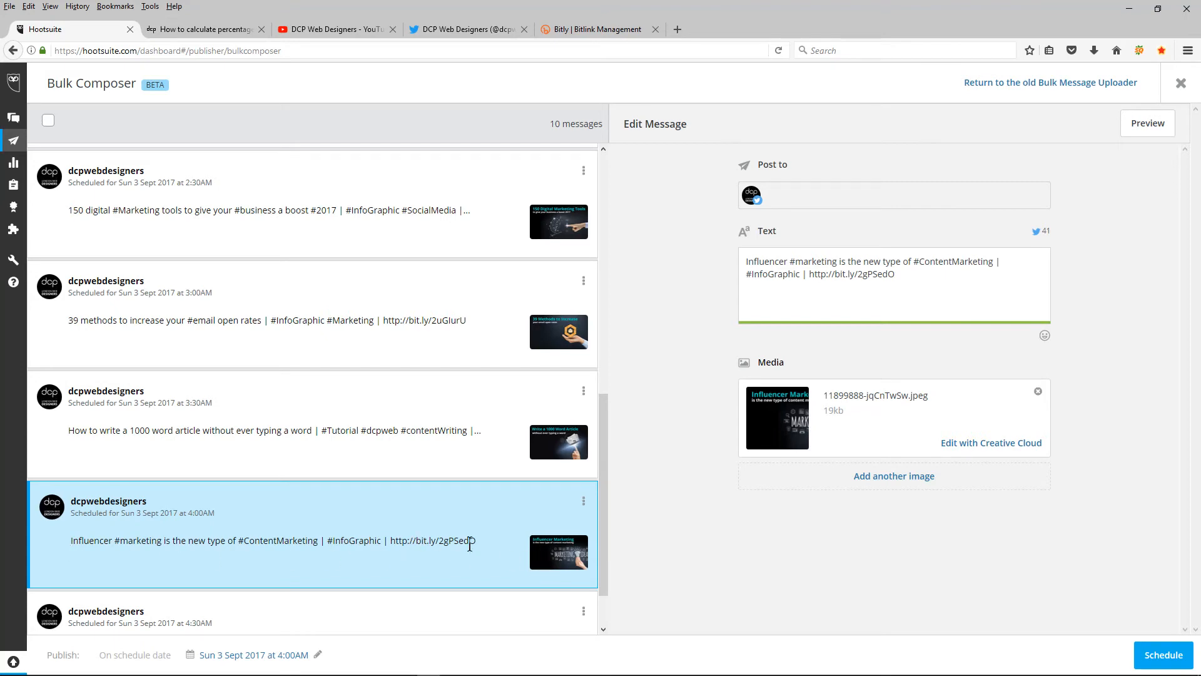
Examine how image posts and link-preview posts appear in the DCP Web Designers Twitter feed, and return to Hootsuite.
click(478, 24)
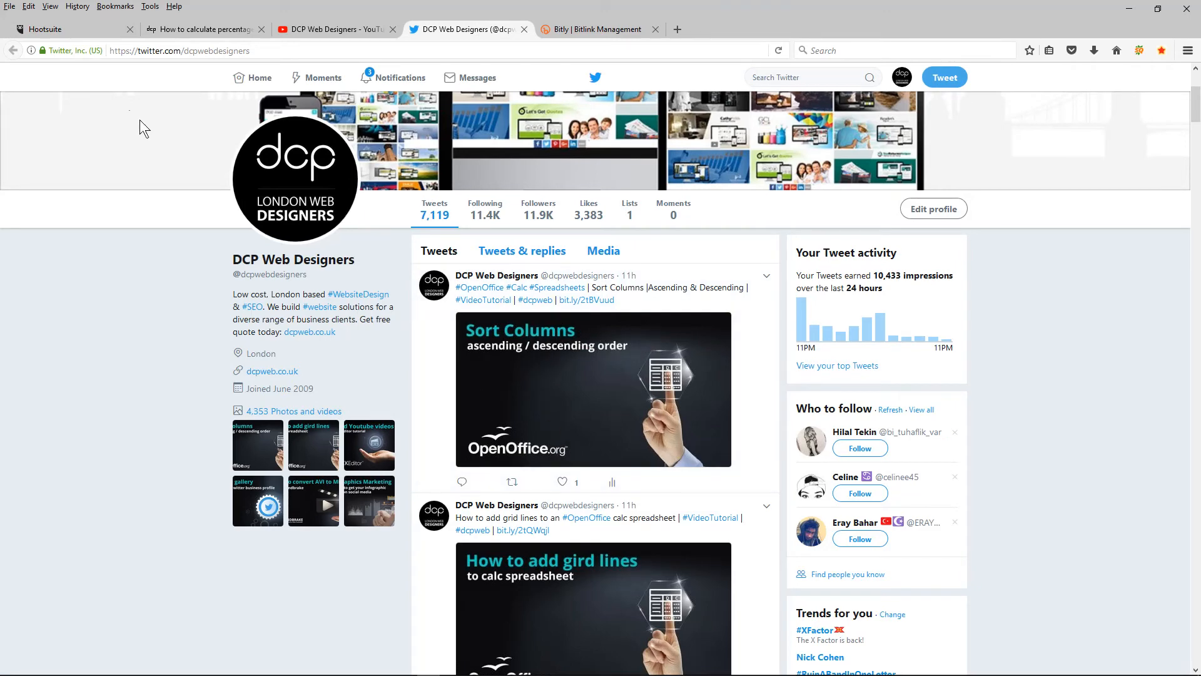
click(66, 26)
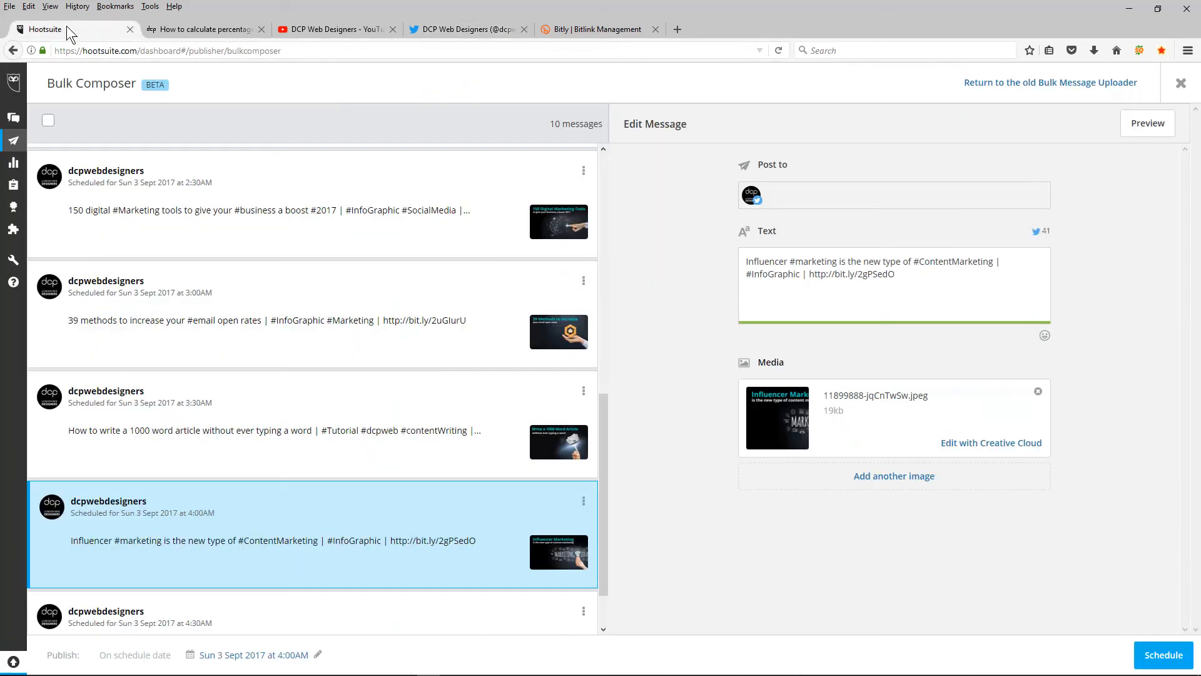
click(457, 30)
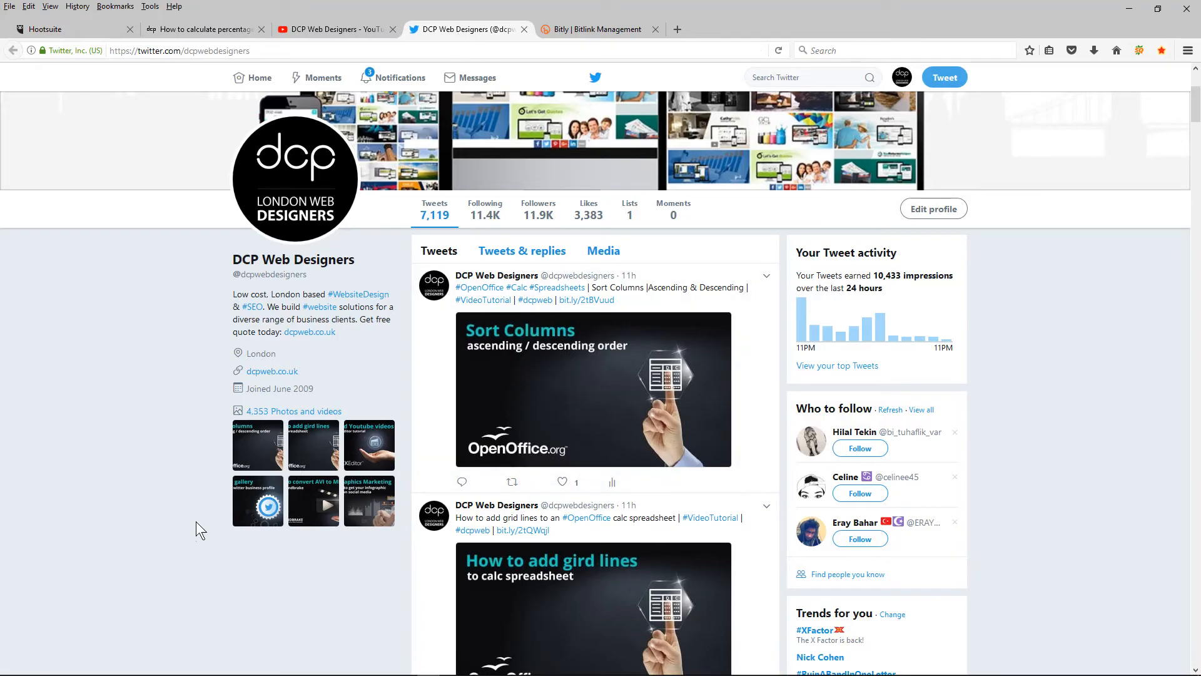
scroll(545, 330, down, 15)
scroll(546, 427, down, 20)
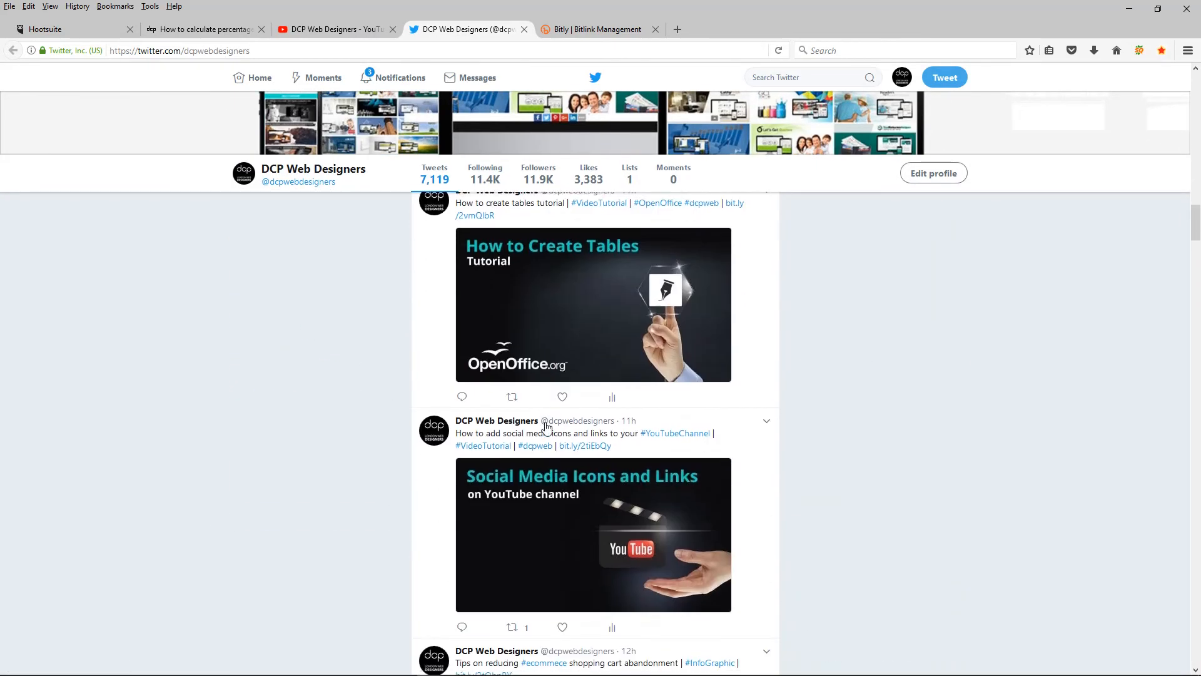
scroll(546, 427, down, 14)
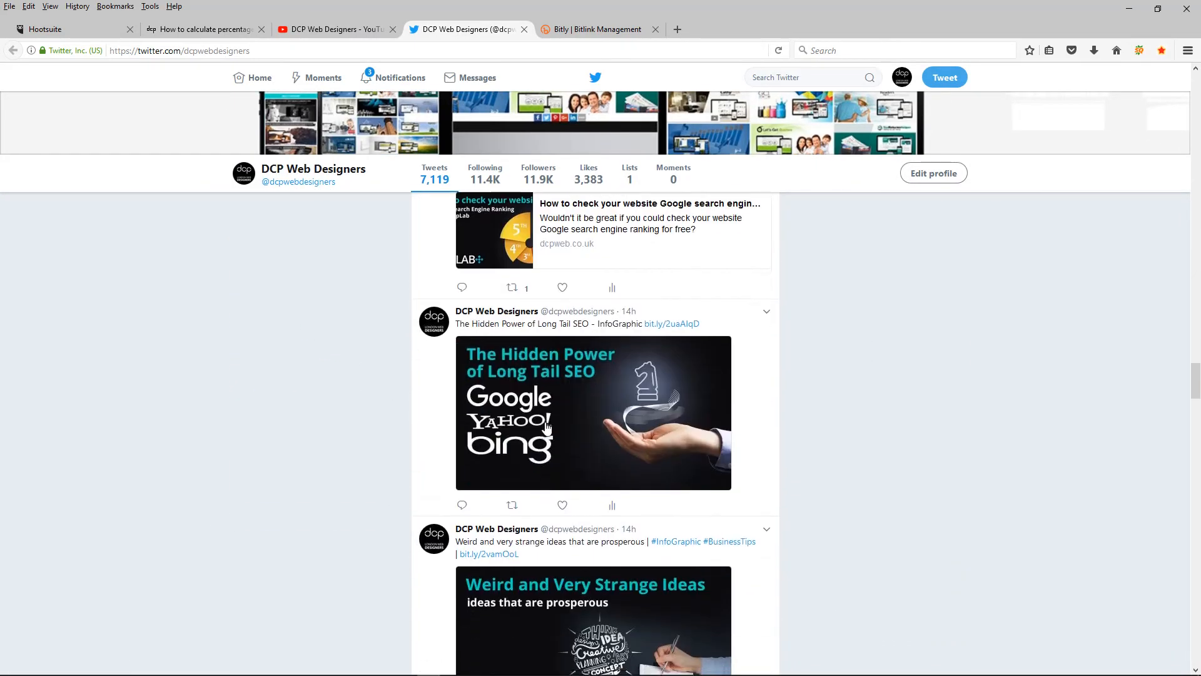
scroll(546, 427, up, 8)
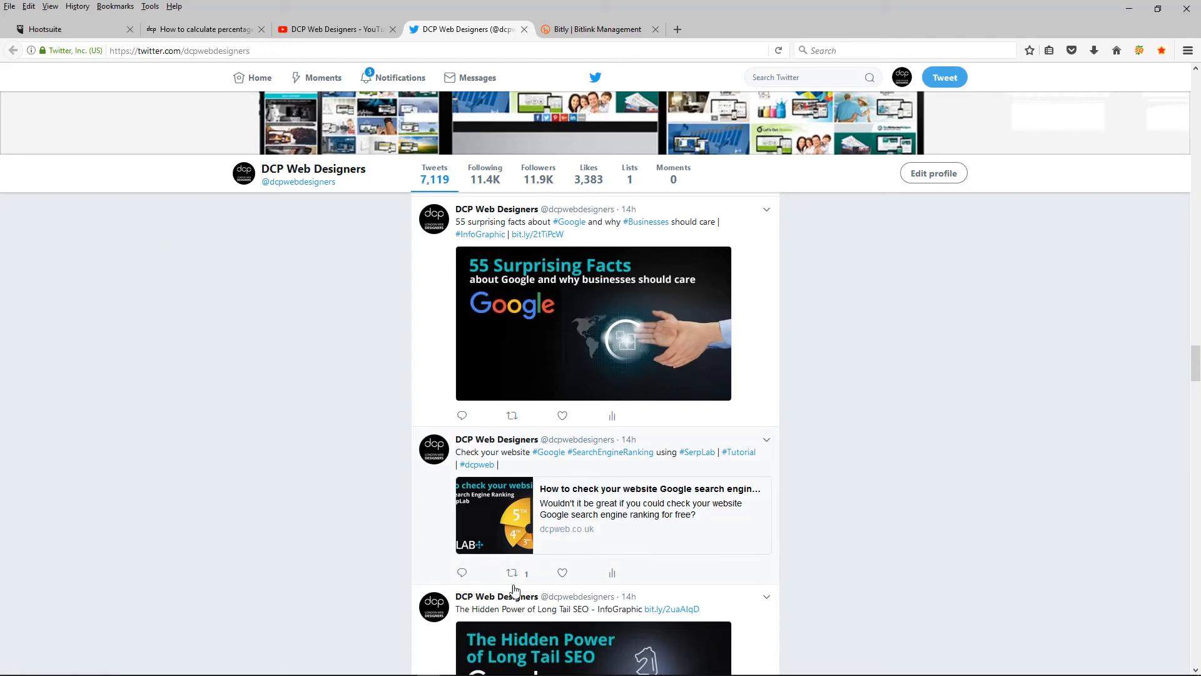
click(74, 30)
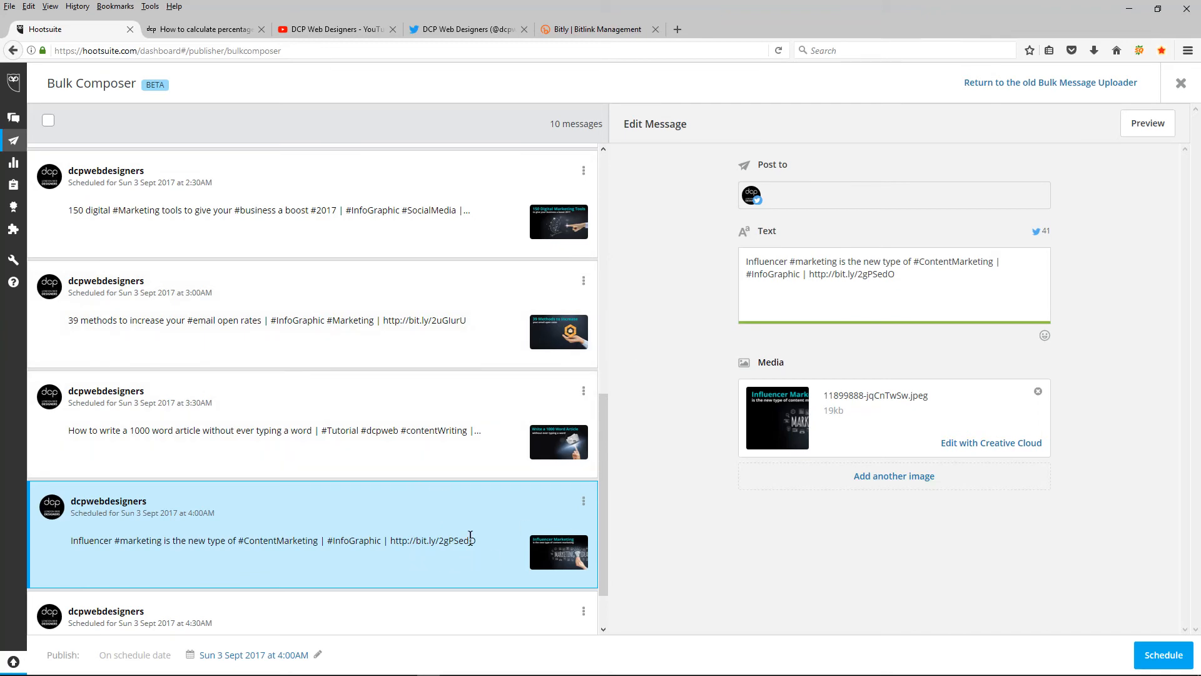
Schedule the selected 4:00AM message, followed by all the remaining messages in the Bulk Composer.
scroll(464, 550, up, 8)
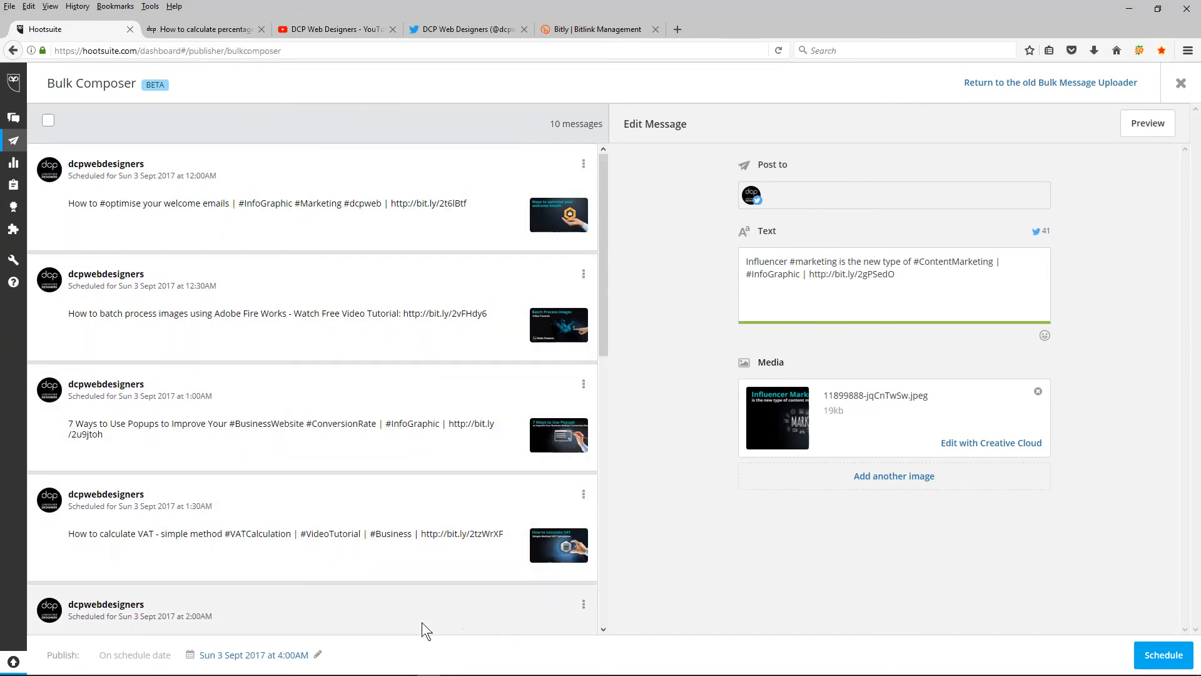
click(1168, 656)
click(879, 423)
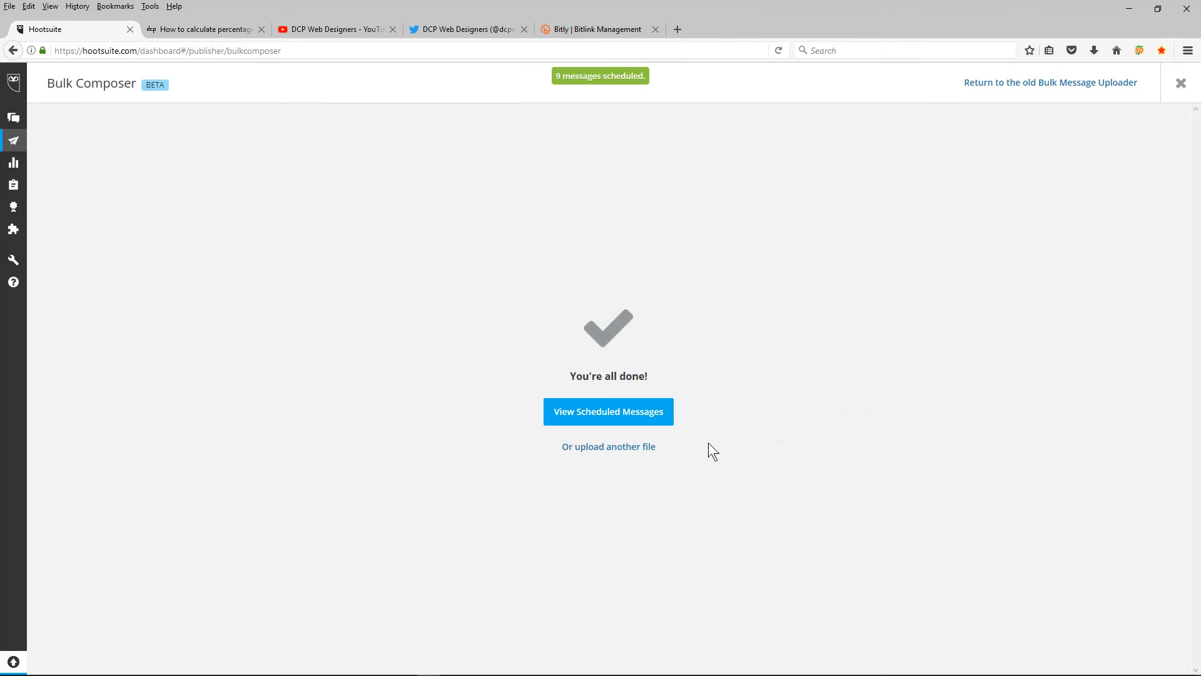
Open the scheduled messages list and look through the entries for Sunday, Sep 3.
click(605, 418)
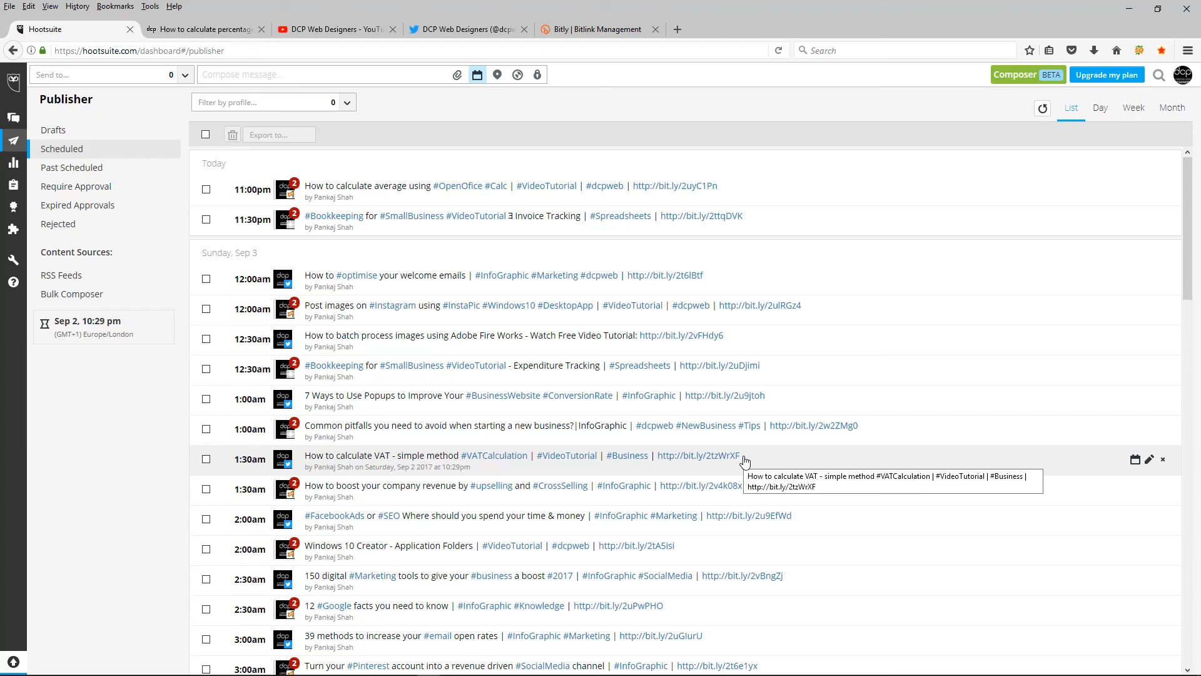
scroll(745, 461, down, 10)
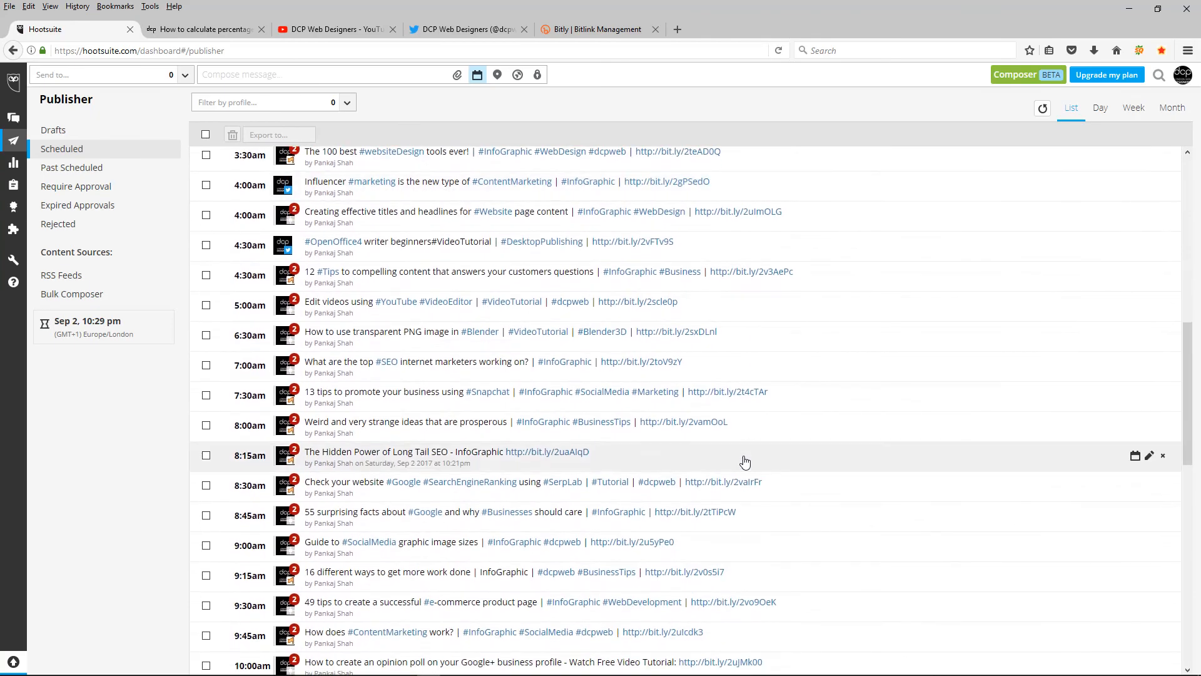
scroll(744, 462, up, 10)
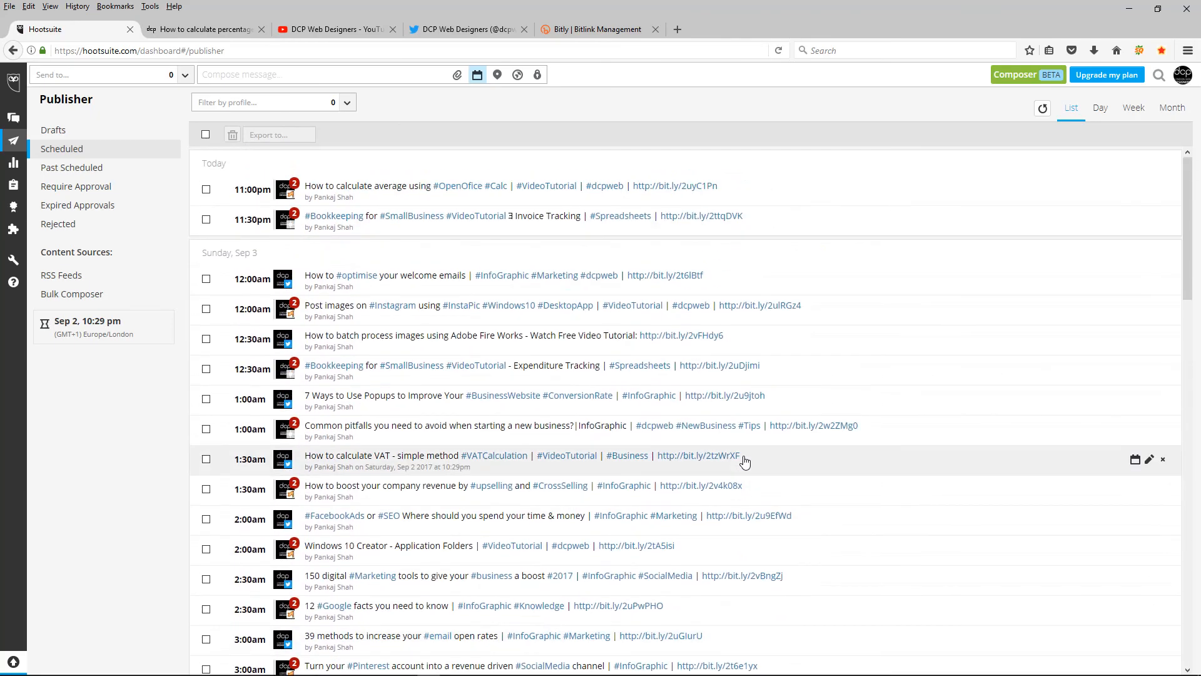